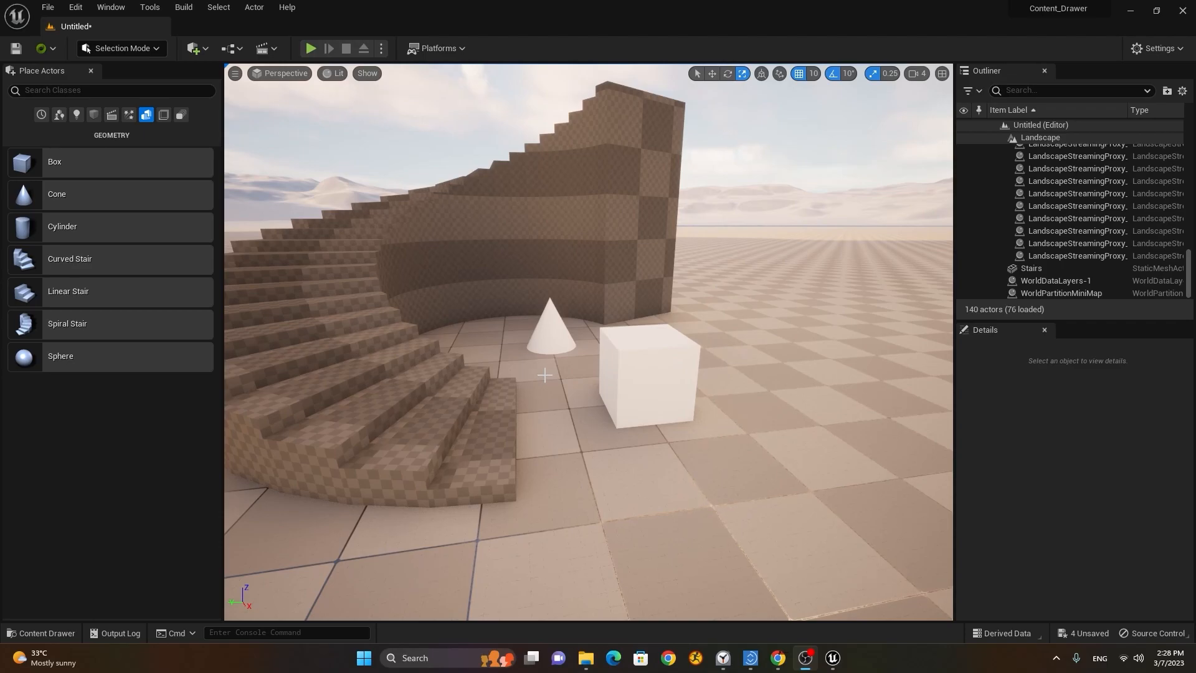
{"action": "left_click_drag", "start_coordinate": [564, 365], "coordinate": [590, 394], "text": "alt"}
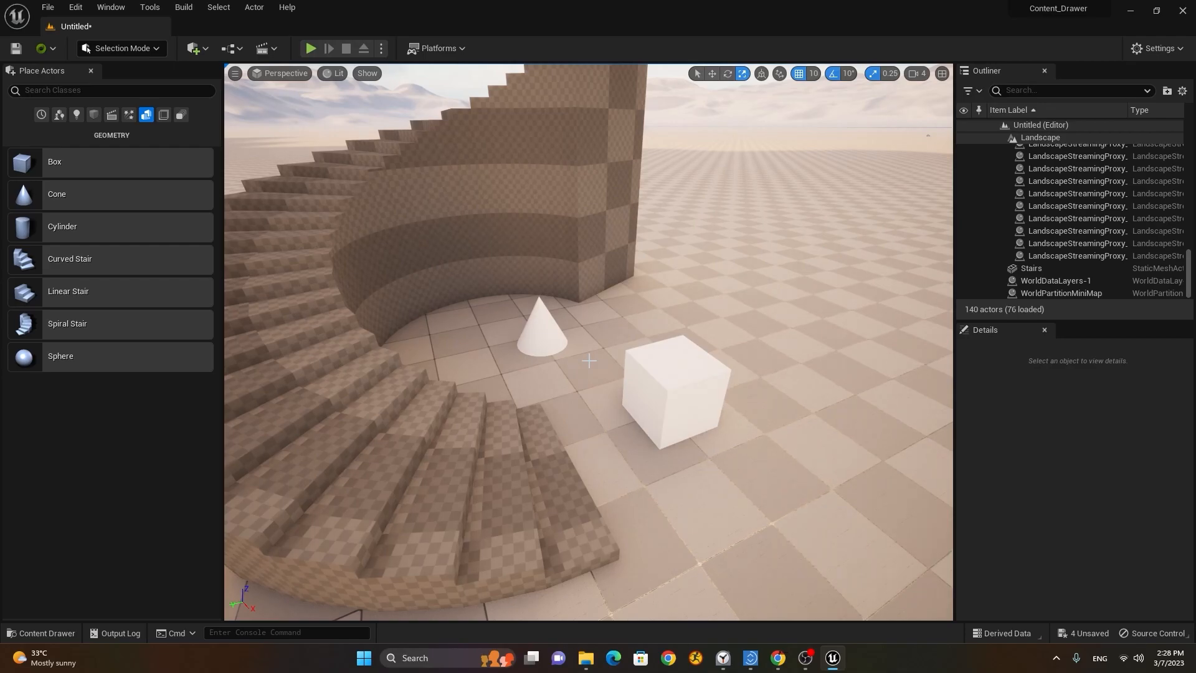
{"action": "right_click_drag", "start_coordinate": [588, 361], "coordinate": [567, 372], "text": "alt"}
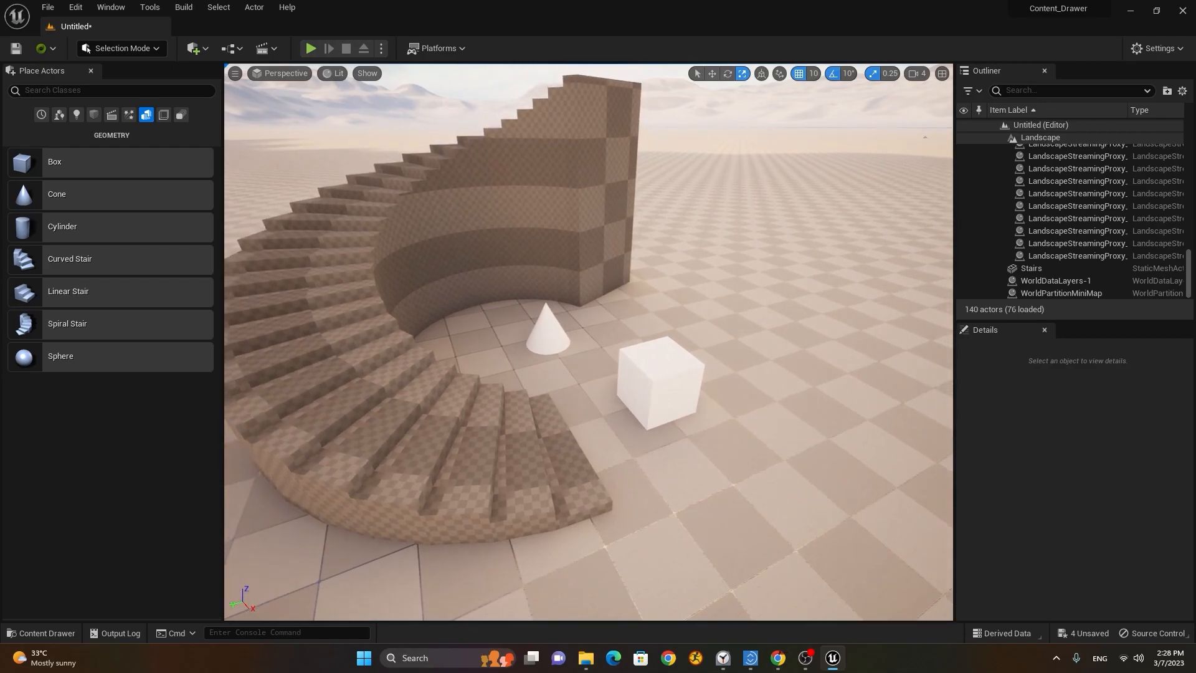
{"action": "left_click_drag", "start_coordinate": [565, 370], "coordinate": [533, 380], "text": "alt"}
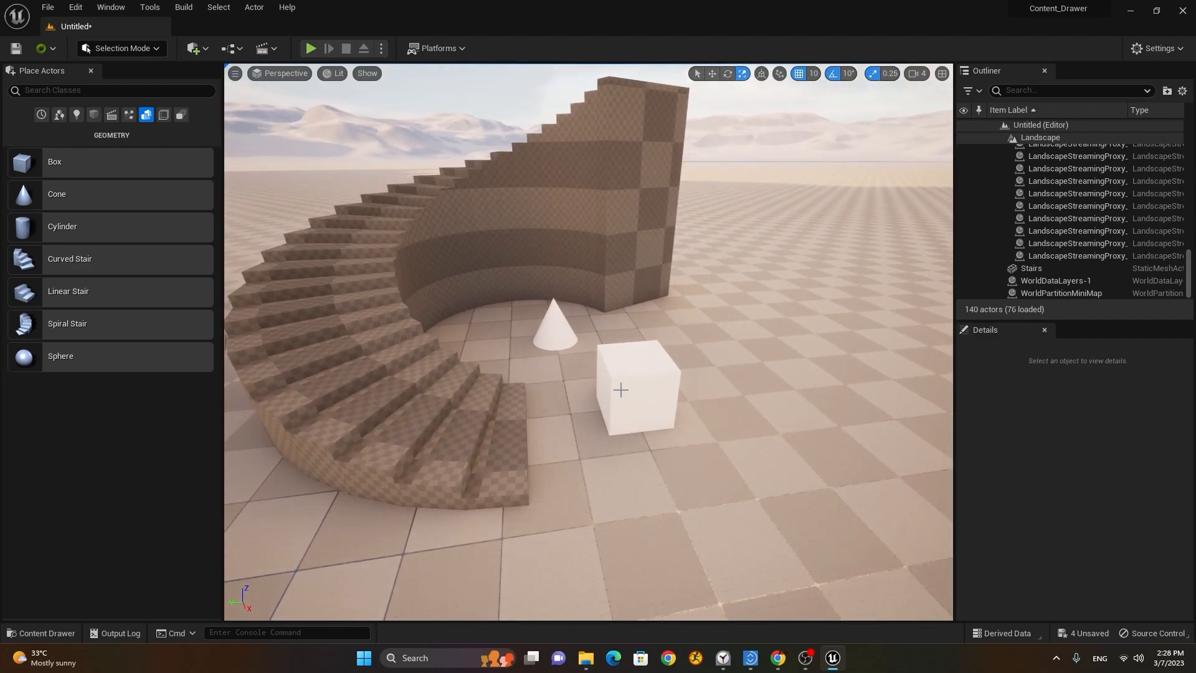
Create a subfolder named Simple_Shapes inside the project's Content/Meshes folder.
{"action": "left_click", "coordinate": [46, 634]}
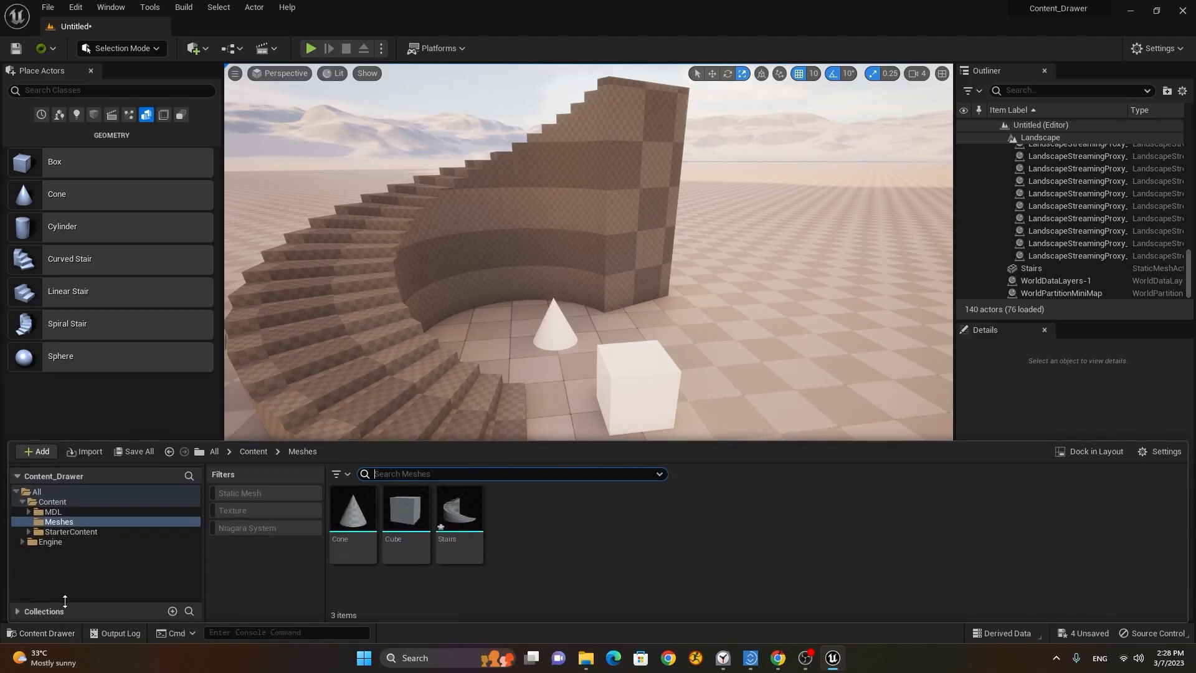
{"action": "left_click", "coordinate": [69, 525]}
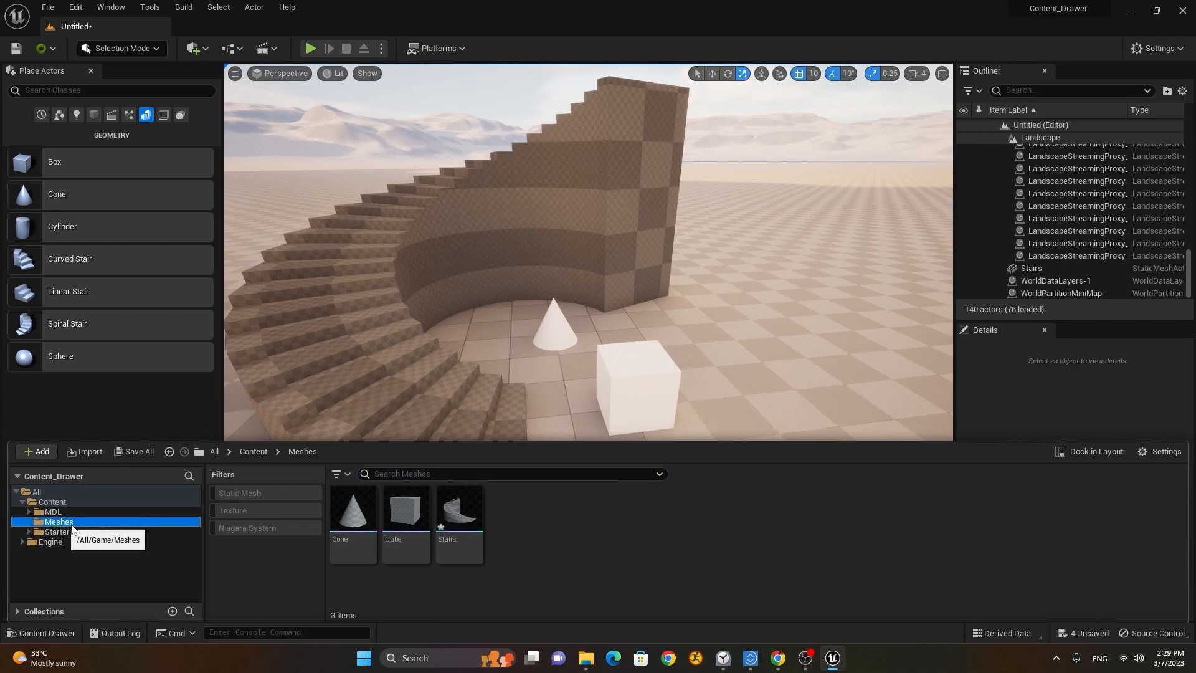
{"action": "left_click", "coordinate": [55, 502]}
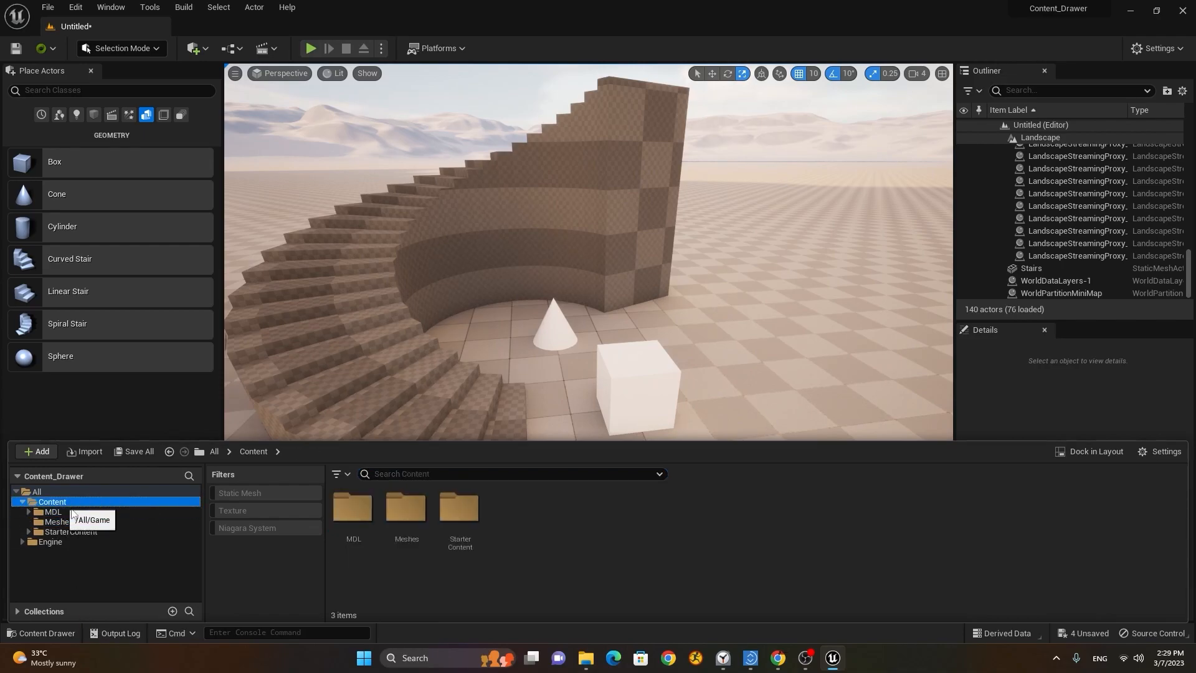
{"action": "left_click", "coordinate": [62, 523]}
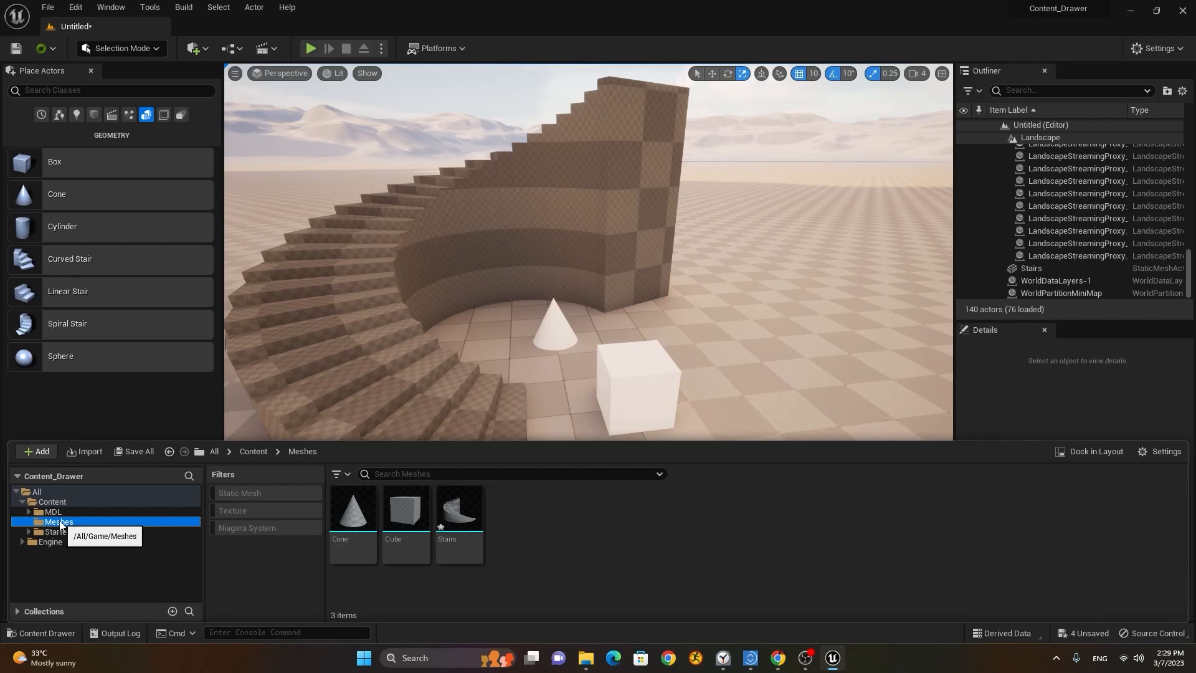
{"action": "right_click", "coordinate": [524, 532]}
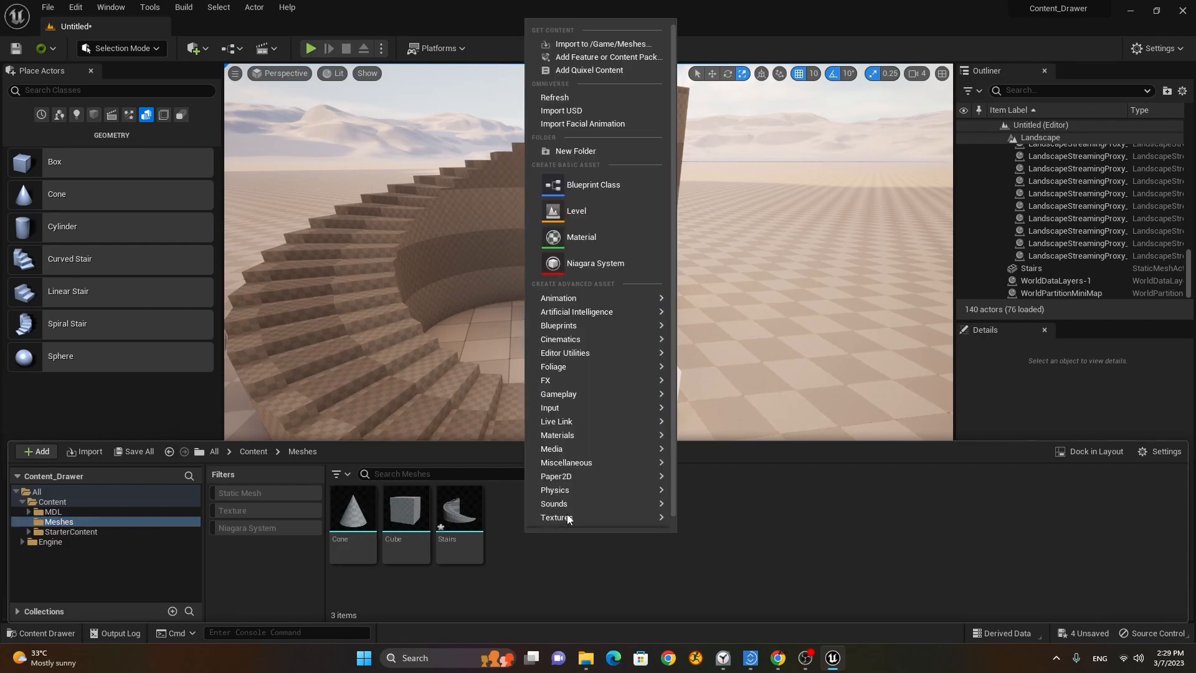
{"action": "left_click", "coordinate": [617, 151]}
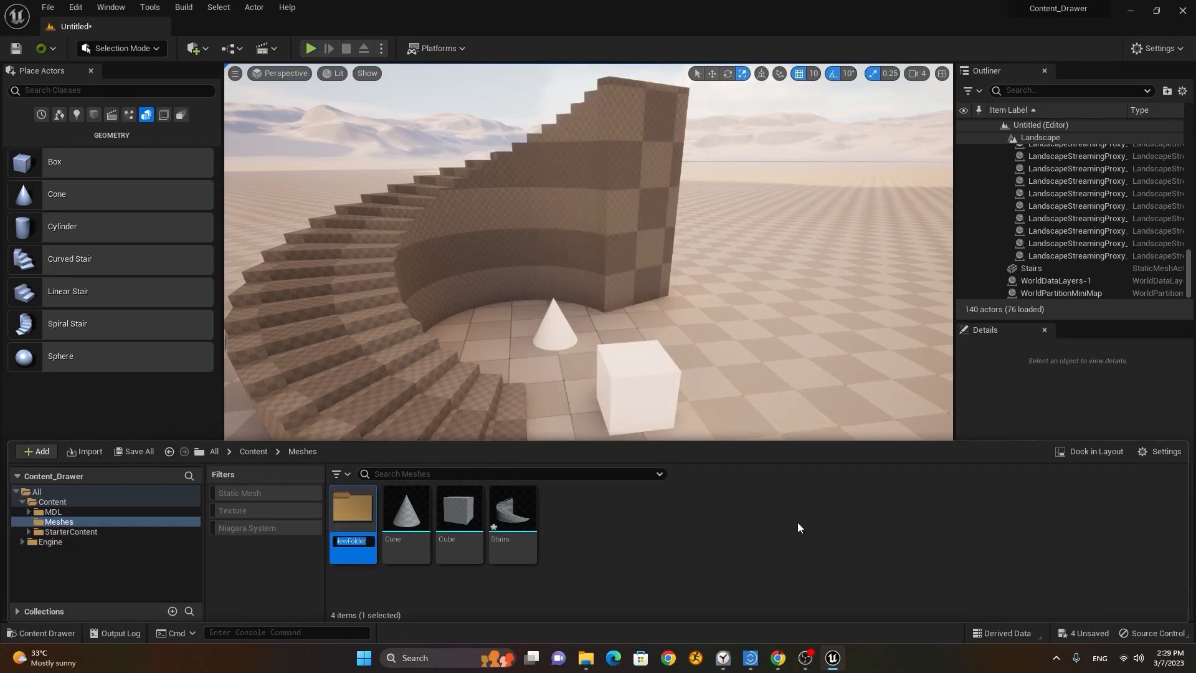
{"action": "type", "text": "Simple_Shapes"}
{"action": "key", "text": "Return"}
{"action": "left_click", "coordinate": [588, 563]}
Move the Cone, Cube and Stairs meshes from the Meshes folder into the Simple_Shapes folder.
{"action": "left_click", "coordinate": [408, 529]}
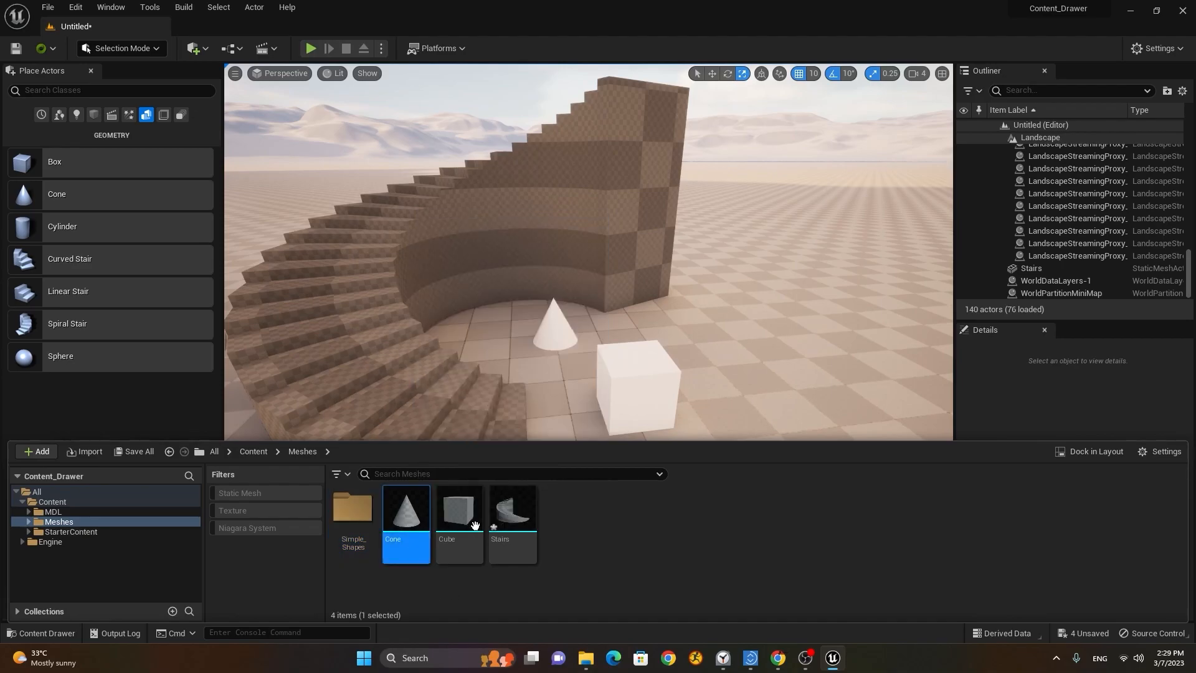
{"action": "left_click", "coordinate": [514, 520], "text": "shift"}
{"action": "left_click_drag", "start_coordinate": [408, 520], "coordinate": [362, 512]}
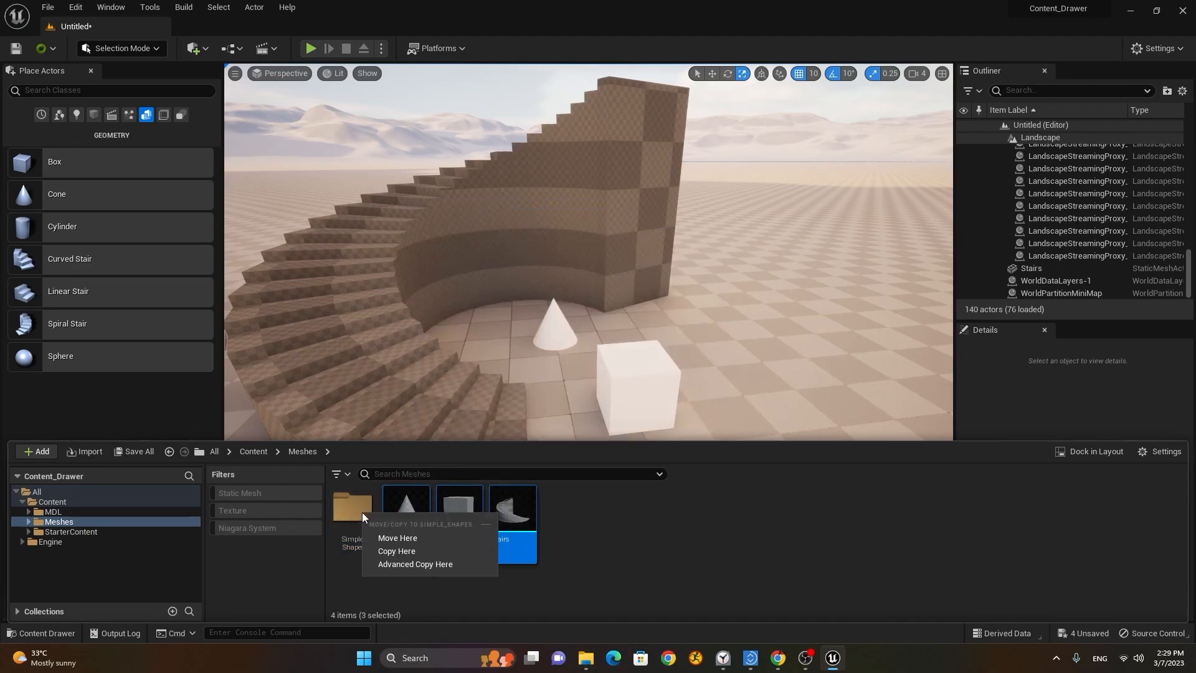
{"action": "left_click", "coordinate": [427, 540]}
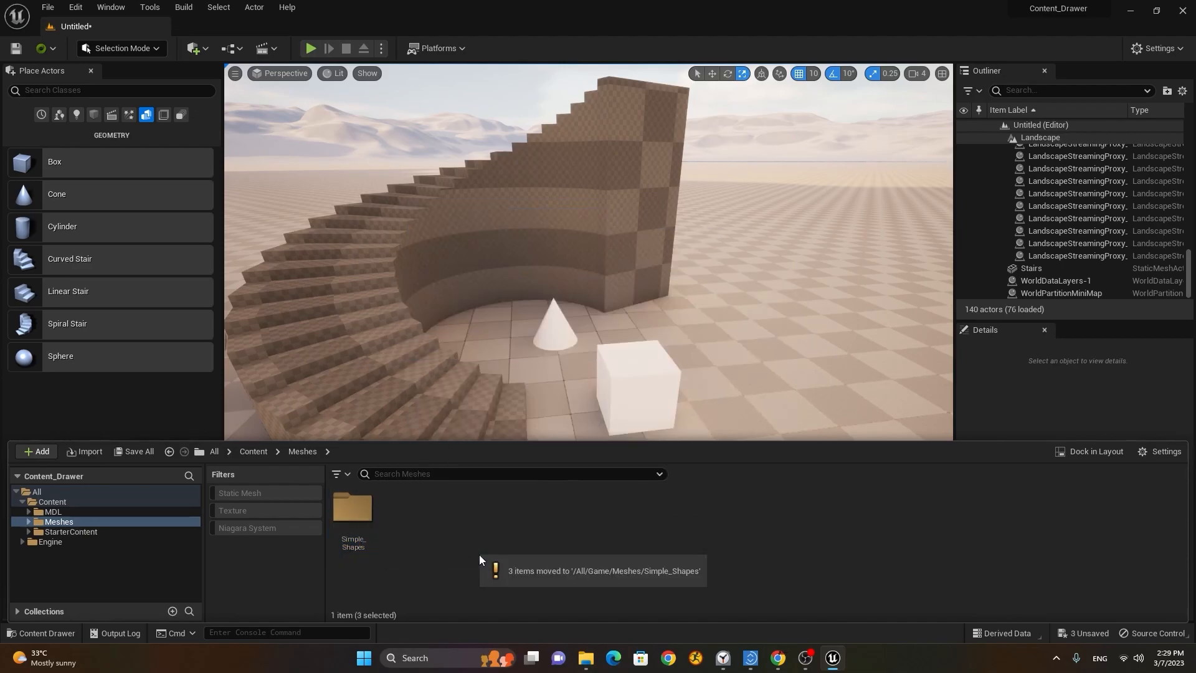
Create a second subfolder named Car inside Meshes and open it.
{"action": "right_click", "coordinate": [394, 522]}
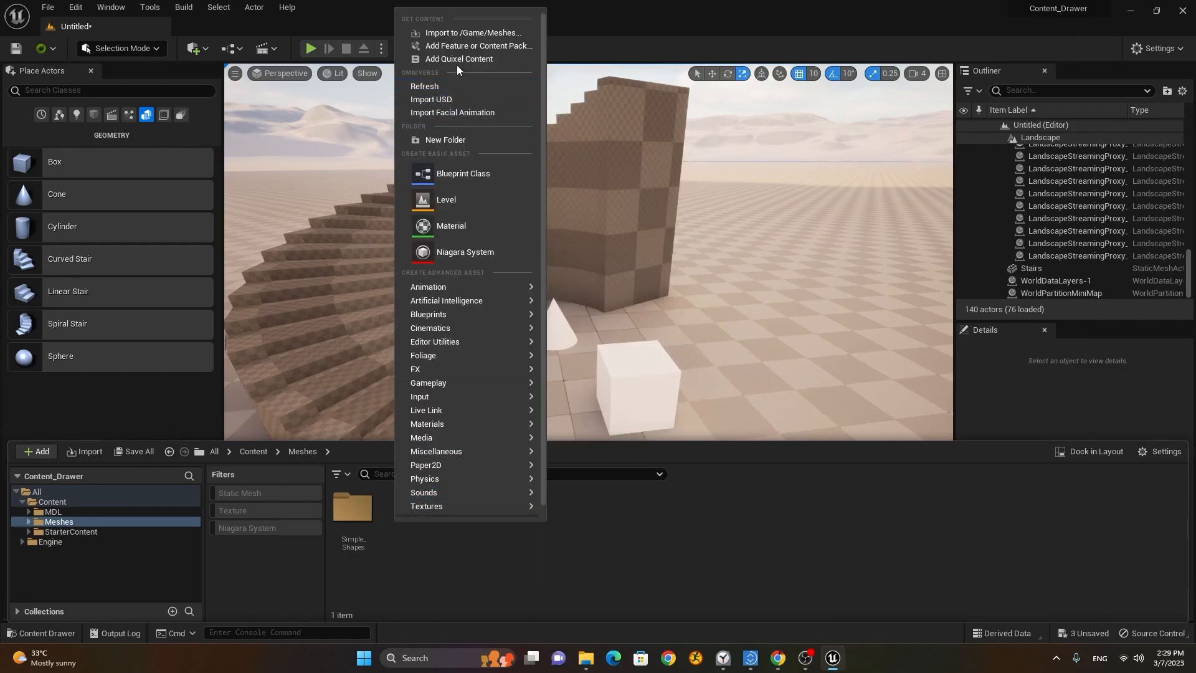
{"action": "left_click", "coordinate": [444, 139]}
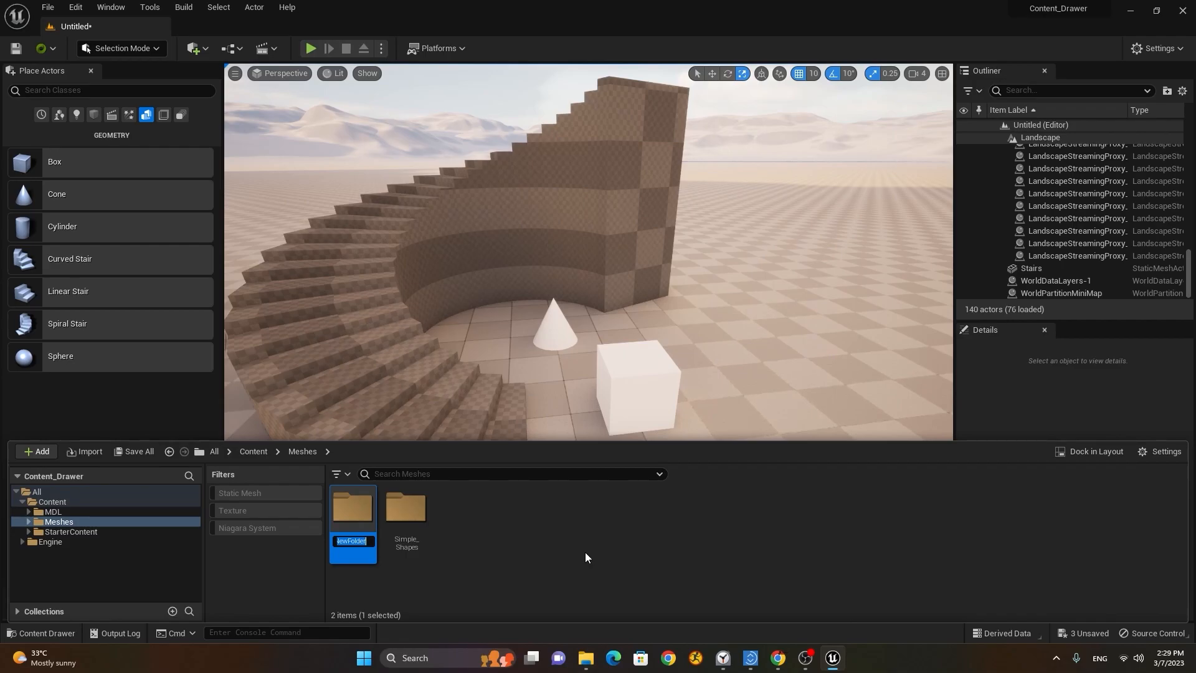
{"action": "type", "text": "Car"}
{"action": "key", "text": "Return"}
{"action": "double_click", "coordinate": [361, 515]}
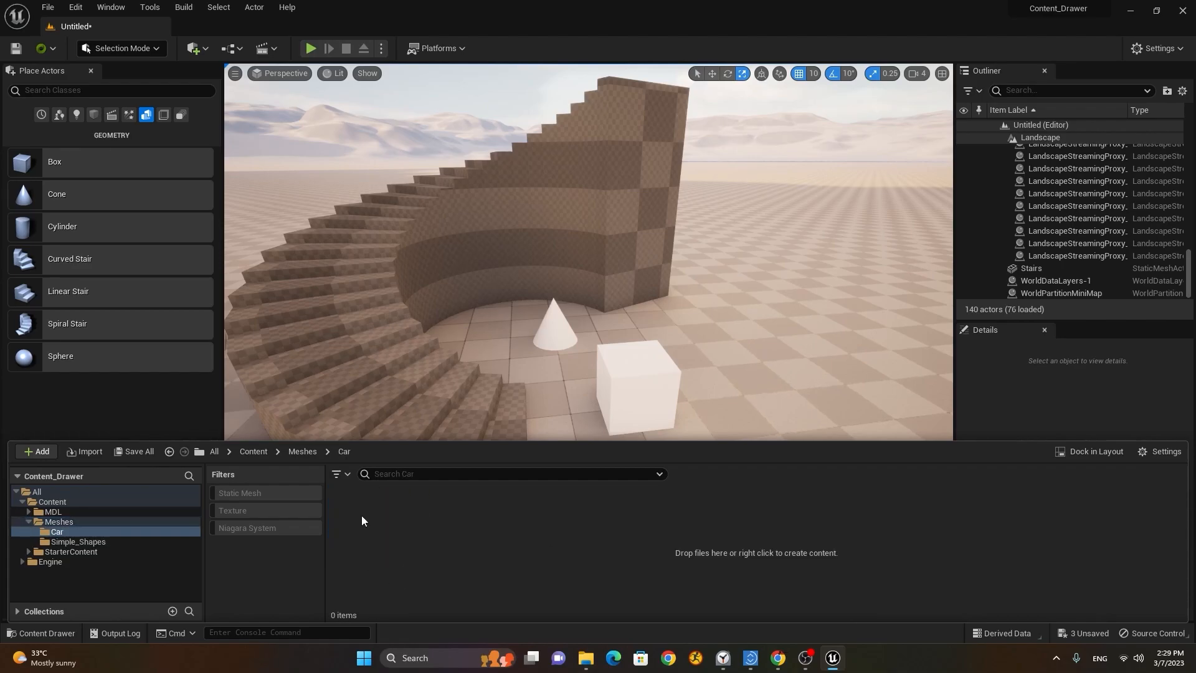
Choose the 12,512 KB file uploads_files_2787791_Mercedes+Benz+GLS+580 for import into the Car folder and open its FBX import options.
{"action": "right_click", "coordinate": [402, 525]}
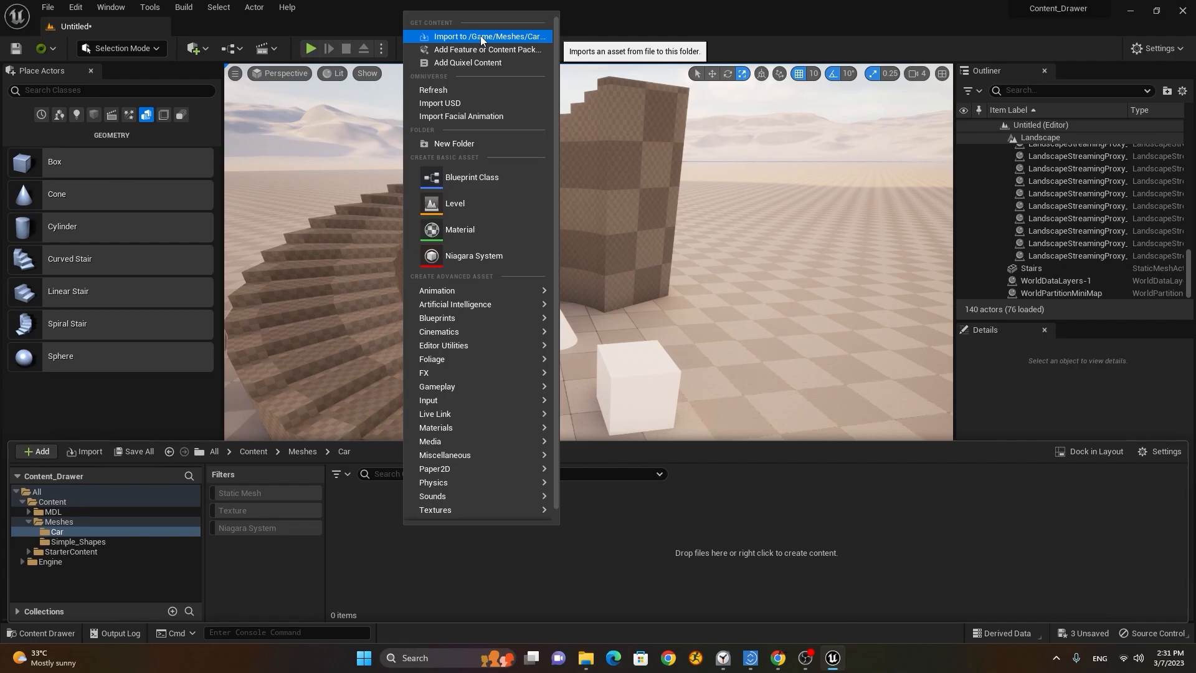
{"action": "left_click", "coordinate": [454, 35]}
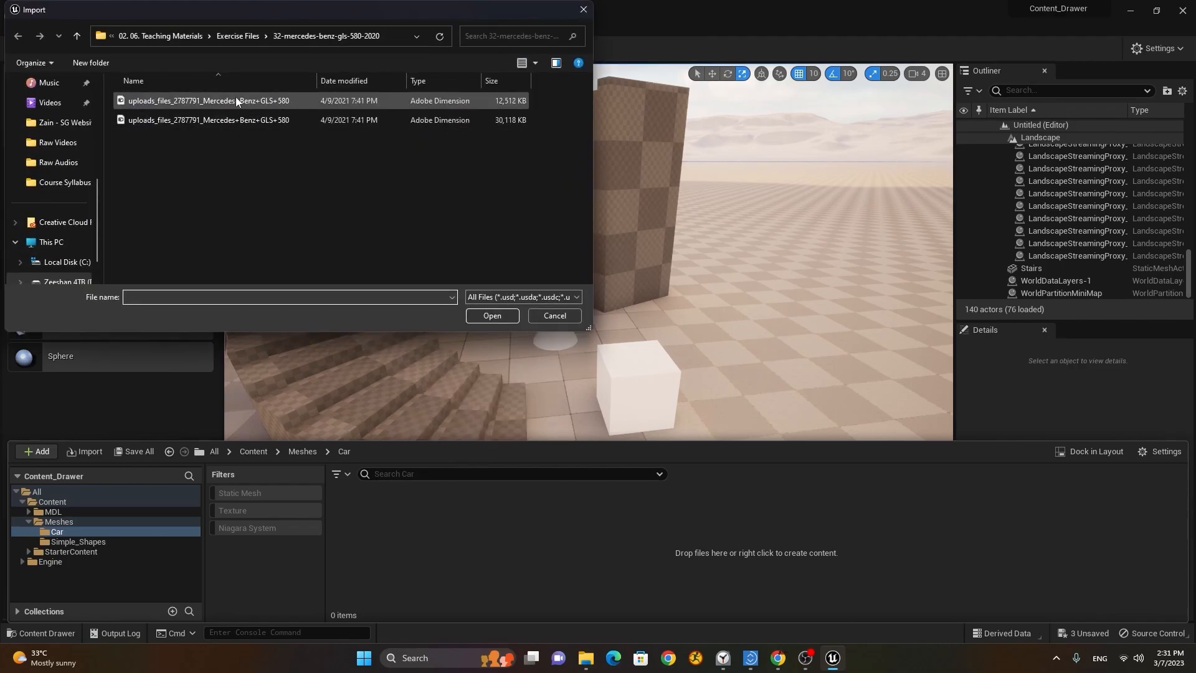
{"action": "left_click", "coordinate": [231, 100]}
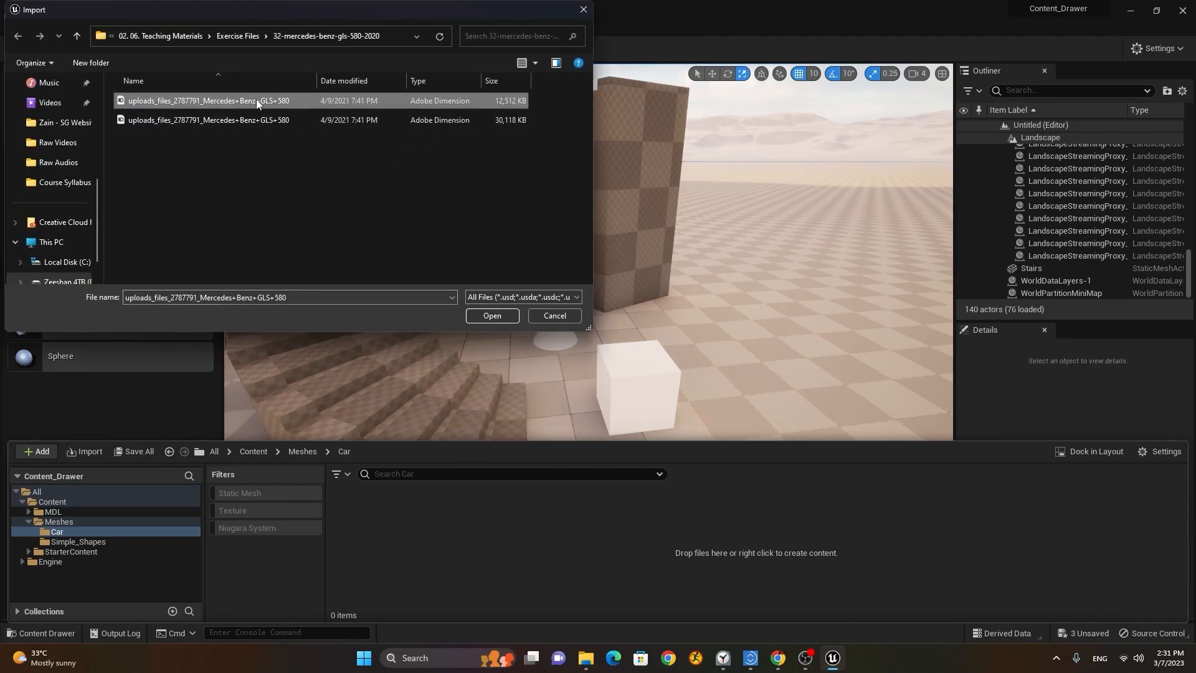
{"action": "left_click", "coordinate": [492, 315]}
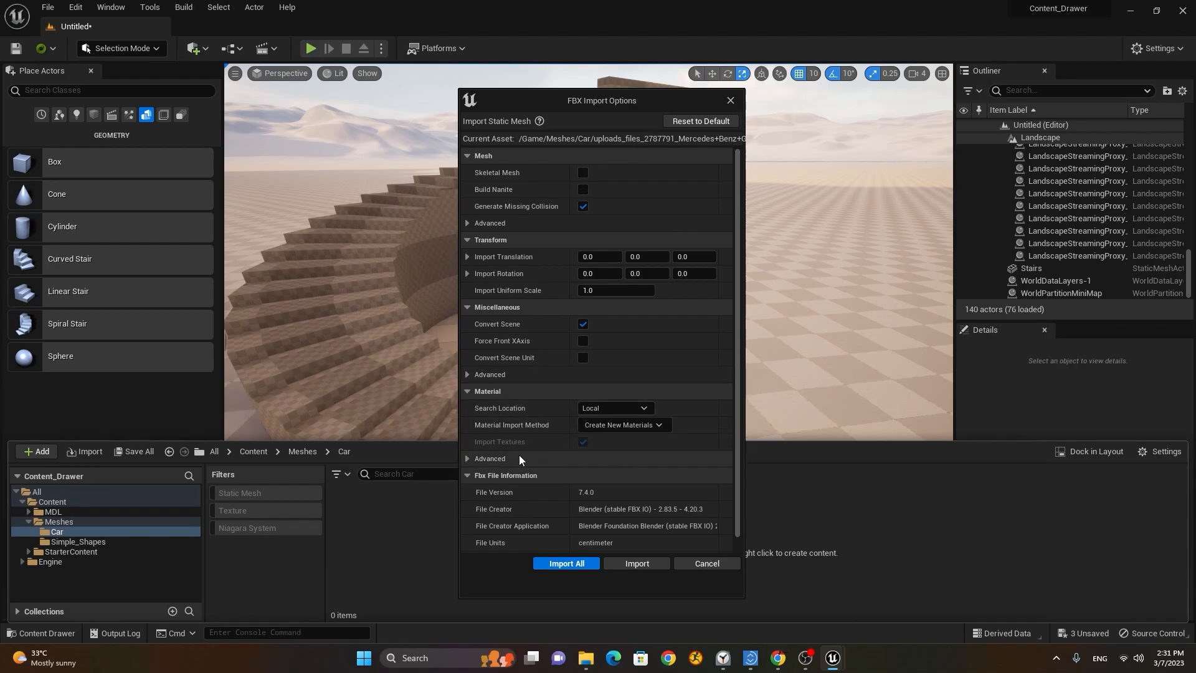
Examine the FBX import options, including the advanced material settings, the available material import methods and the file information.
{"action": "left_click", "coordinate": [494, 460]}
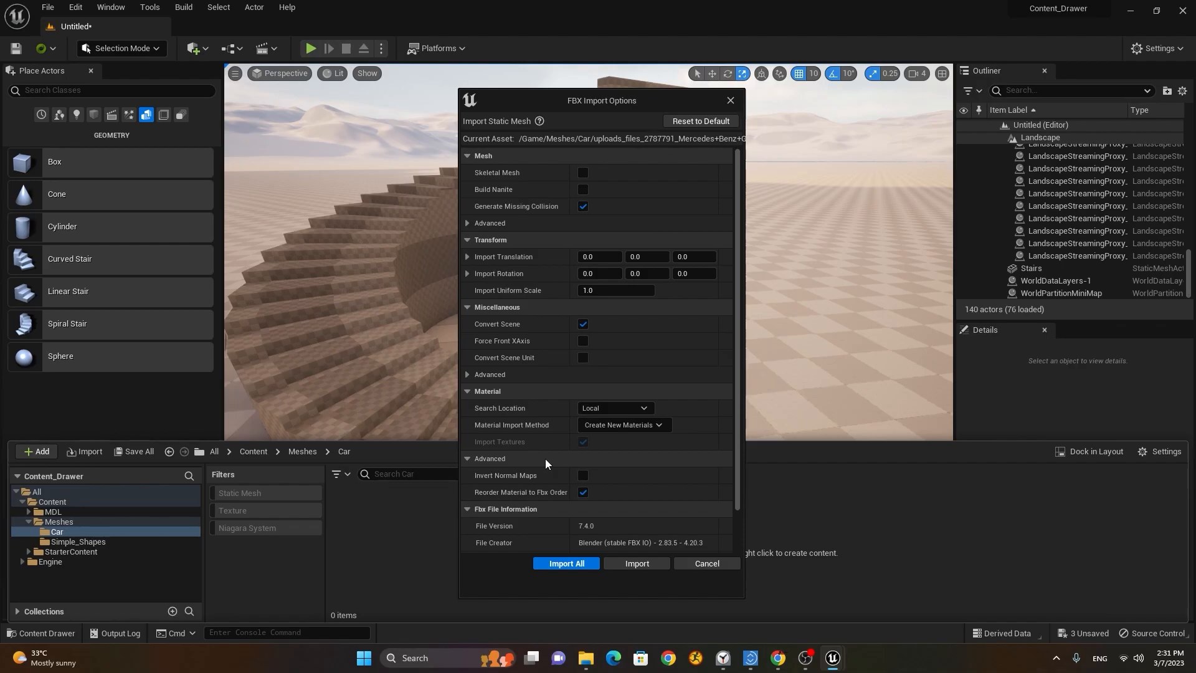
{"action": "left_click", "coordinate": [498, 457]}
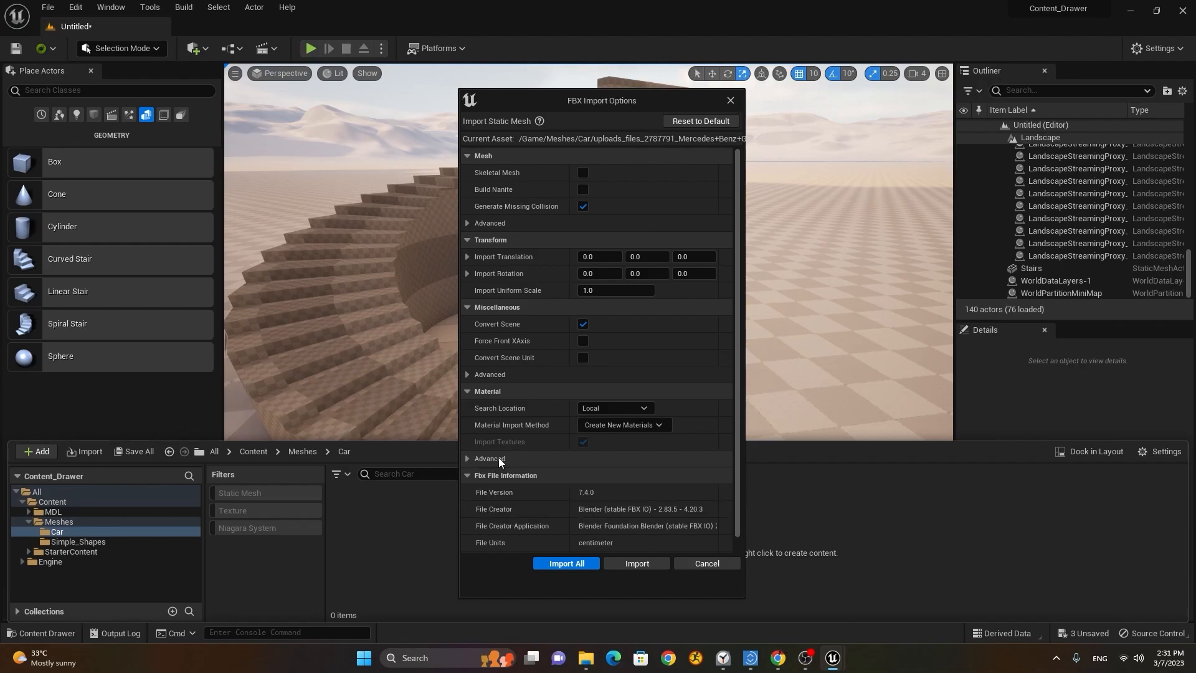
{"action": "left_click", "coordinate": [641, 426]}
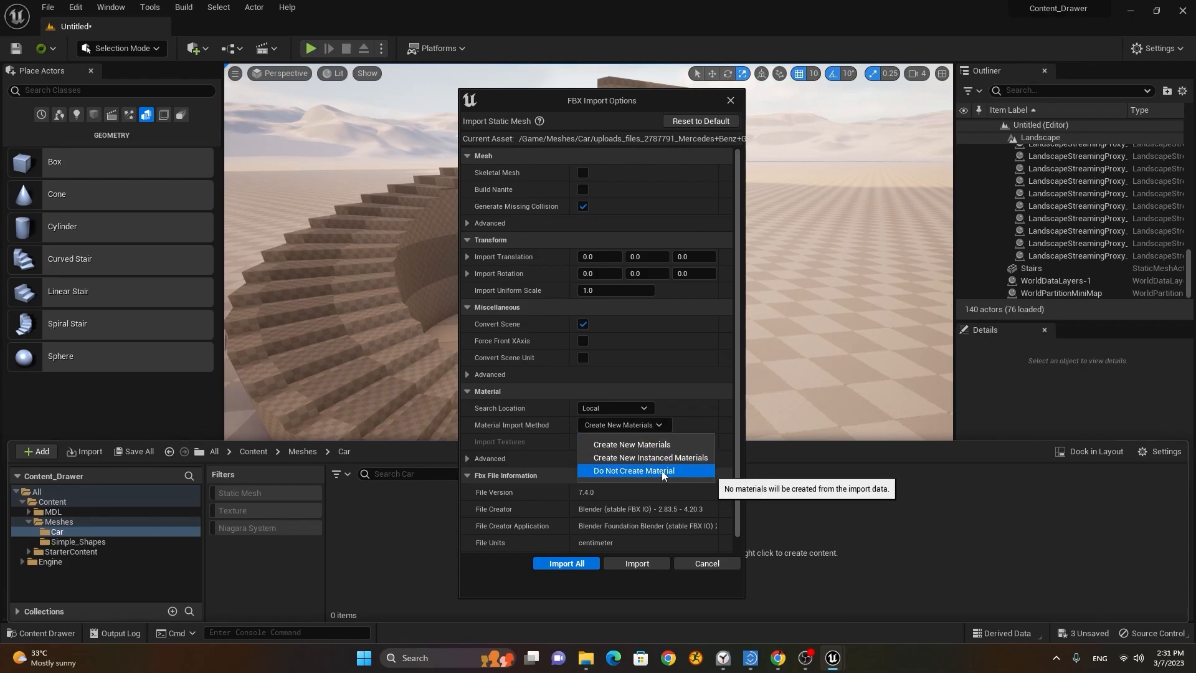
{"action": "left_click", "coordinate": [698, 399]}
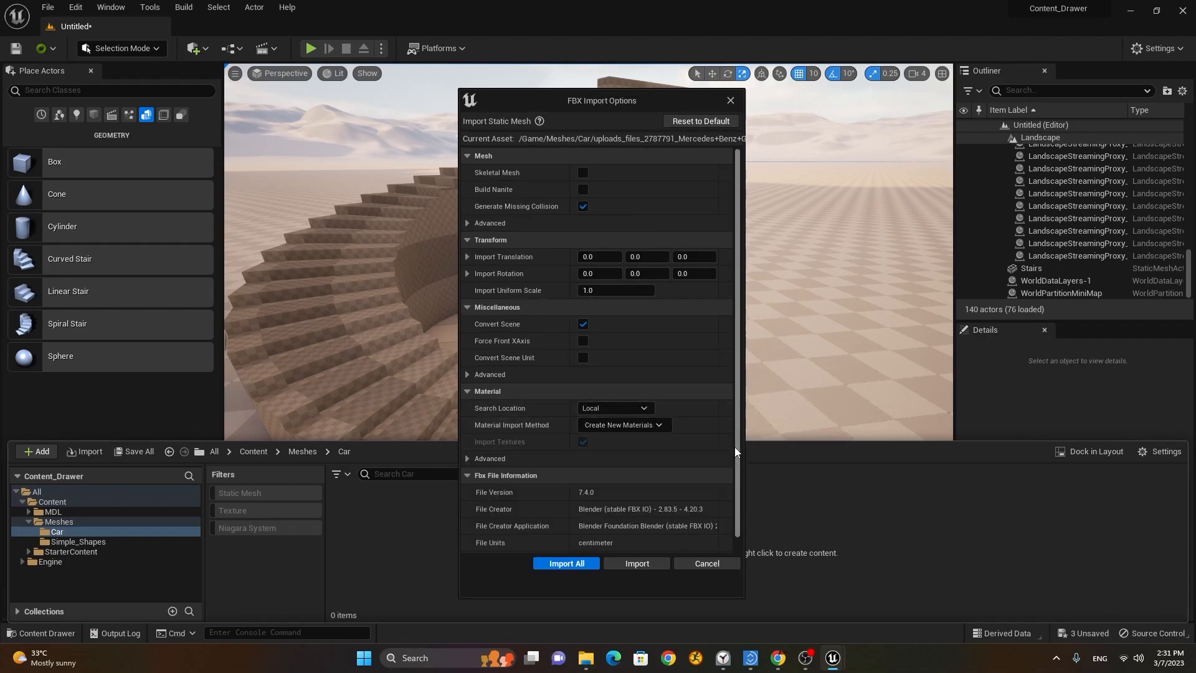
{"action": "scroll", "coordinate": [735, 446], "scroll_direction": "down", "scroll_amount": 1}
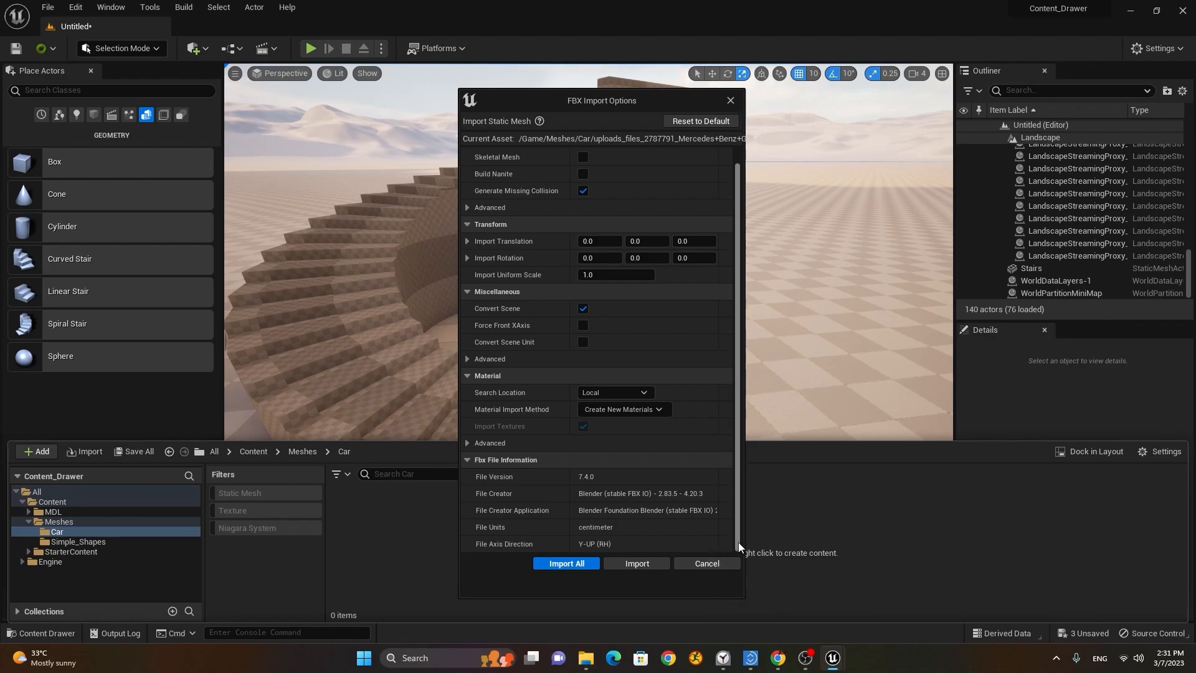
{"action": "scroll", "coordinate": [738, 536], "scroll_direction": "up", "scroll_amount": 1}
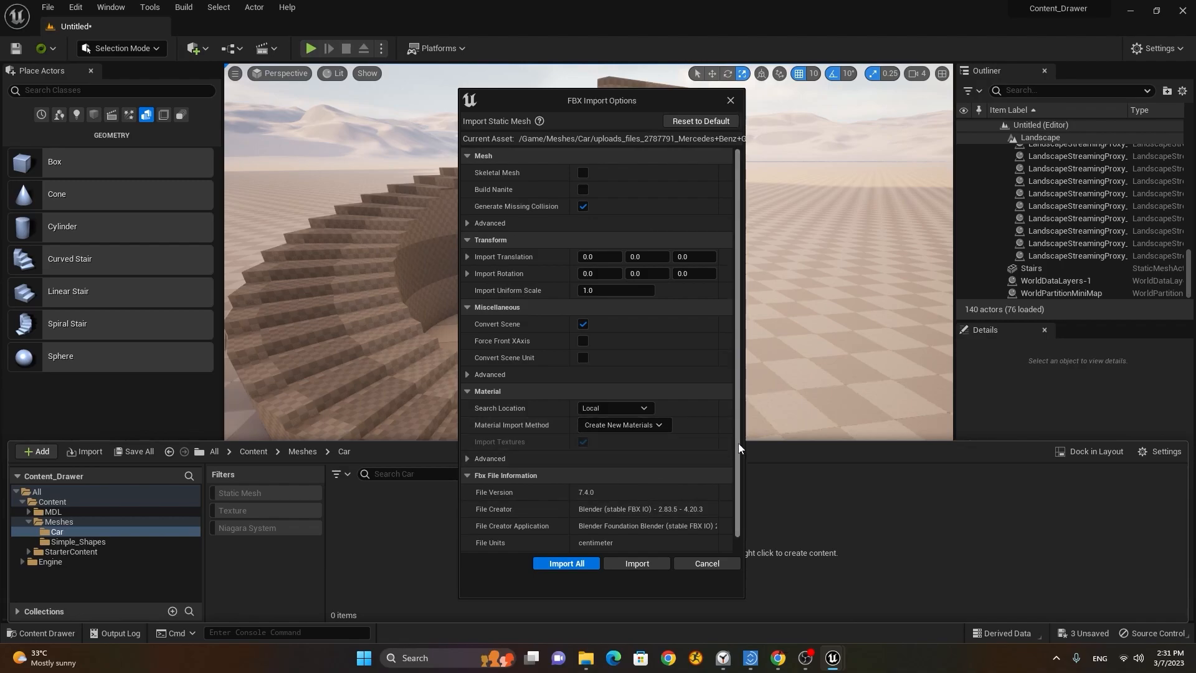
{"action": "scroll", "coordinate": [738, 435], "scroll_direction": "down", "scroll_amount": 1}
{"action": "scroll", "coordinate": [740, 506], "scroll_direction": "up", "scroll_amount": 1}
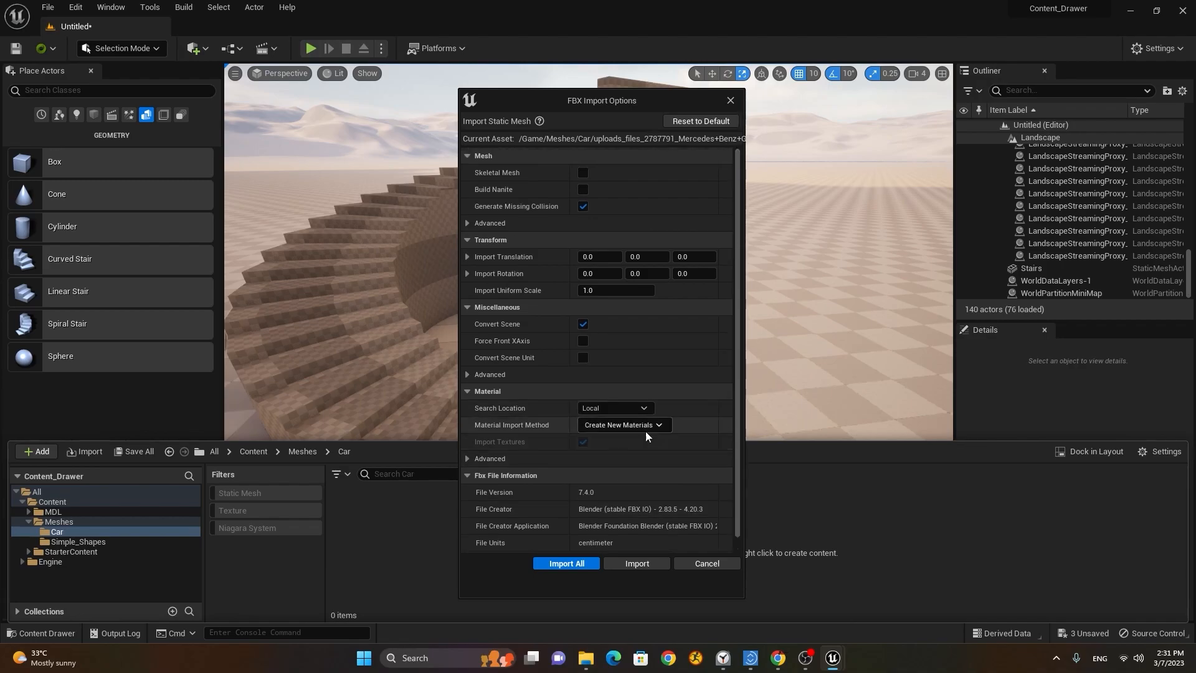
Import all of the car FBX with the Create New Materials method, and clear and close the message log.
{"action": "left_click", "coordinate": [566, 564]}
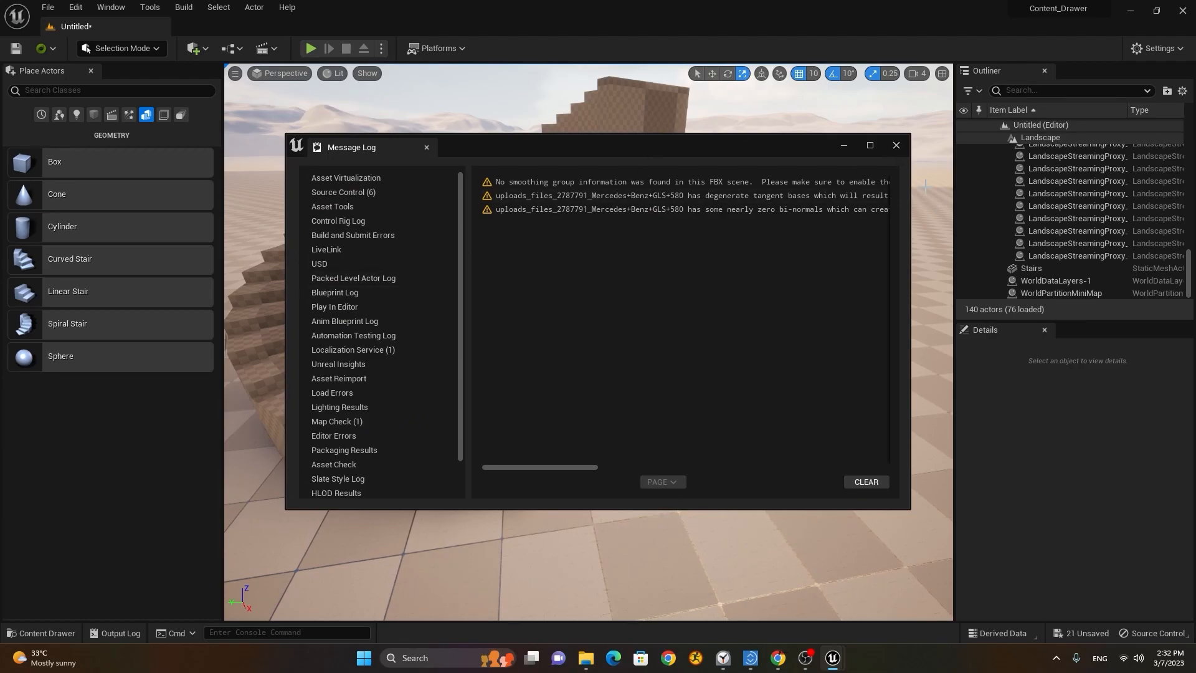
{"action": "left_click", "coordinate": [884, 482]}
{"action": "left_click", "coordinate": [896, 145]}
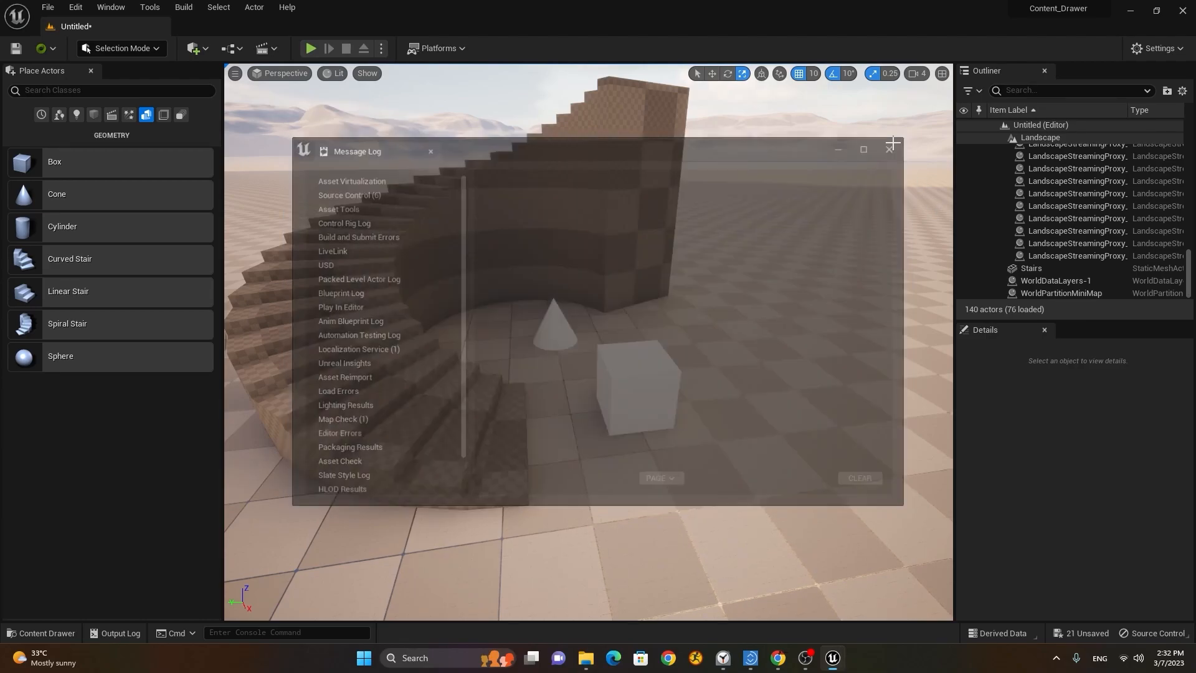
Place the car static mesh from the Car folder beside the white cube at about X 7440, Y 16000, Z 0, and activate the Move tool.
{"action": "left_click", "coordinate": [28, 632]}
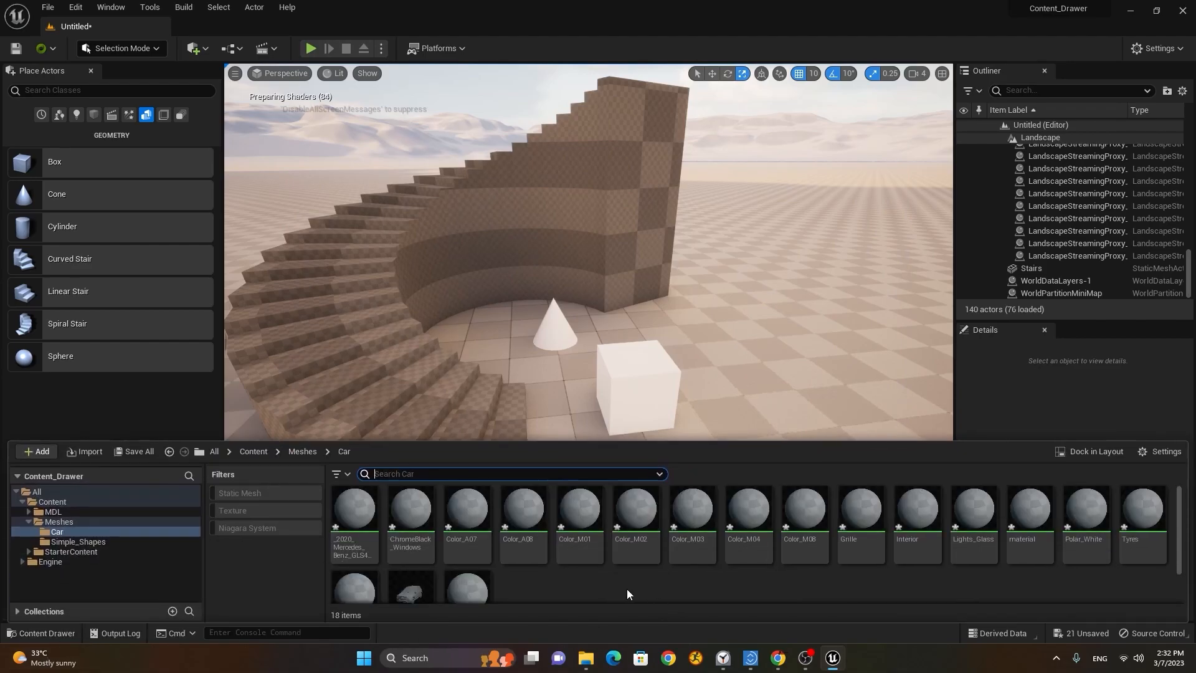
{"action": "scroll", "coordinate": [664, 574], "scroll_direction": "down", "scroll_amount": 2}
{"action": "left_click", "coordinate": [410, 545]}
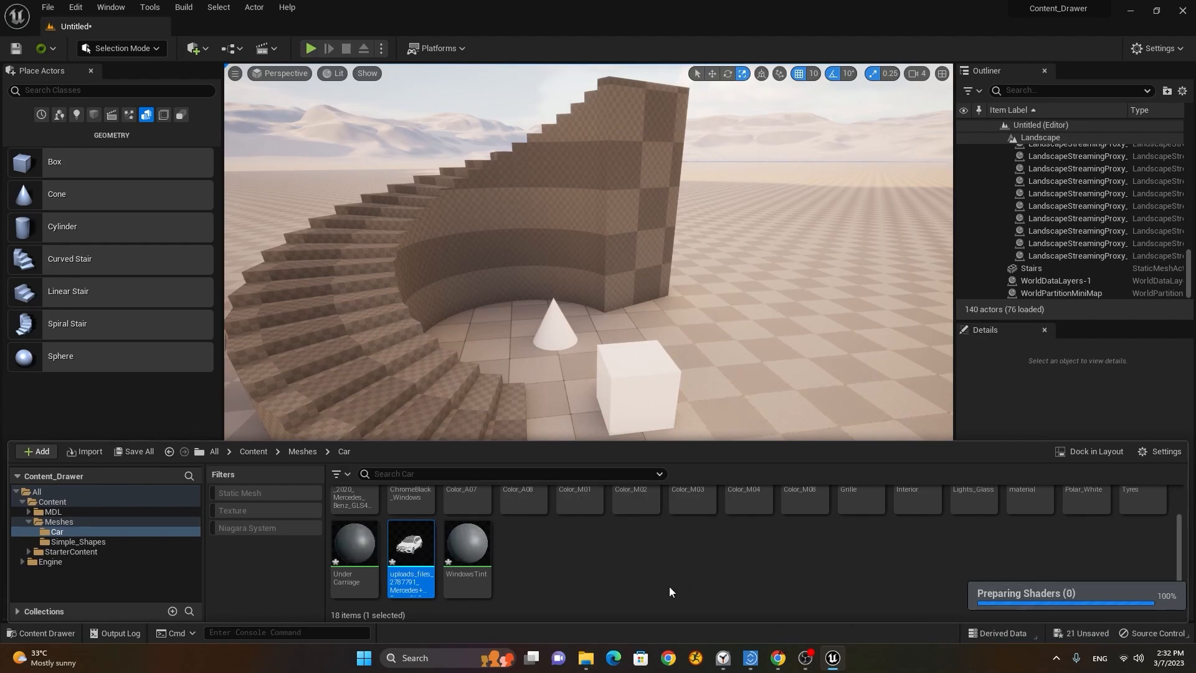
{"action": "scroll", "coordinate": [676, 591], "scroll_direction": "up", "scroll_amount": 2}
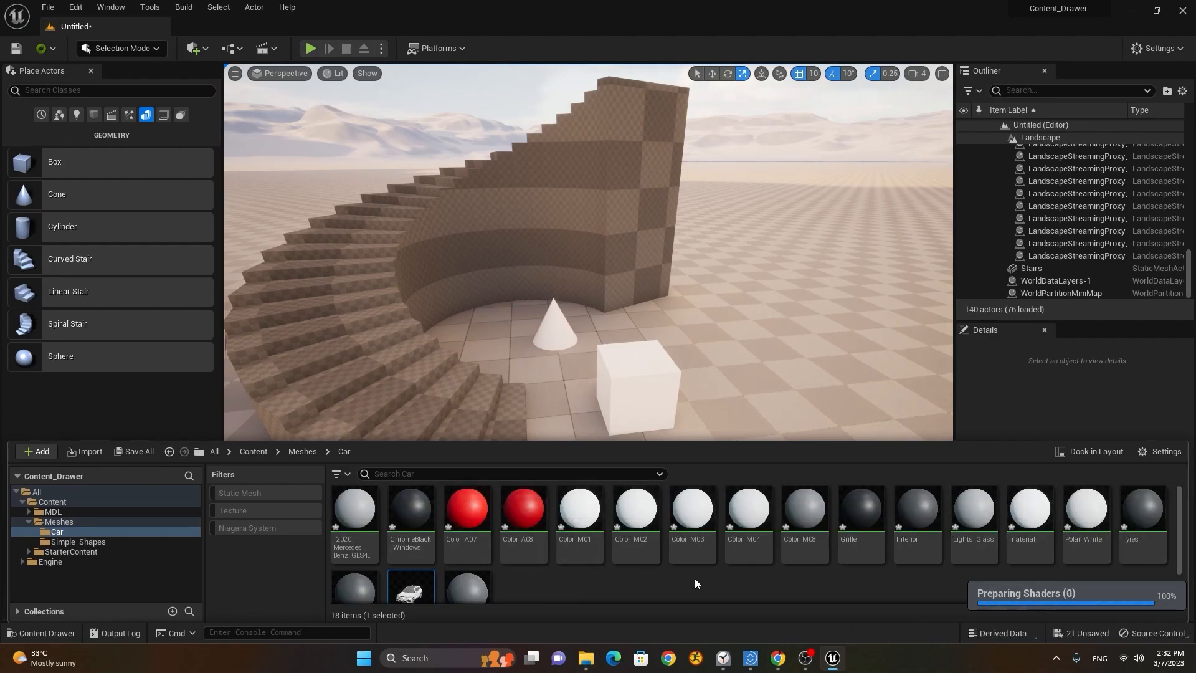
{"action": "scroll", "coordinate": [696, 583], "scroll_direction": "down", "scroll_amount": 2}
{"action": "mouse_move", "coordinate": [409, 548]}
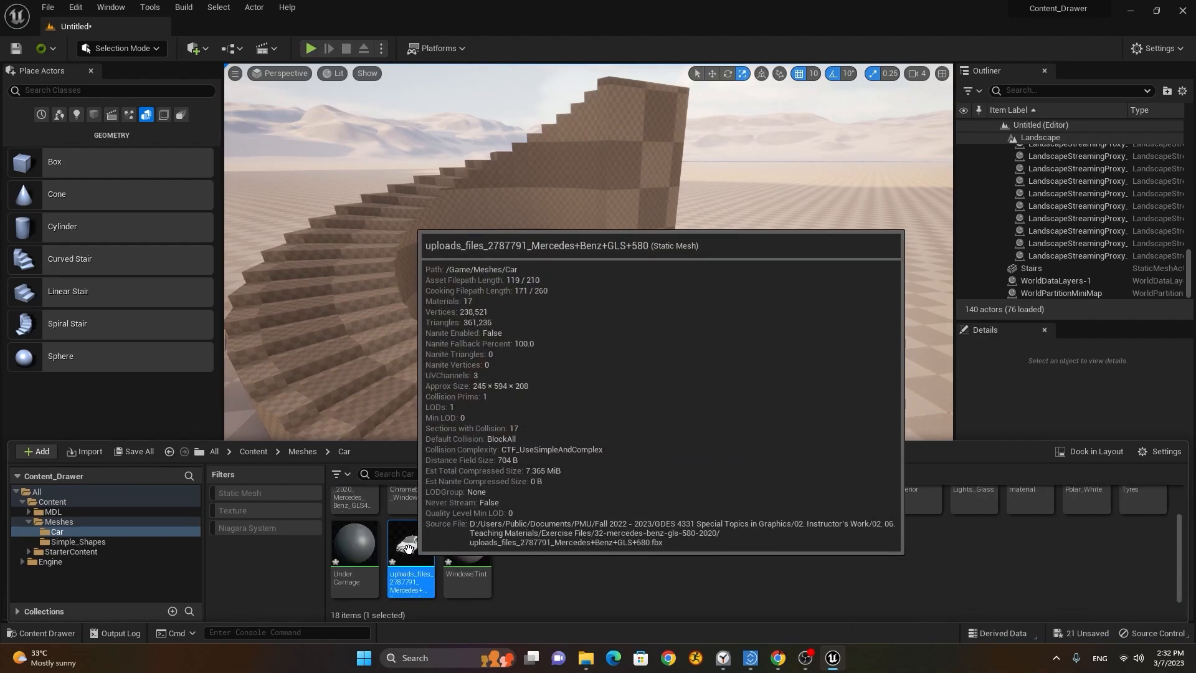
{"action": "left_click_drag", "start_coordinate": [408, 548], "coordinate": [574, 427]}
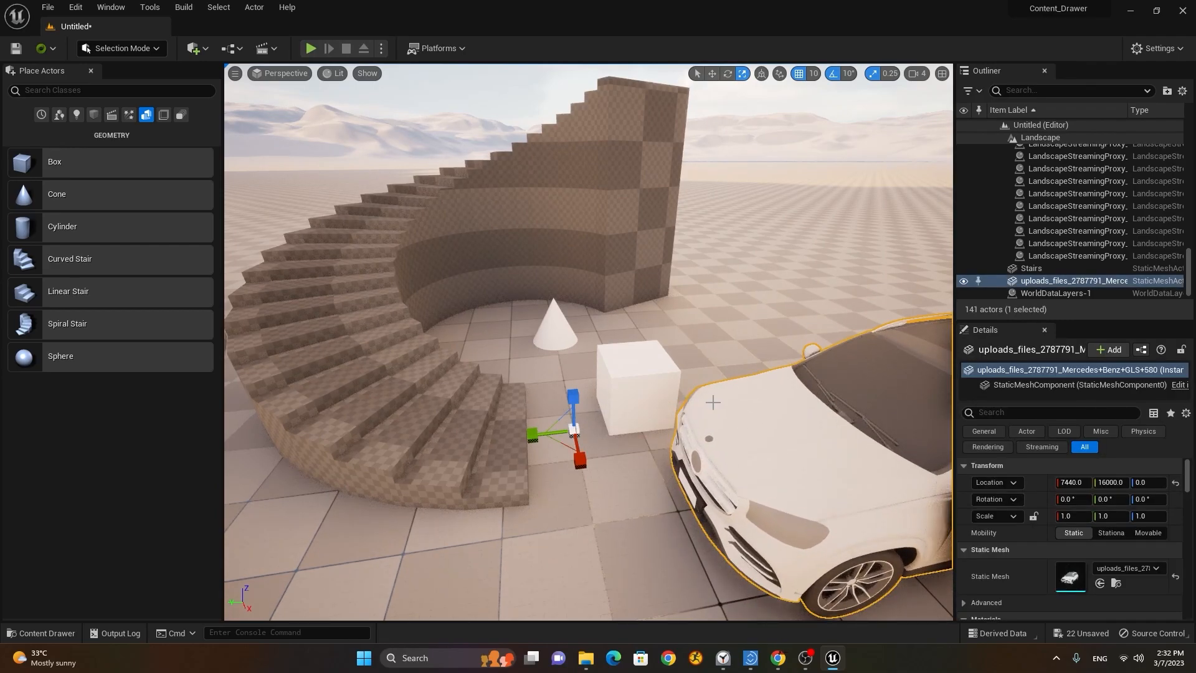
{"action": "right_click_drag", "start_coordinate": [895, 406], "coordinate": [894, 406]}
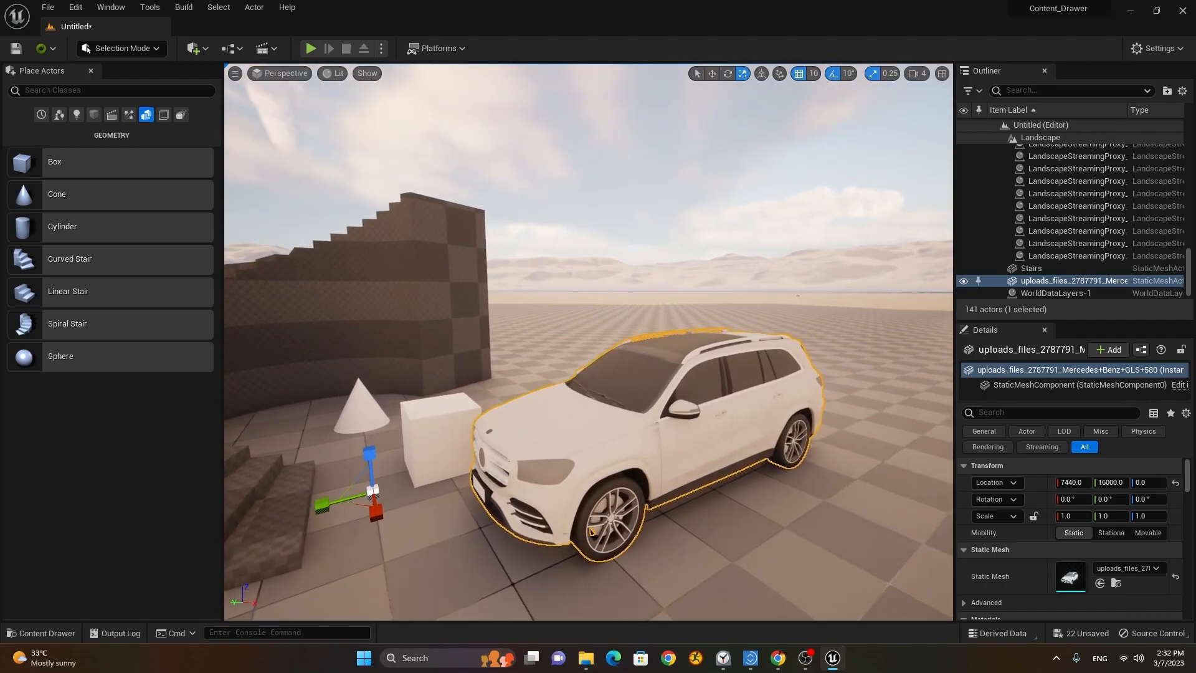
{"action": "key", "text": "w"}
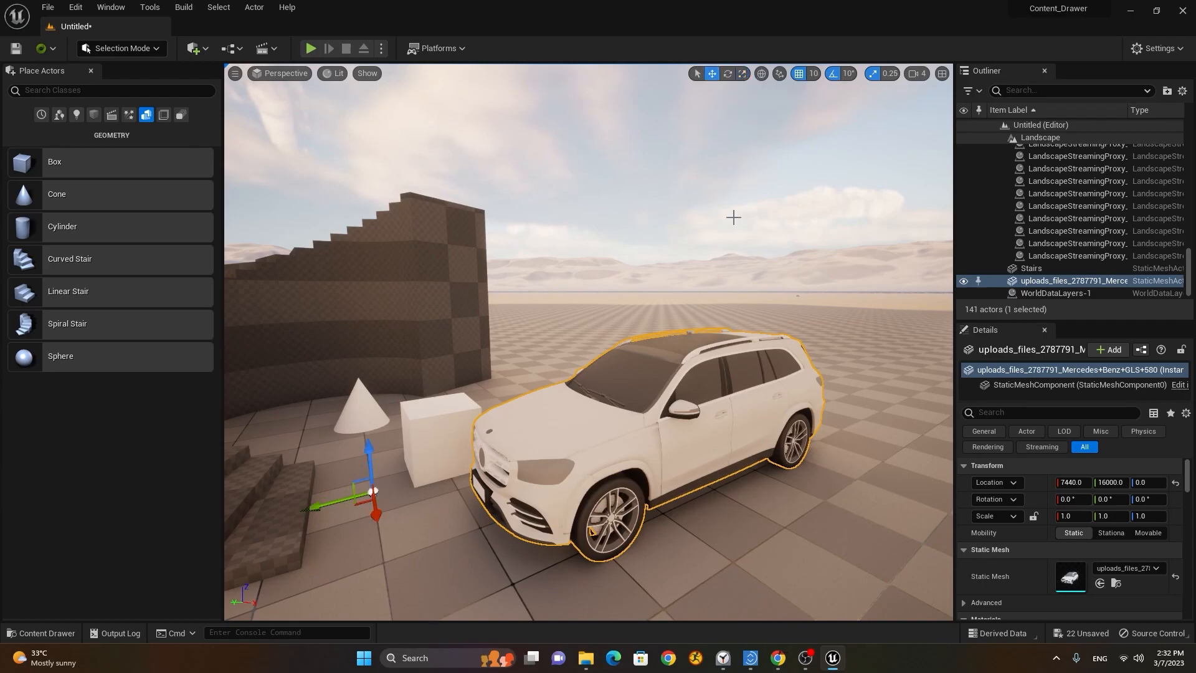
Move the car along the Y axis, away from the white cube, to Y 15700.
{"action": "left_click_drag", "start_coordinate": [362, 486], "coordinate": [533, 542]}
{"action": "scroll", "coordinate": [492, 507], "scroll_direction": "up", "scroll_amount": 3}
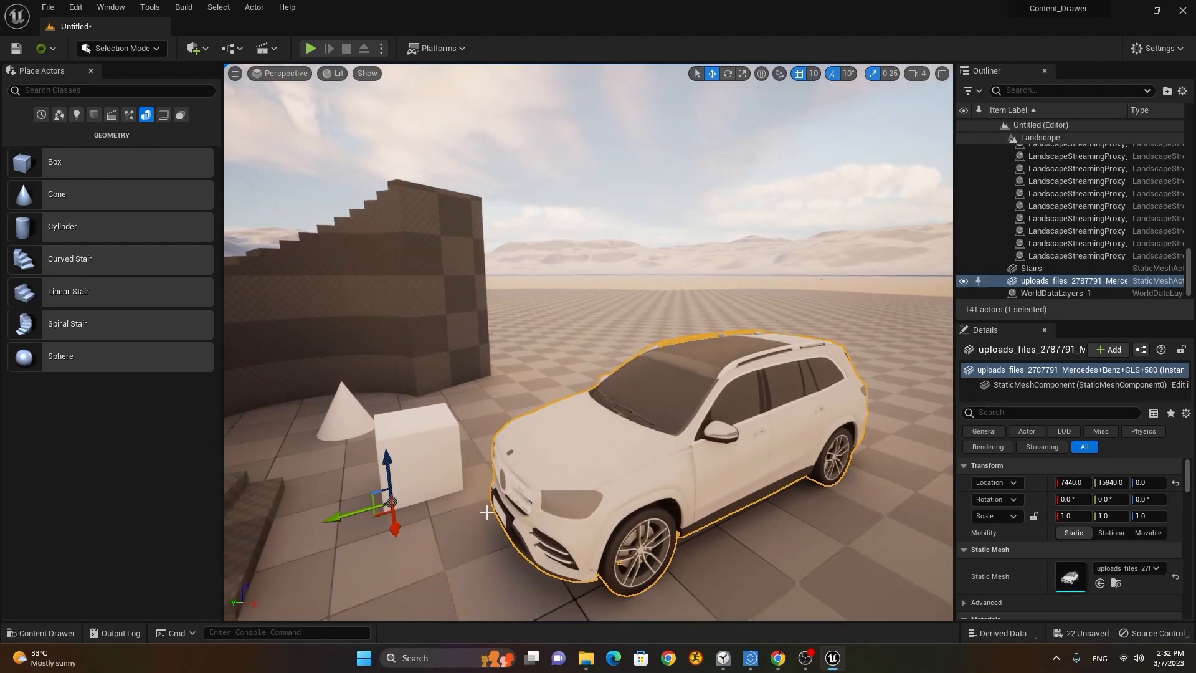
{"action": "left_click_drag", "start_coordinate": [353, 513], "coordinate": [563, 529]}
{"action": "middle_click_drag", "start_coordinate": [498, 475], "coordinate": [626, 514]}
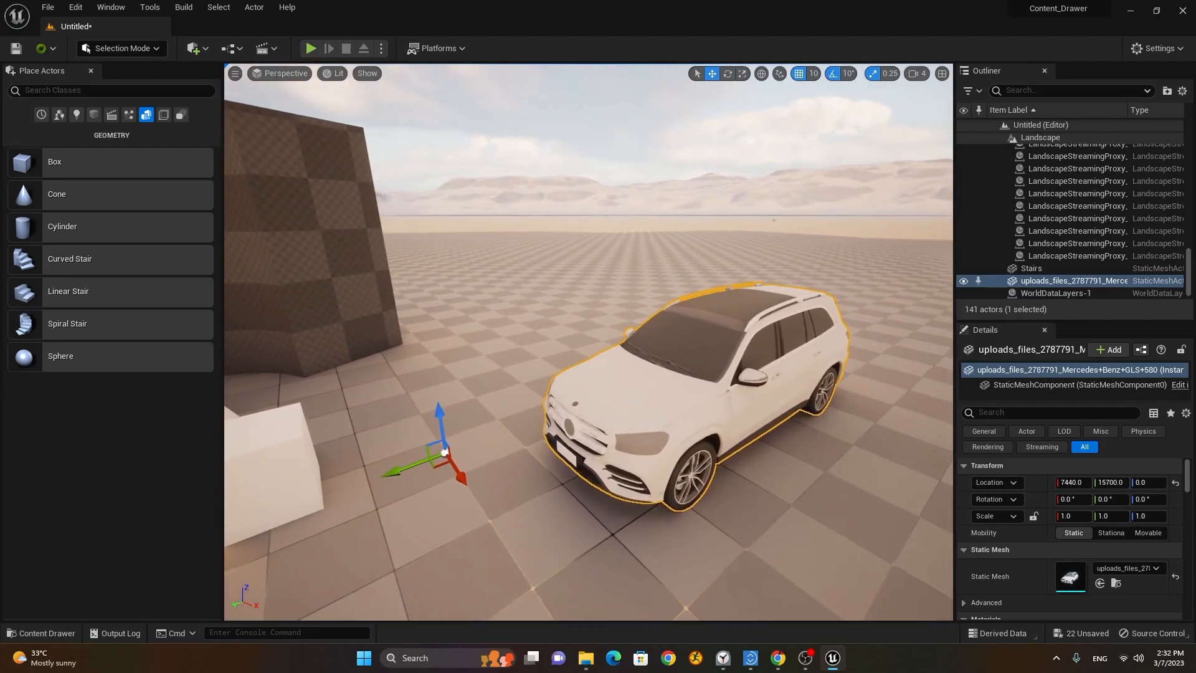
{"action": "scroll", "coordinate": [451, 473], "scroll_direction": "up", "scroll_amount": 2}
{"action": "mouse_move", "coordinate": [522, 510]}
{"action": "left_mouse_down", "text": "alt"}
{"action": "mouse_move", "coordinate": [476, 487]}
{"action": "mouse_move", "coordinate": [521, 509]}
{"action": "left_mouse_up", "text": "alt"}
{"action": "left_click_drag", "start_coordinate": [714, 436], "coordinate": [583, 436], "text": "alt"}
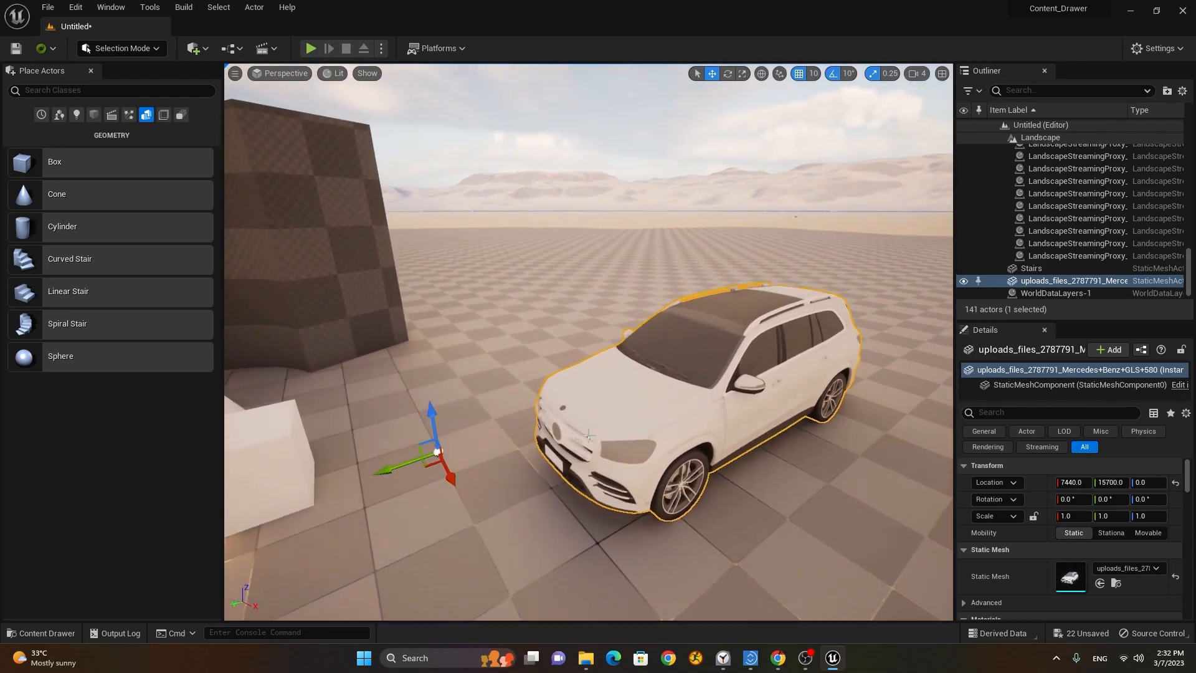
{"action": "key", "text": "alt+Tab"}
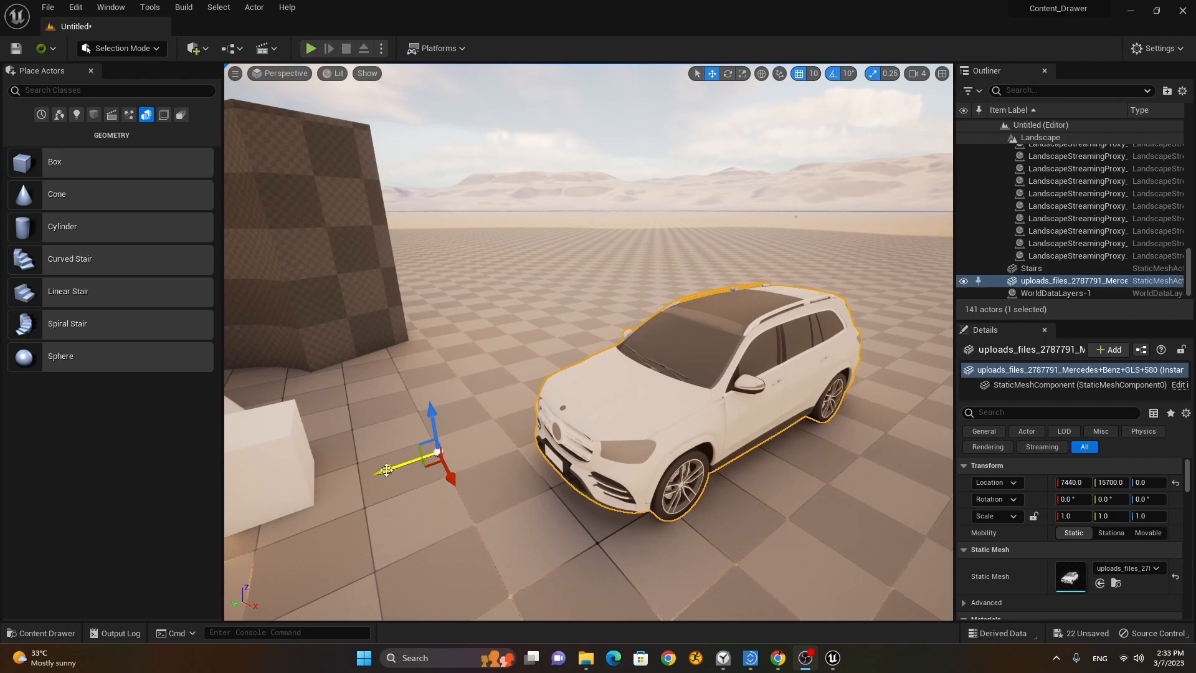
Shift the car's pivot temporarily to the centre of its body as seen from above, and move the car to X 7430.
{"action": "middle_click_drag", "start_coordinate": [386, 469], "coordinate": [709, 374]}
{"action": "left_click_drag", "start_coordinate": [774, 466], "coordinate": [777, 467], "text": "alt"}
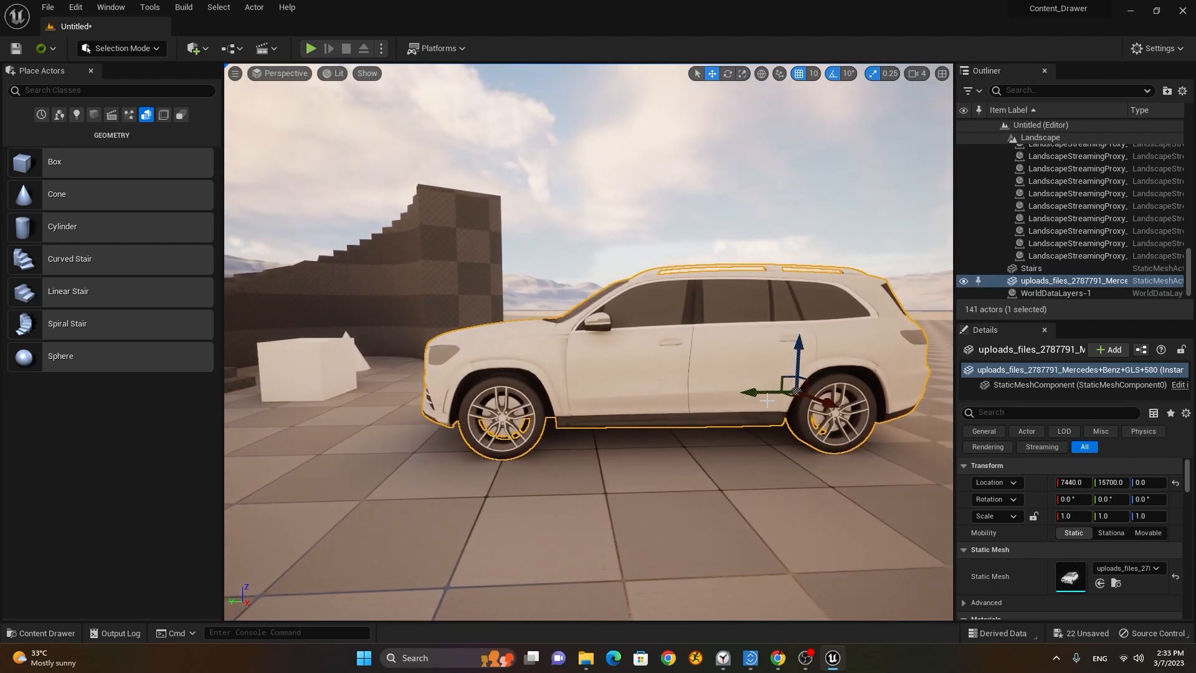
{"action": "middle_click_drag", "start_coordinate": [748, 393], "coordinate": [732, 393]}
{"action": "left_click_drag", "start_coordinate": [658, 396], "coordinate": [657, 397]}
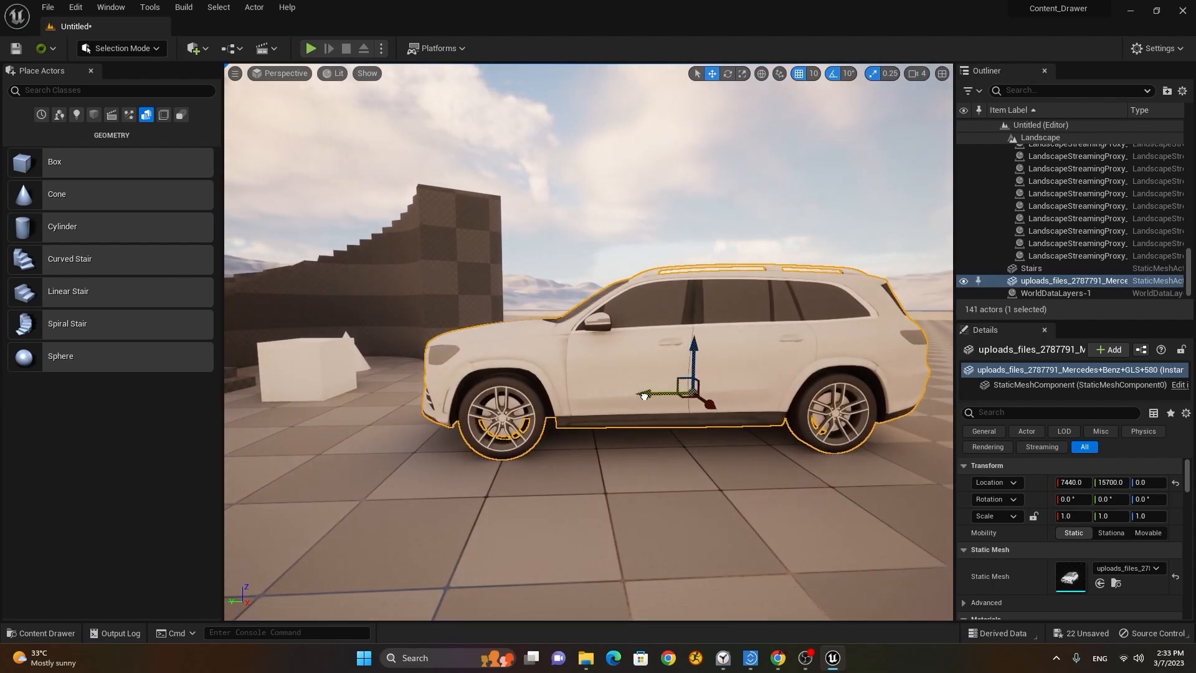
{"action": "left_click_drag", "start_coordinate": [762, 433], "coordinate": [681, 412], "text": "alt"}
{"action": "middle_click_drag", "start_coordinate": [681, 412], "coordinate": [668, 511]}
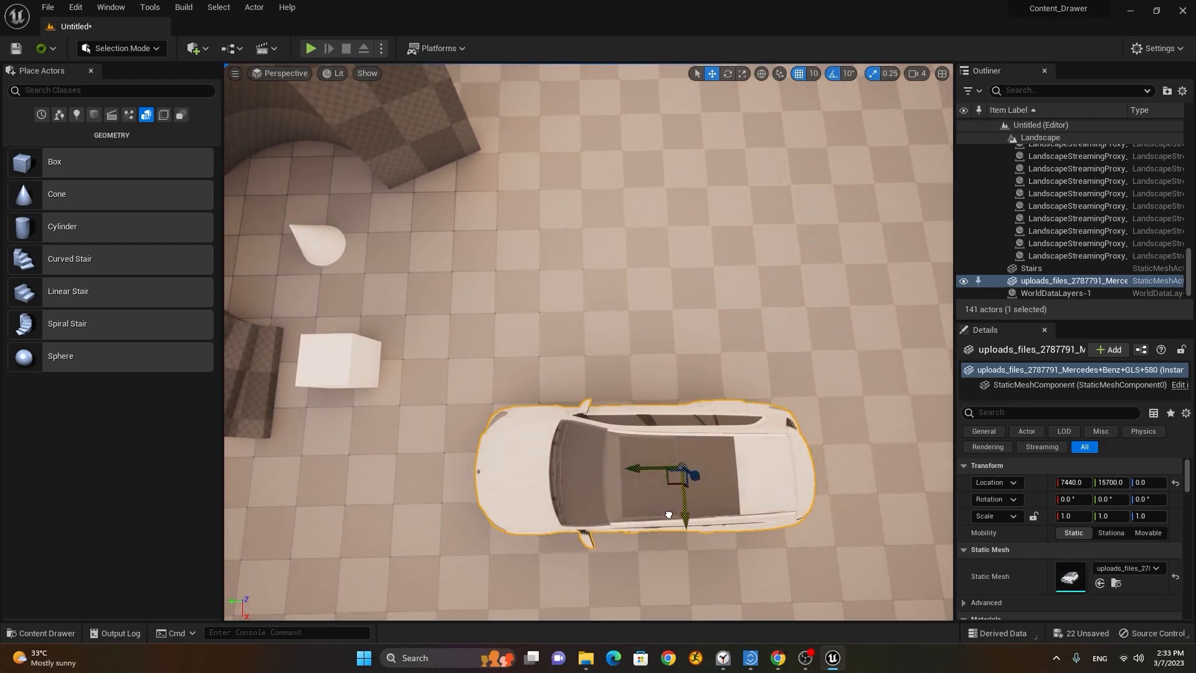
{"action": "middle_click_drag", "start_coordinate": [666, 492], "coordinate": [644, 512]}
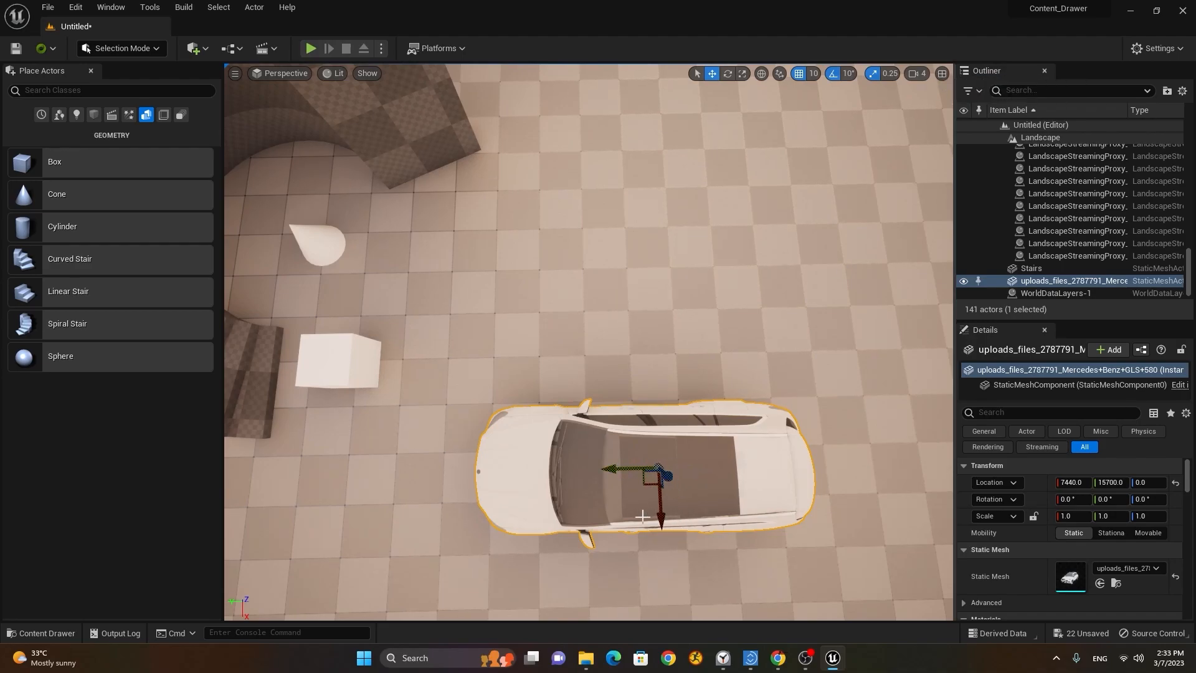
{"action": "mouse_move", "coordinate": [662, 514]}
{"action": "left_mouse_down"}
{"action": "mouse_move", "coordinate": [664, 526]}
{"action": "mouse_move", "coordinate": [663, 512]}
{"action": "left_mouse_up"}
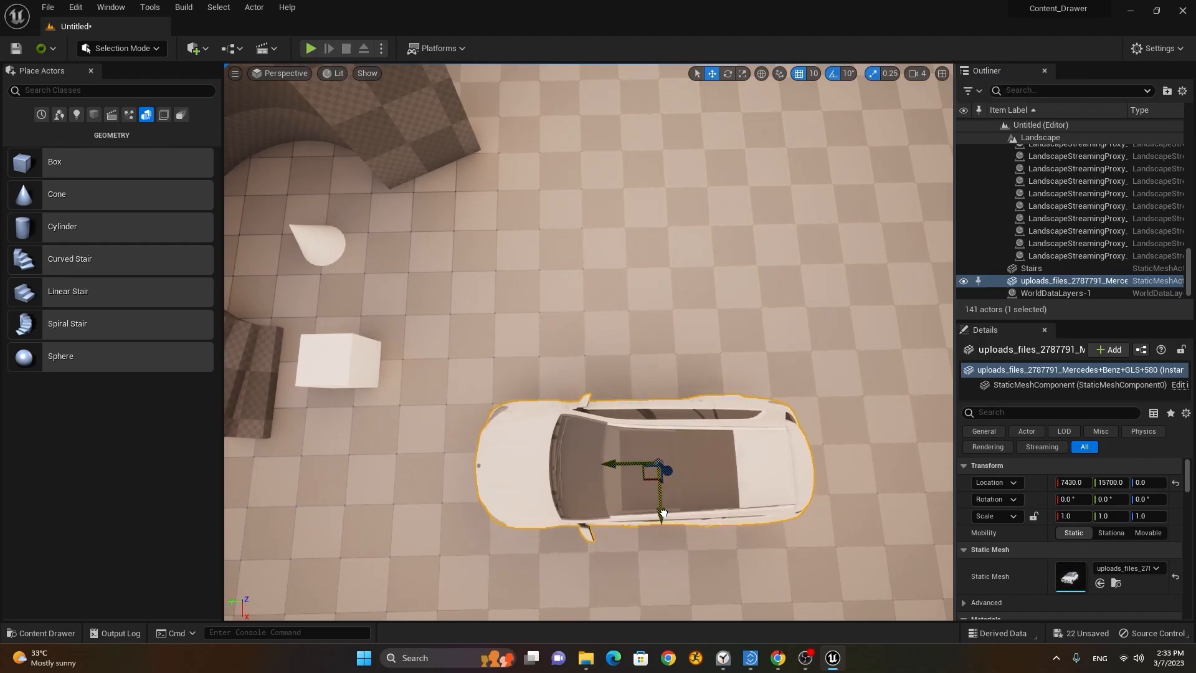
Raise the car's temporary pivot to mid-body height, and test whether it is kept by selecting the cube and reselecting the car.
{"action": "left_click_drag", "start_coordinate": [684, 556], "coordinate": [694, 507], "text": "alt"}
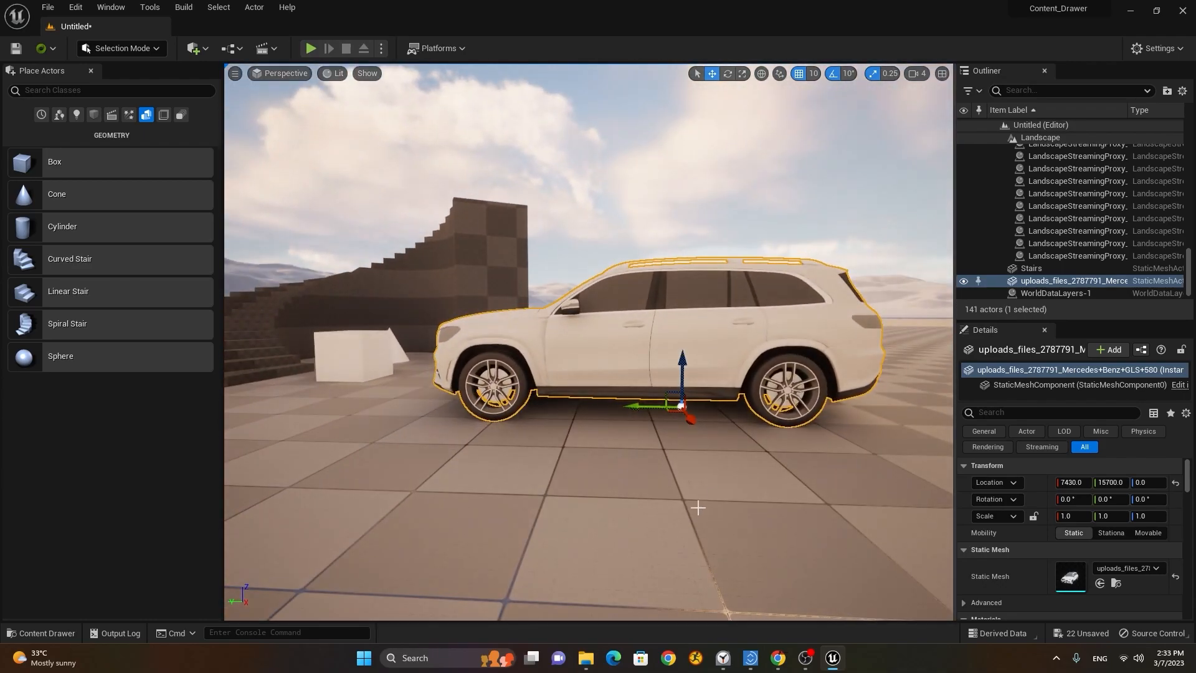
{"action": "middle_click_drag", "start_coordinate": [680, 346], "coordinate": [679, 331]}
{"action": "middle_click_drag", "start_coordinate": [561, 464], "coordinate": [544, 458]}
{"action": "left_click_drag", "start_coordinate": [514, 468], "coordinate": [365, 427], "text": "alt"}
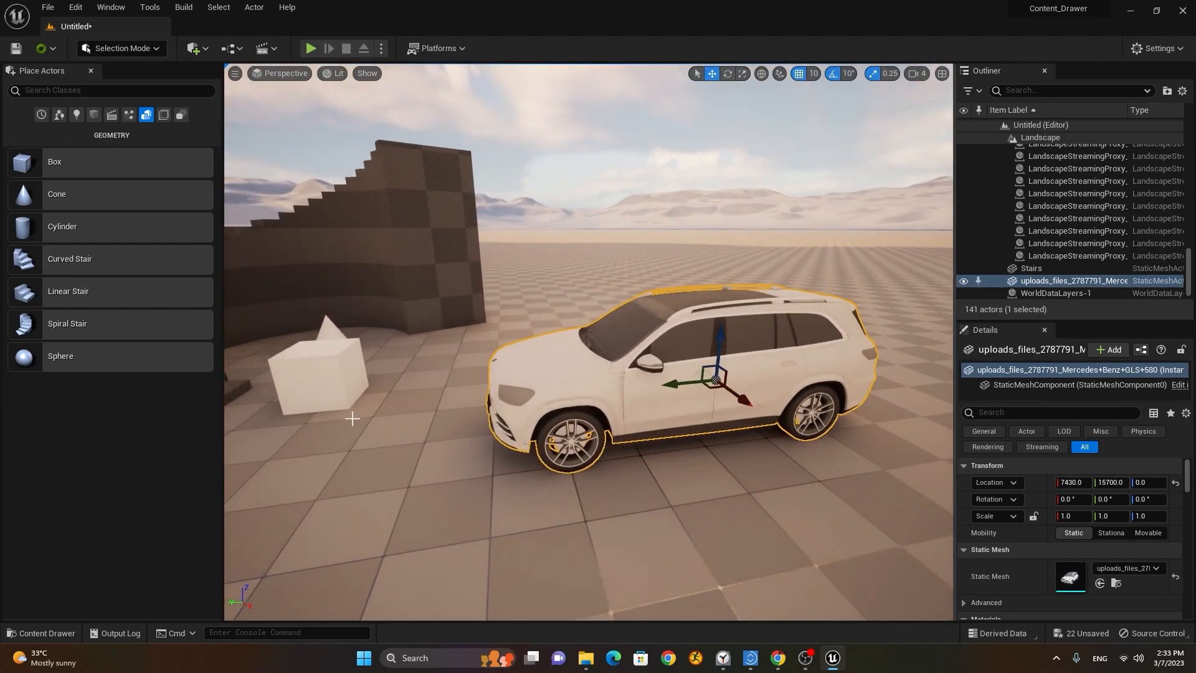
{"action": "left_click", "coordinate": [318, 366]}
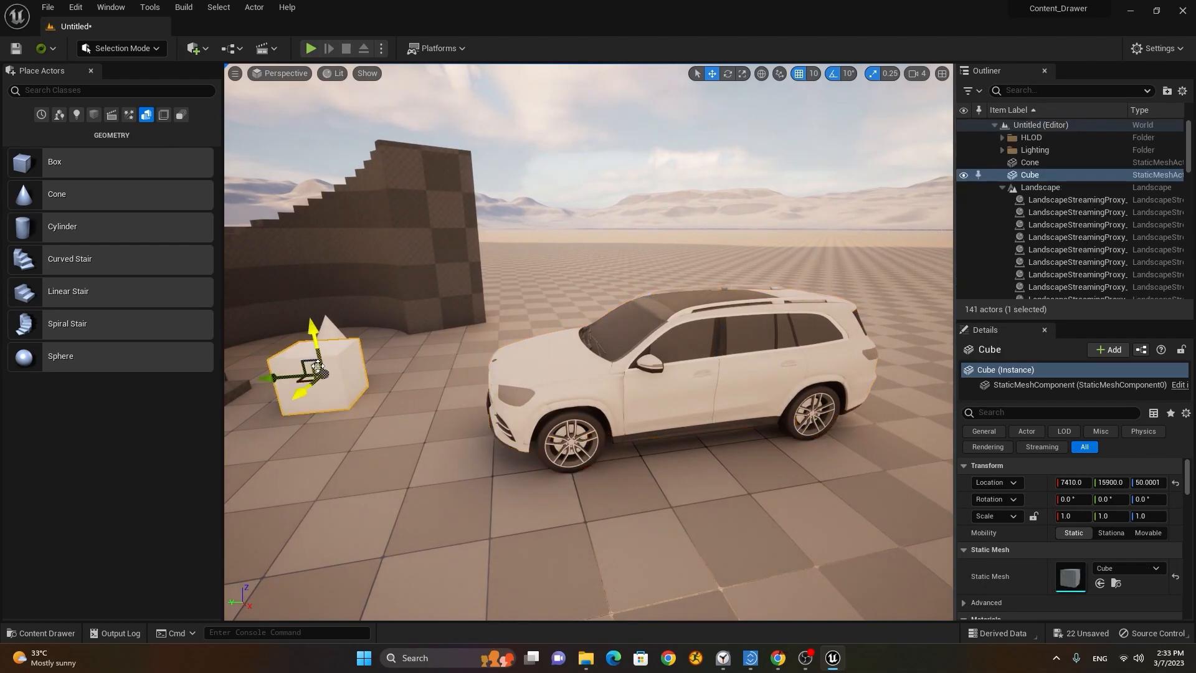
{"action": "left_click", "coordinate": [611, 389]}
Shift the car's pivot to the middle of its body and store it with Set as Pivot Offset.
{"action": "left_click_drag", "start_coordinate": [467, 484], "coordinate": [429, 381], "text": "alt"}
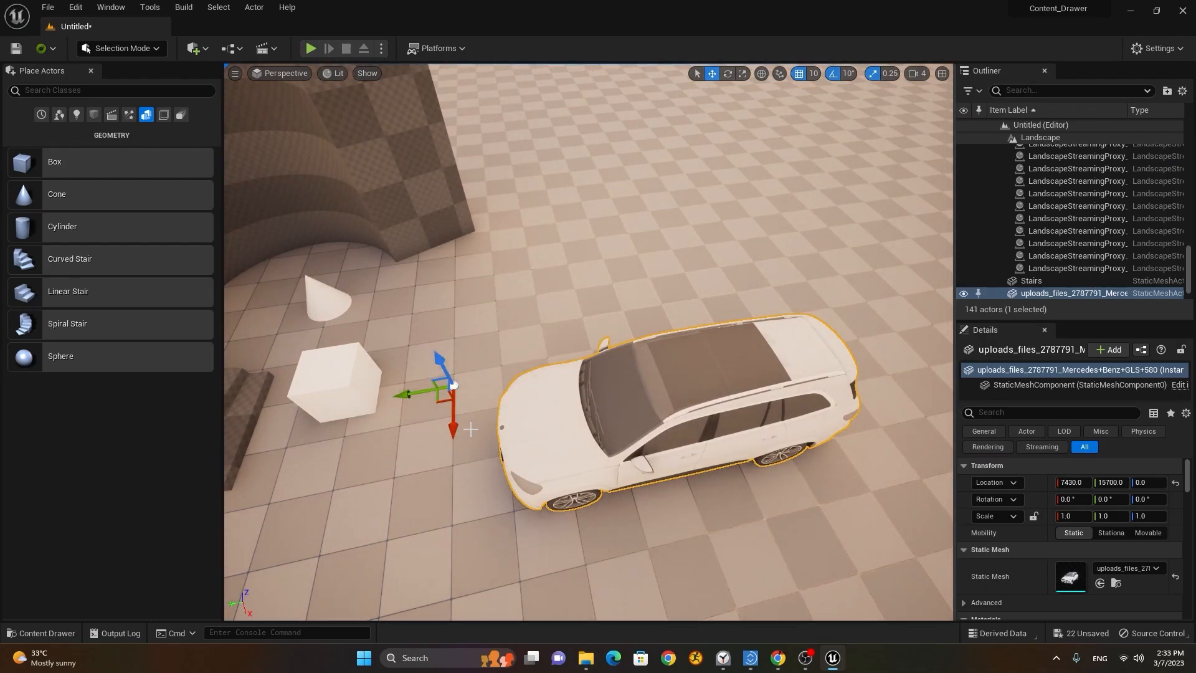
{"action": "middle_click_drag", "start_coordinate": [454, 428], "coordinate": [454, 504], "text": "alt"}
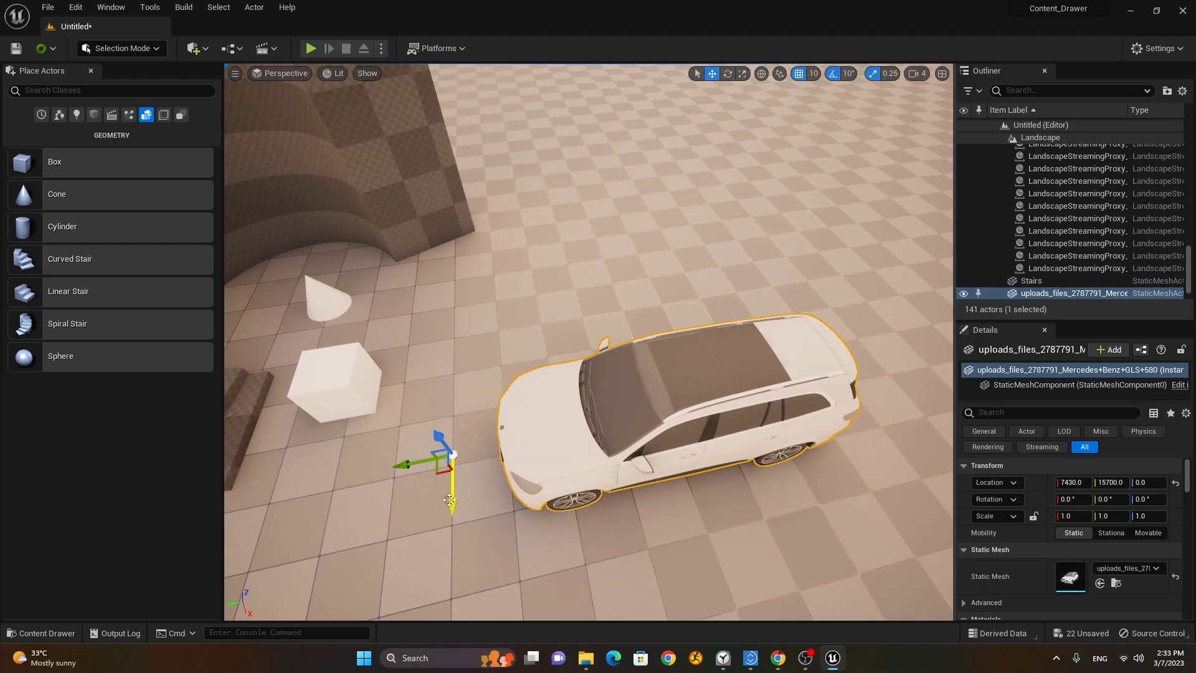
{"action": "middle_click_drag", "start_coordinate": [409, 464], "coordinate": [670, 426], "text": "alt"}
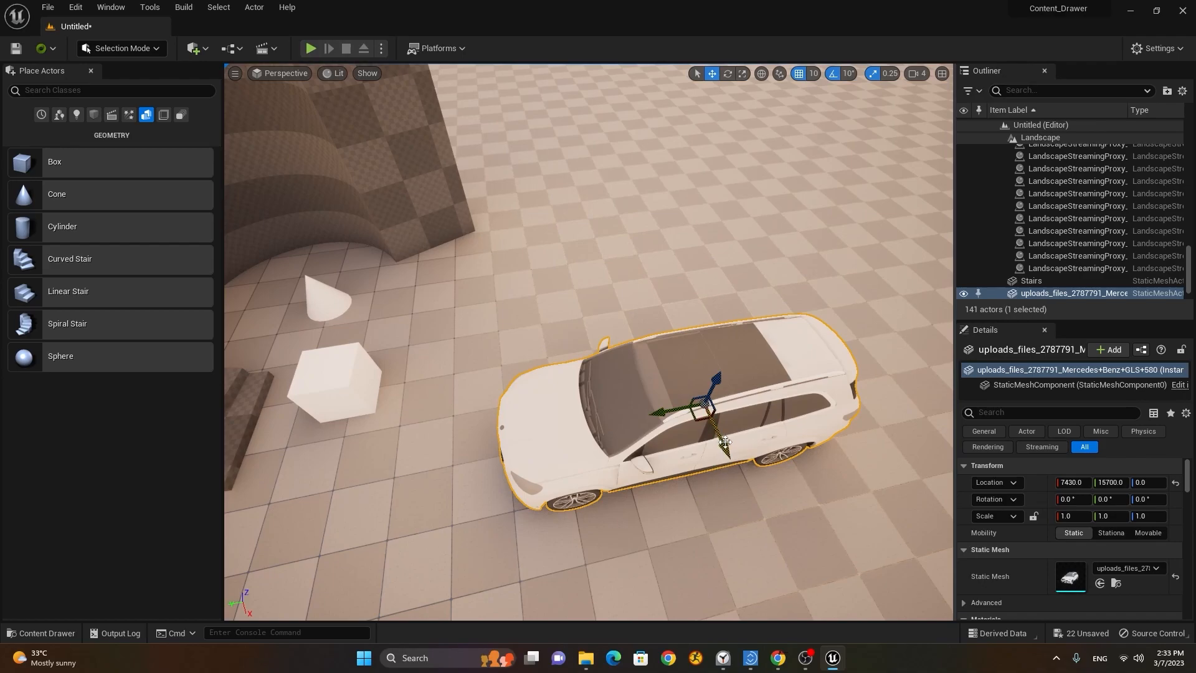
{"action": "left_click_drag", "start_coordinate": [712, 448], "coordinate": [710, 502], "text": "alt"}
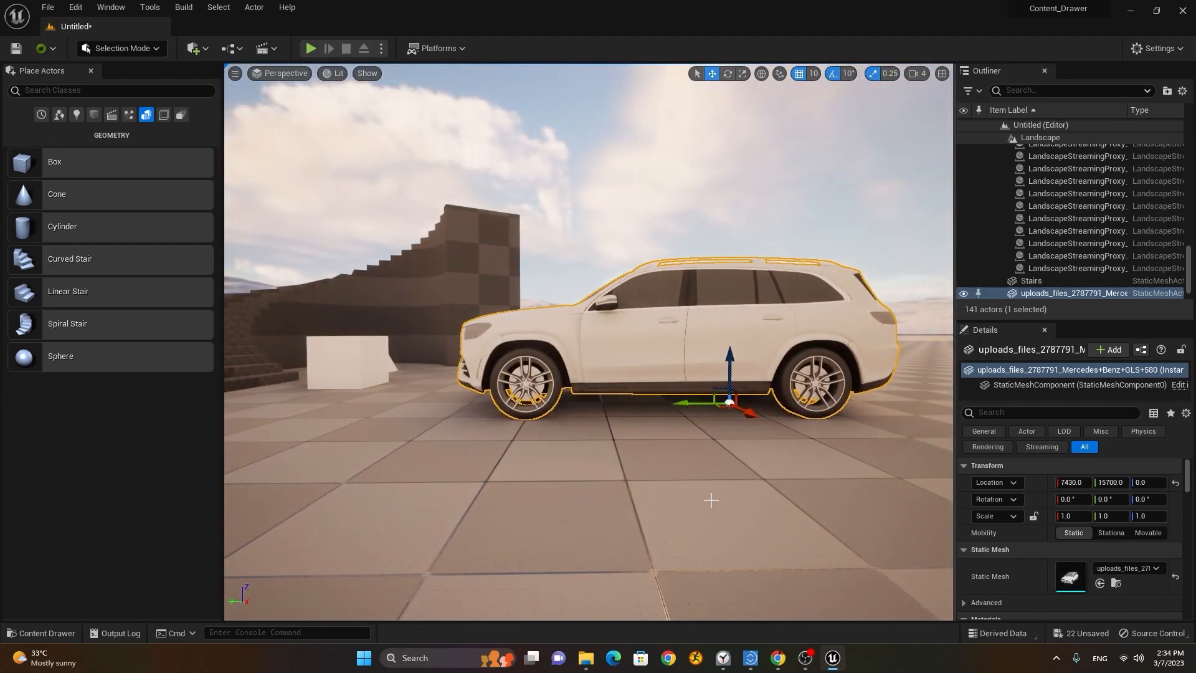
{"action": "middle_click_drag", "start_coordinate": [732, 373], "coordinate": [730, 313]}
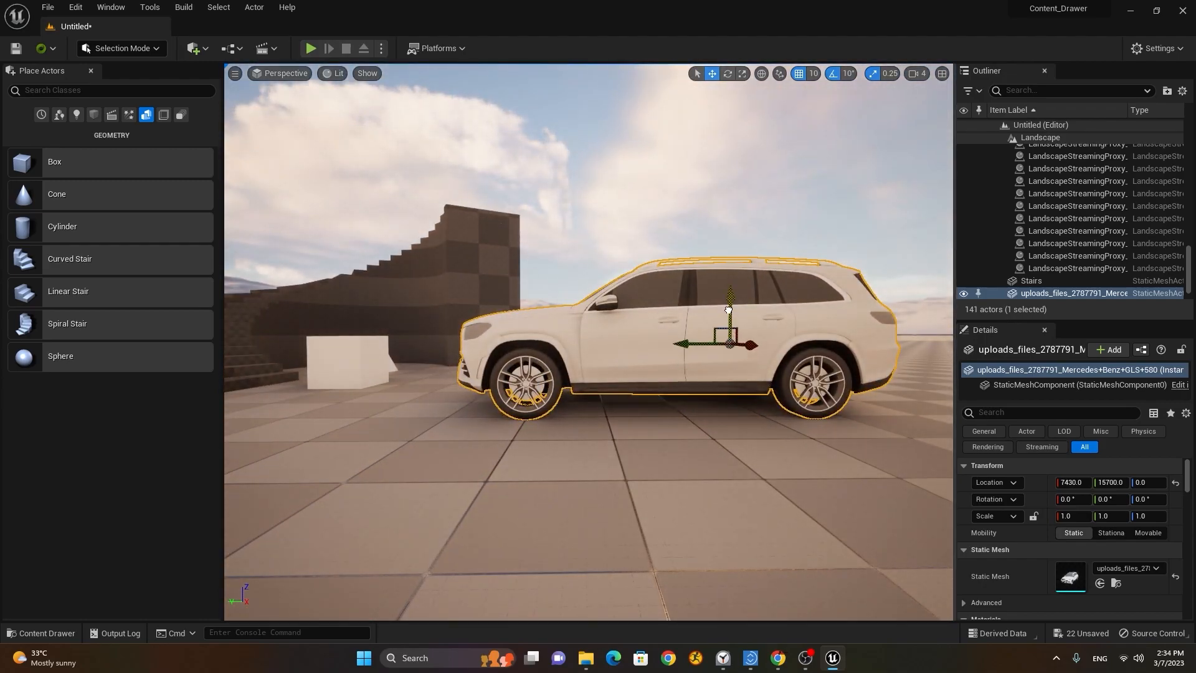
{"action": "middle_click_drag", "start_coordinate": [679, 346], "coordinate": [640, 343]}
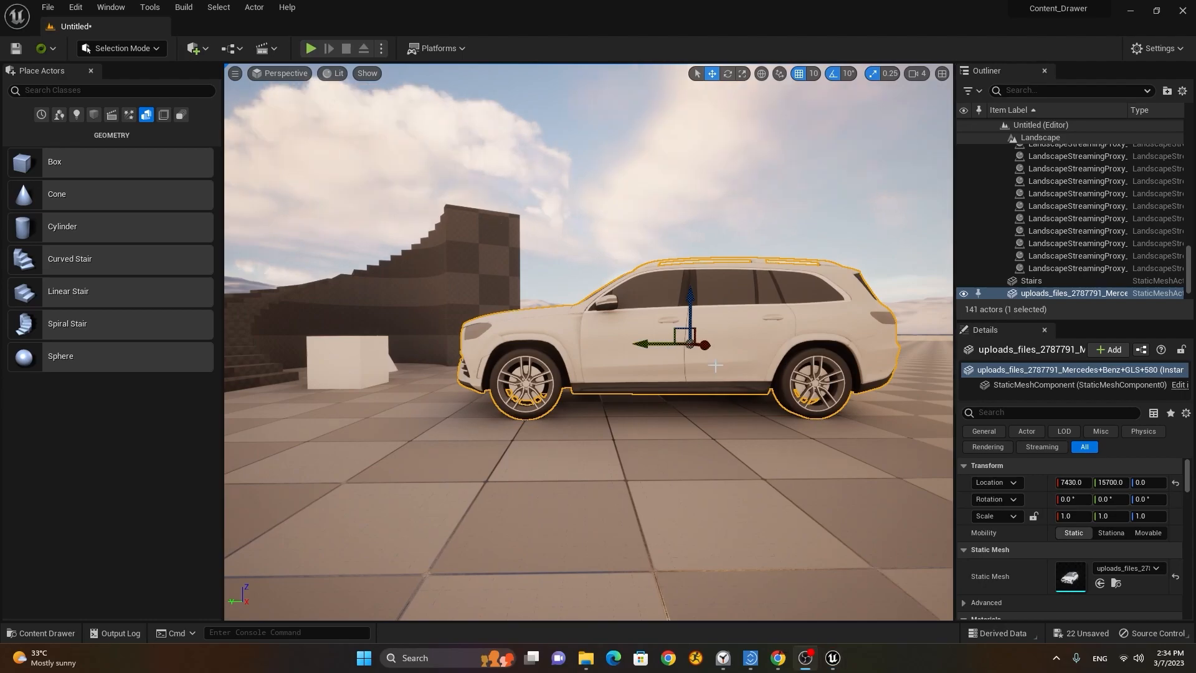
{"action": "right_click", "coordinate": [689, 343]}
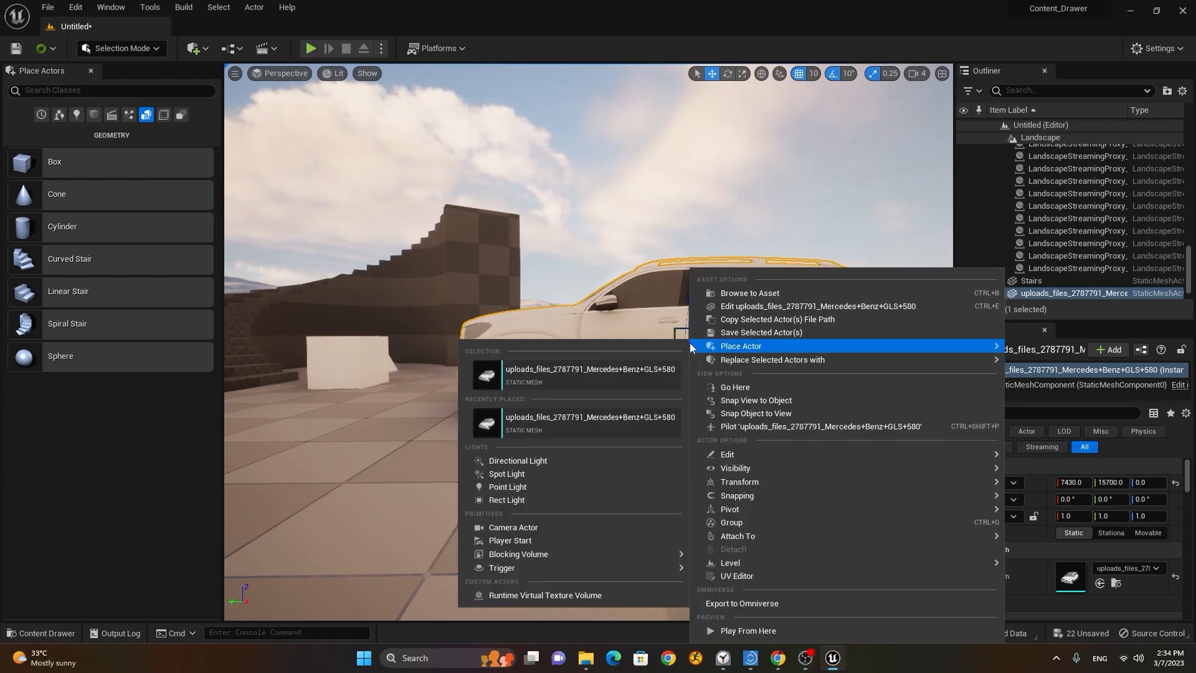
{"action": "mouse_move", "coordinate": [816, 511]}
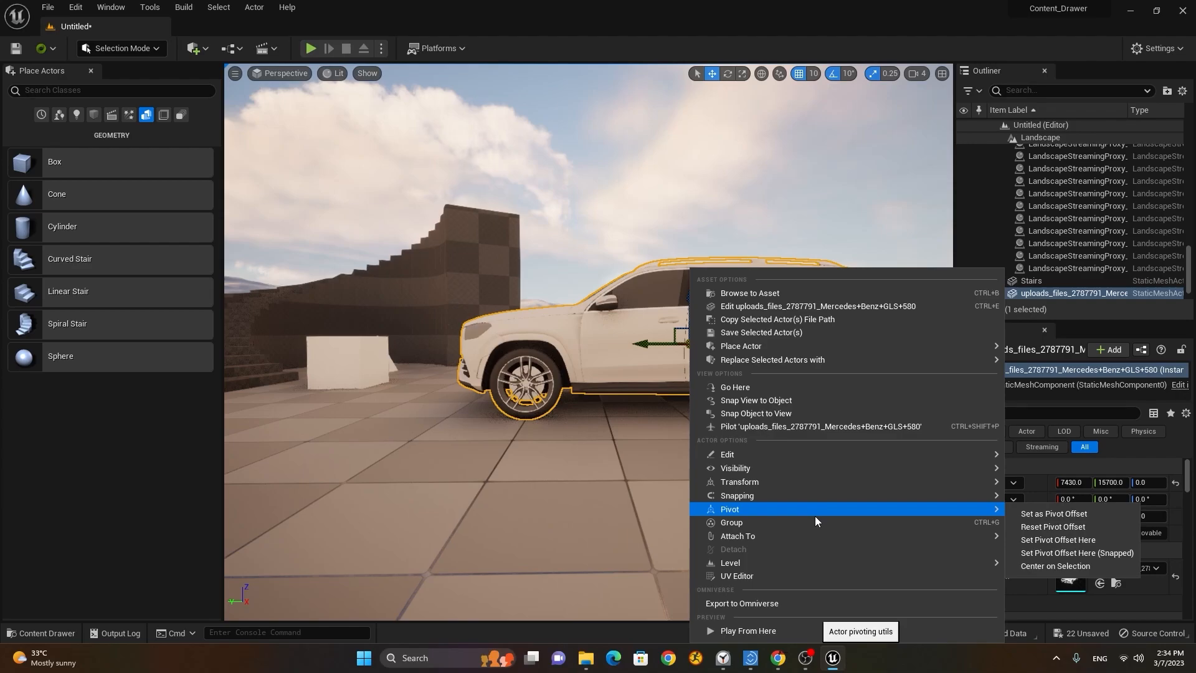
{"action": "left_click", "coordinate": [1086, 516]}
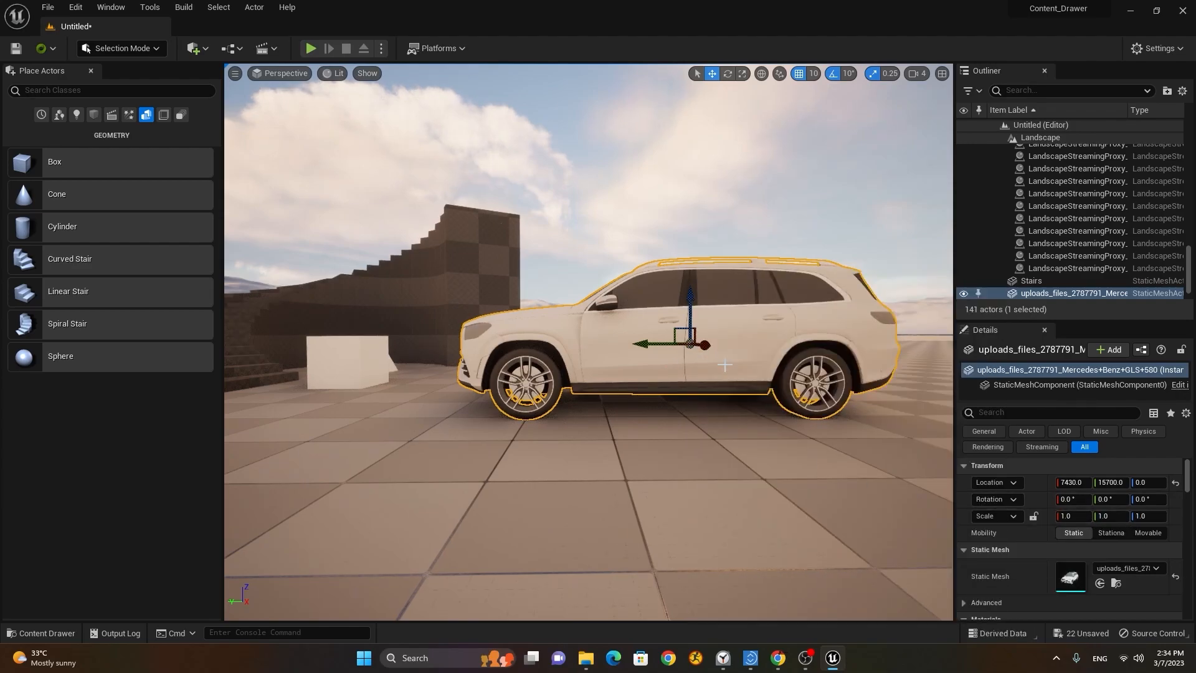
Check the stored pivot offset by selecting the white cube and reselecting the car.
{"action": "left_click_drag", "start_coordinate": [680, 371], "coordinate": [716, 461], "text": "alt"}
{"action": "scroll", "coordinate": [630, 393], "scroll_direction": "up", "scroll_amount": 3}
{"action": "left_click_drag", "start_coordinate": [631, 393], "coordinate": [340, 417], "text": "alt"}
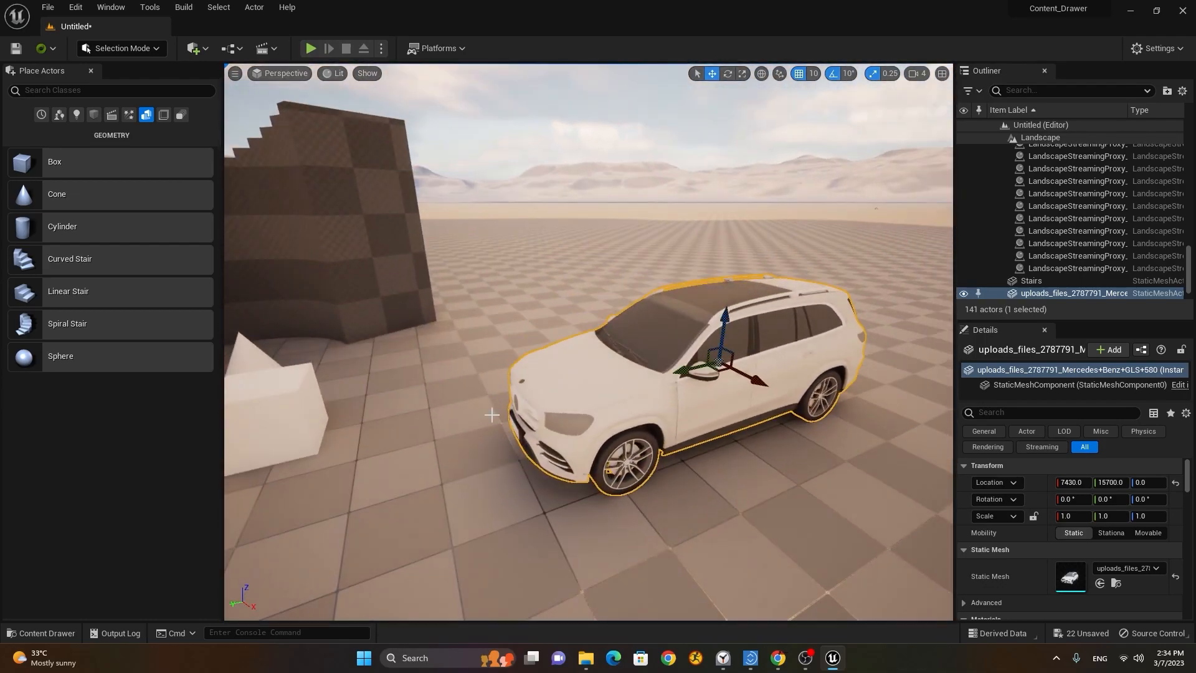
{"action": "left_click", "coordinate": [287, 414]}
{"action": "left_click", "coordinate": [627, 397]}
{"action": "mouse_move", "coordinate": [627, 397]}
{"action": "left_mouse_down", "text": "alt"}
{"action": "mouse_move", "coordinate": [560, 485]}
{"action": "mouse_move", "coordinate": [579, 429]}
{"action": "mouse_move", "coordinate": [535, 343]}
{"action": "mouse_move", "coordinate": [616, 389]}
{"action": "left_mouse_up", "text": "alt"}
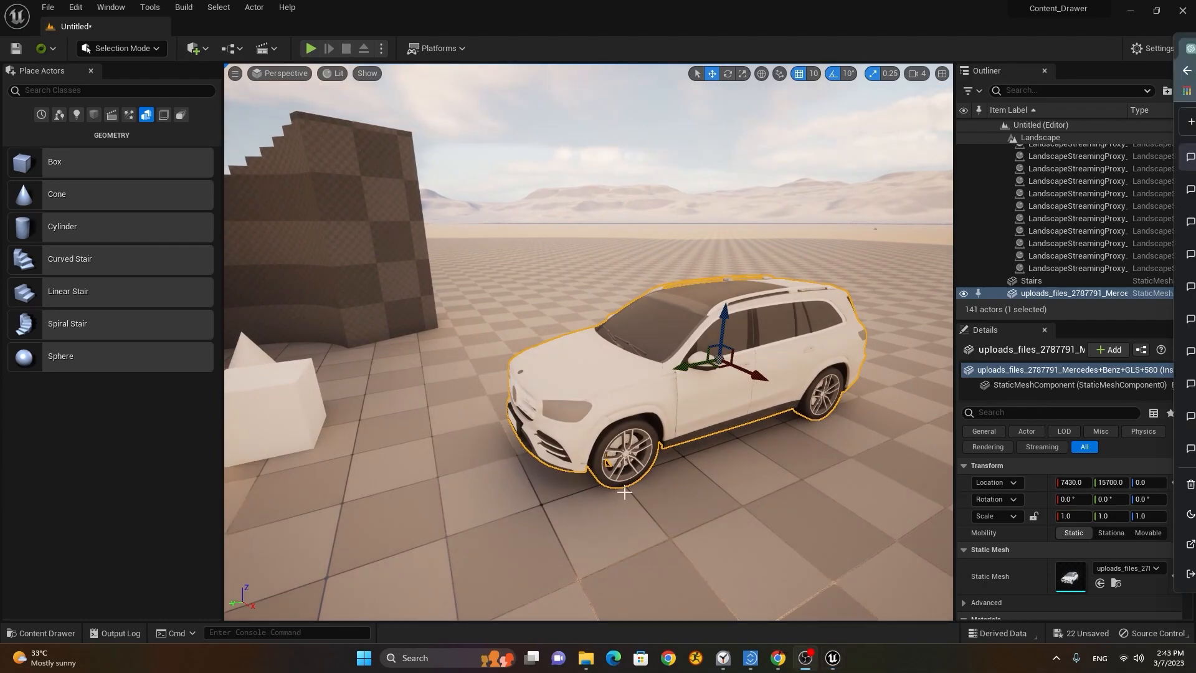
Create a new folder named Perfume_Can inside the Meshes folder.
{"action": "left_click", "coordinate": [64, 634]}
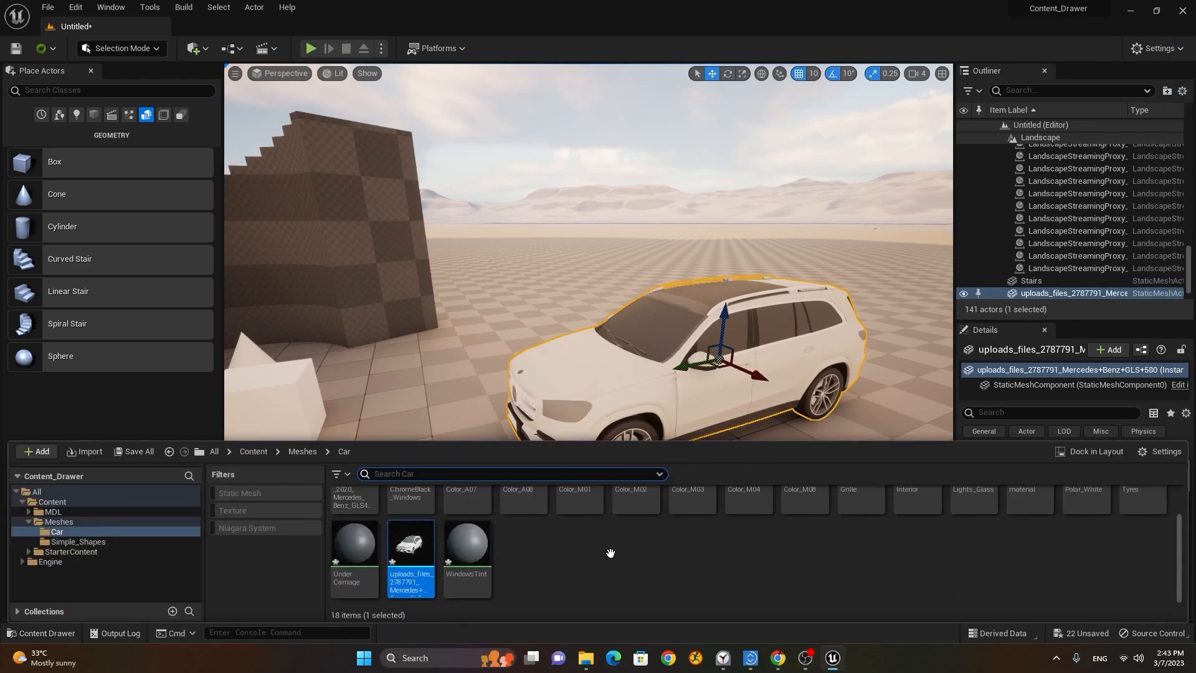
{"action": "left_click", "coordinate": [66, 527]}
{"action": "right_click", "coordinate": [465, 529]}
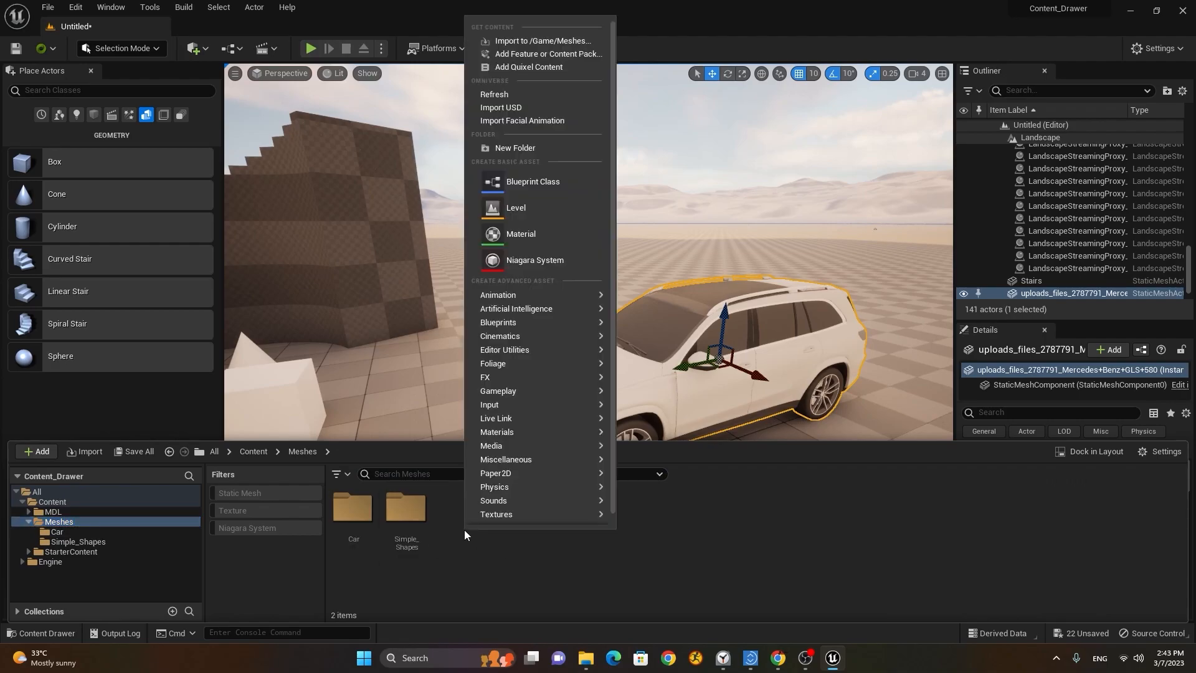
{"action": "mouse_move", "coordinate": [555, 378]}
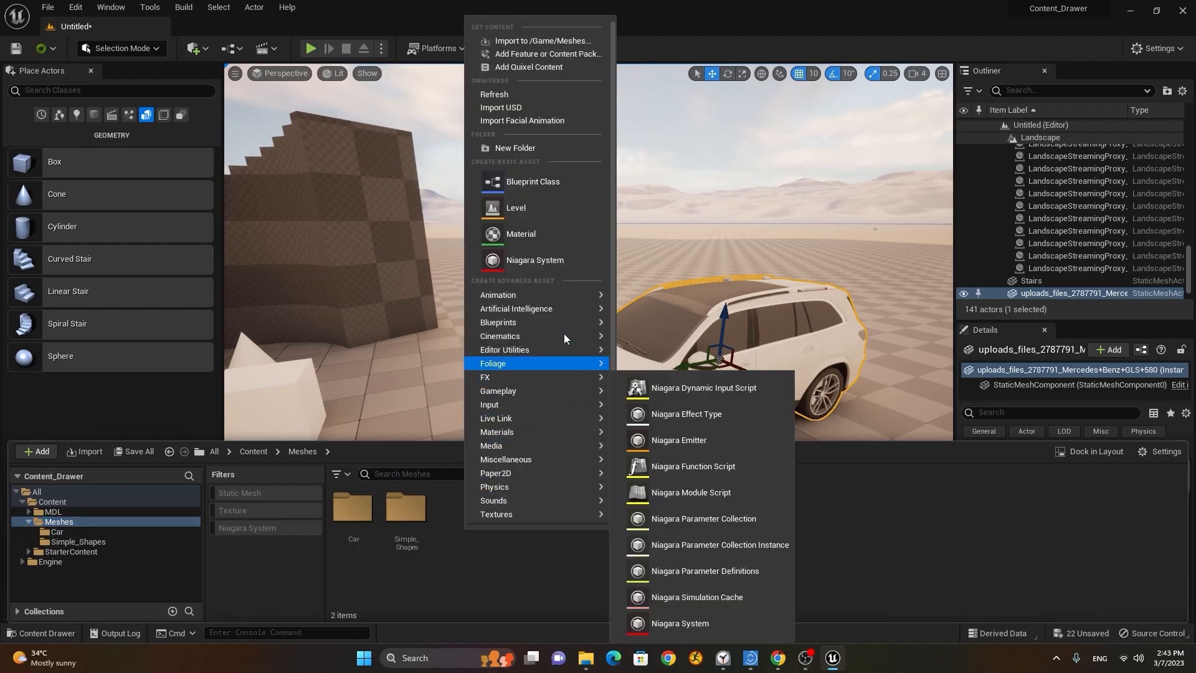
{"action": "left_click", "coordinate": [539, 148]}
{"action": "type", "text": "F"}
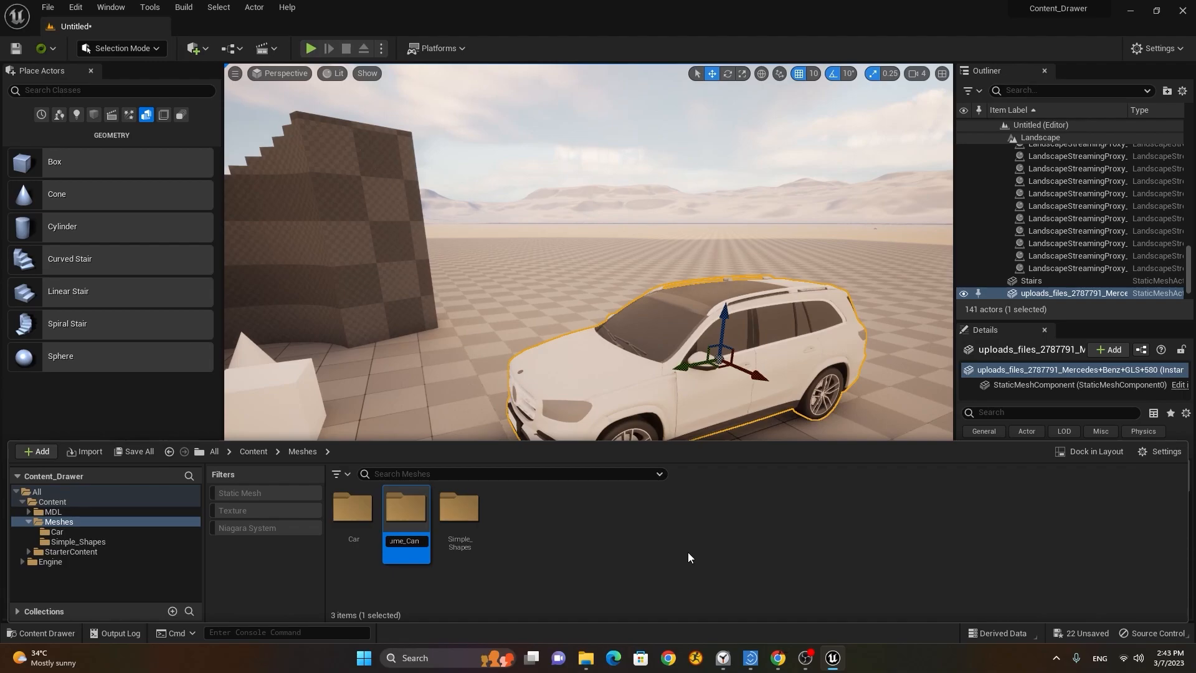
{"action": "key", "text": "Return"}
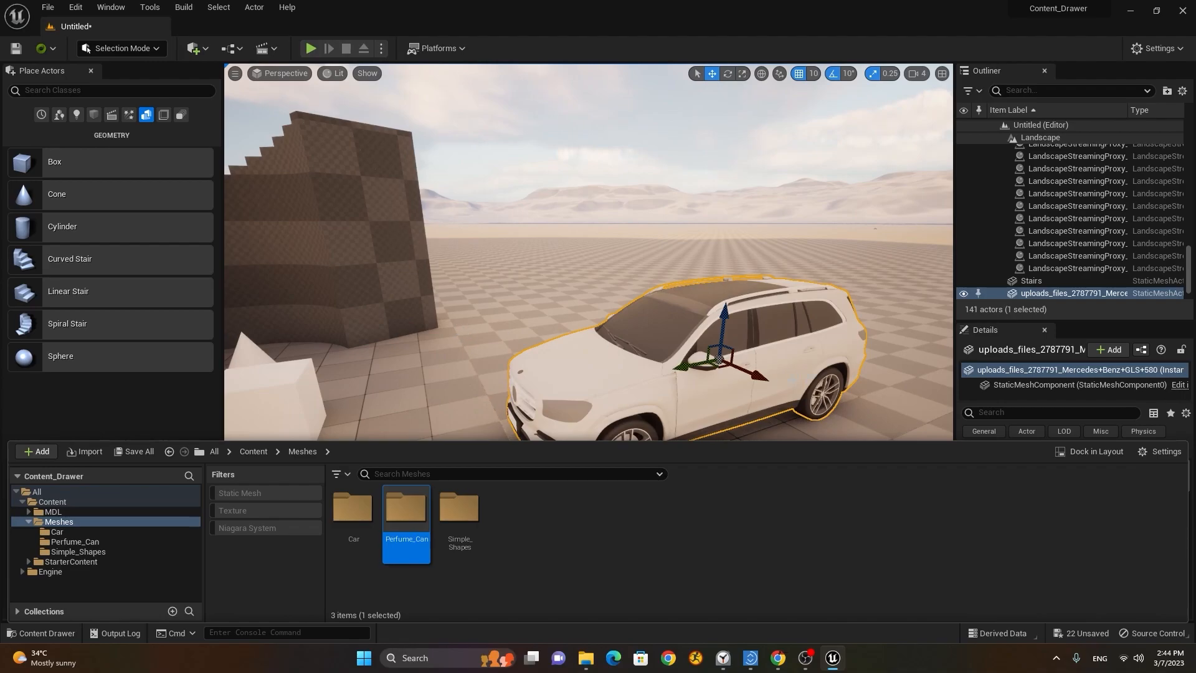
Move the car farther from the white cube along the Y axis, to Y 15570.
{"action": "left_click_drag", "start_coordinate": [687, 366], "coordinate": [710, 342]}
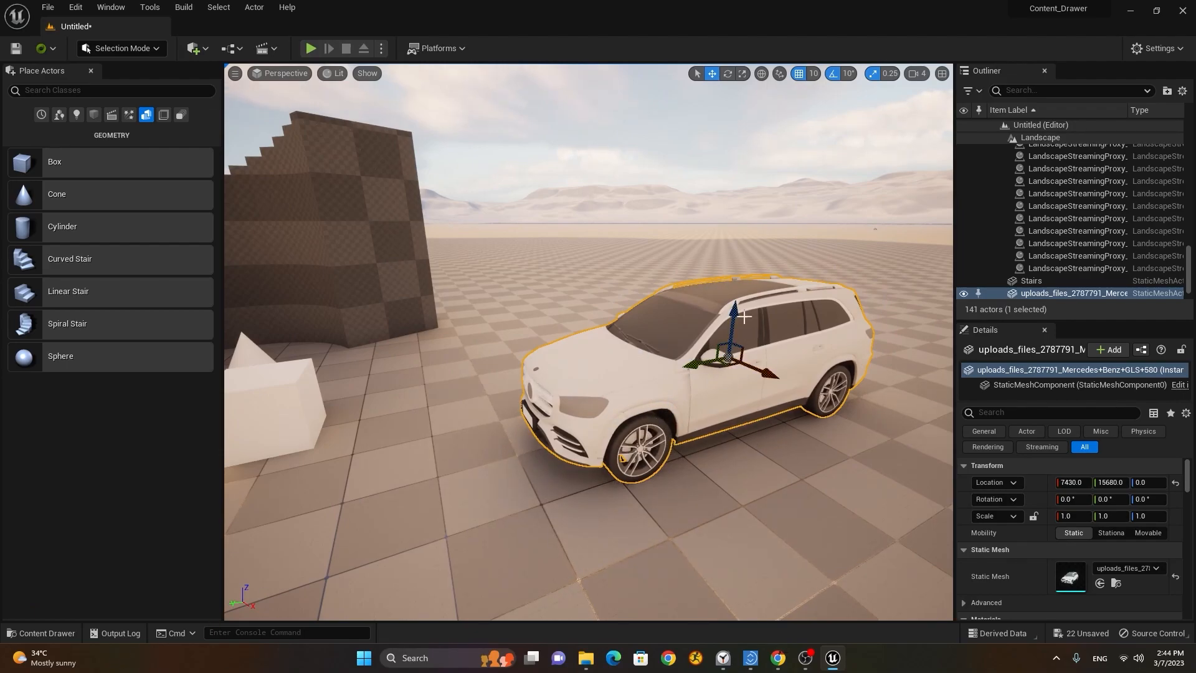
{"action": "left_click_drag", "start_coordinate": [695, 366], "coordinate": [748, 342]}
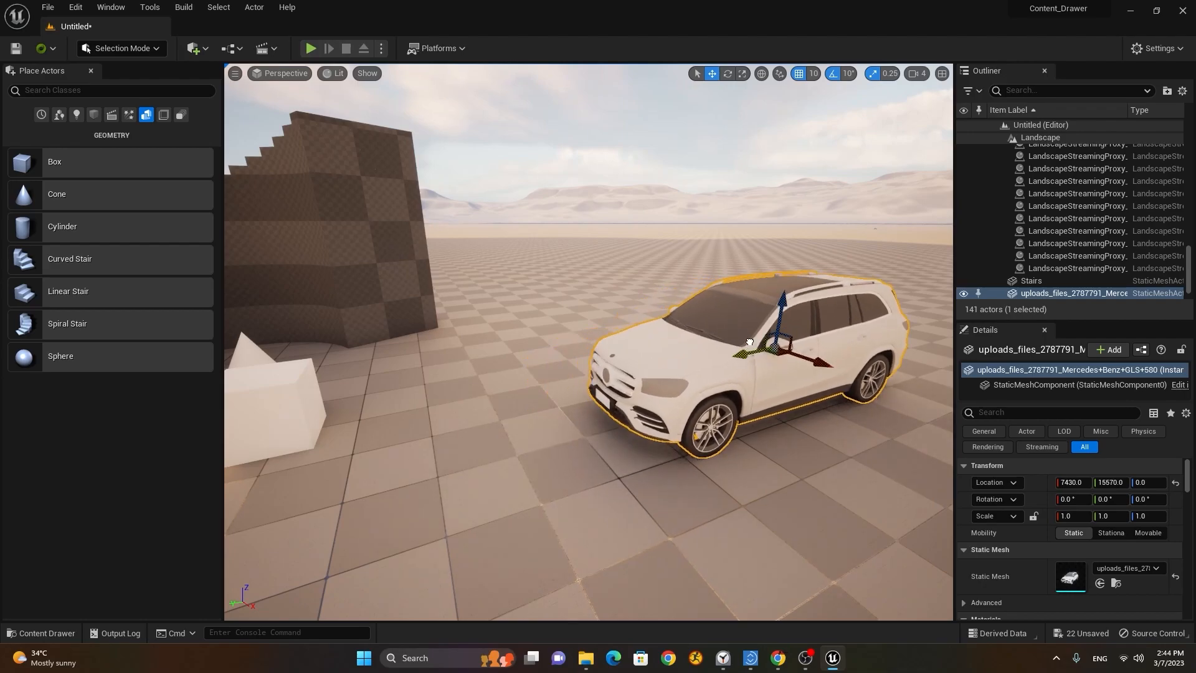
Import perfume_can from the Exercise Files folder into the Perfume_Can folder with Import All, and dismiss the message log.
{"action": "left_click", "coordinate": [47, 632]}
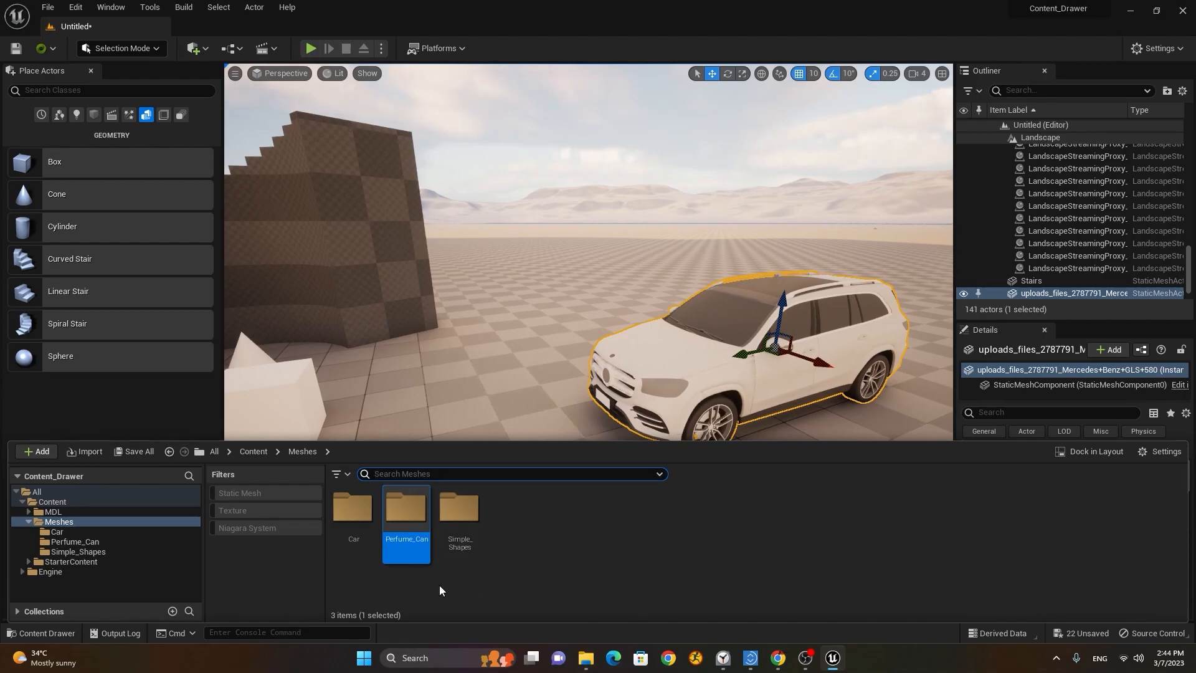
{"action": "double_click", "coordinate": [408, 514]}
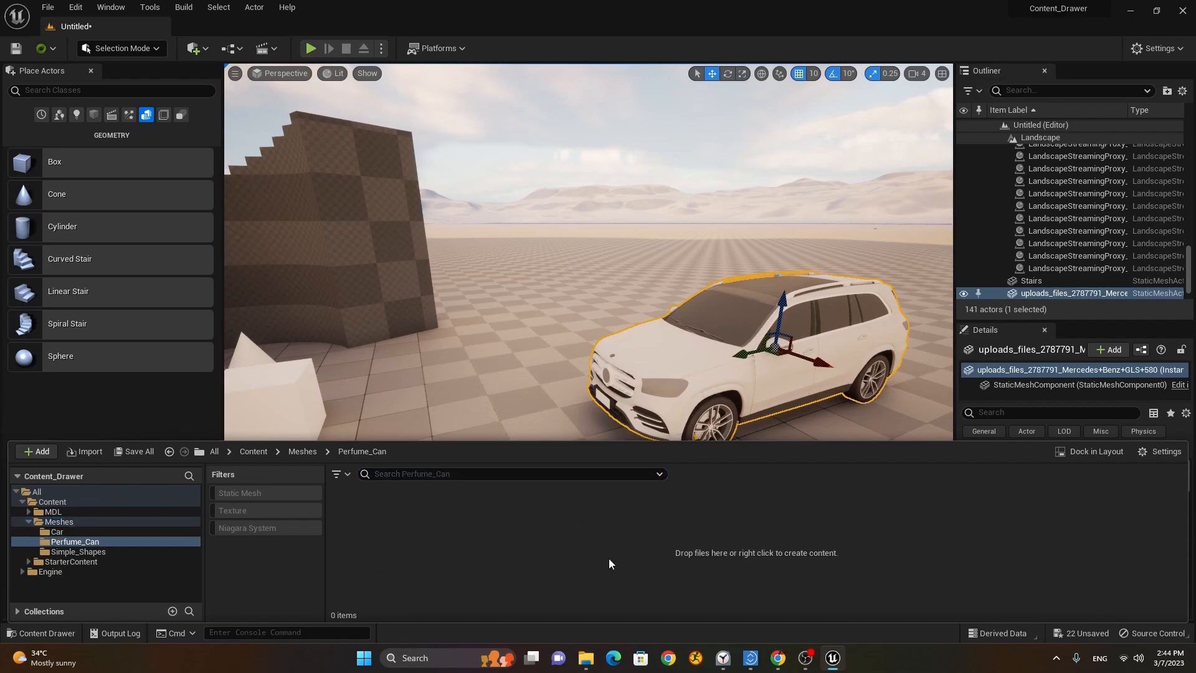
{"action": "right_click", "coordinate": [397, 533]}
{"action": "left_click", "coordinate": [431, 47]}
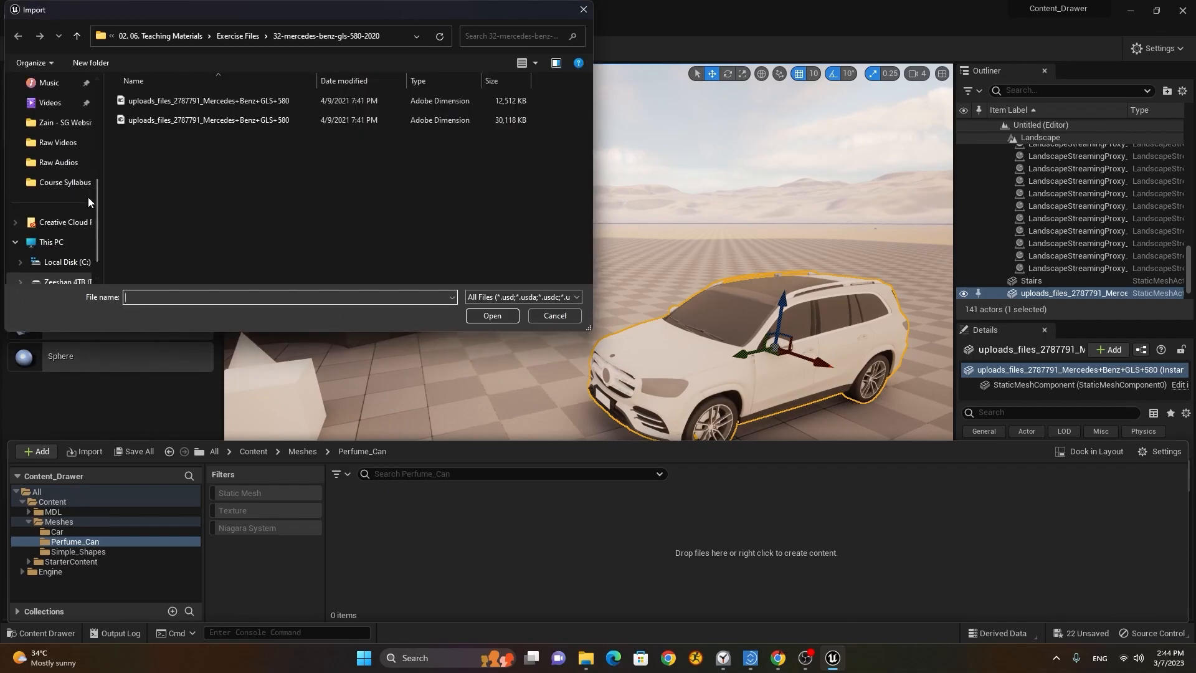
{"action": "scroll", "coordinate": [88, 106], "scroll_direction": "up", "scroll_amount": 5}
{"action": "scroll", "coordinate": [55, 180], "scroll_direction": "down", "scroll_amount": 3}
{"action": "left_click", "coordinate": [54, 187]}
{"action": "scroll", "coordinate": [312, 206], "scroll_direction": "down", "scroll_amount": 1}
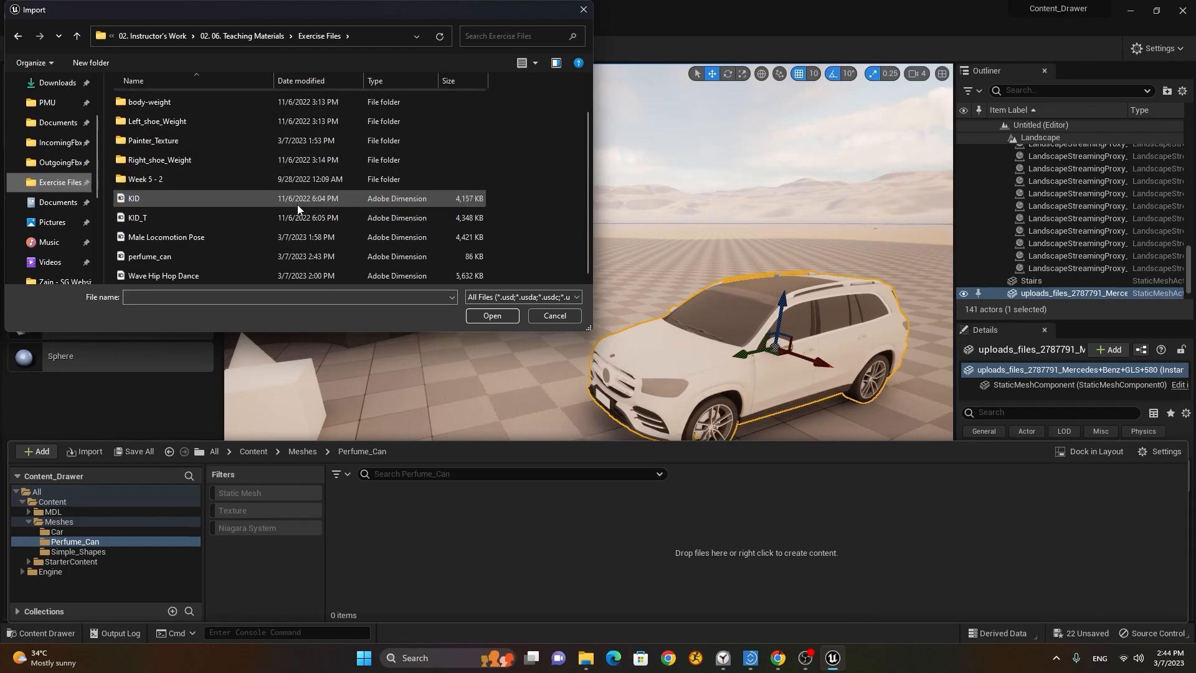
{"action": "left_click", "coordinate": [195, 257]}
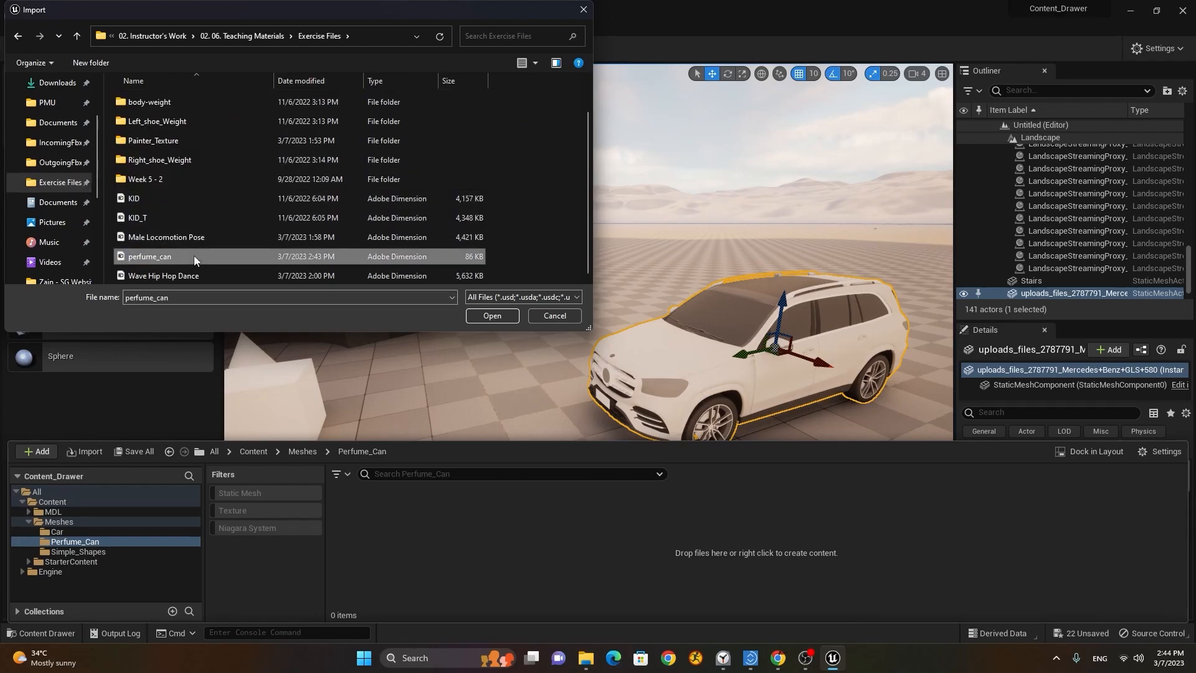
{"action": "left_click", "coordinate": [493, 317]}
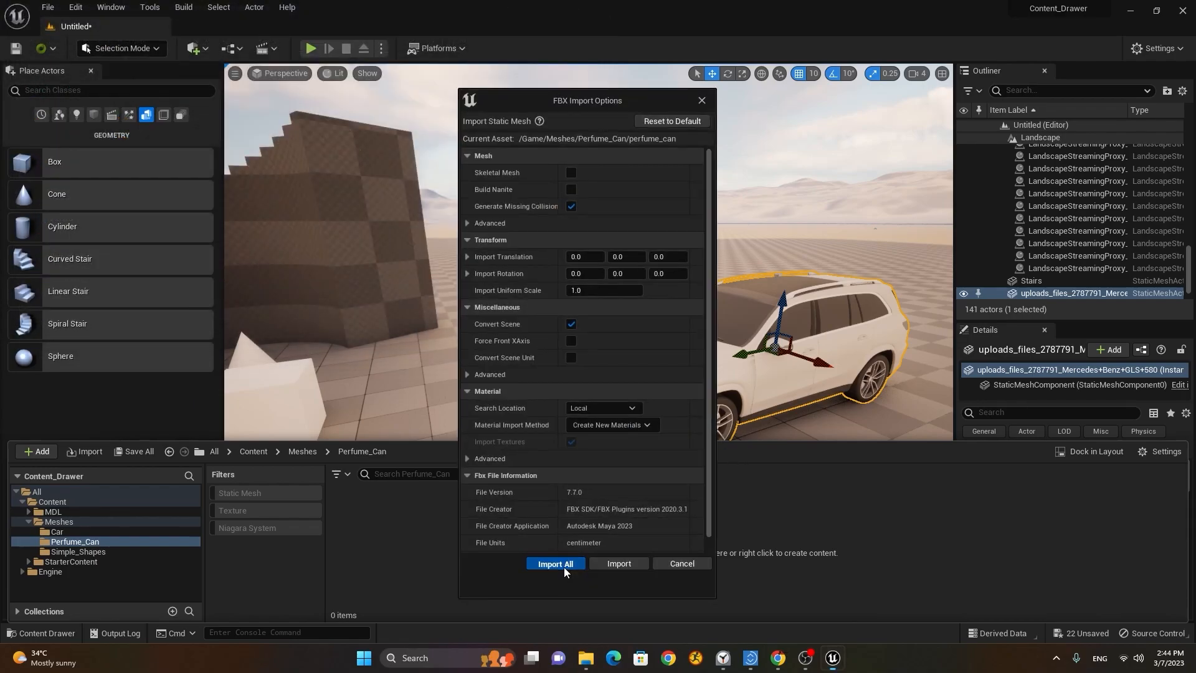
{"action": "left_click", "coordinate": [555, 564]}
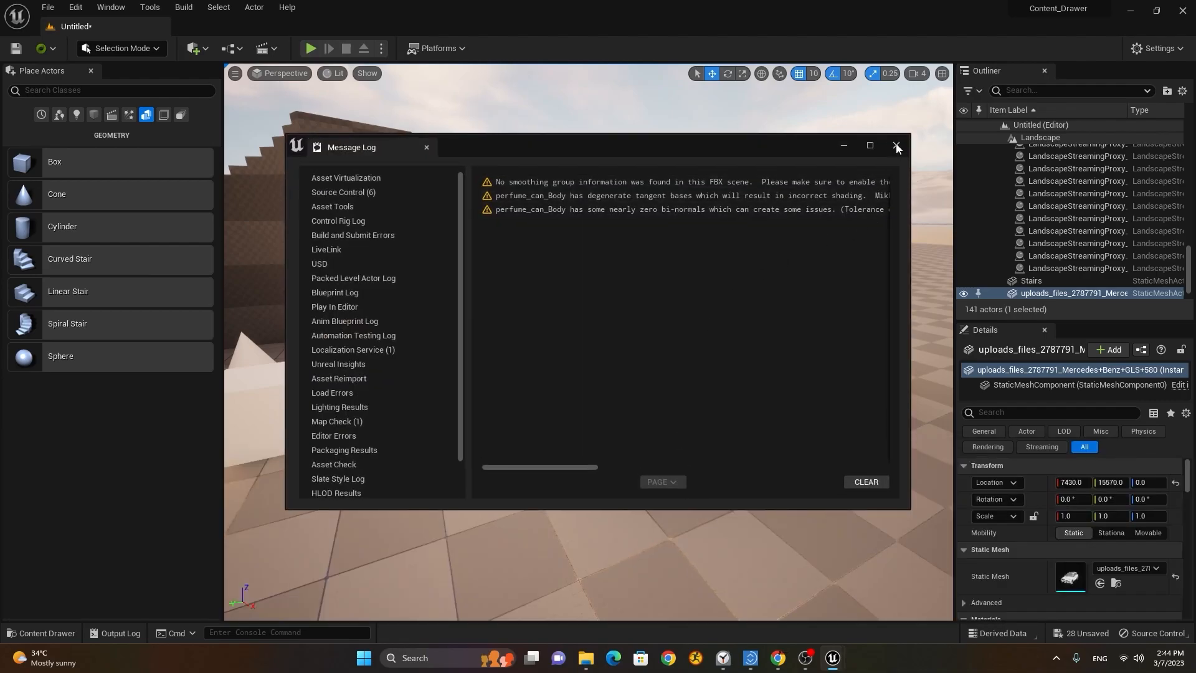
{"action": "left_click", "coordinate": [896, 146]}
Look through the separate perfume can meshes imported into the Perfume_Can folder, from the body to LID_2.
{"action": "left_click", "coordinate": [31, 632]}
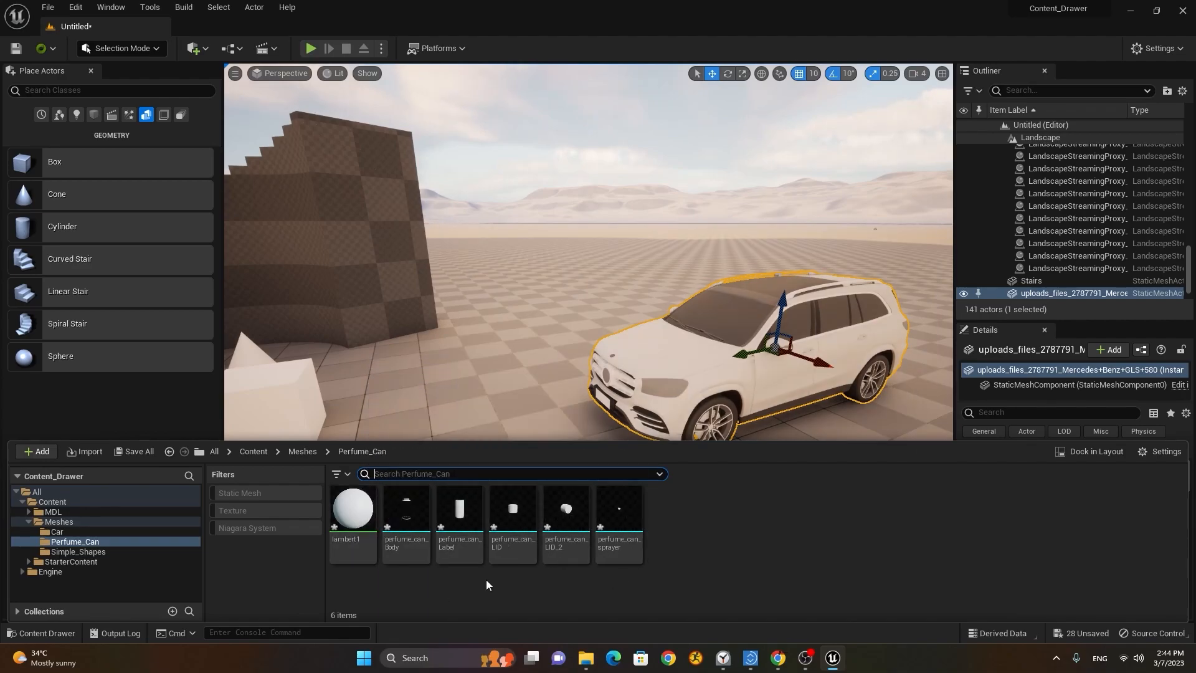
{"action": "left_click", "coordinate": [410, 536]}
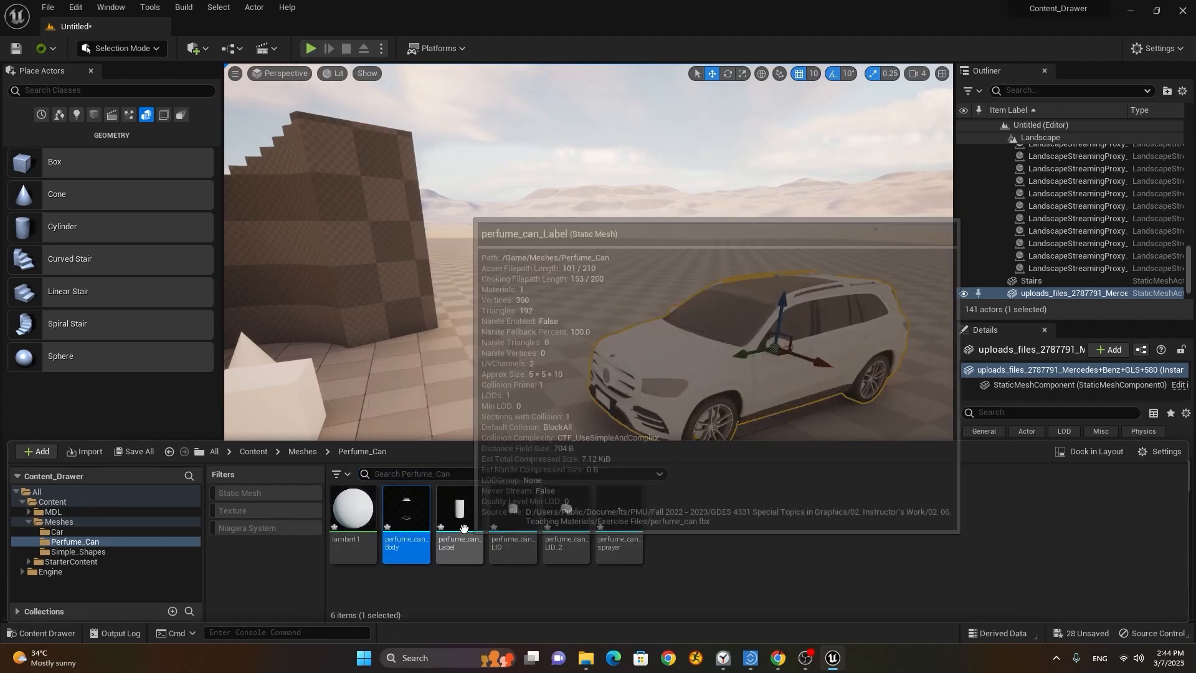
{"action": "key", "text": "Right"}
{"action": "key", "text": "Right"}
{"action": "key", "text": "Right"}
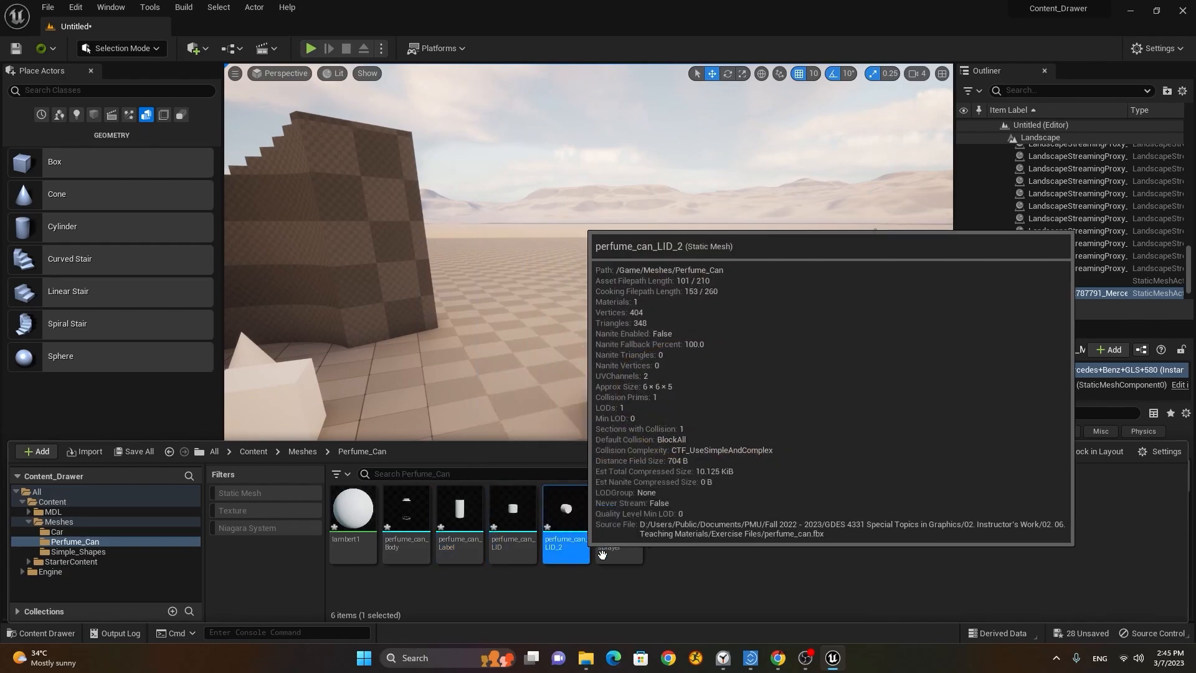
{"action": "key", "text": "Left"}
{"action": "key", "text": "Left"}
Place perfume_can_Label on the ground between the white cube and the car, at X 7530, Y 15670, and view it up close.
{"action": "left_click_drag", "start_coordinate": [456, 520], "coordinate": [457, 439]}
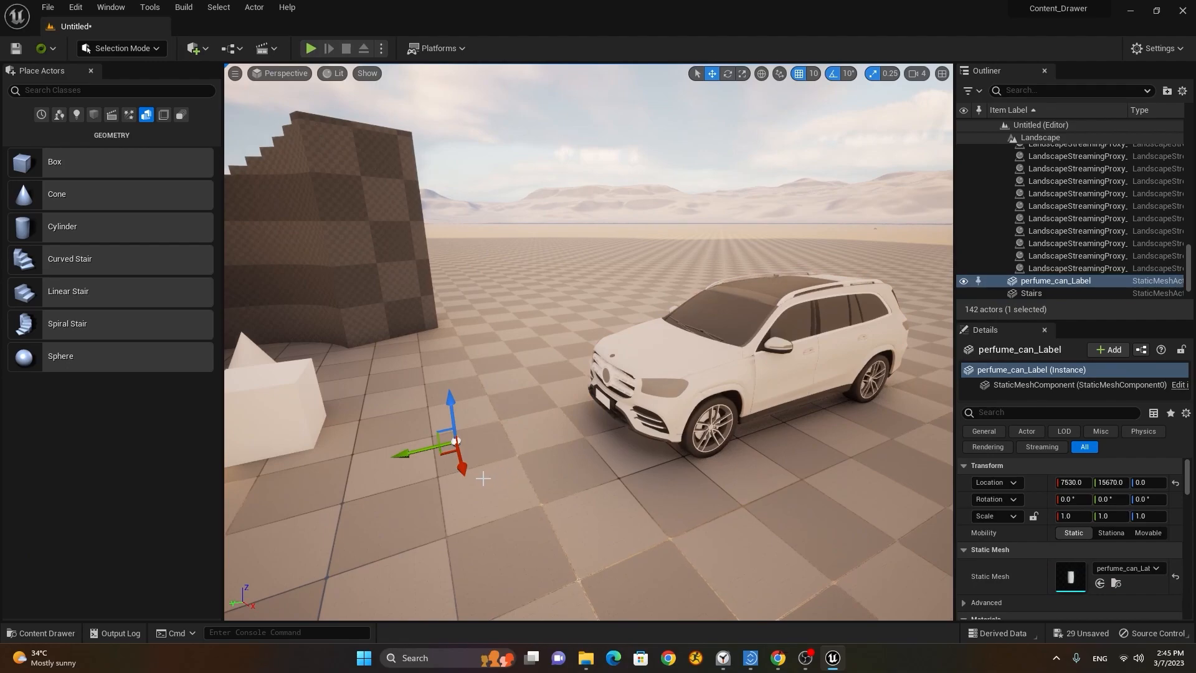
{"action": "key", "text": "f"}
{"action": "scroll", "coordinate": [565, 467], "scroll_direction": "down", "scroll_amount": 3}
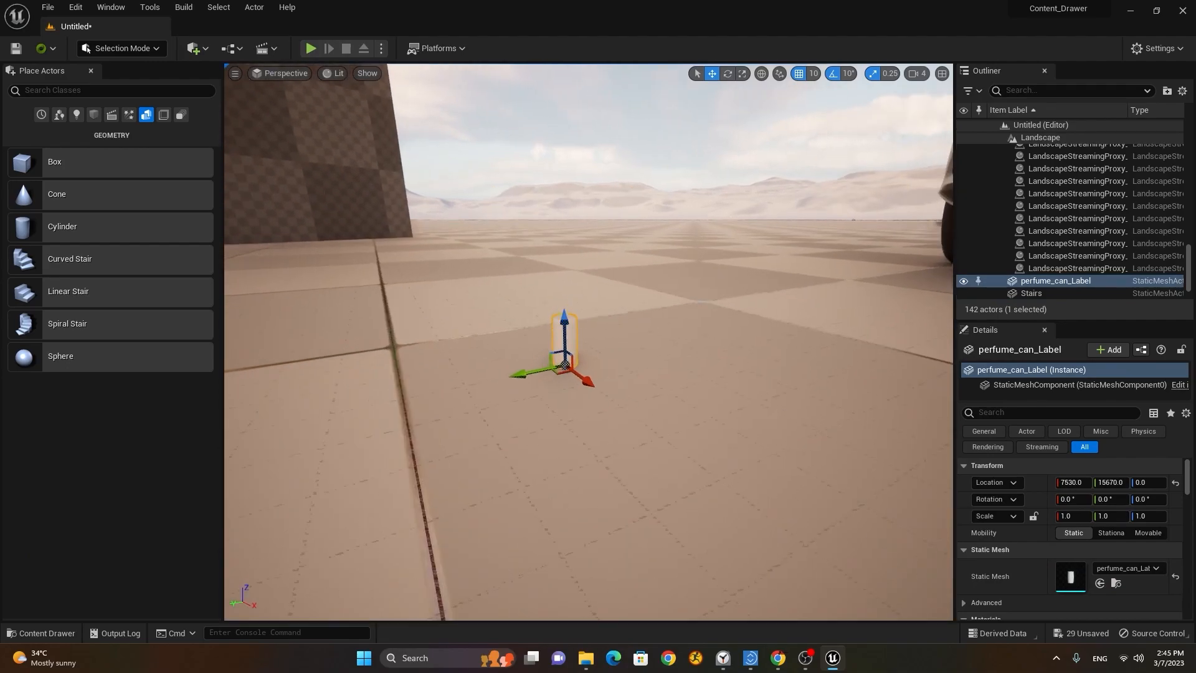
{"action": "right_click_drag", "start_coordinate": [625, 443], "coordinate": [592, 467]}
{"action": "key", "text": "w"}
{"action": "key", "text": "s"}
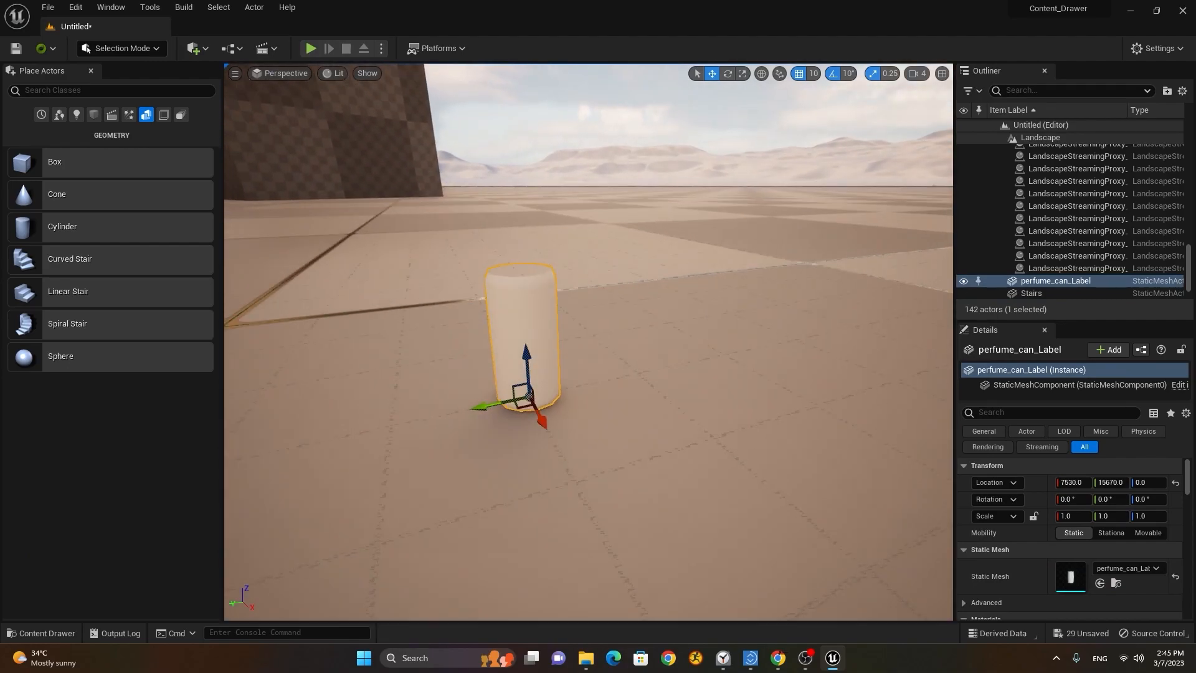
Place perfume_can_LID beside the label at X 7530, Y 15660, and perfume_can_Body inside the label at X 7530, Y 15670.
{"action": "left_click", "coordinate": [70, 627]}
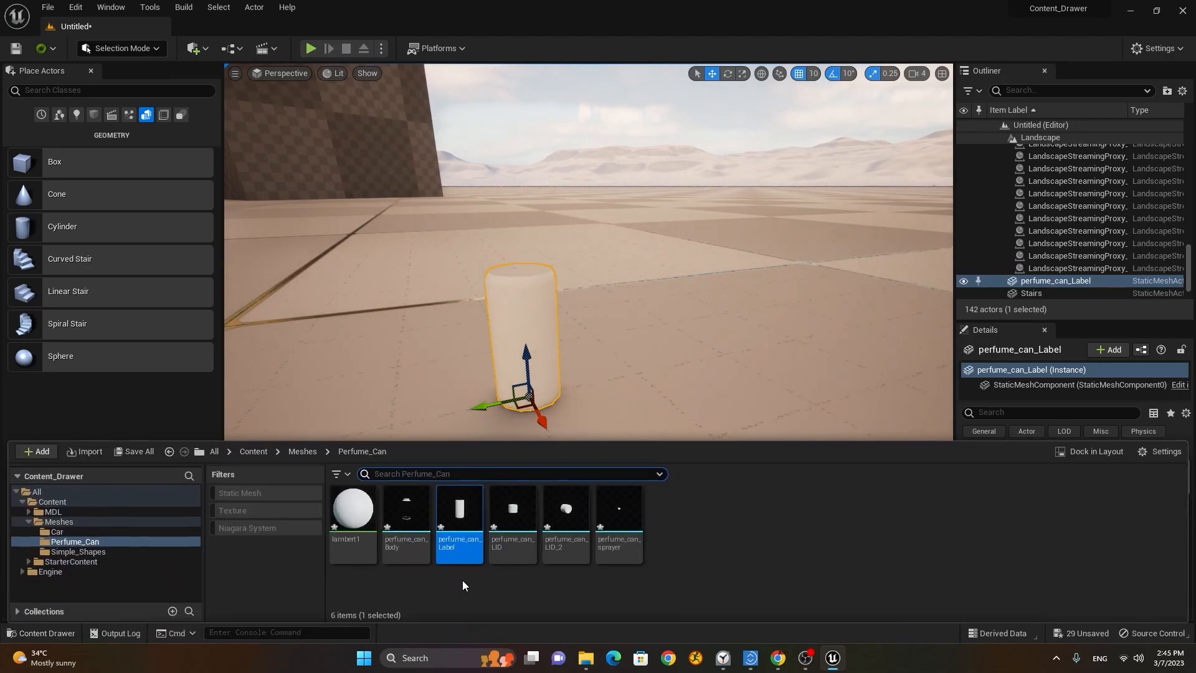
{"action": "left_click_drag", "start_coordinate": [511, 512], "coordinate": [601, 400]}
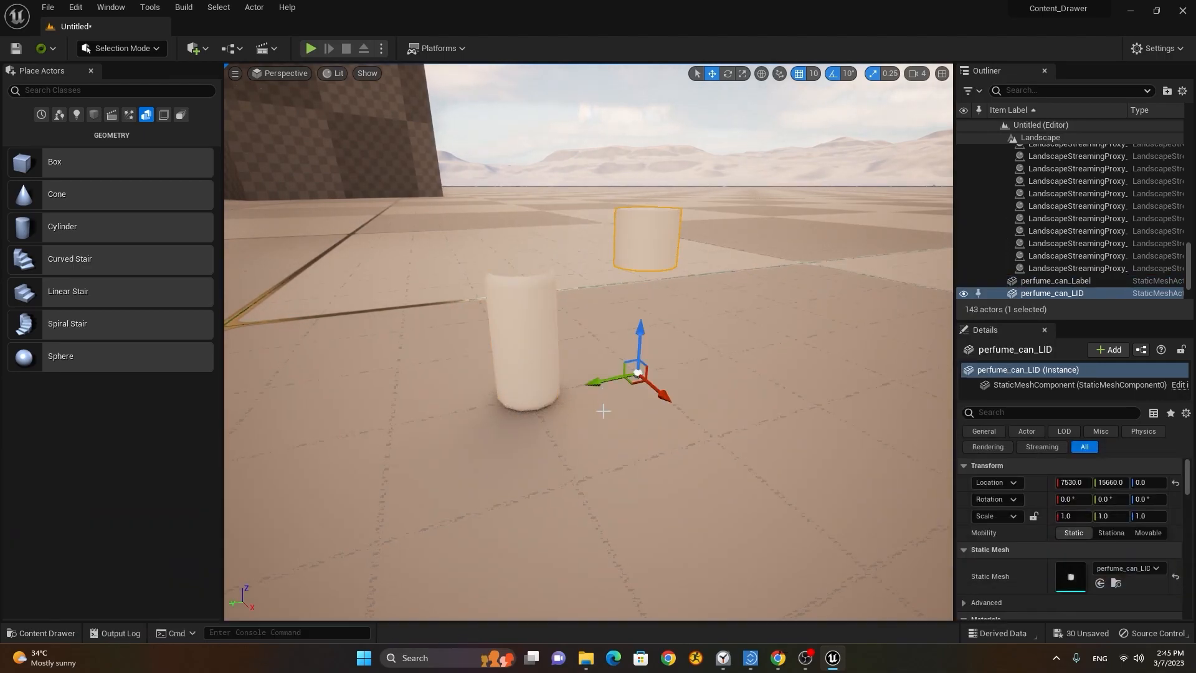
{"action": "left_click", "coordinate": [39, 632]}
{"action": "left_click_drag", "start_coordinate": [406, 548], "coordinate": [534, 402]}
{"action": "left_click_drag", "start_coordinate": [450, 433], "coordinate": [516, 479], "text": "alt"}
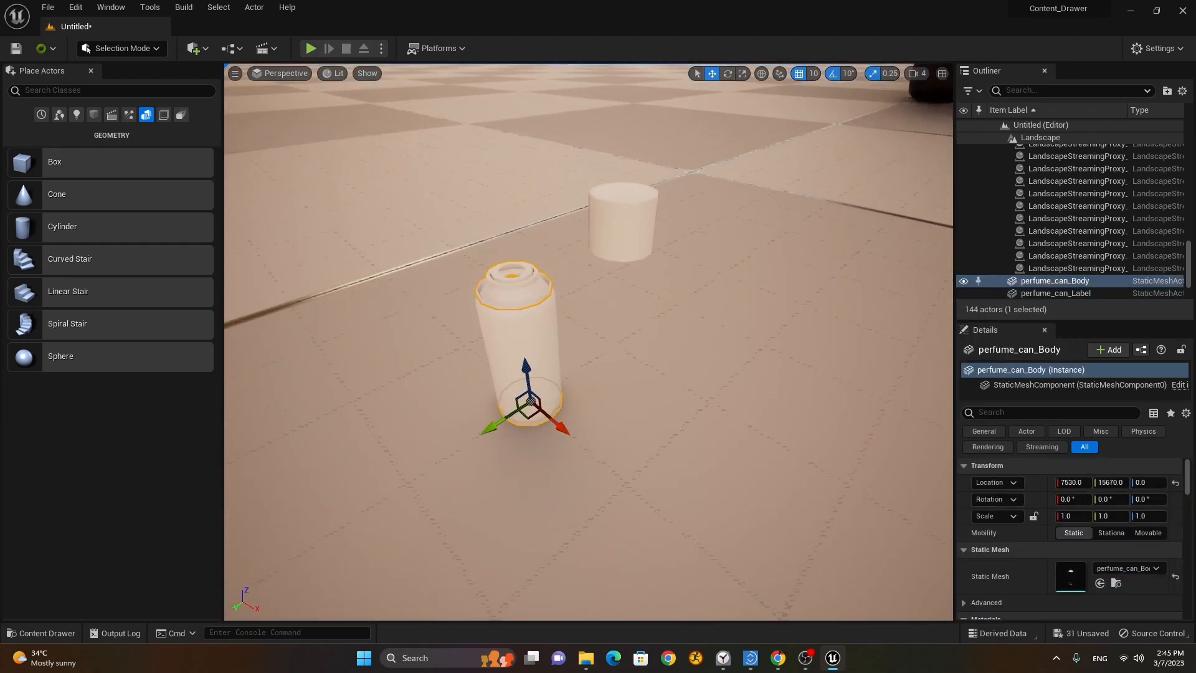
Try moving perfume_can_LID onto the can at Y 15670, and undo both that move and the placement of perfume_can_Body.
{"action": "left_click", "coordinate": [623, 233]}
{"action": "left_click_drag", "start_coordinate": [582, 368], "coordinate": [492, 401]}
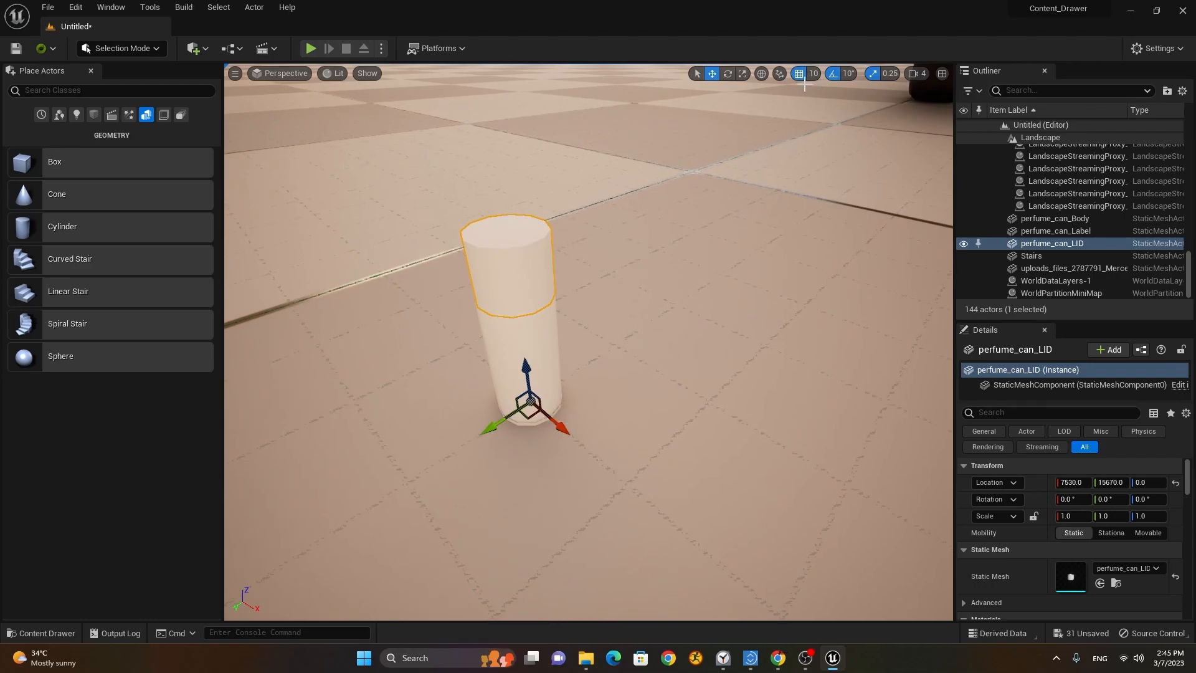
{"action": "key", "text": "ctrl+z"}
{"action": "key", "text": "ctrl+z"}
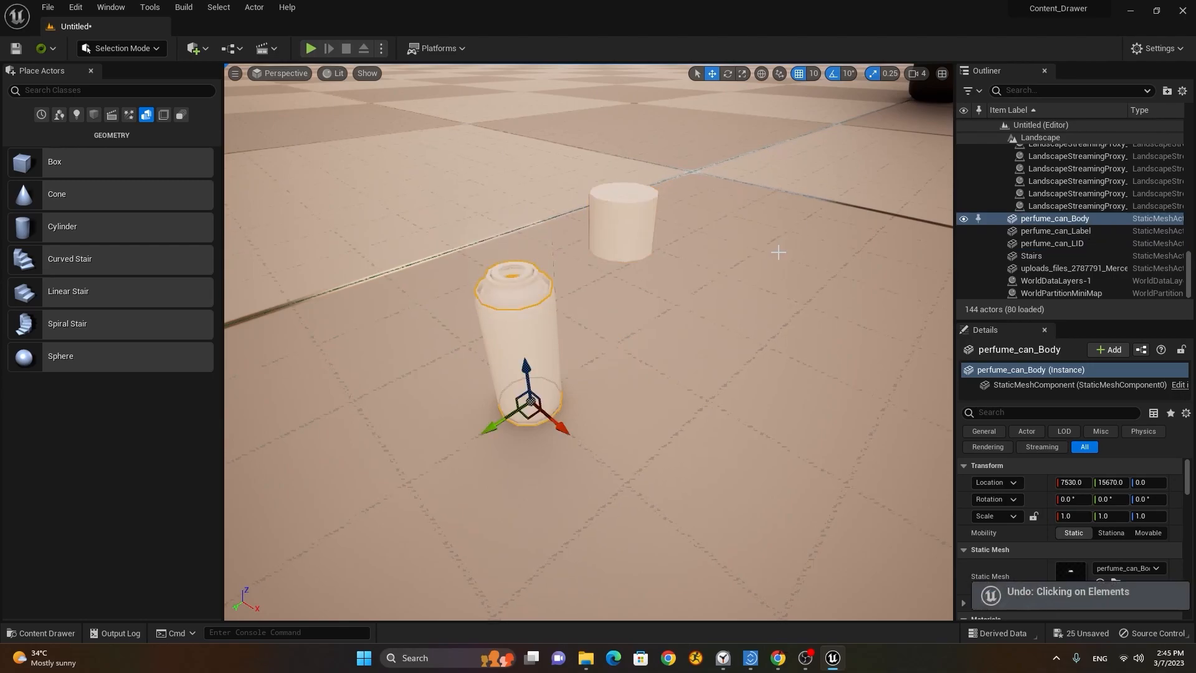
{"action": "key", "text": "ctrl+z"}
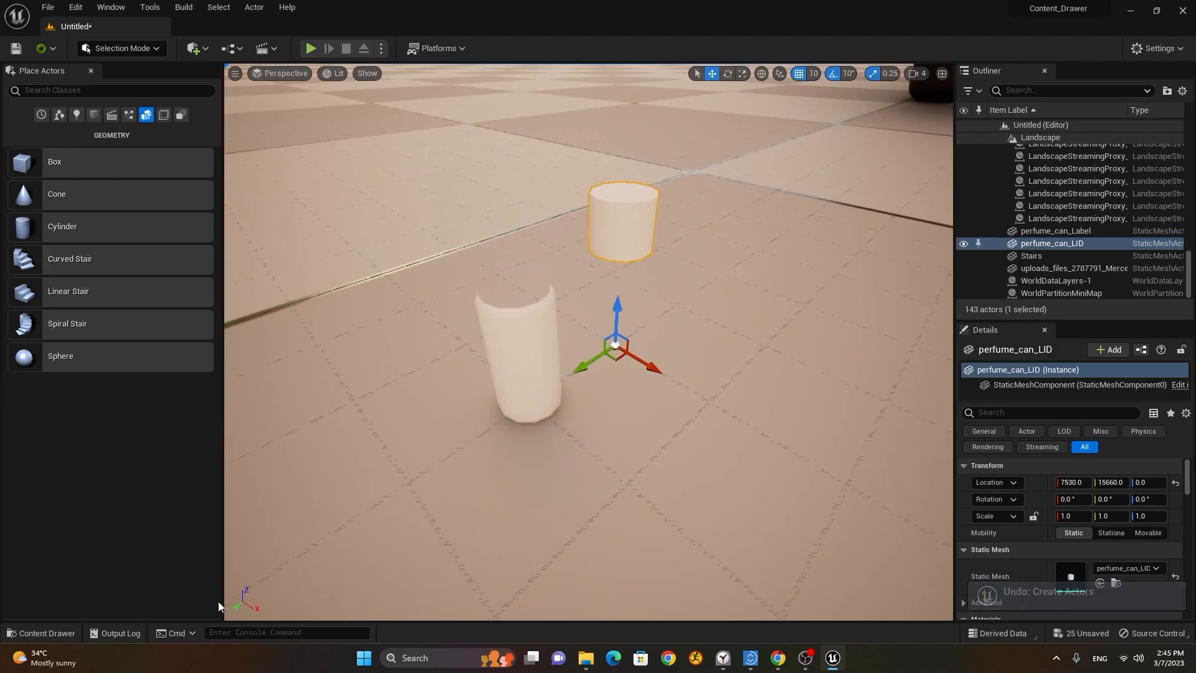
Place perfume_can_Body at the label again with grid snapping off, and turn grid snapping back on.
{"action": "left_click", "coordinate": [29, 634]}
{"action": "left_click_drag", "start_coordinate": [429, 510], "coordinate": [491, 428]}
{"action": "left_click", "coordinate": [798, 76]}
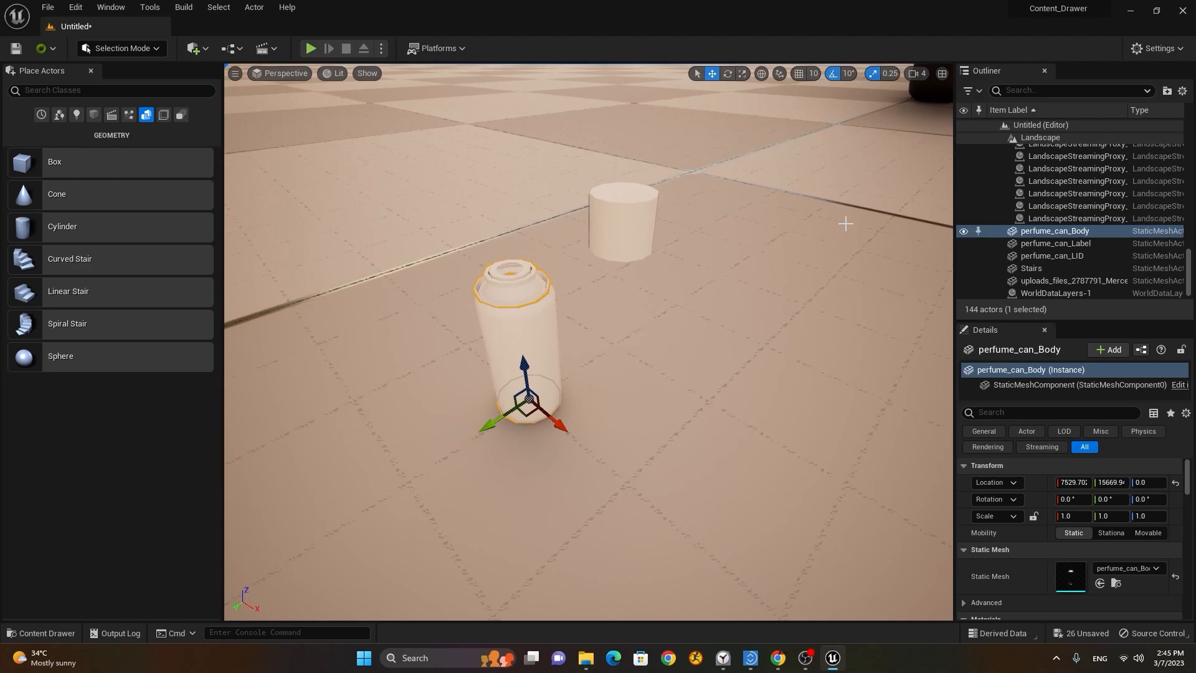
{"action": "left_click", "coordinate": [799, 75]}
{"action": "left_click", "coordinate": [46, 633]}
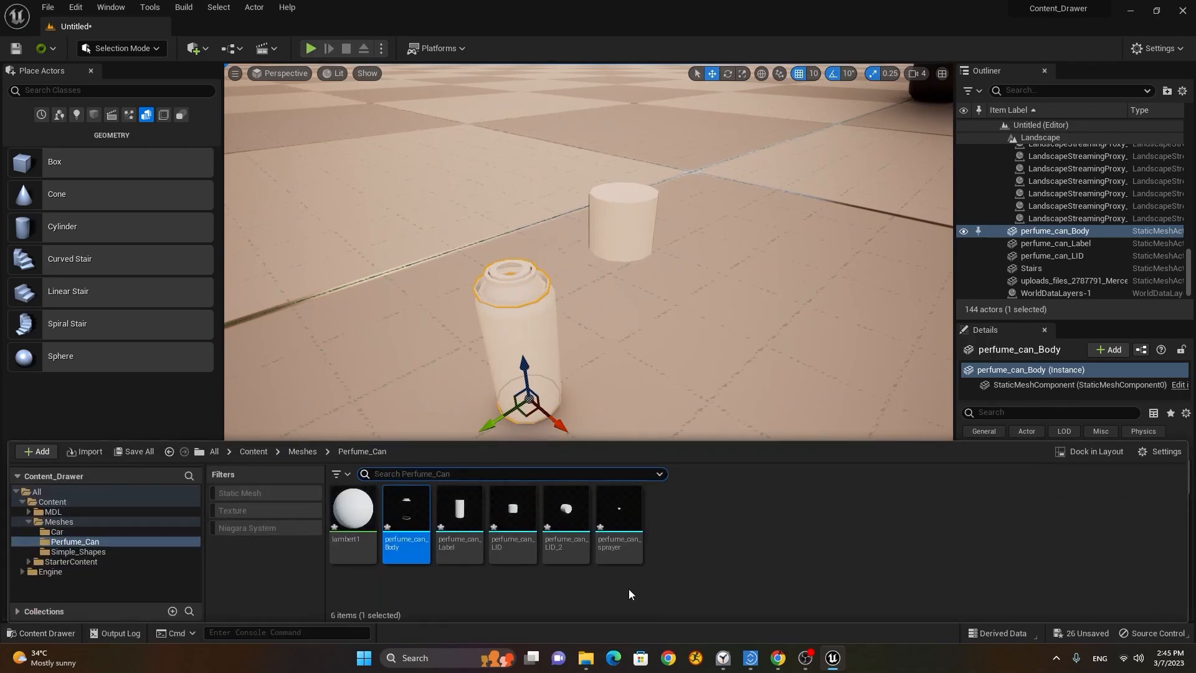
{"action": "key", "text": "ctrl+space"}
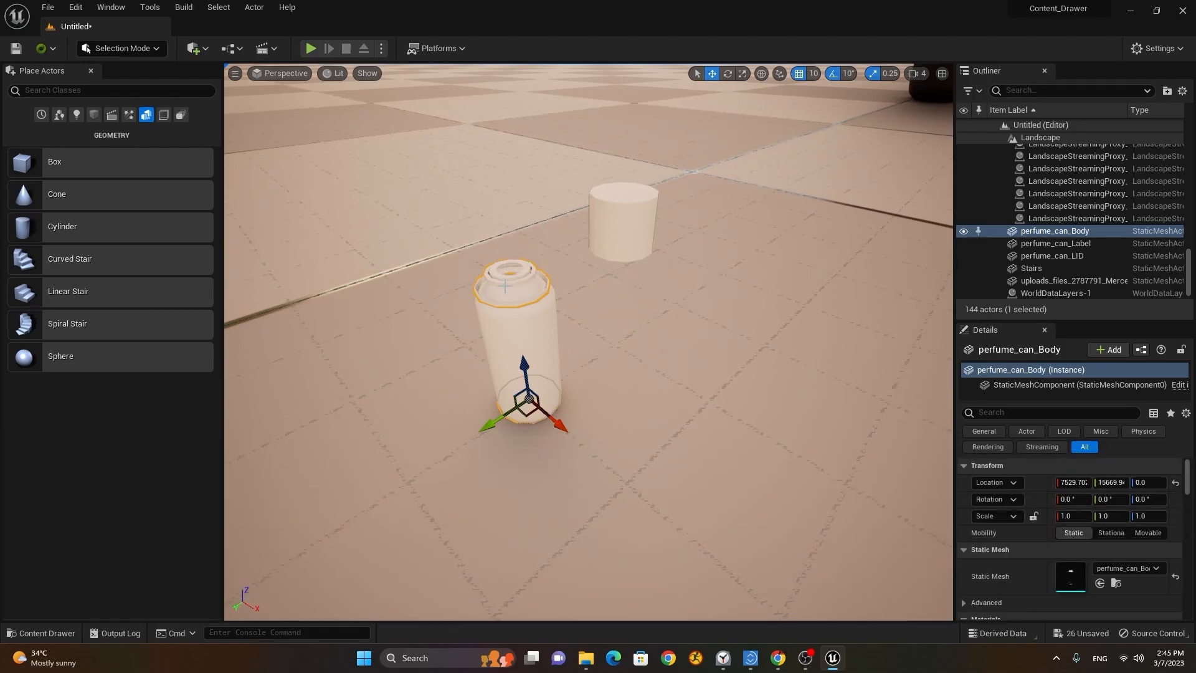
Delete the individually placed body, label and lid of the perfume can from the level.
{"action": "key", "text": "Delete"}
{"action": "left_click", "coordinate": [523, 333]}
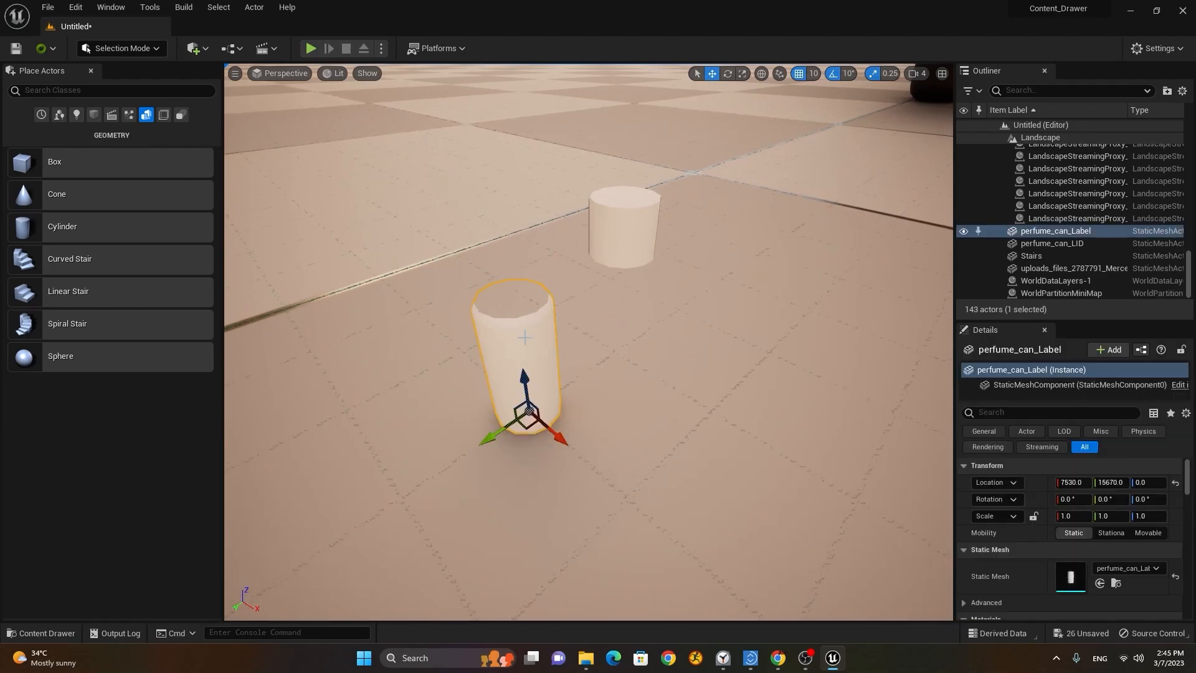
{"action": "key", "text": "Delete"}
{"action": "left_click", "coordinate": [625, 232]}
{"action": "key", "text": "Delete"}
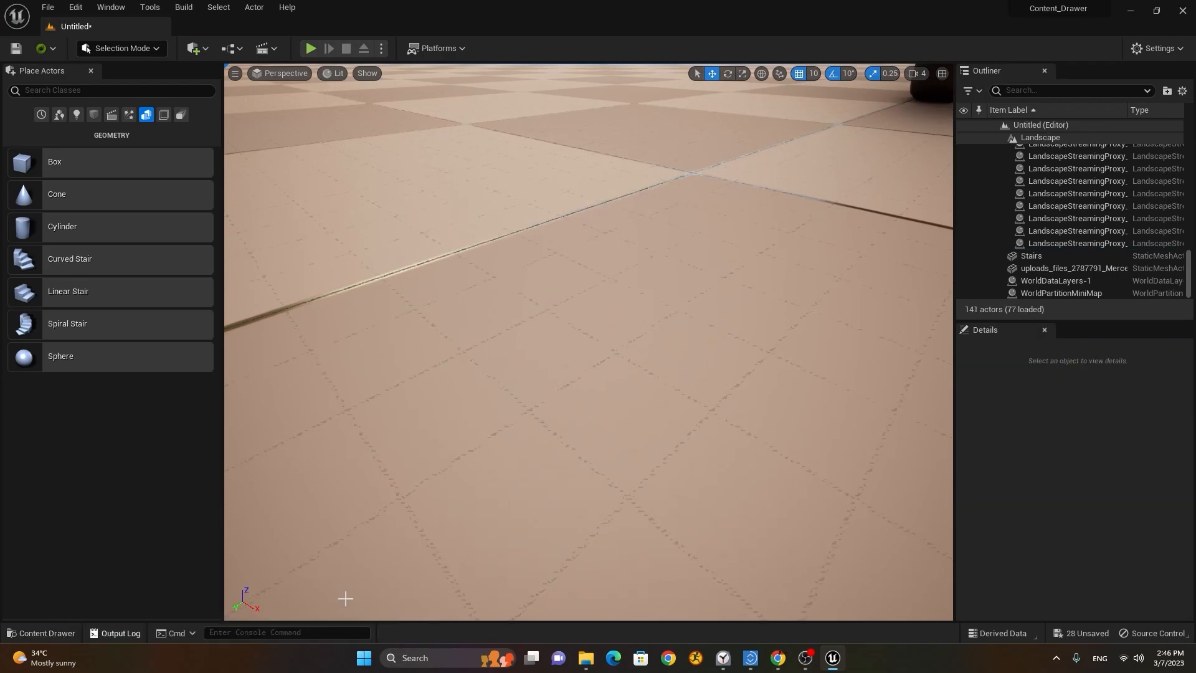
Select all five perfume_can meshes, leaving out the lambert1 material, and place them together in the level at X 7530, Y 15670.
{"action": "left_click", "coordinate": [48, 633]}
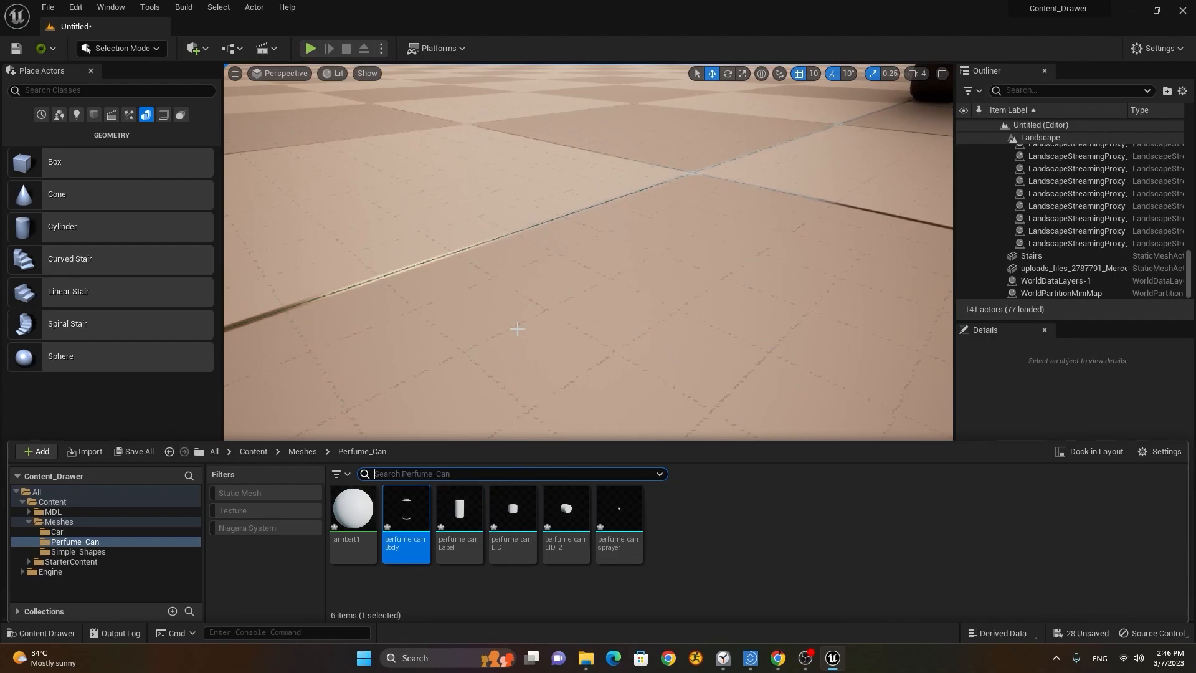
{"action": "mouse_move", "coordinate": [411, 520]}
{"action": "left_click", "coordinate": [459, 514], "text": "ctrl"}
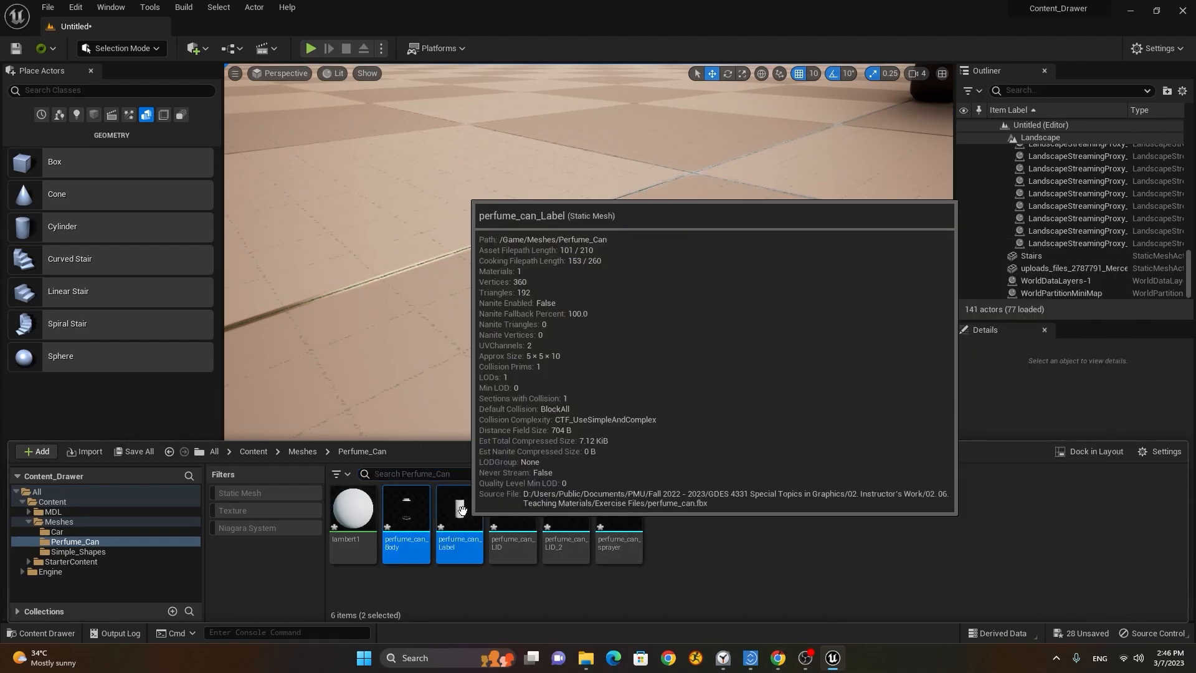
{"action": "left_click", "coordinate": [536, 512], "text": "ctrl"}
{"action": "left_click", "coordinate": [565, 514], "text": "ctrl"}
{"action": "left_click", "coordinate": [619, 514], "text": "ctrl"}
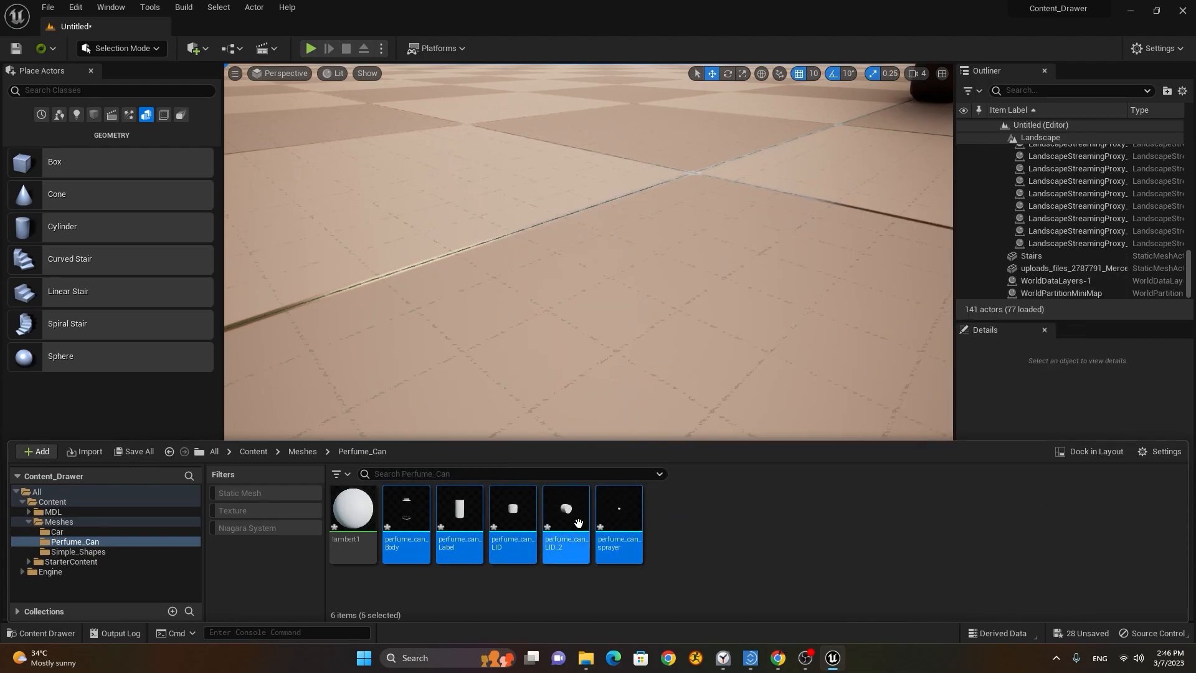
{"action": "left_click_drag", "start_coordinate": [566, 509], "coordinate": [570, 412]}
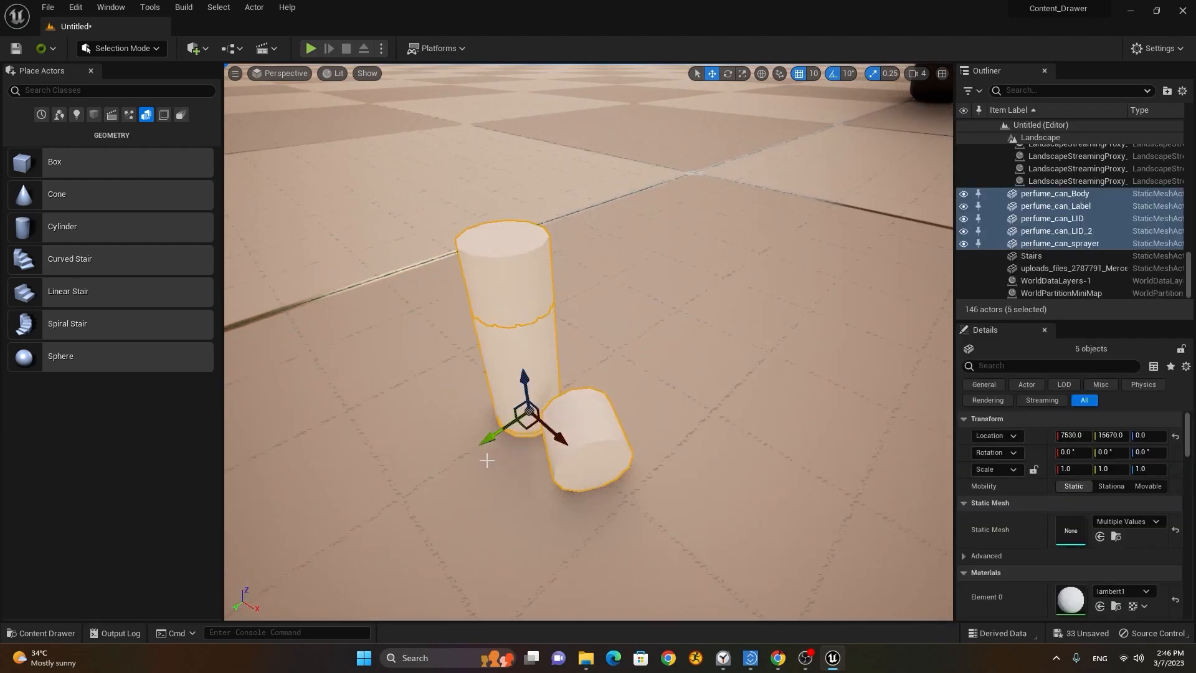
Try raising perfume_can_LID off the can to Z 10, and undo the move.
{"action": "left_click_drag", "start_coordinate": [437, 468], "coordinate": [511, 455], "text": "alt"}
{"action": "left_click", "coordinate": [532, 246]}
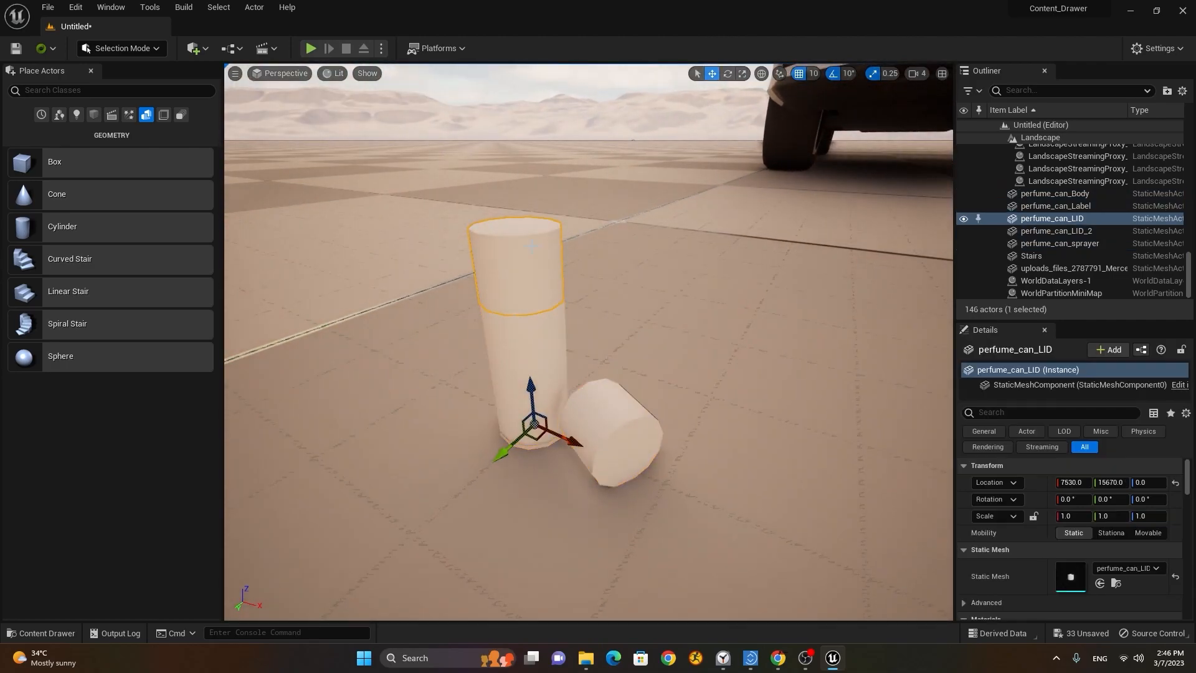
{"action": "left_click_drag", "start_coordinate": [530, 325], "coordinate": [529, 199]}
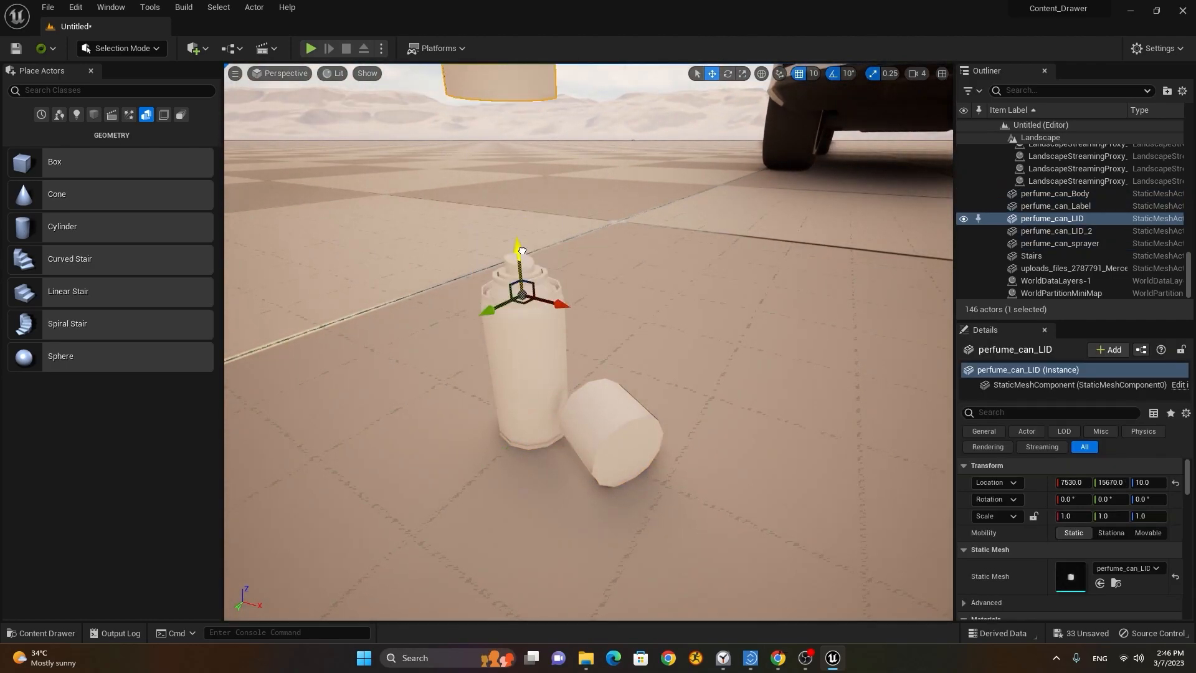
{"action": "key", "text": "ctrl+z"}
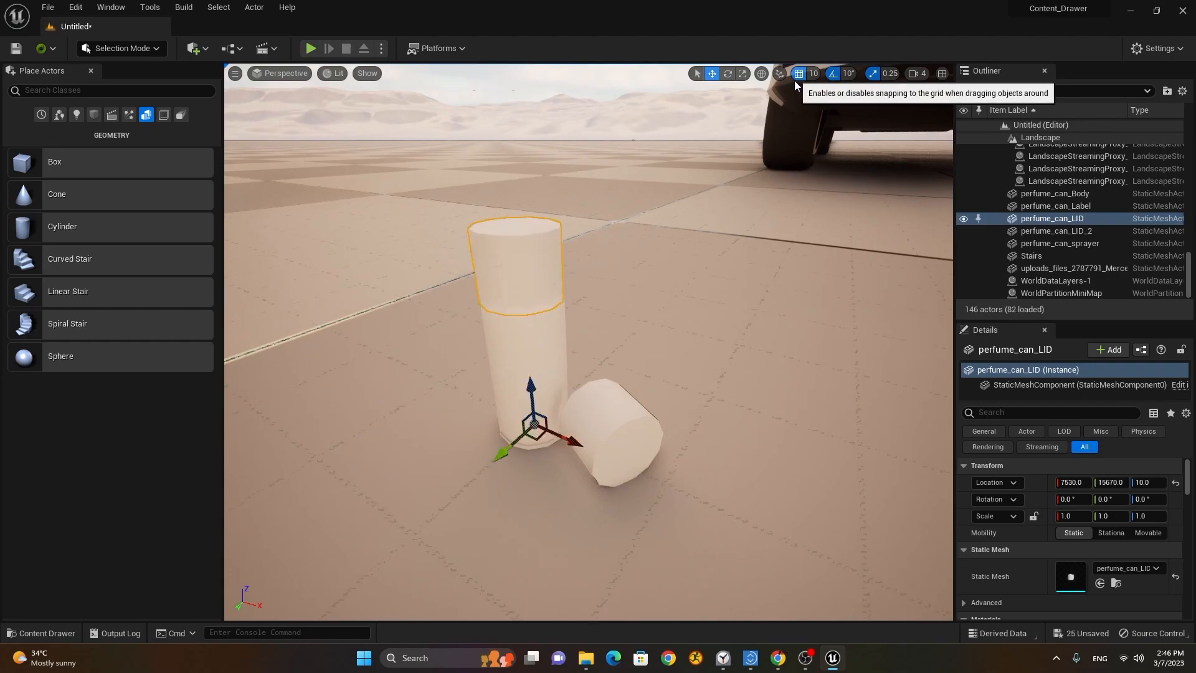
With grid snapping off, try raising perfume_can_LID to about Z 3.18 and shifting perfume_can_LID_2 to about X 7535.5, and undo both moves.
{"action": "left_click_drag", "start_coordinate": [530, 381], "coordinate": [527, 348]}
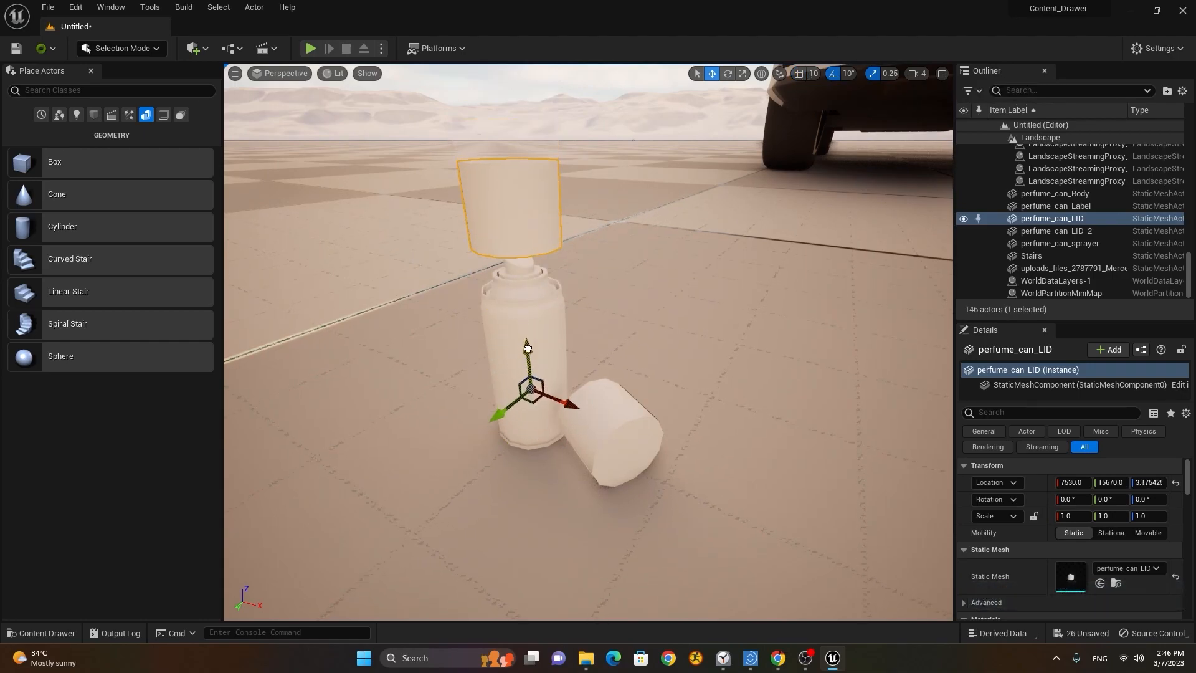
{"action": "left_click", "coordinate": [636, 430]}
{"action": "left_click_drag", "start_coordinate": [571, 440], "coordinate": [637, 467]}
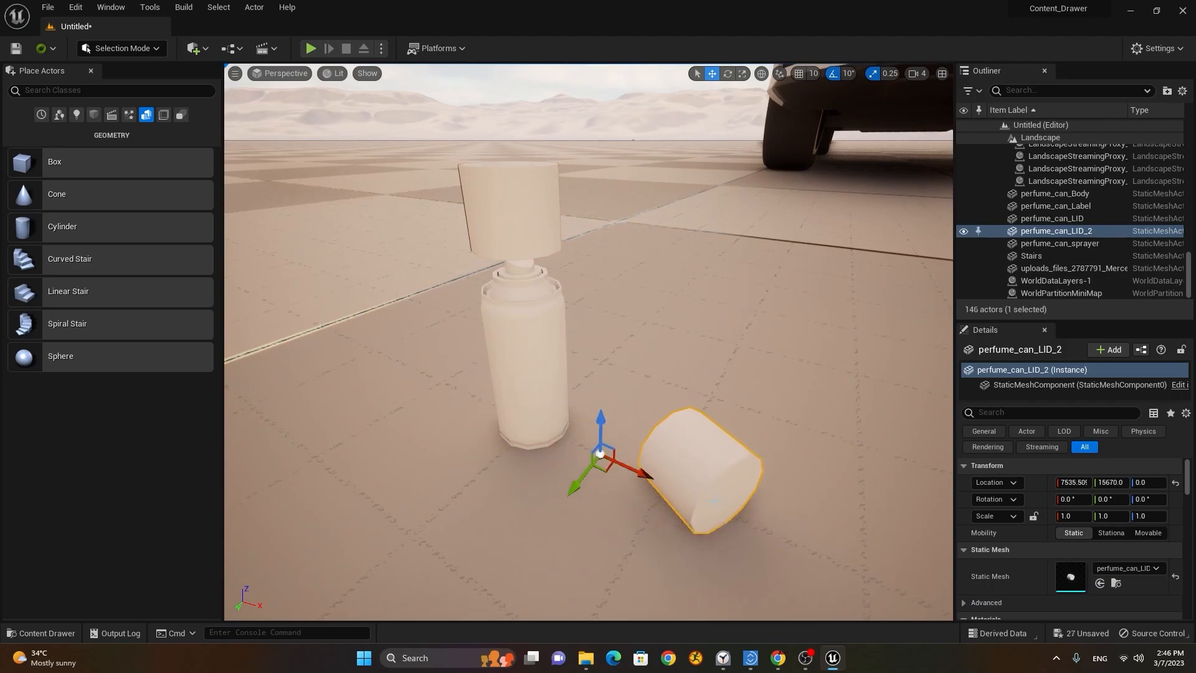
{"action": "key", "text": "ctrl+z"}
{"action": "key", "text": "ctrl+z"}
{"action": "key", "text": "ctrl+z"}
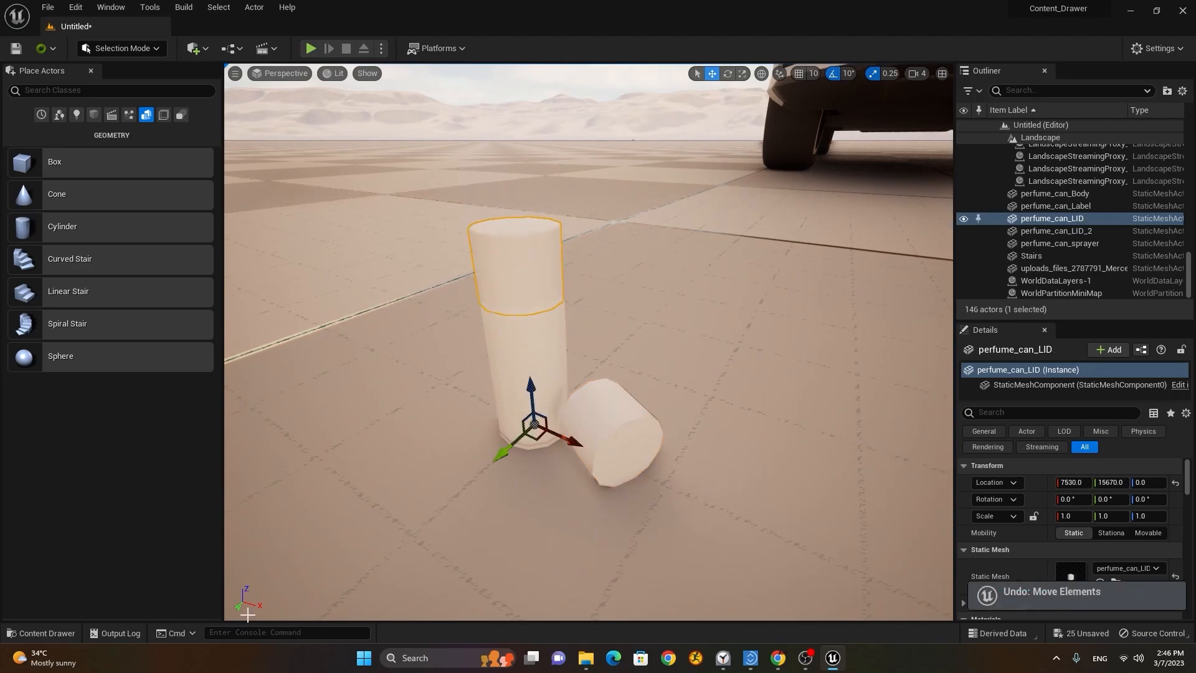
Group the perfume_can_Body, Label, LID, LID_2 and sprayer actors into one group actor.
{"action": "left_click", "coordinate": [44, 633]}
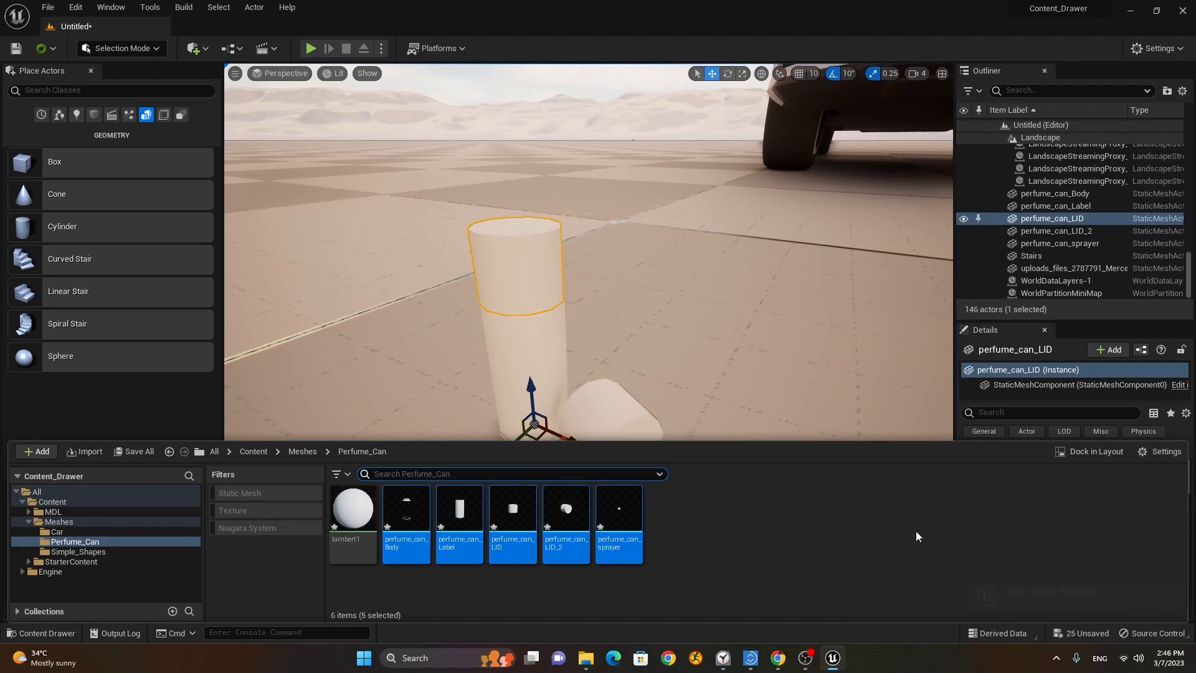
{"action": "right_click_drag", "start_coordinate": [733, 305], "coordinate": [713, 311]}
{"action": "key", "text": "s"}
{"action": "key", "text": "w"}
{"action": "key", "text": "s"}
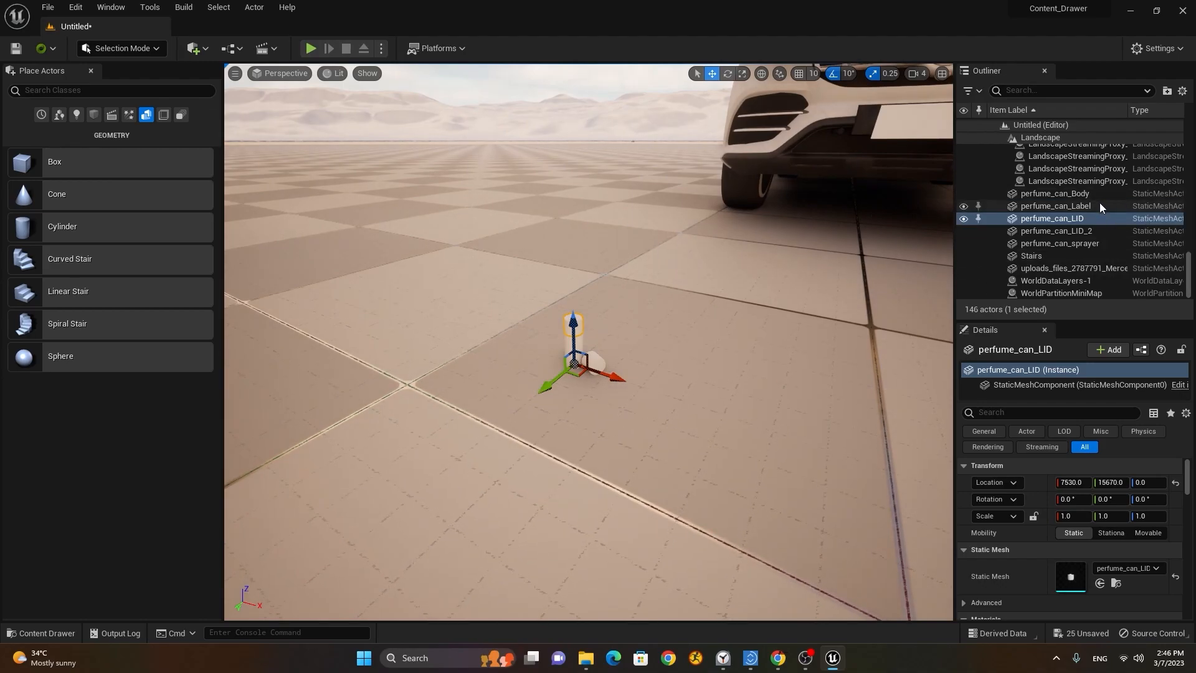
{"action": "scroll", "coordinate": [550, 337], "scroll_direction": "up", "scroll_amount": 3}
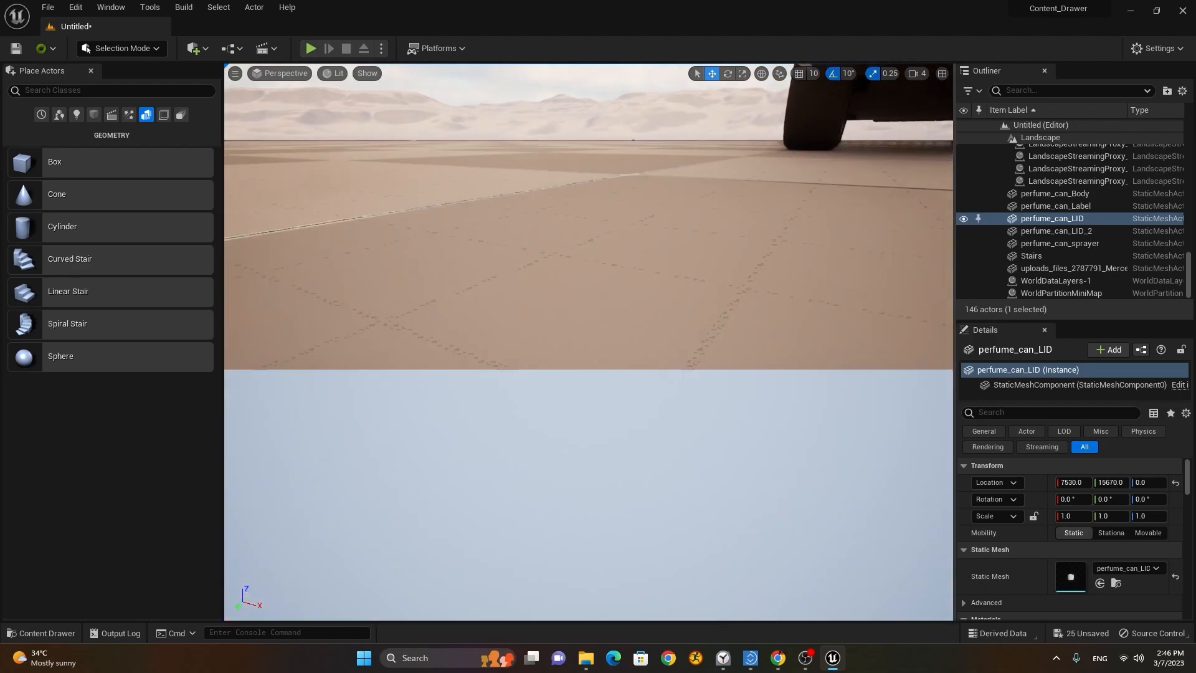
{"action": "scroll", "coordinate": [543, 342], "scroll_direction": "down", "scroll_amount": 2}
{"action": "scroll", "coordinate": [537, 346], "scroll_direction": "up", "scroll_amount": 1}
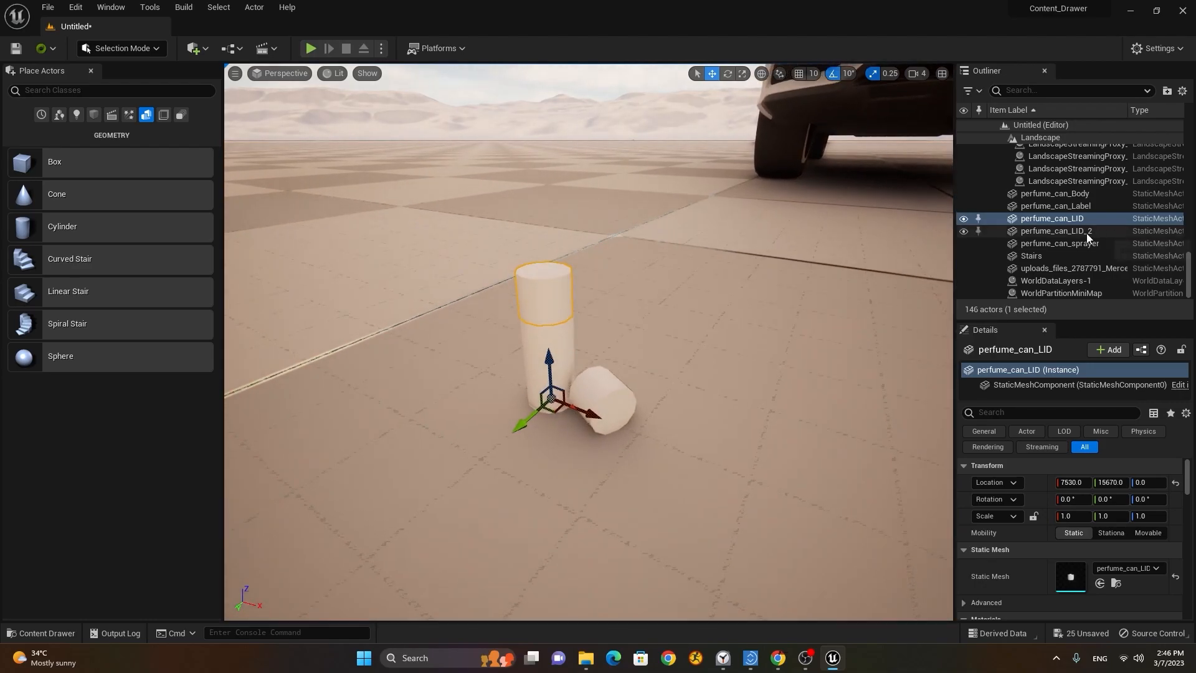
{"action": "left_click", "coordinate": [1094, 194]}
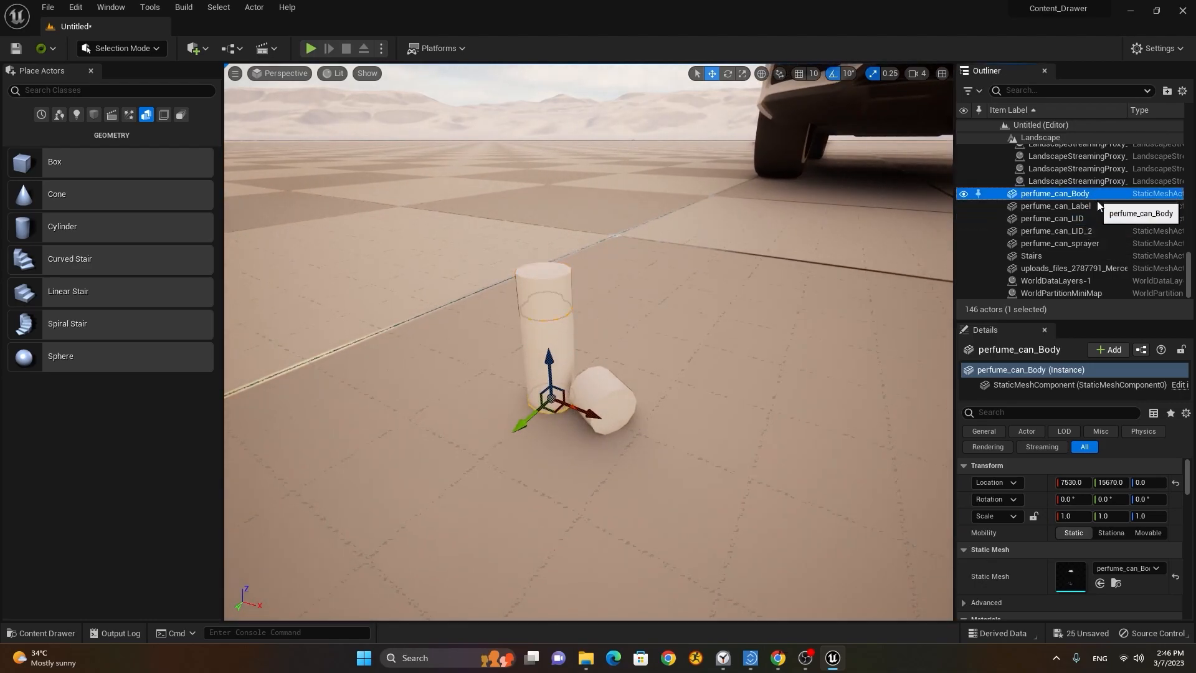
{"action": "left_click", "coordinate": [1108, 246], "text": "shift"}
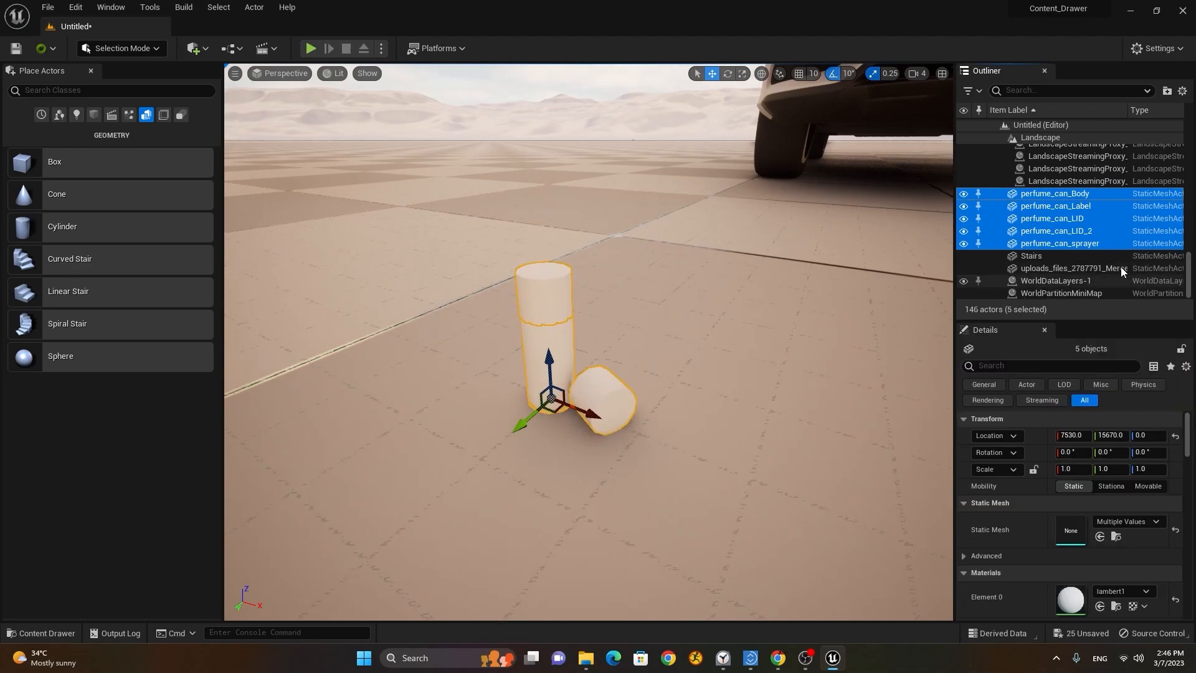
{"action": "right_click", "coordinate": [1077, 245]}
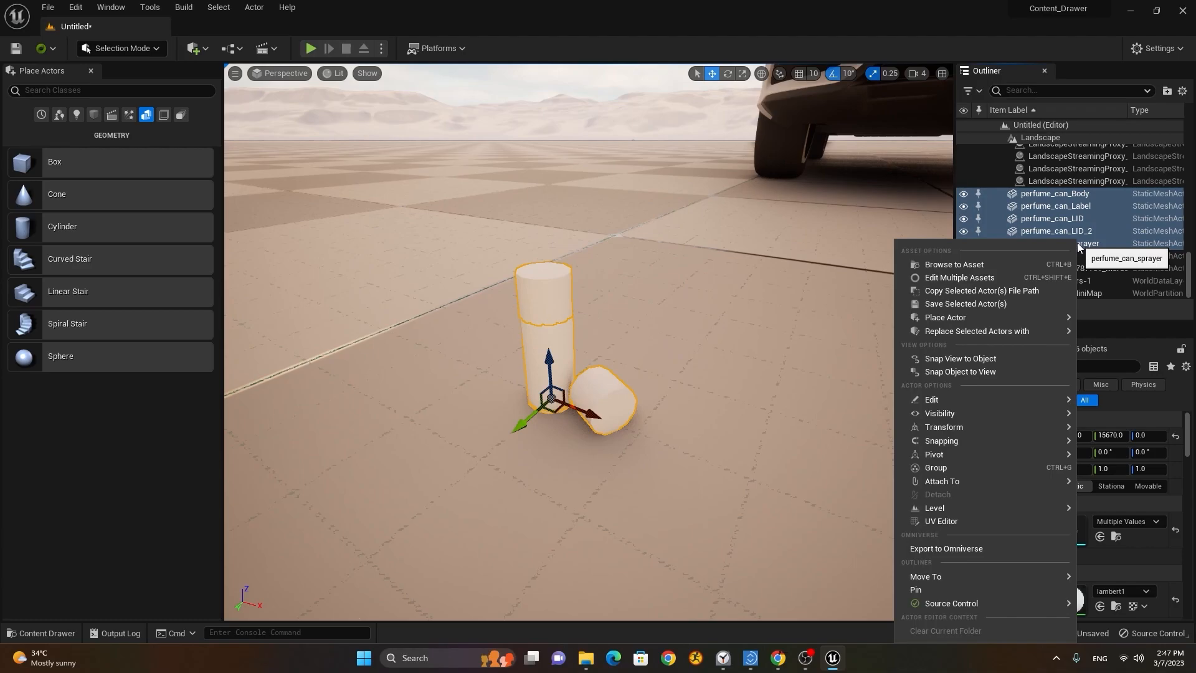
{"action": "left_click", "coordinate": [1042, 467]}
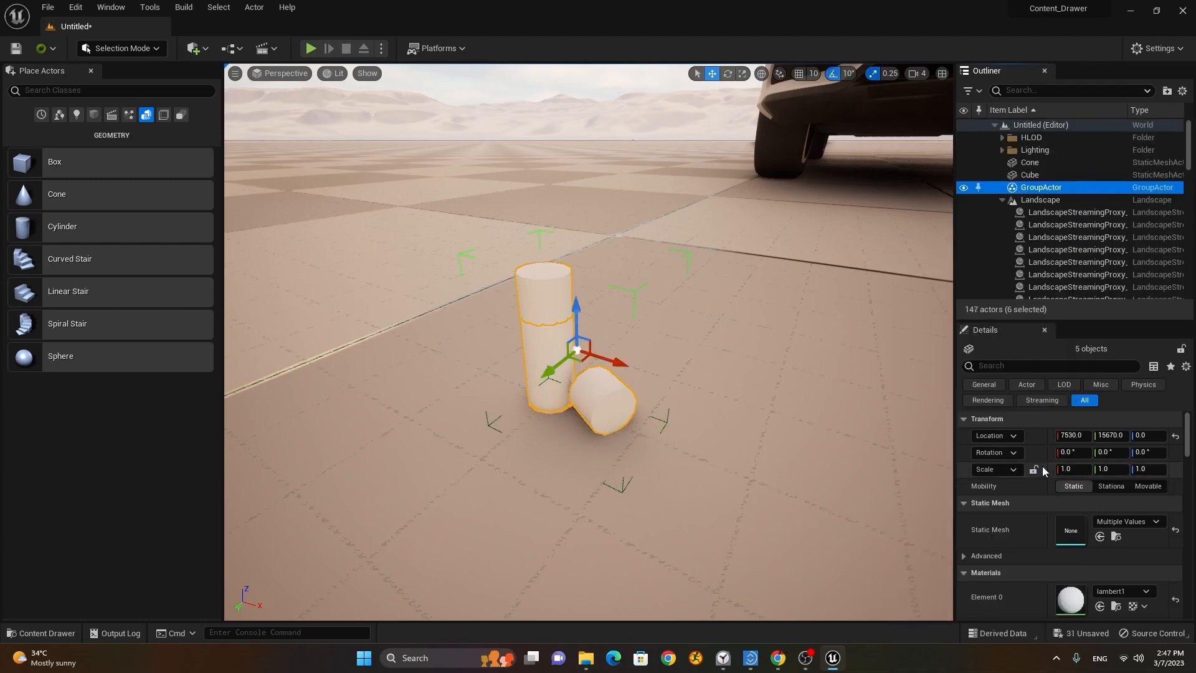
Focus on the GroupActor and collapse the Landscape hierarchy to examine which actors belong to the group and what group options exist.
{"action": "double_click", "coordinate": [1040, 189]}
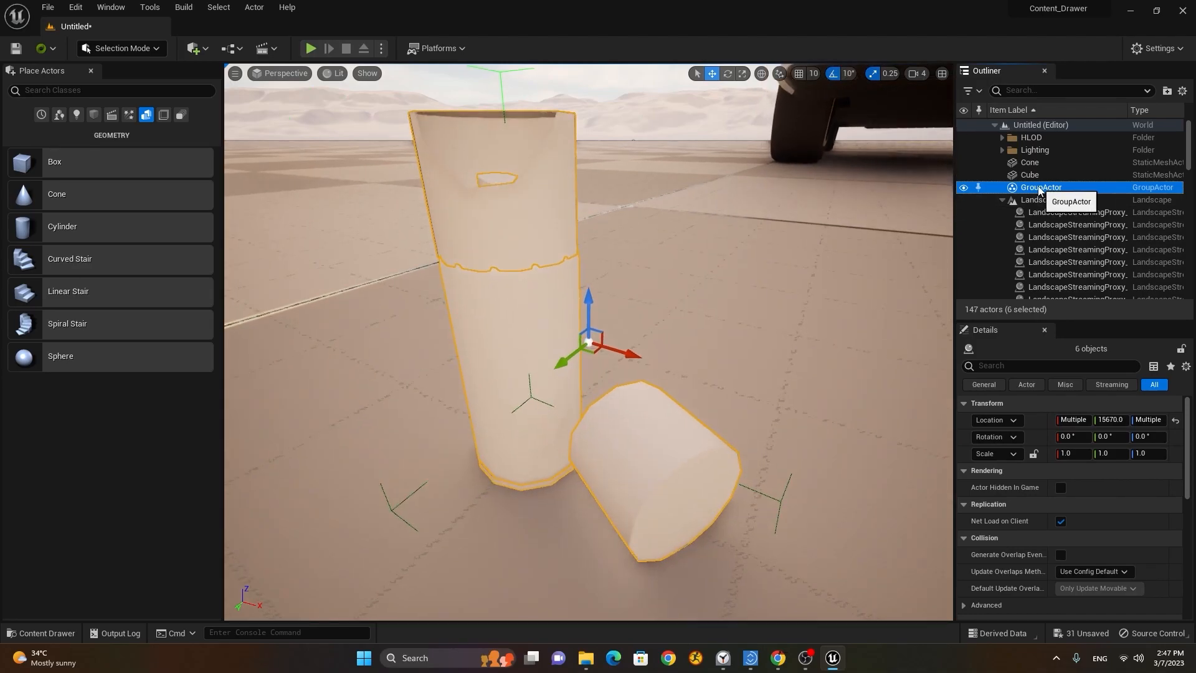
{"action": "right_click", "coordinate": [1038, 186]}
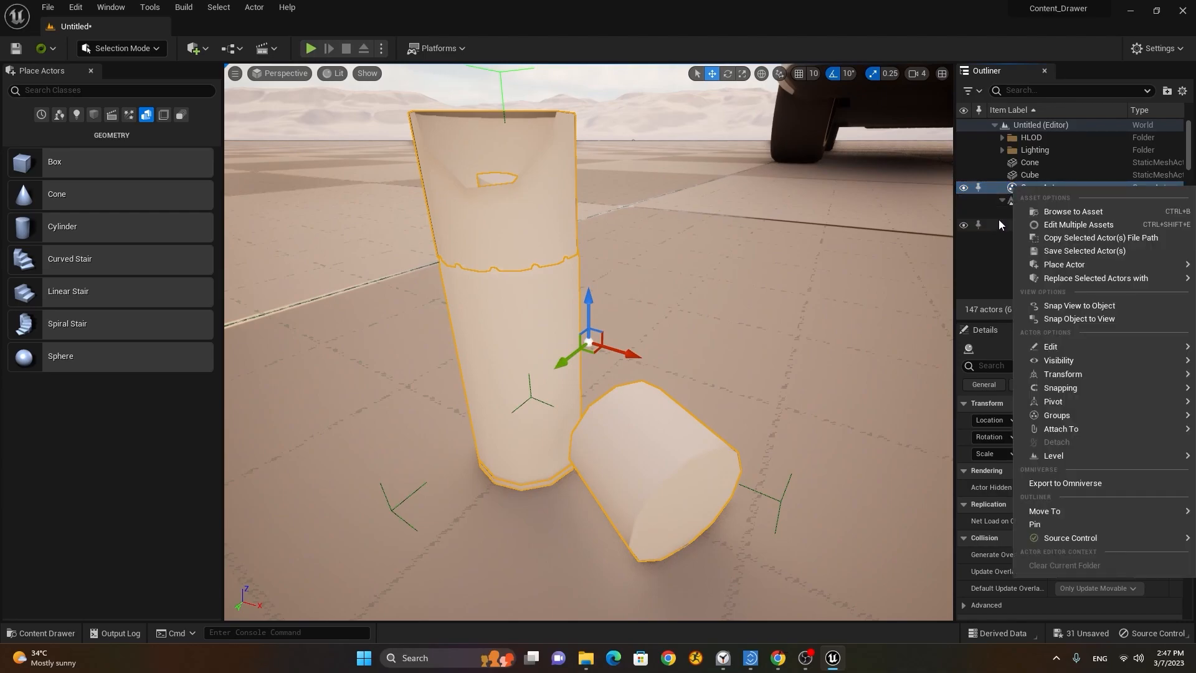
{"action": "left_click", "coordinate": [1010, 189]}
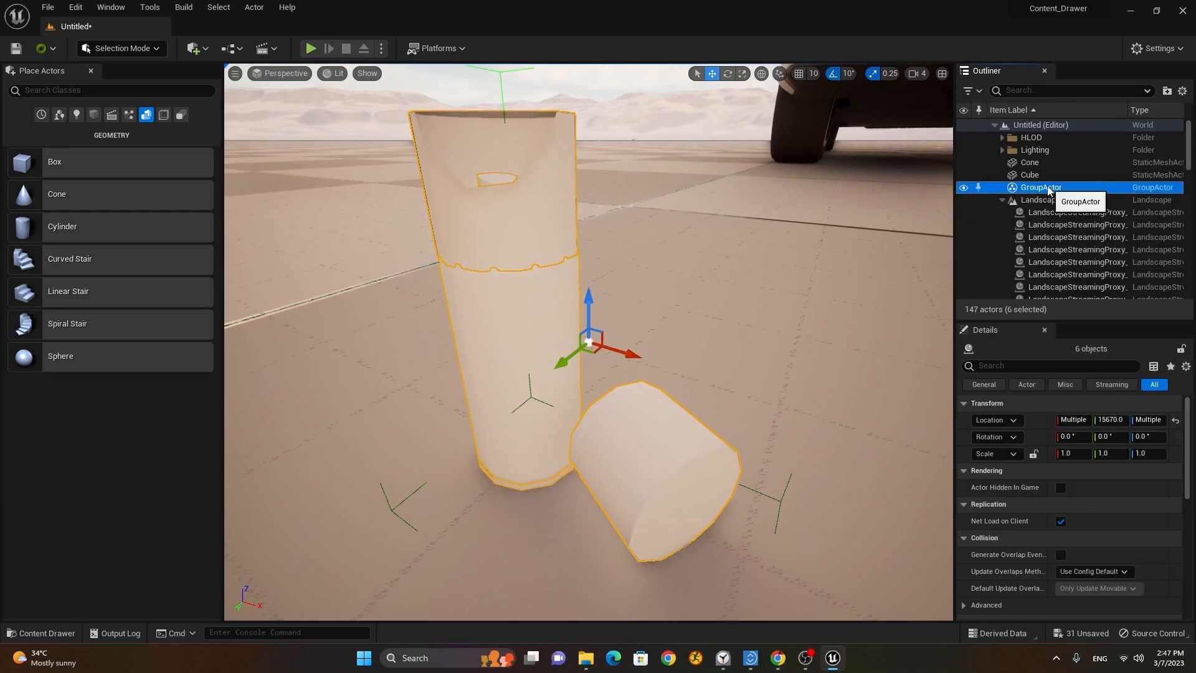
{"action": "left_click", "coordinate": [1059, 238]}
{"action": "left_click", "coordinate": [1047, 189]}
{"action": "right_click", "coordinate": [1049, 189]}
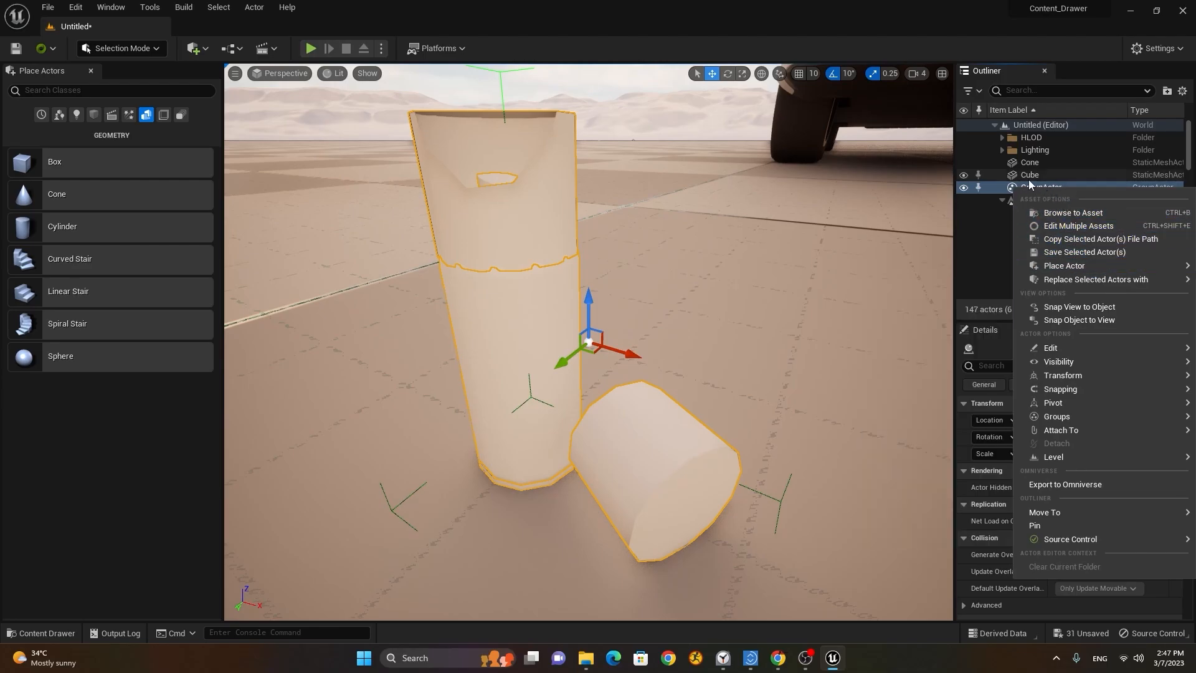
{"action": "left_click", "coordinate": [1017, 188]}
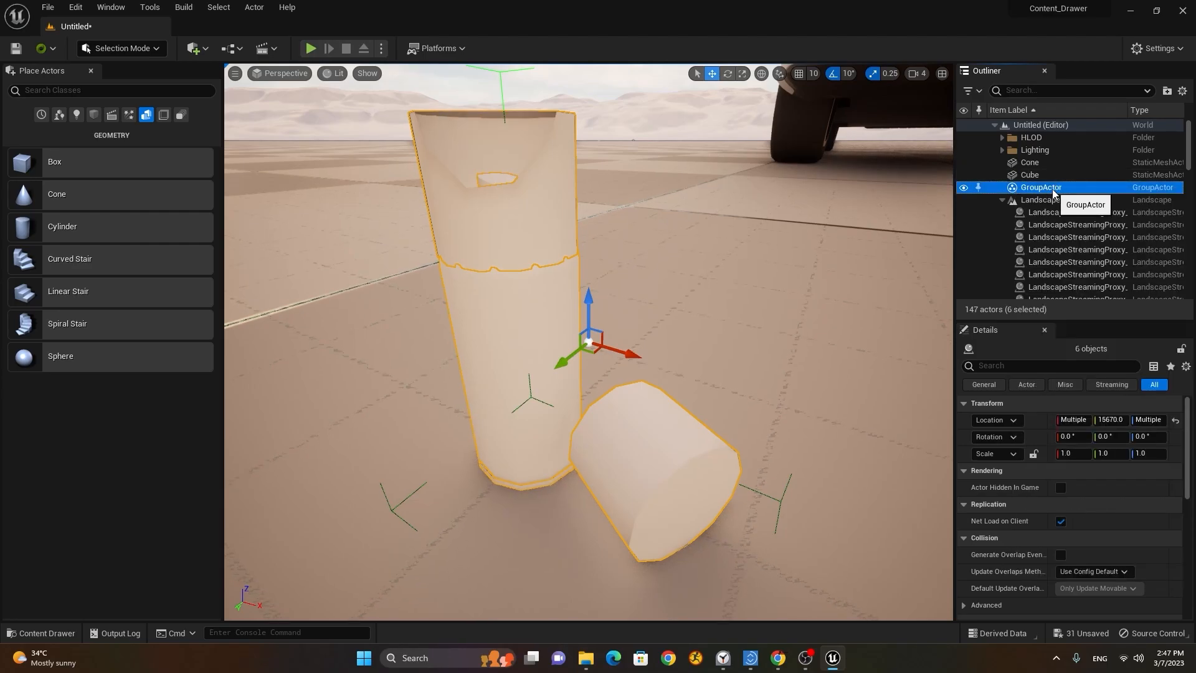
{"action": "left_click", "coordinate": [1001, 199]}
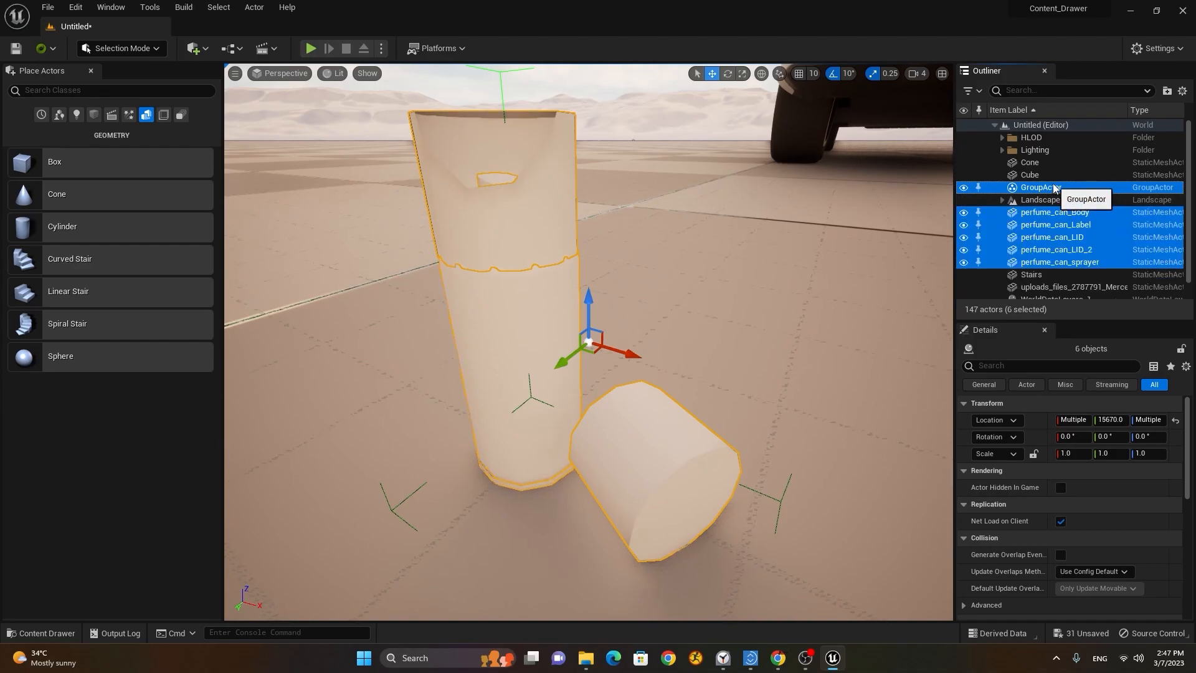
{"action": "left_click", "coordinate": [1076, 212]}
{"action": "left_click", "coordinate": [1056, 188]}
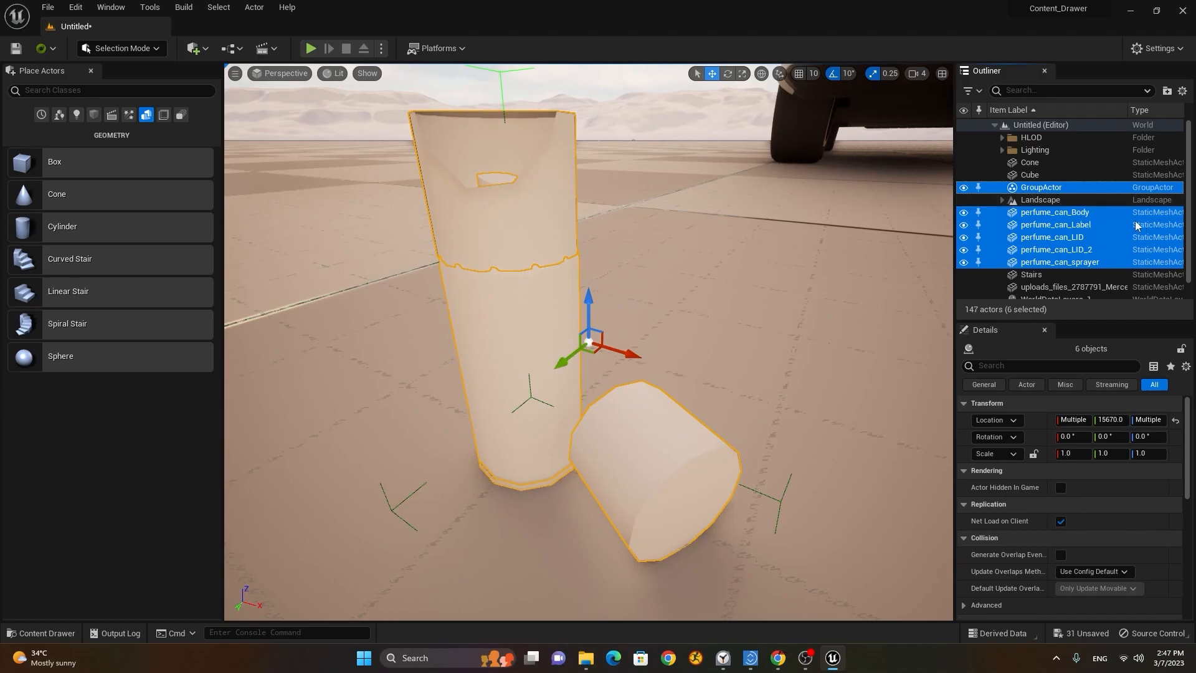
Compare selecting the Cube with selecting the GroupActor and its members, and undo the selection changes.
{"action": "left_click", "coordinate": [1052, 188], "text": "ctrl"}
{"action": "double_click", "coordinate": [1032, 177]}
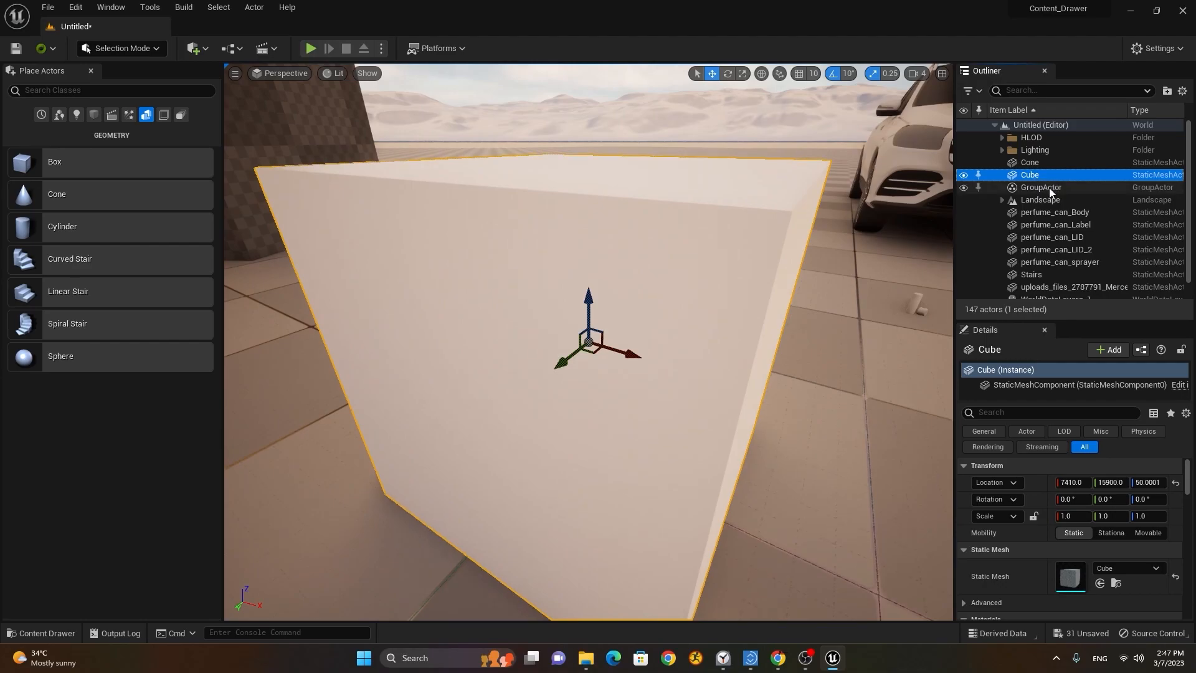
{"action": "double_click", "coordinate": [1048, 188]}
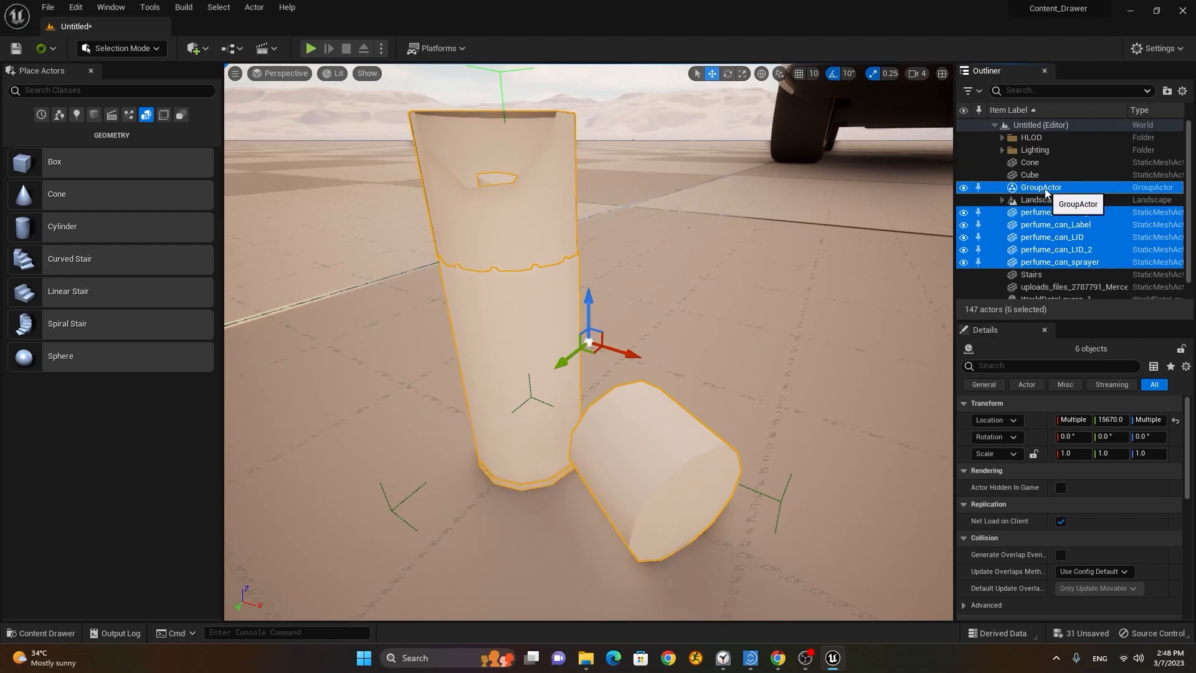
{"action": "key", "text": "ctrl+z"}
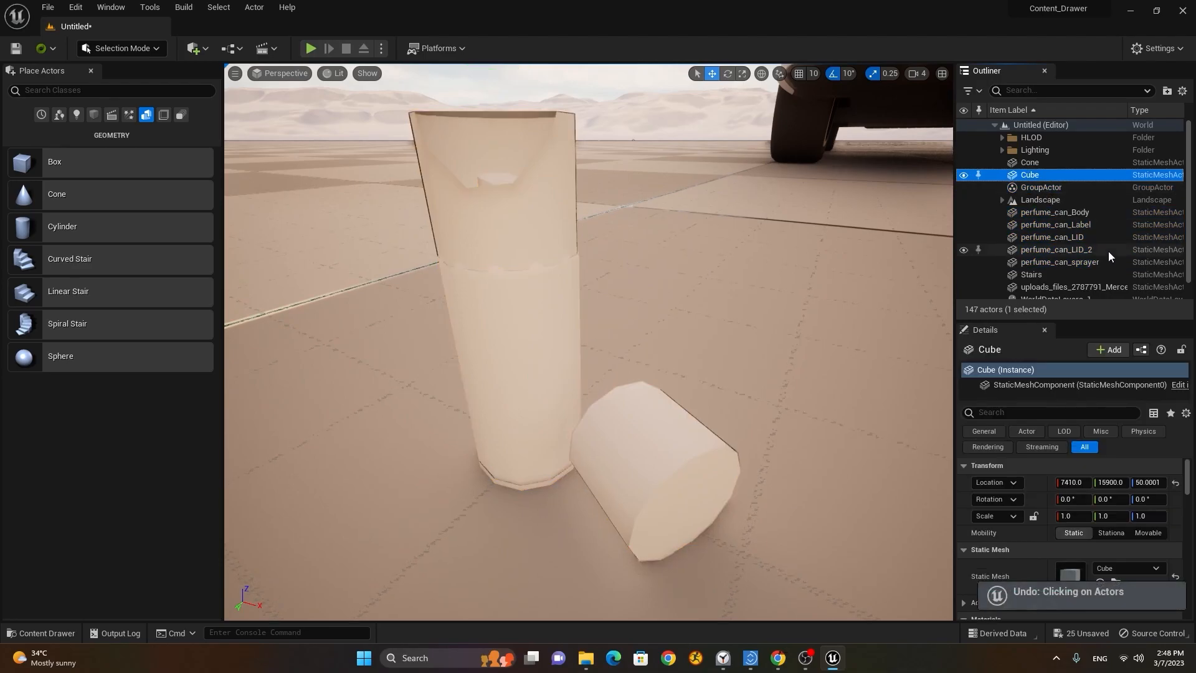
{"action": "key", "text": "ctrl+z"}
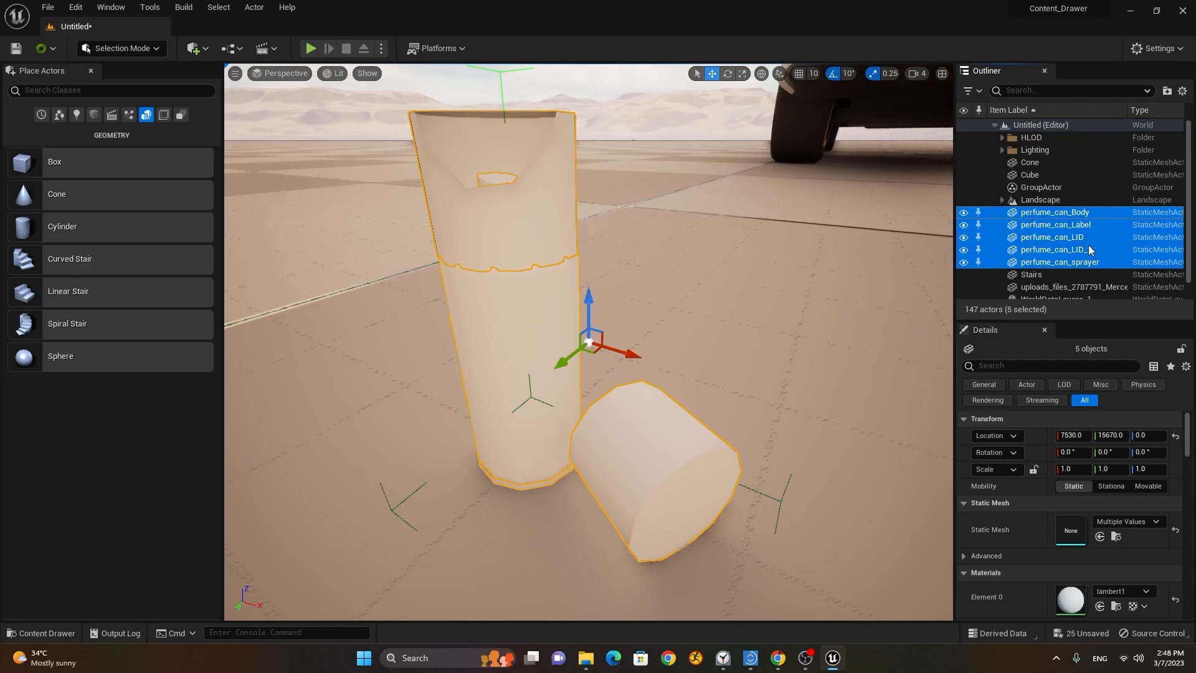
{"action": "left_click", "coordinate": [1038, 187], "text": "ctrl"}
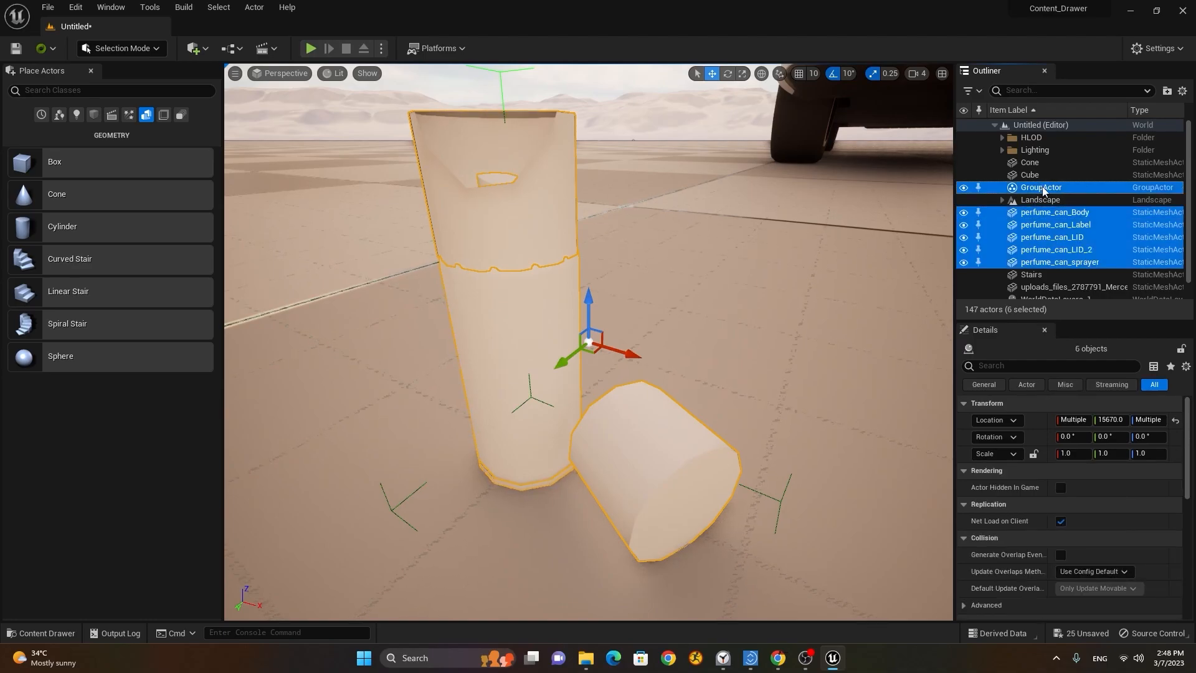
{"action": "key", "text": "ctrl+z"}
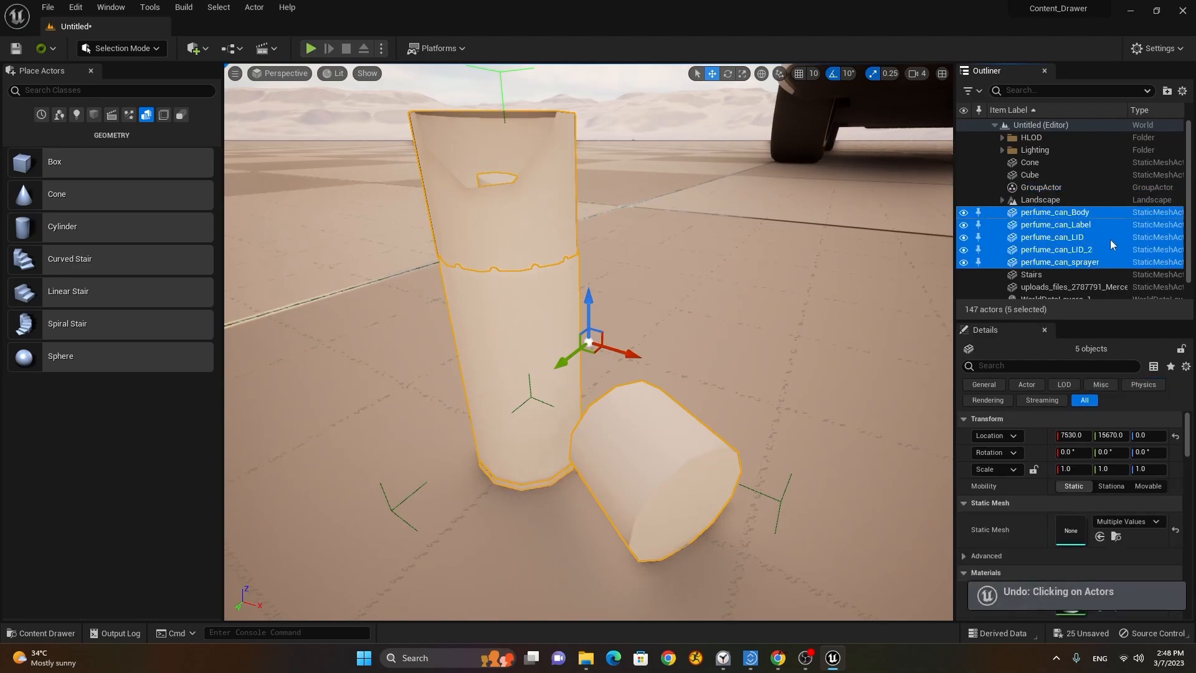
Ungroup the five perfume_can actors held by the GroupActor.
{"action": "left_click", "coordinate": [1049, 185], "text": "ctrl"}
{"action": "right_click", "coordinate": [1049, 185]}
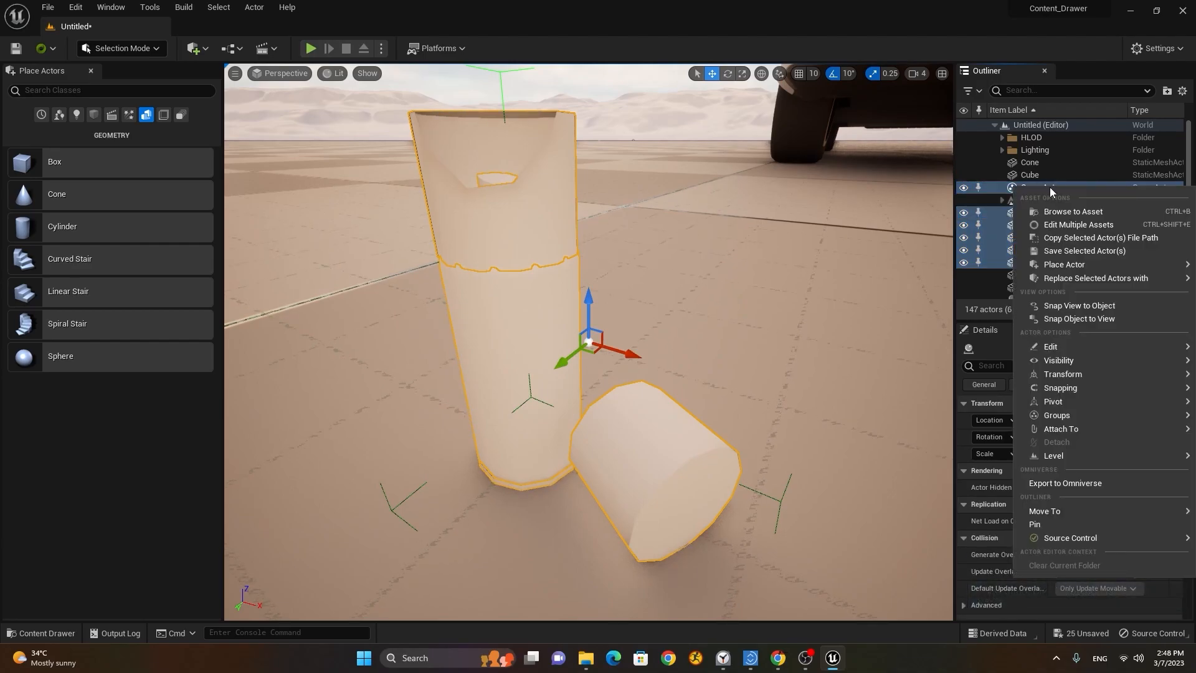
{"action": "mouse_move", "coordinate": [1101, 413]}
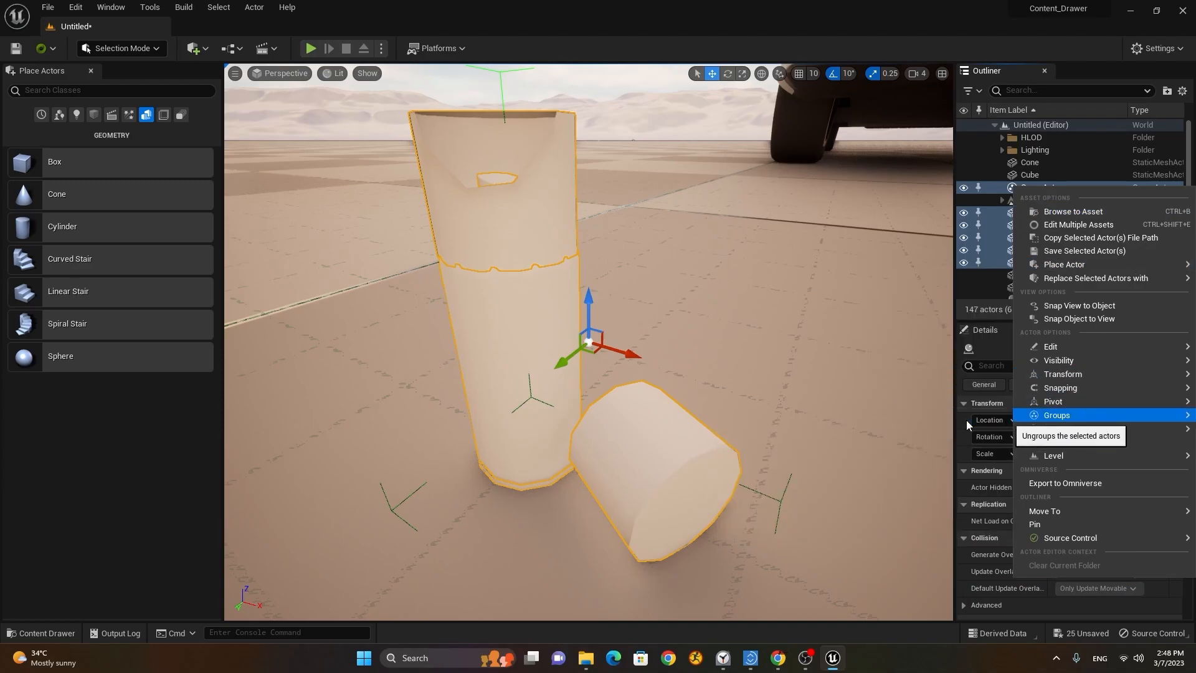
{"action": "left_click", "coordinate": [966, 419]}
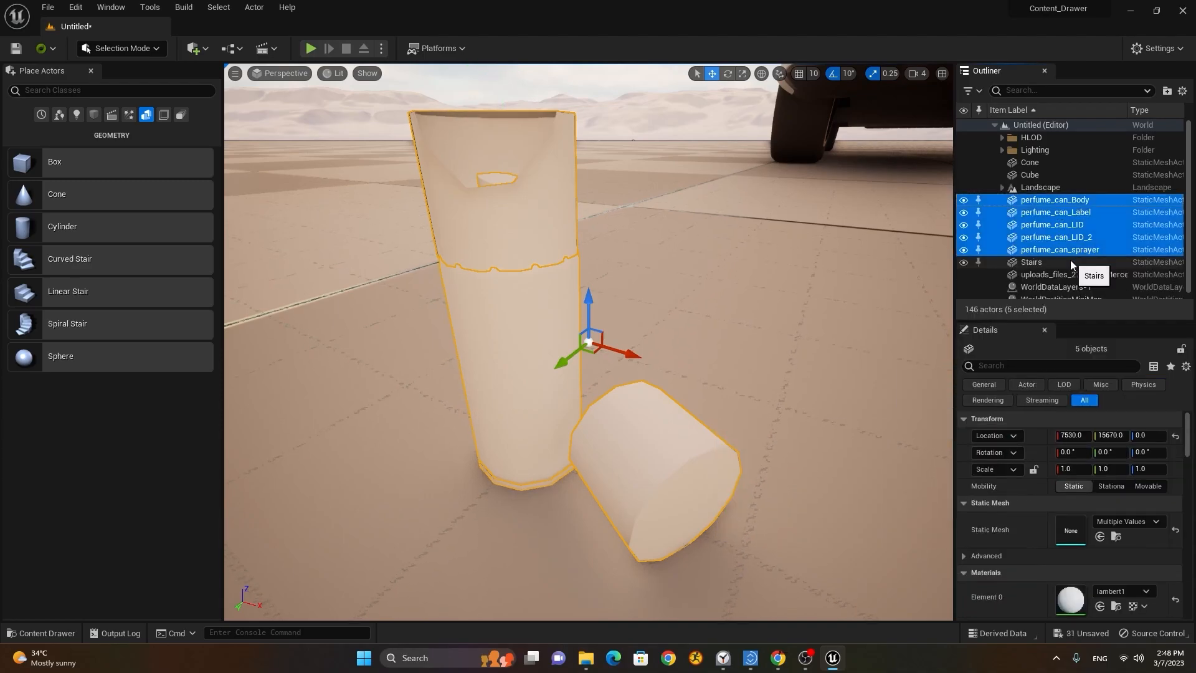
Attach perfume_can_Body, LID, LID_2 and sprayer as children of perfume_can_Label, and collapse that hierarchy.
{"action": "left_click", "coordinate": [1062, 200]}
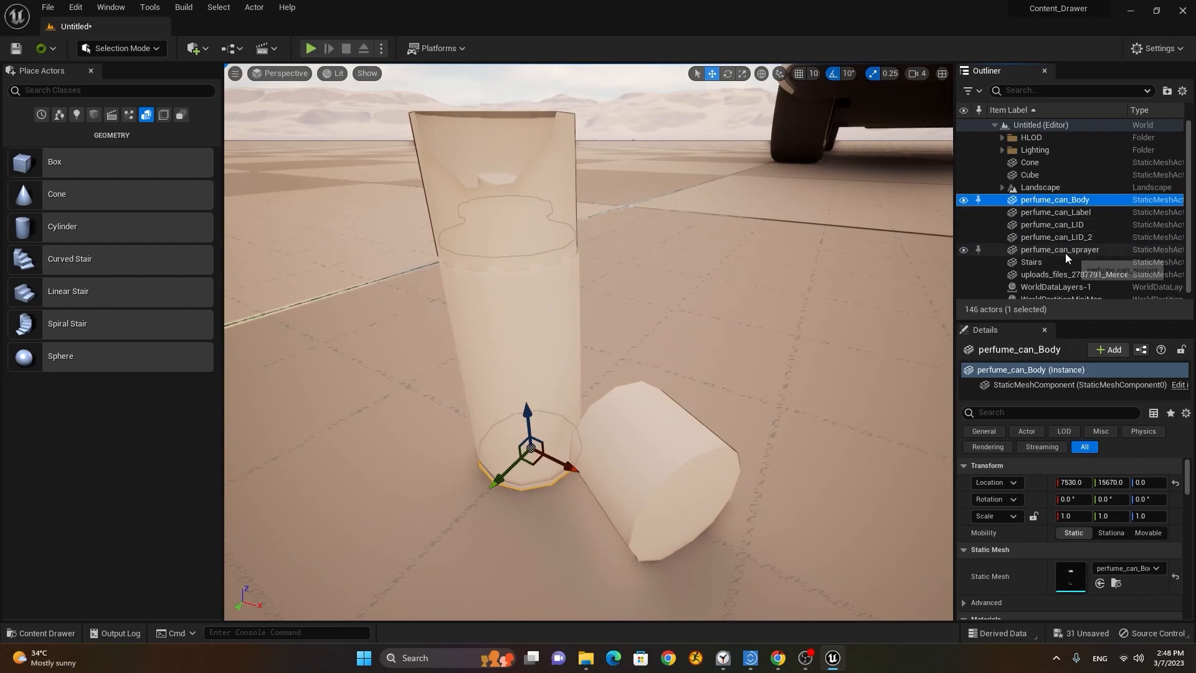
{"action": "left_click", "coordinate": [527, 318]}
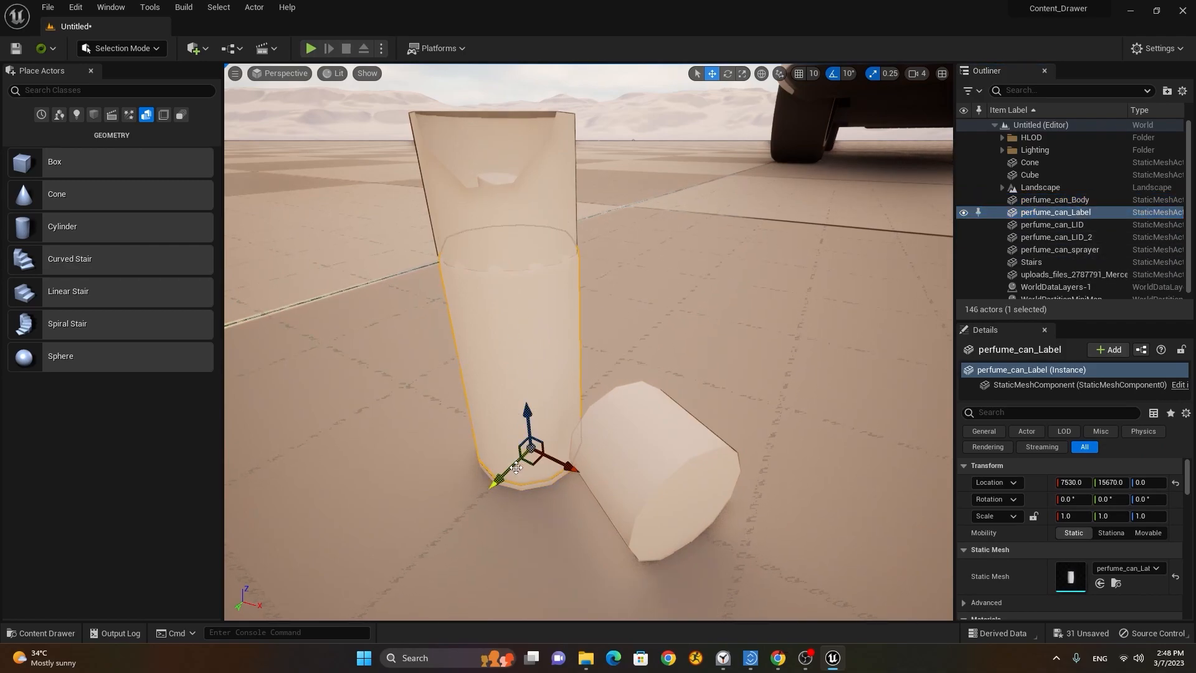
{"action": "left_click", "coordinate": [1080, 198]}
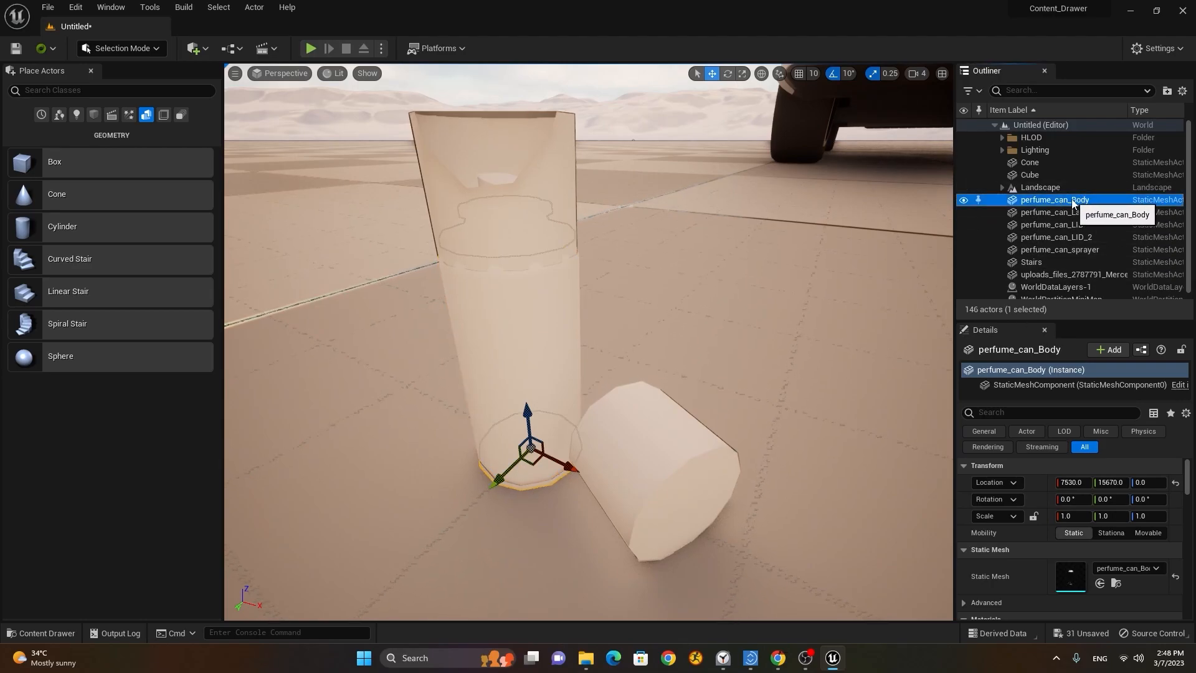
{"action": "left_click_drag", "start_coordinate": [1071, 203], "coordinate": [1069, 214]}
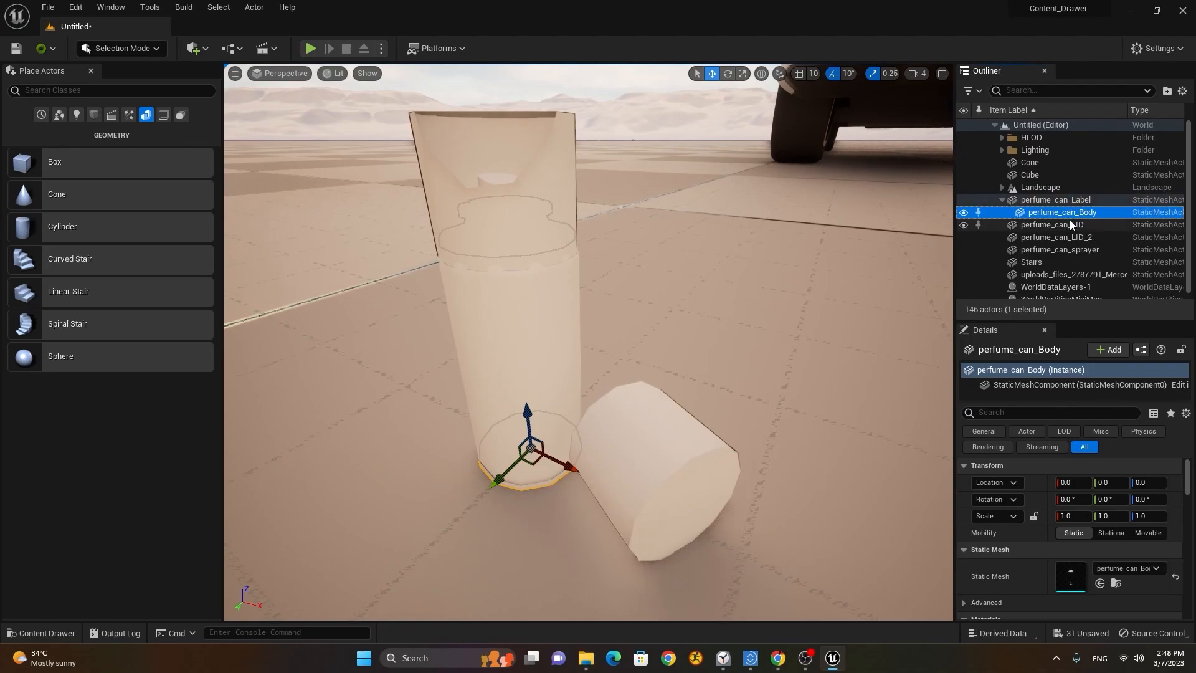
{"action": "mouse_move", "coordinate": [1067, 223]}
{"action": "left_mouse_down"}
{"action": "mouse_move", "coordinate": [1077, 203]}
{"action": "mouse_move", "coordinate": [1070, 236]}
{"action": "mouse_move", "coordinate": [1077, 203]}
{"action": "left_mouse_up"}
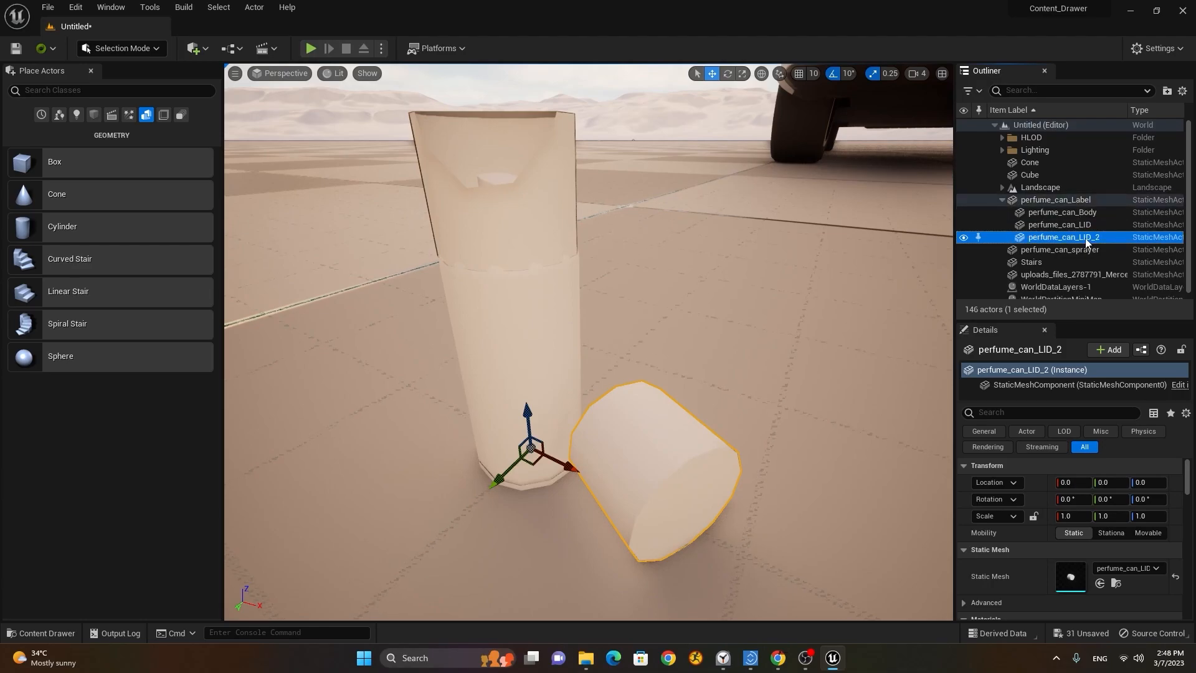
{"action": "left_click", "coordinate": [1059, 200]}
{"action": "left_click", "coordinate": [1002, 200]}
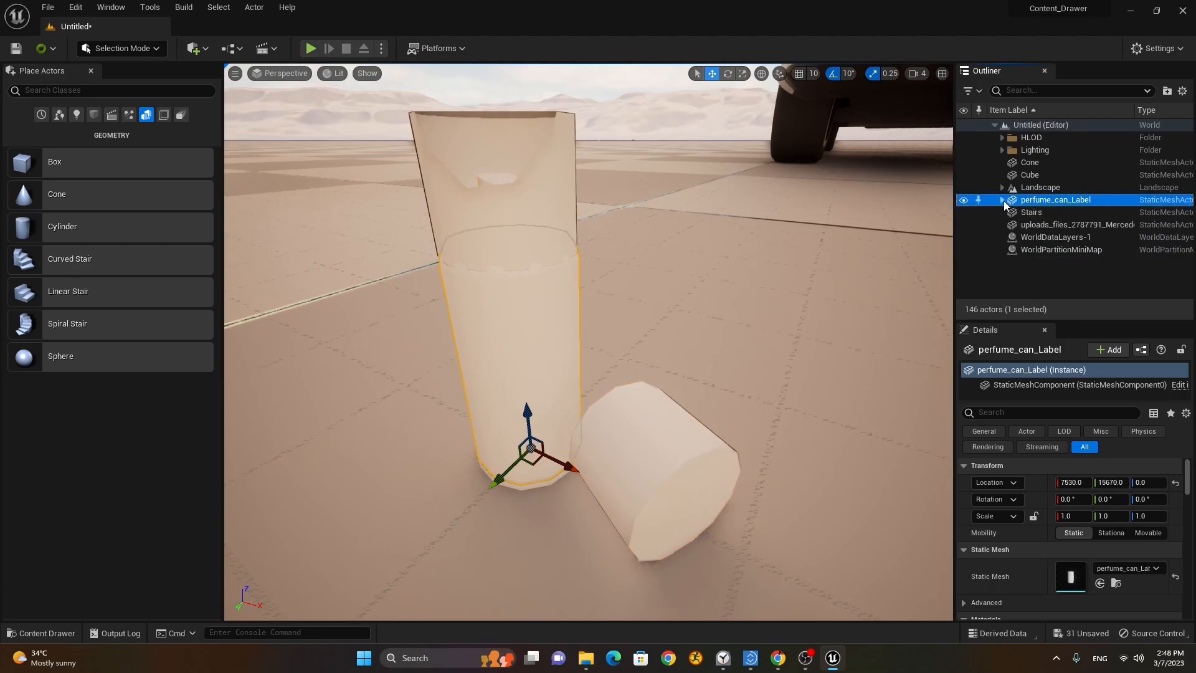
Try moving the parented perfume can along the floor to about X 7534, Y 15662.
{"action": "left_click_drag", "start_coordinate": [561, 464], "coordinate": [638, 505]}
{"action": "left_click_drag", "start_coordinate": [570, 524], "coordinate": [653, 409]}
{"action": "scroll", "coordinate": [804, 359], "scroll_direction": "down", "scroll_amount": 6}
{"action": "scroll", "coordinate": [804, 358], "scroll_direction": "up", "scroll_amount": 3}
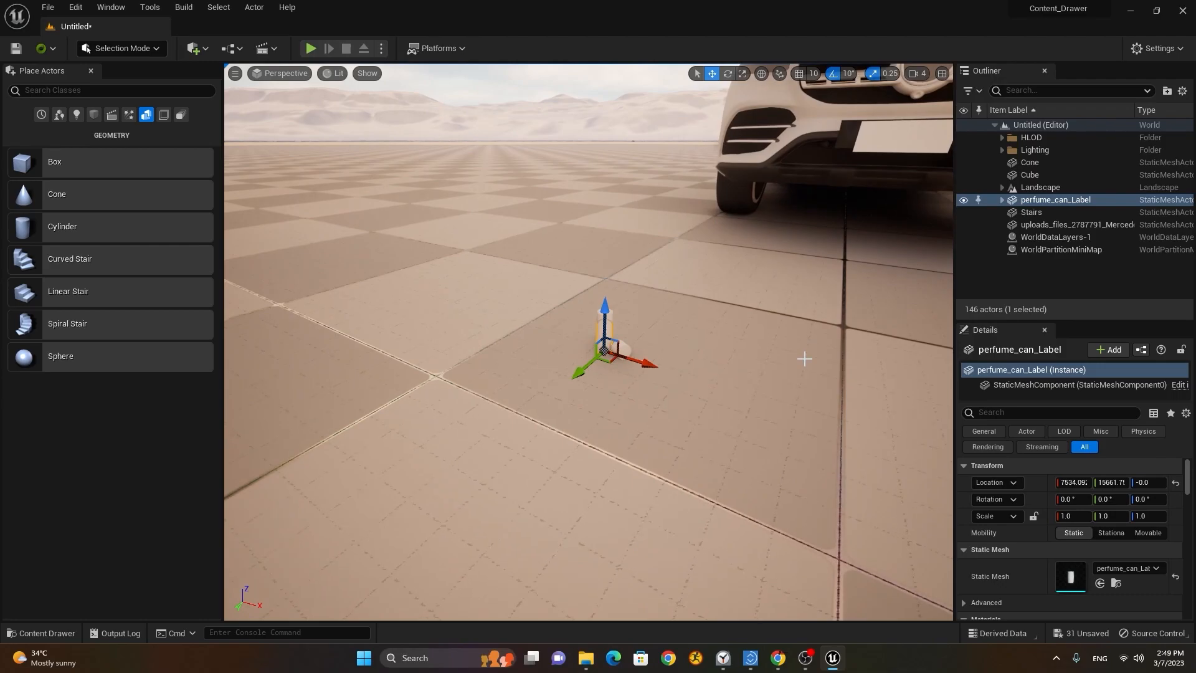
Scale the perfume_can_Label parent and its attached parts uniformly to 5.25.
{"action": "key", "text": "r"}
{"action": "left_click_drag", "start_coordinate": [604, 350], "coordinate": [679, 311]}
{"action": "scroll", "coordinate": [604, 350], "scroll_direction": "down", "scroll_amount": 5}
{"action": "left_click_drag", "start_coordinate": [604, 351], "coordinate": [536, 383], "text": "alt"}
{"action": "scroll", "coordinate": [566, 374], "scroll_direction": "up", "scroll_amount": 5}
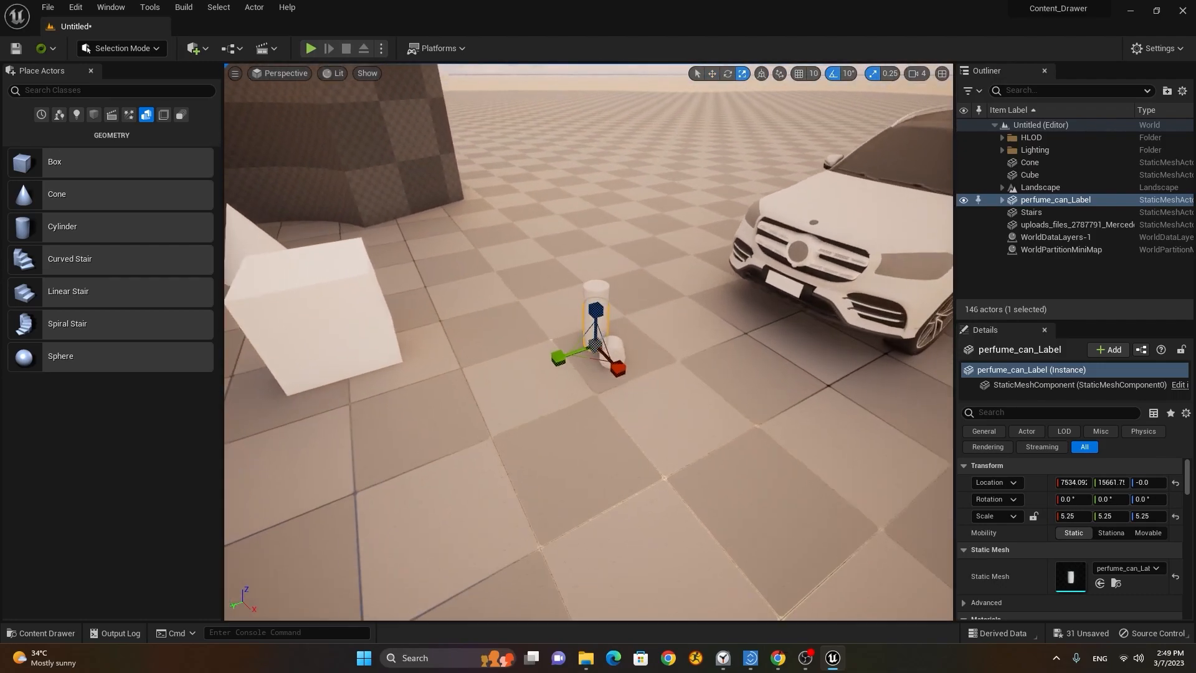
Move the enlarged perfume can across the floor to about X 7518, Y 15539.
{"action": "key", "text": "w"}
{"action": "left_click_drag", "start_coordinate": [552, 361], "coordinate": [667, 354]}
{"action": "left_click_drag", "start_coordinate": [749, 334], "coordinate": [737, 325]}
{"action": "left_click_drag", "start_coordinate": [746, 386], "coordinate": [699, 341], "text": "alt"}
Focus on the perfume_can_Label parent actor and rename it Perfume_Bottle.
{"action": "double_click", "coordinate": [1052, 199]}
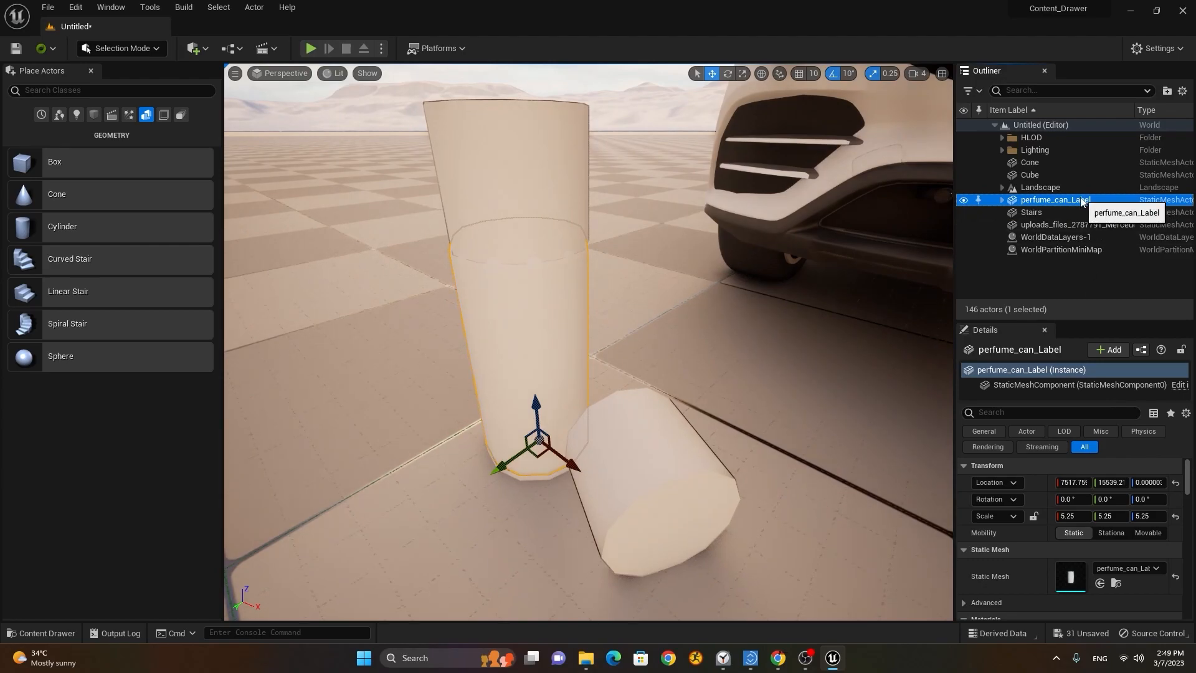
{"action": "key", "text": "F2"}
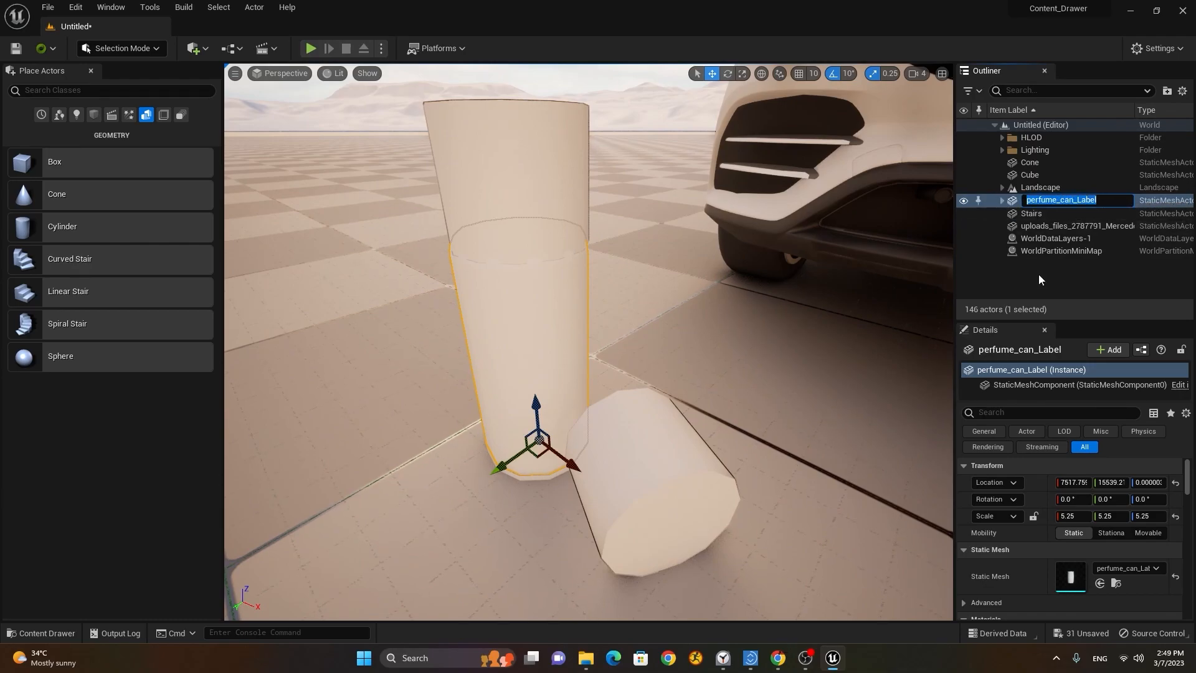
{"action": "type", "text": "Perfume_Bottle"}
{"action": "key", "text": "Return"}
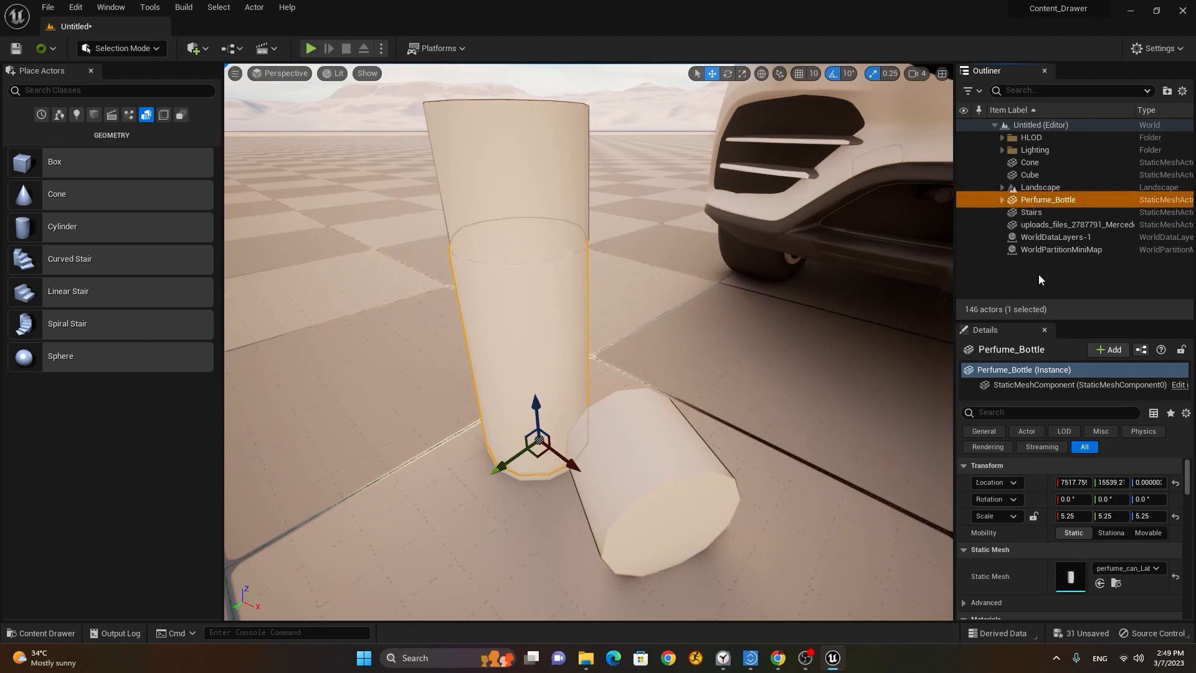
Clear the actor selection and pull the view back over the car, the perfume bottle and the simple shapes.
{"action": "left_click", "coordinate": [1031, 212]}
{"action": "left_click", "coordinate": [1031, 213]}
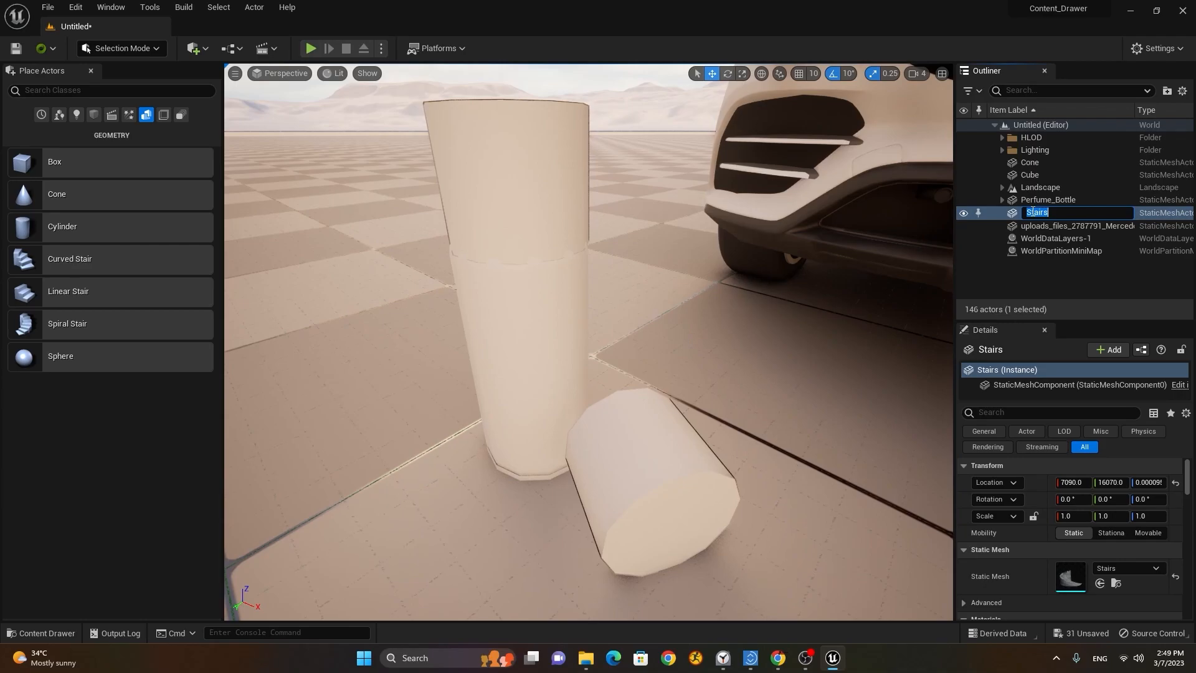
{"action": "left_click", "coordinate": [1053, 267]}
{"action": "scroll", "coordinate": [715, 349], "scroll_direction": "down", "scroll_amount": 10}
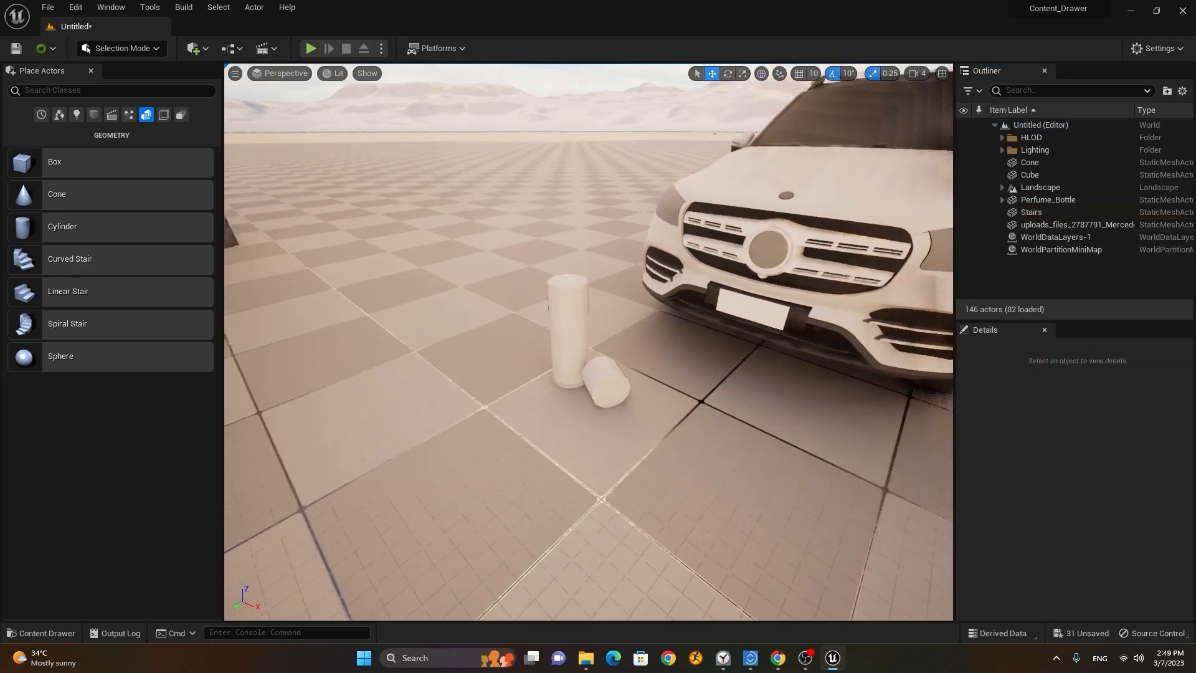
{"action": "right_click_drag", "start_coordinate": [724, 351], "coordinate": [723, 320]}
{"action": "scroll", "coordinate": [760, 342], "scroll_direction": "down", "scroll_amount": 2}
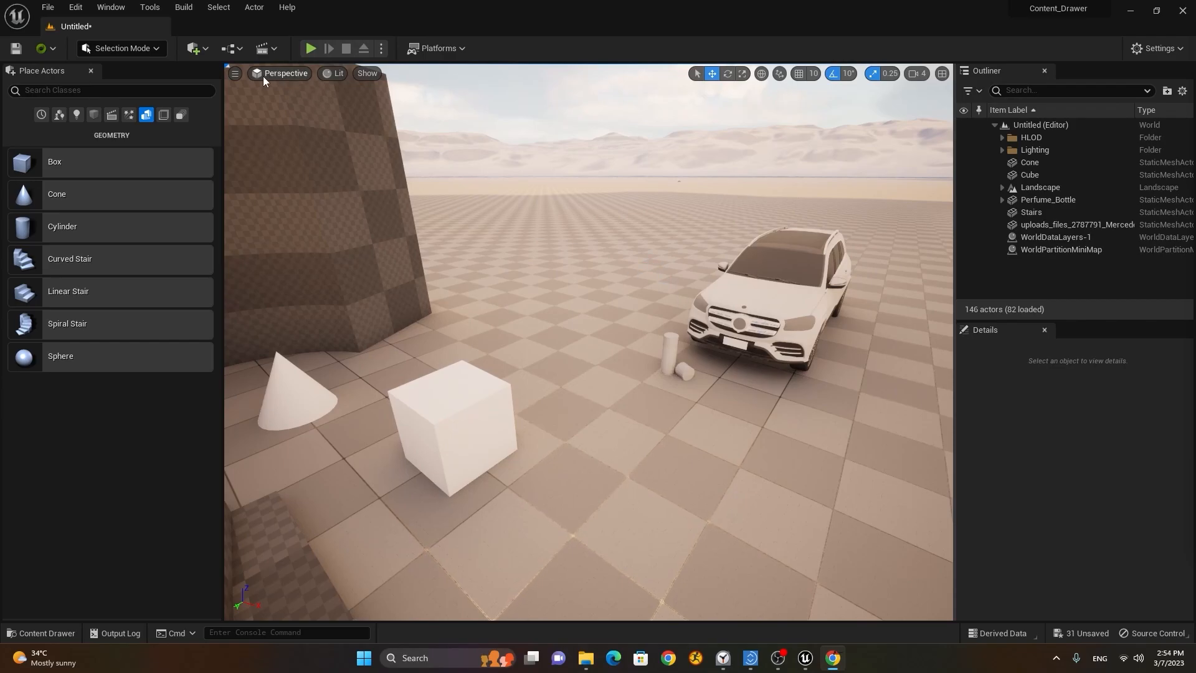
Open the Unreal Marketplace from the editor and switch to the Epic Games Launcher's Marketplace page.
{"action": "left_click", "coordinate": [196, 51]}
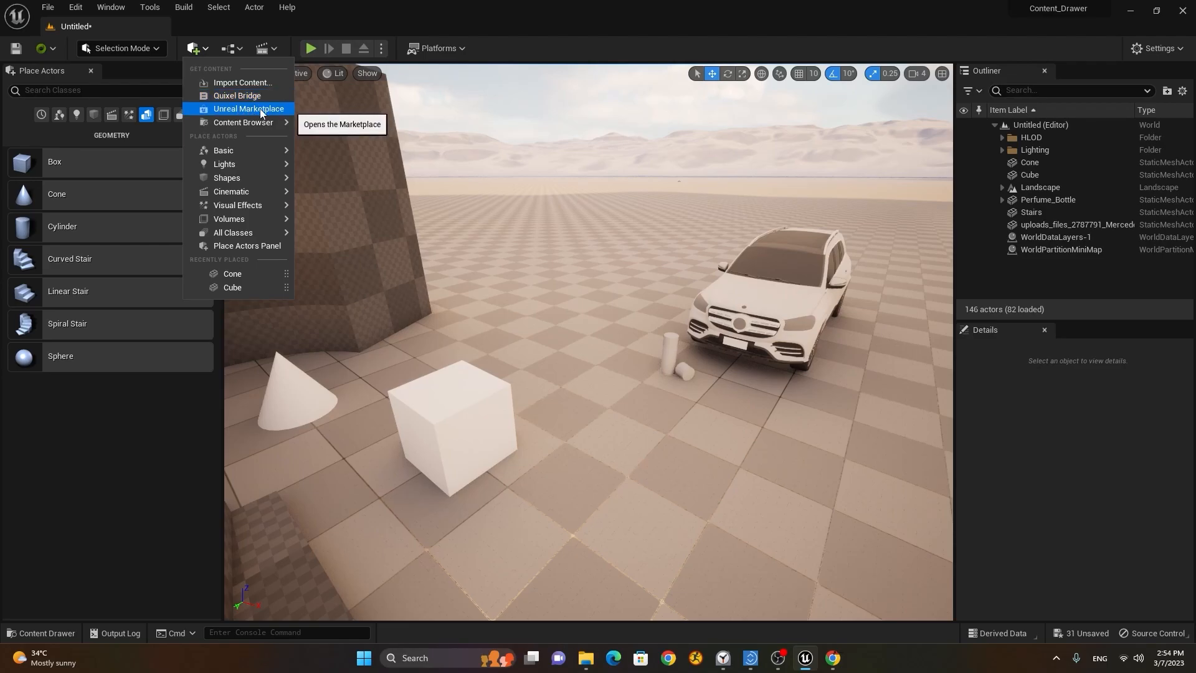
{"action": "left_click", "coordinate": [260, 109]}
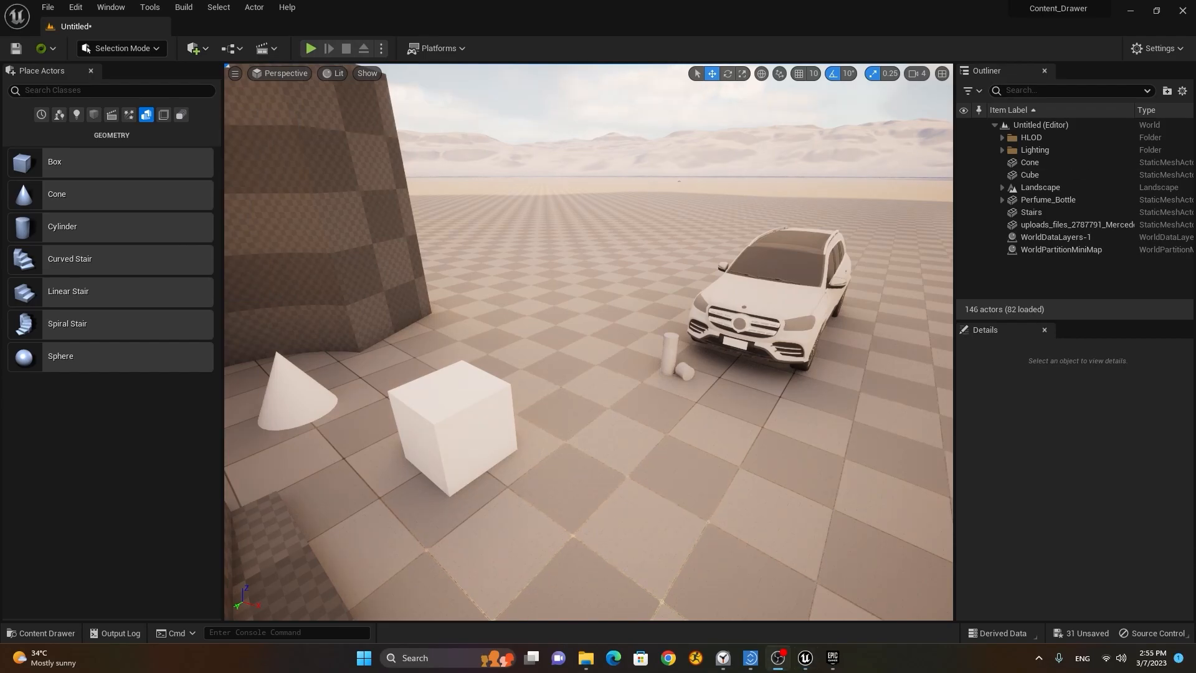
{"action": "left_click", "coordinate": [833, 657]}
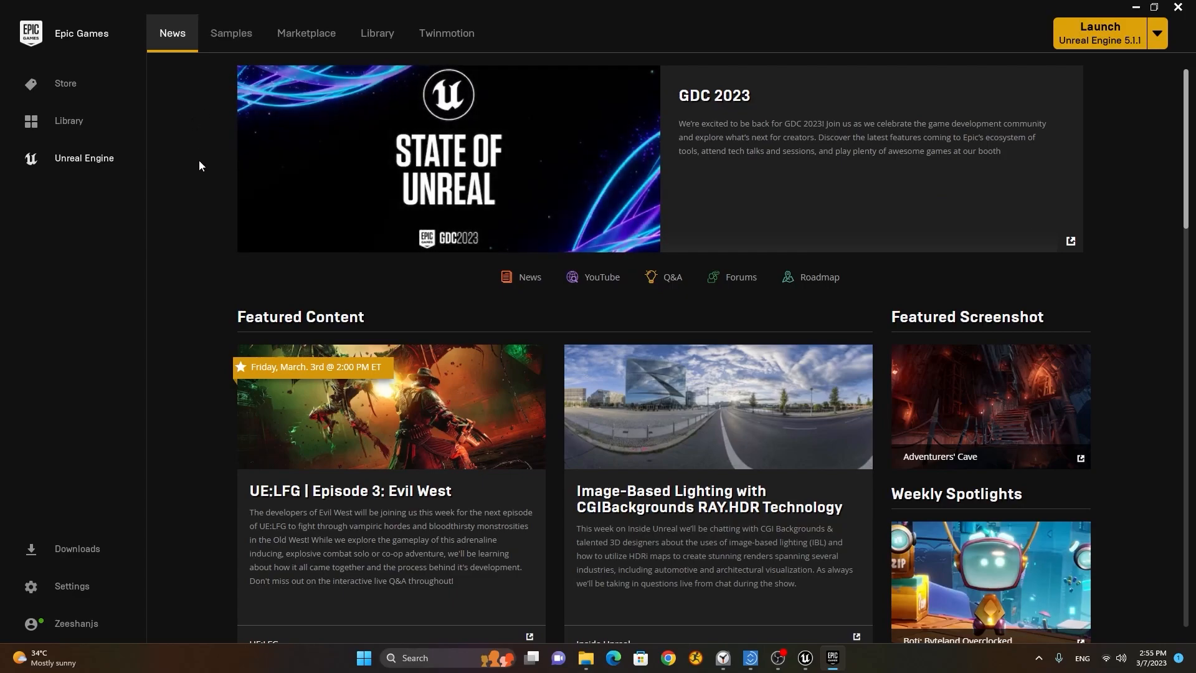
{"action": "left_click", "coordinate": [305, 37]}
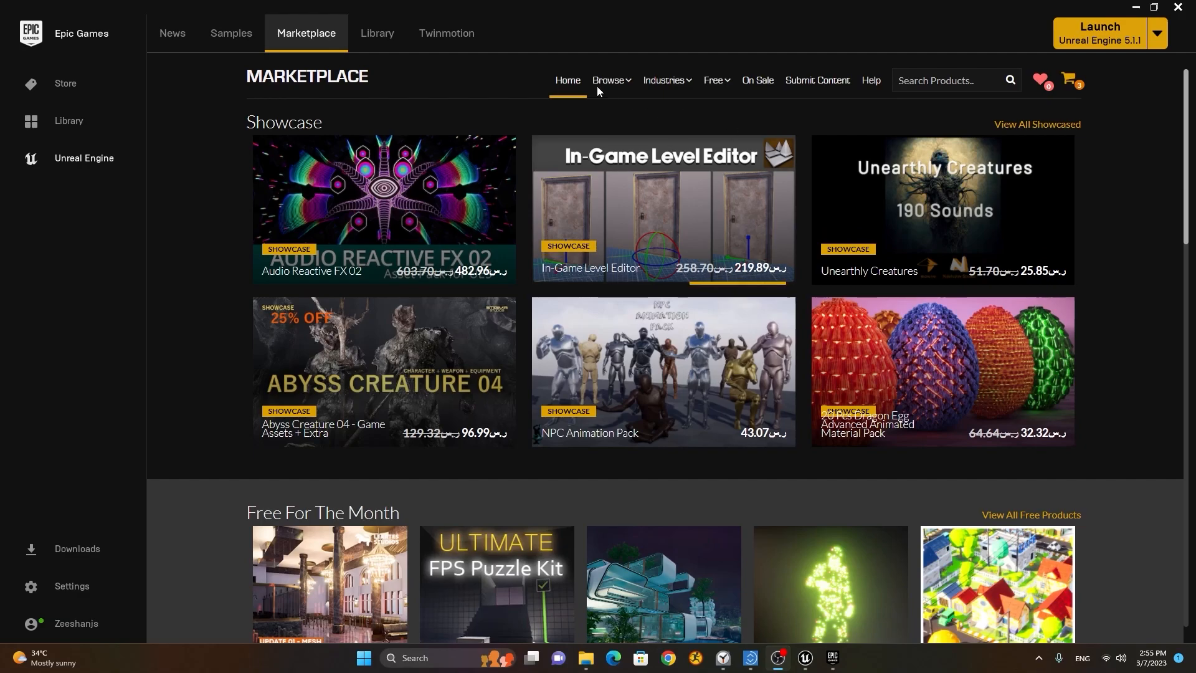
Look over the Marketplace's browse categories, industries and free options, and its featured, free-of-the-month and discounted products.
{"action": "mouse_move", "coordinate": [593, 92]}
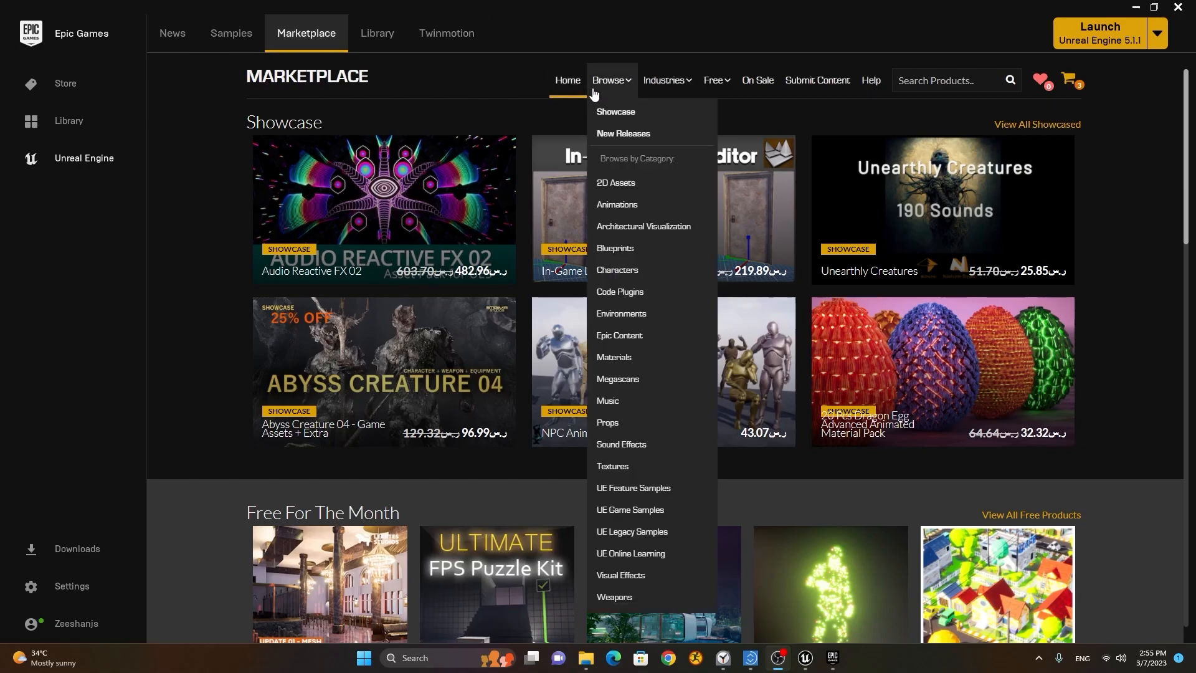
{"action": "mouse_move", "coordinate": [669, 95]}
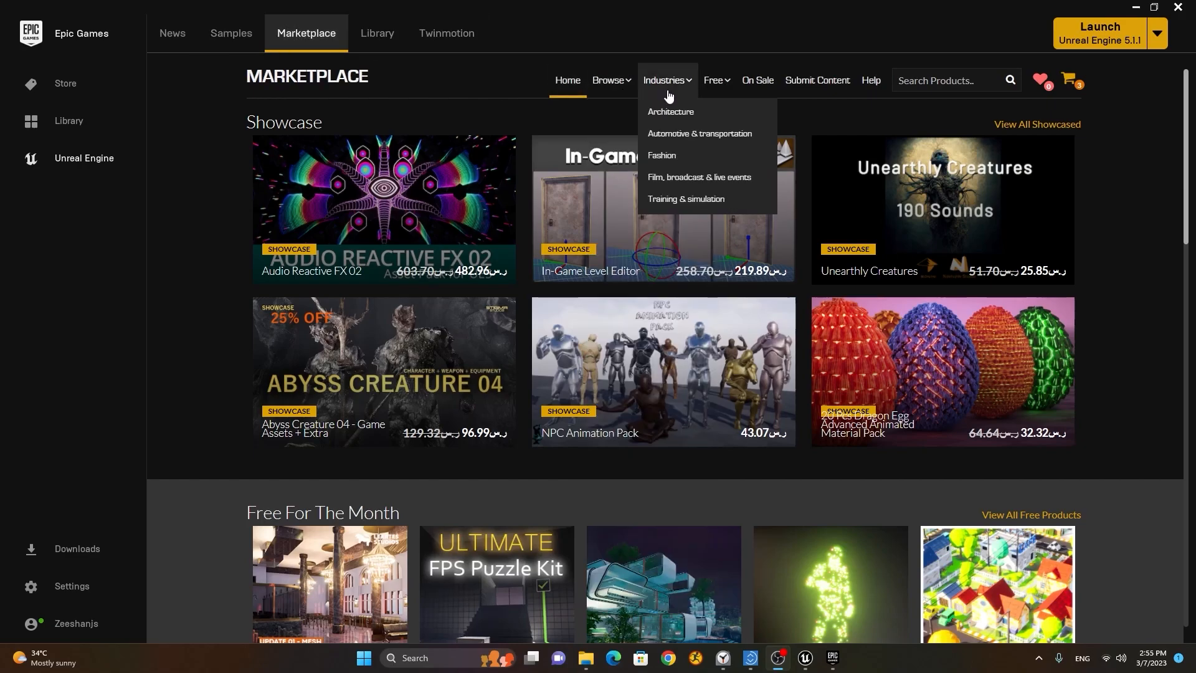
{"action": "mouse_move", "coordinate": [710, 93]}
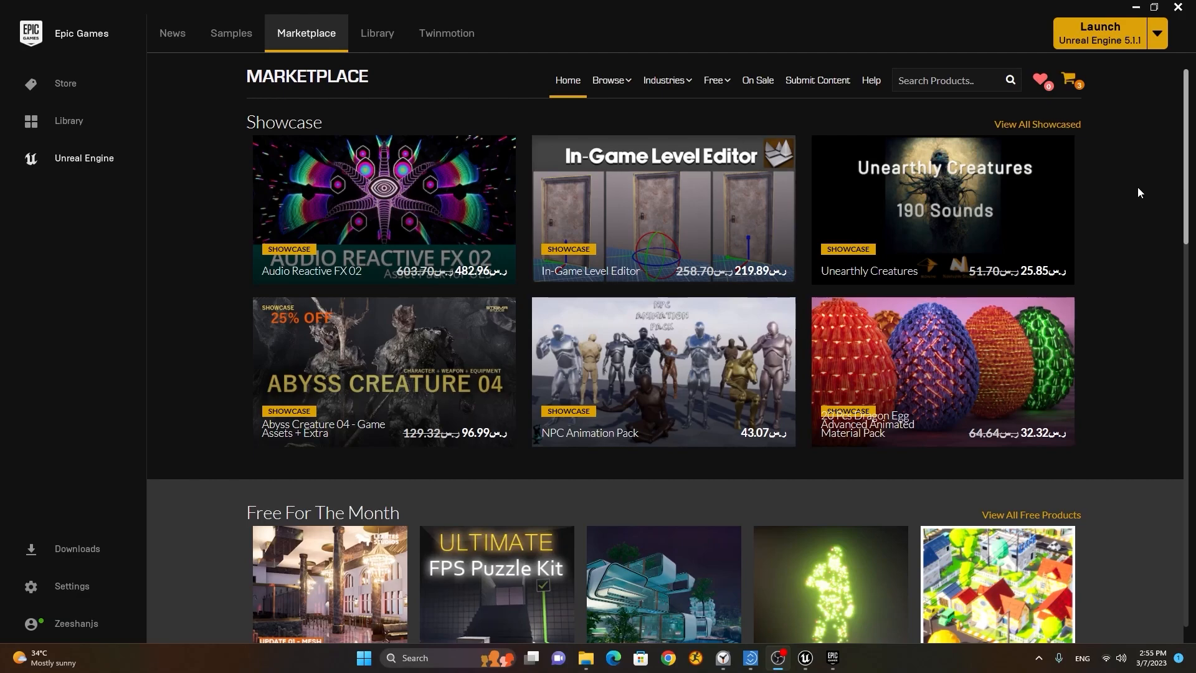
{"action": "scroll", "coordinate": [1137, 188], "scroll_direction": "down", "scroll_amount": 4}
{"action": "scroll", "coordinate": [1137, 187], "scroll_direction": "down", "scroll_amount": 3}
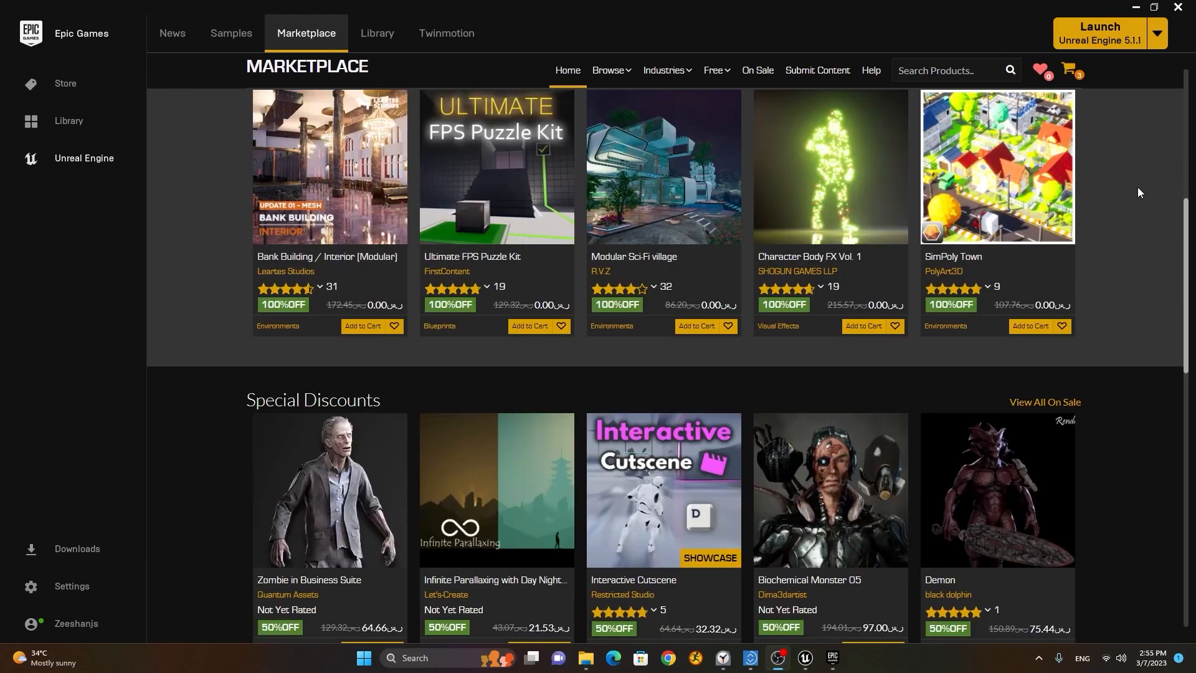
{"action": "left_click_drag", "start_coordinate": [1185, 241], "coordinate": [1190, 136]}
{"action": "left_click", "coordinate": [1185, 87]}
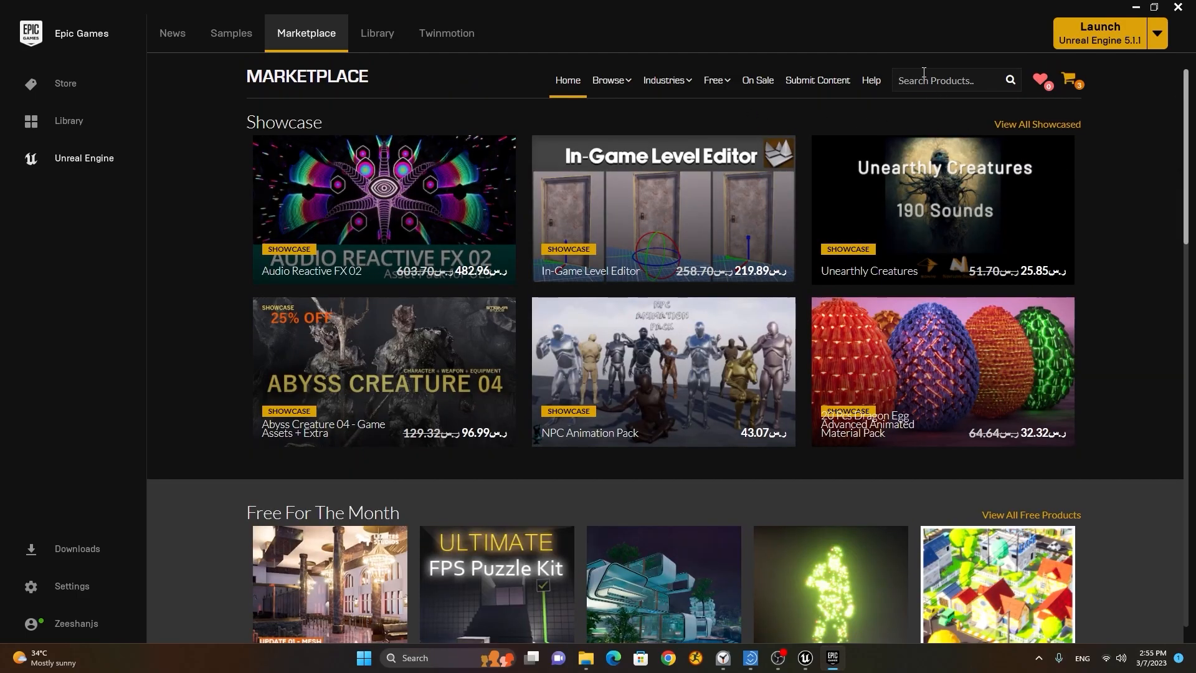
Search the Marketplace for furniture and limit the results to free products.
{"action": "type", "text": "furniture"}
{"action": "key", "text": "Return"}
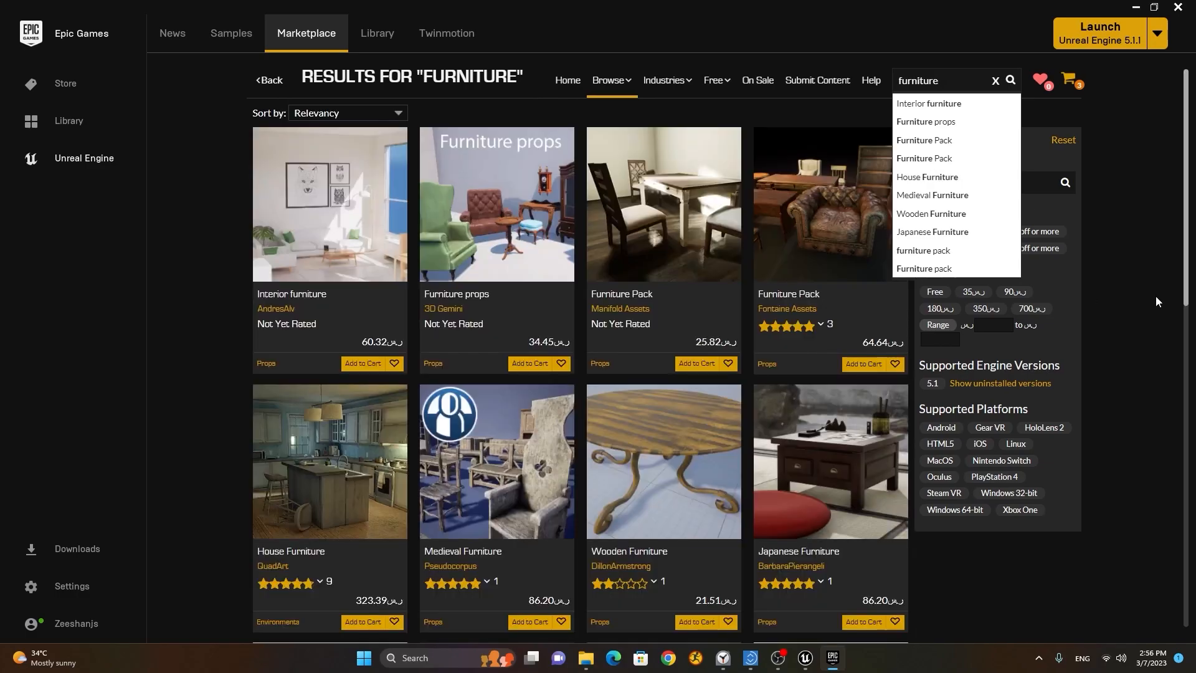
{"action": "left_click", "coordinate": [1118, 302]}
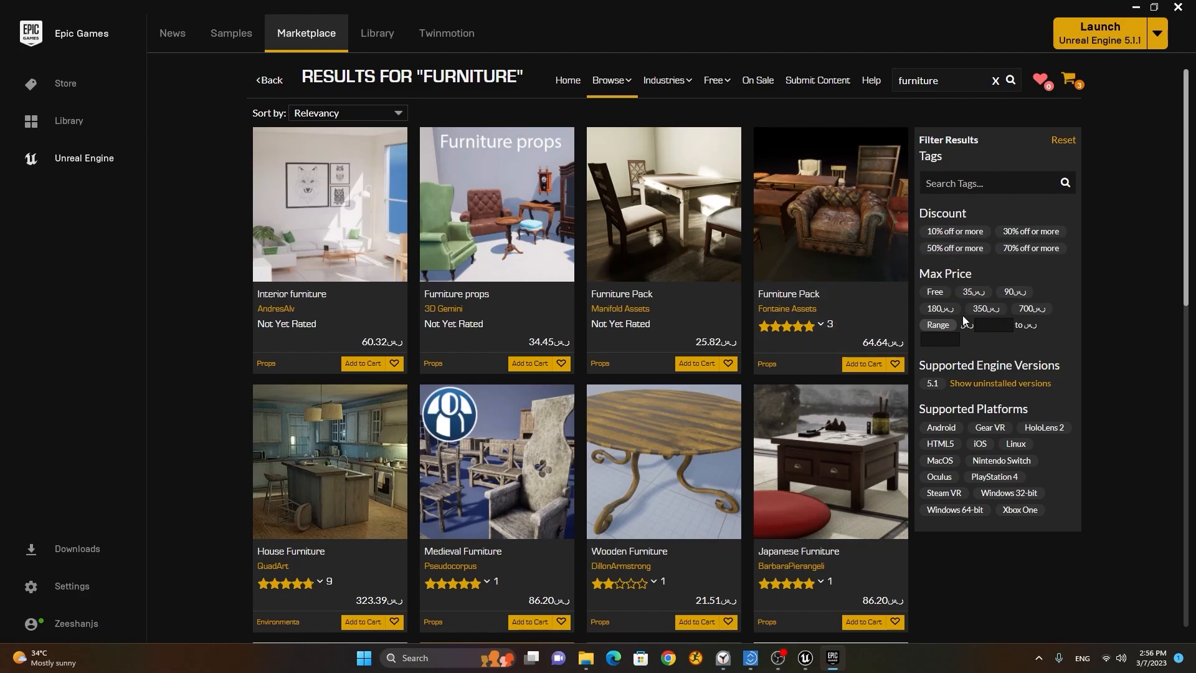
{"action": "left_click", "coordinate": [935, 293]}
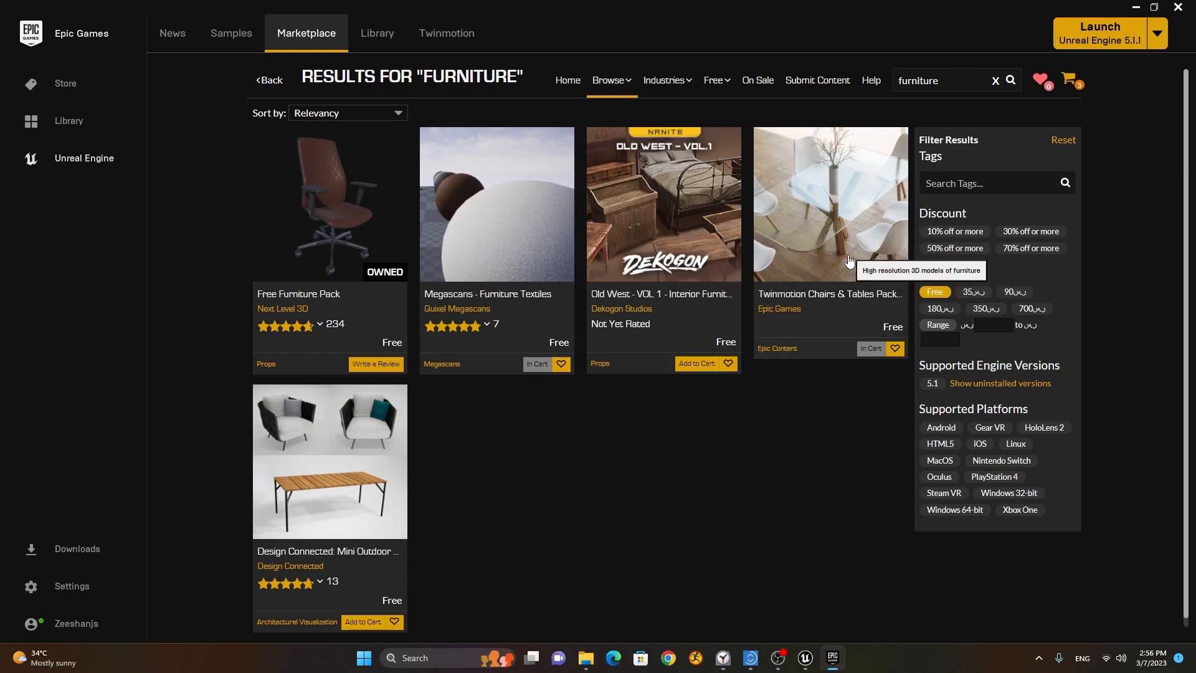
Open the Twinmotion Chairs & Tables Pack 1 product page and acquire the pack for free.
{"action": "left_click", "coordinate": [819, 249]}
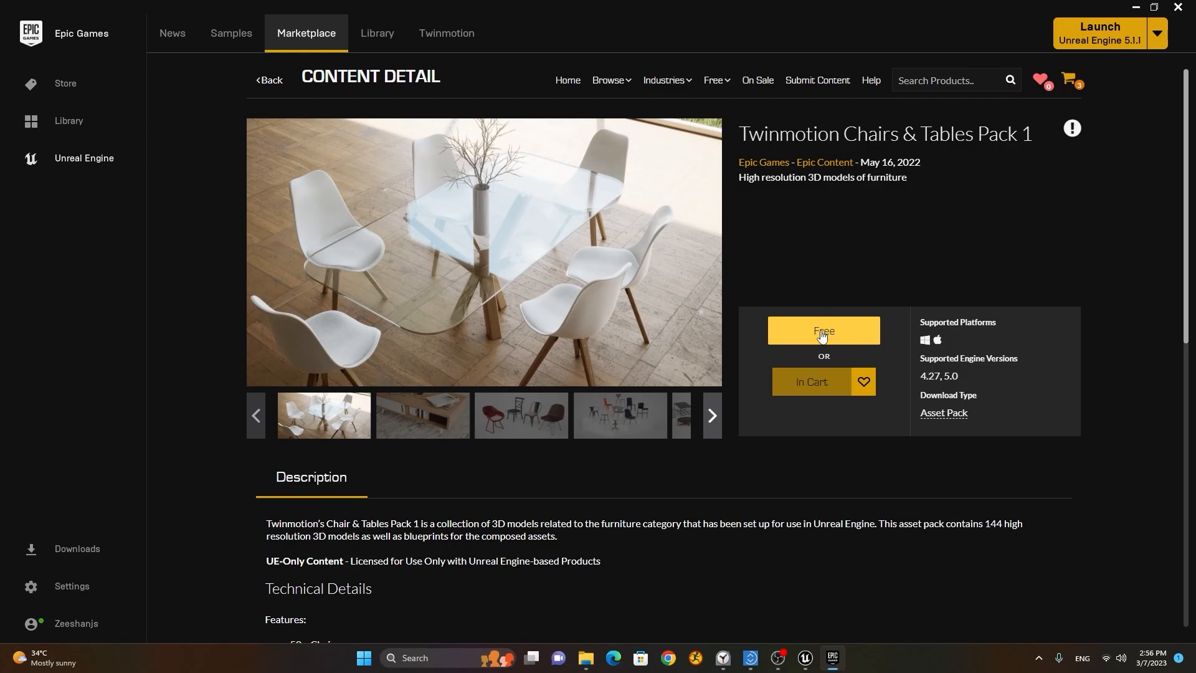
{"action": "left_click", "coordinate": [822, 335]}
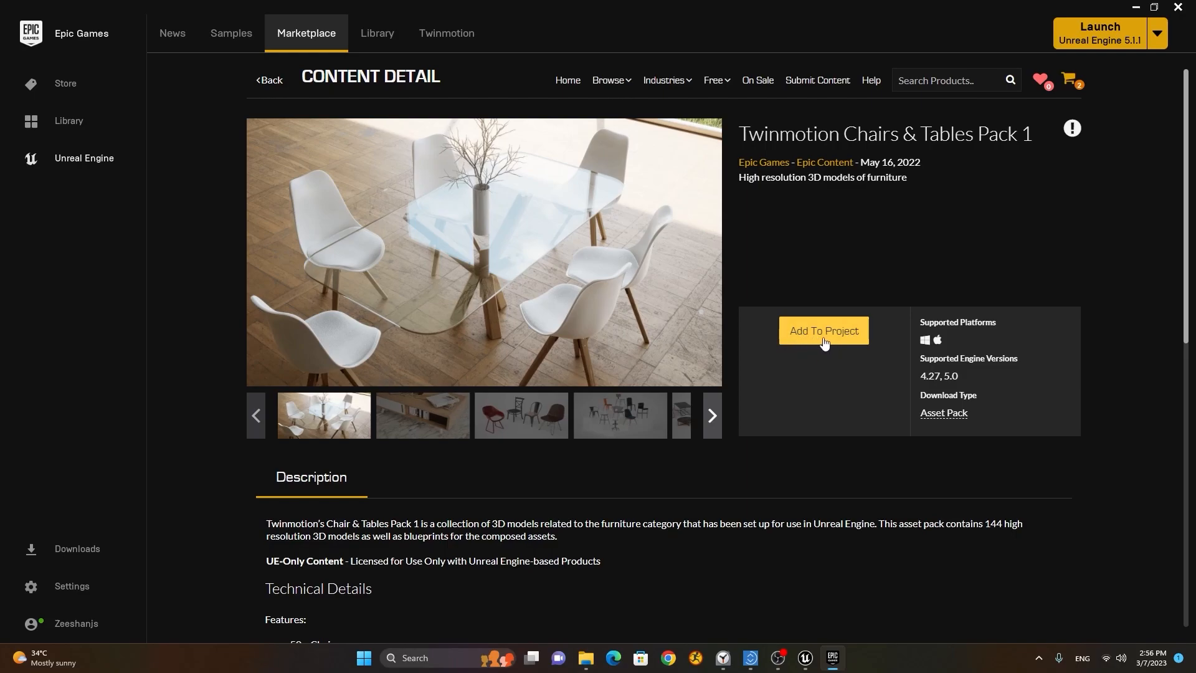
Add the chairs and tables pack to the Content_Drawer project, showing all projects and choosing version 5.0 for the asset.
{"action": "left_click", "coordinate": [826, 343]}
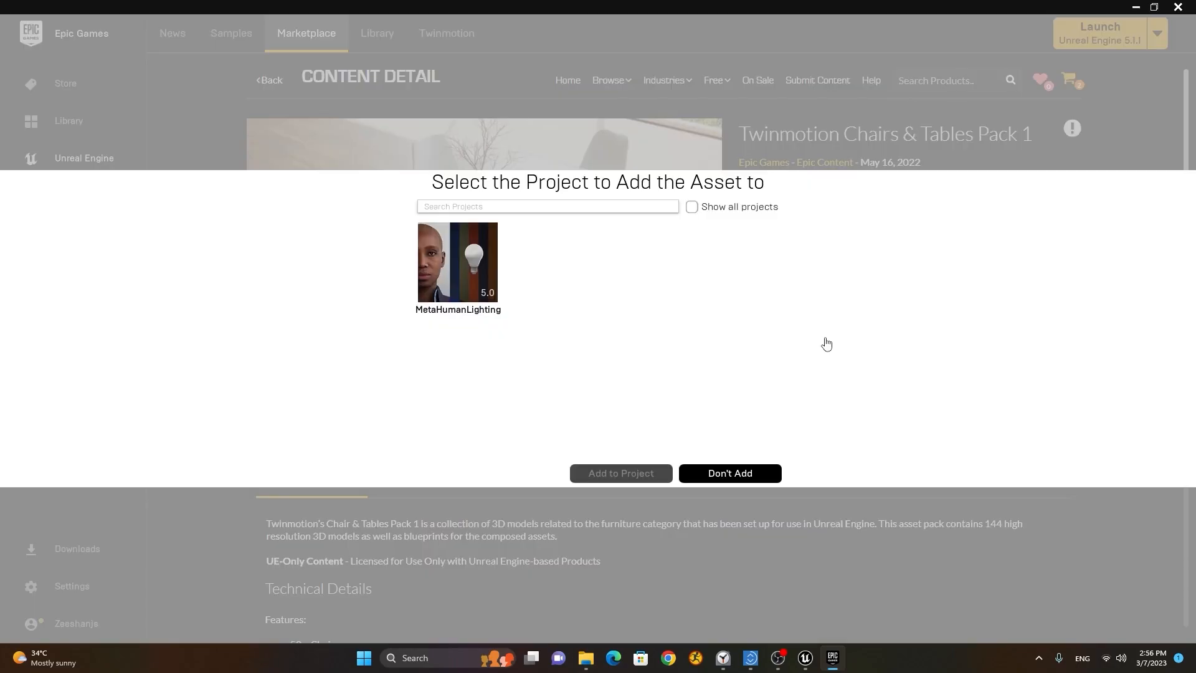
{"action": "left_click", "coordinate": [691, 207]}
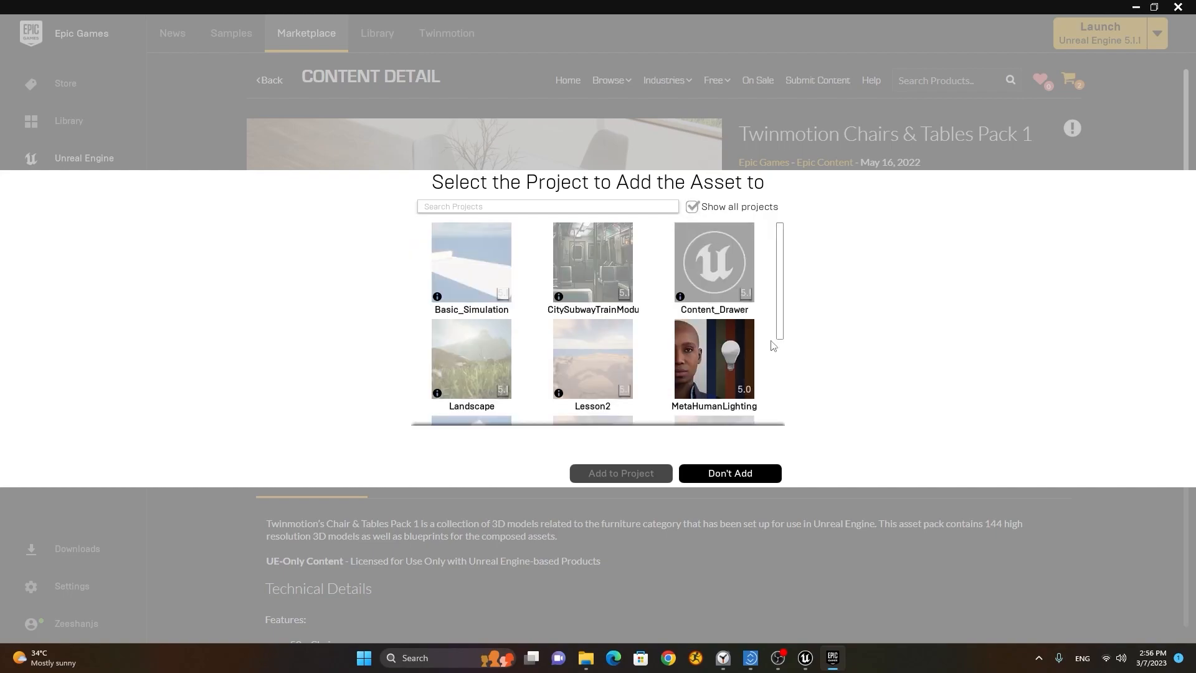
{"action": "mouse_move", "coordinate": [779, 327]}
{"action": "left_mouse_down"}
{"action": "mouse_move", "coordinate": [780, 412]}
{"action": "mouse_move", "coordinate": [785, 310]}
{"action": "mouse_move", "coordinate": [784, 336]}
{"action": "left_mouse_up"}
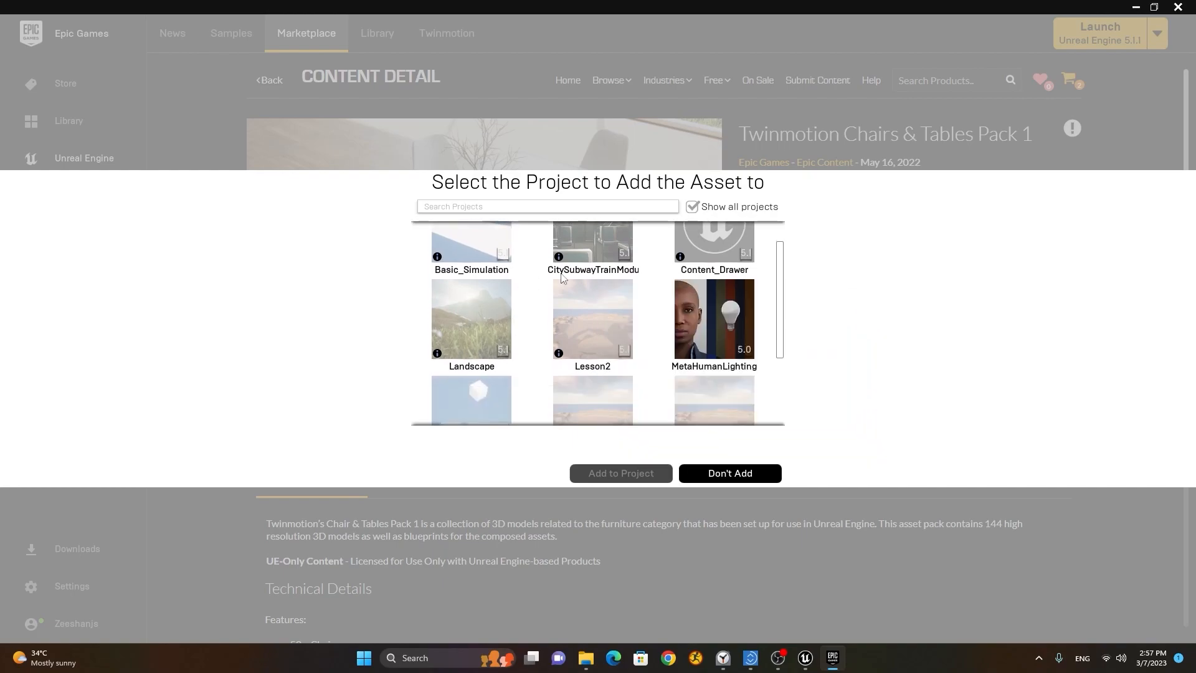
{"action": "left_click_drag", "start_coordinate": [779, 352], "coordinate": [787, 323]}
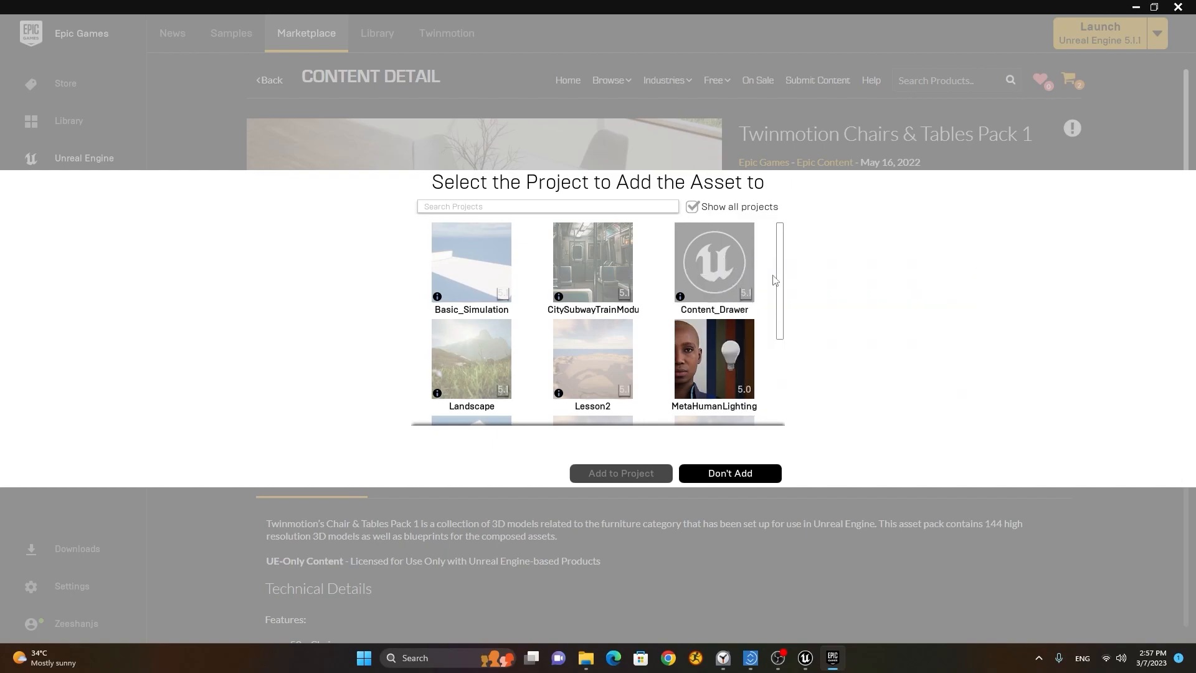
{"action": "mouse_move", "coordinate": [694, 268]}
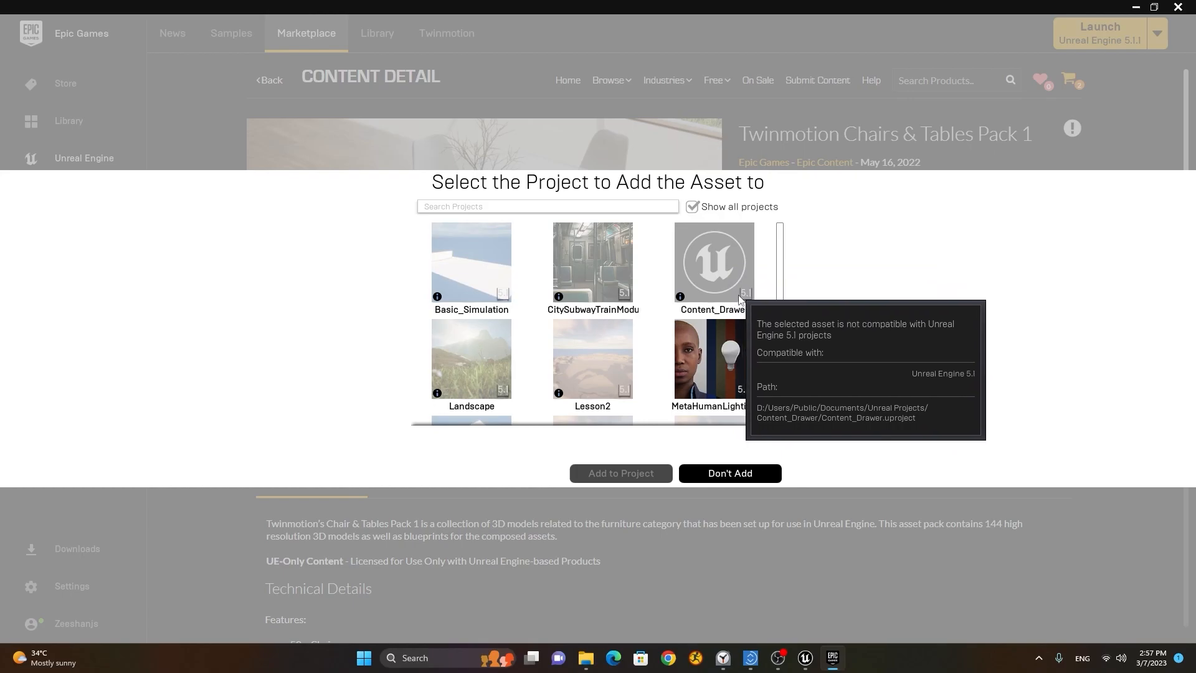
{"action": "left_click", "coordinate": [708, 256]}
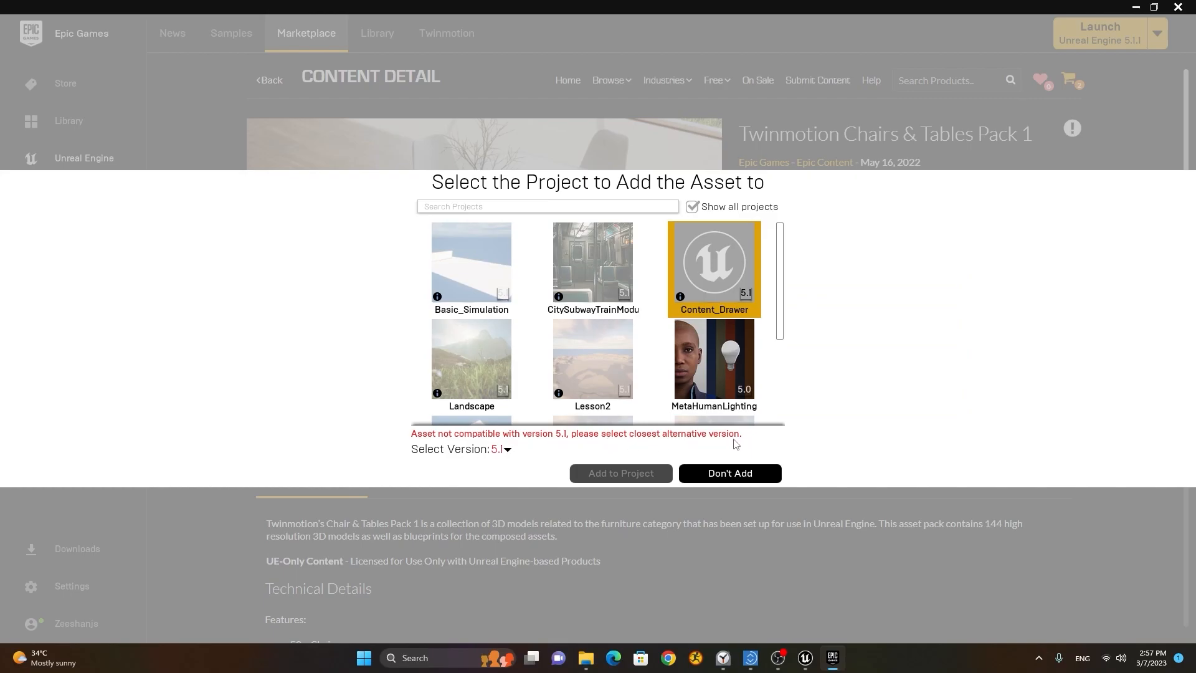
{"action": "left_click", "coordinate": [507, 449]}
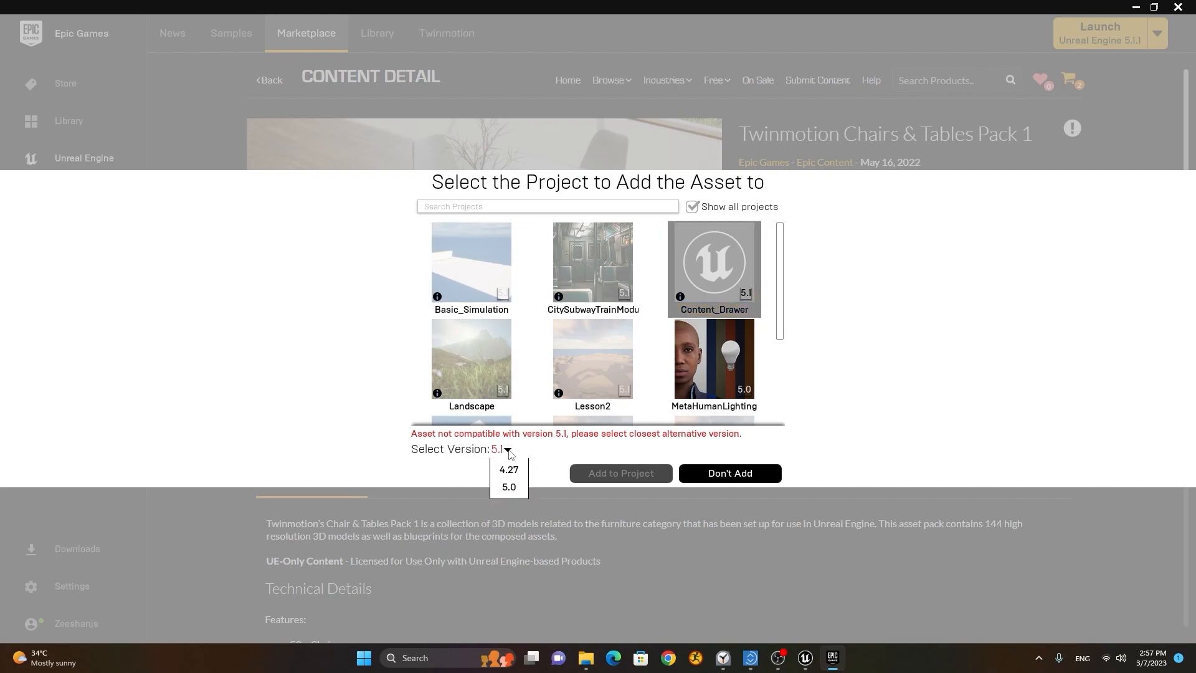
{"action": "left_click", "coordinate": [512, 486]}
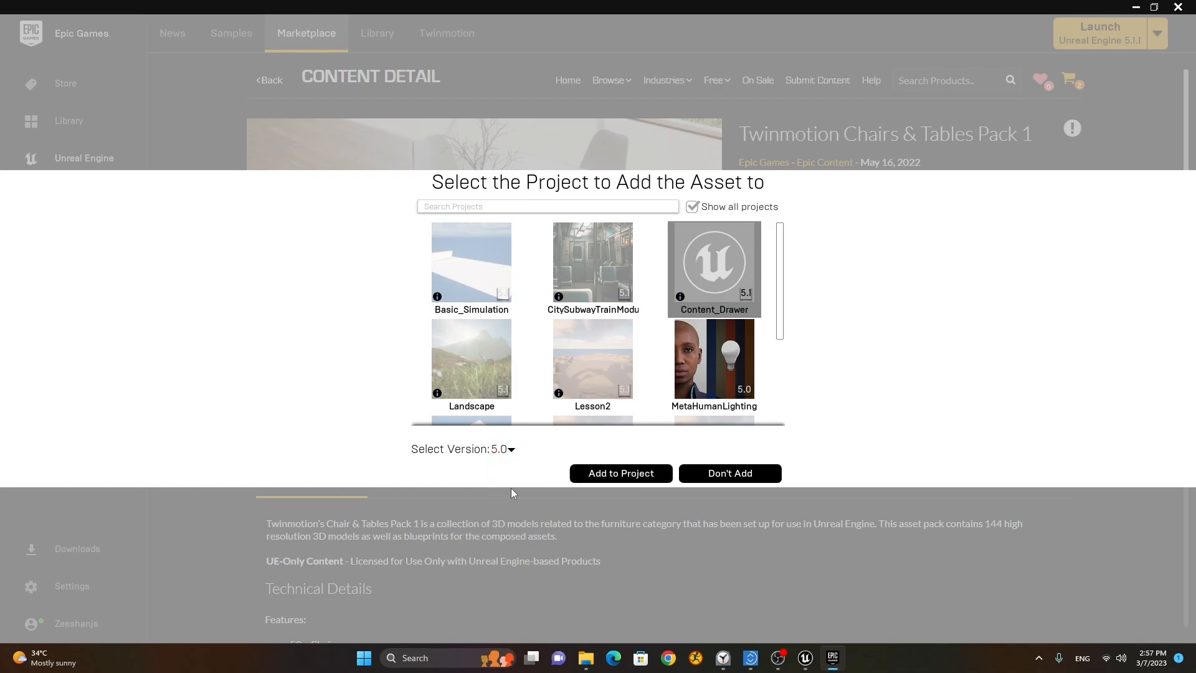
{"action": "left_click", "coordinate": [630, 476]}
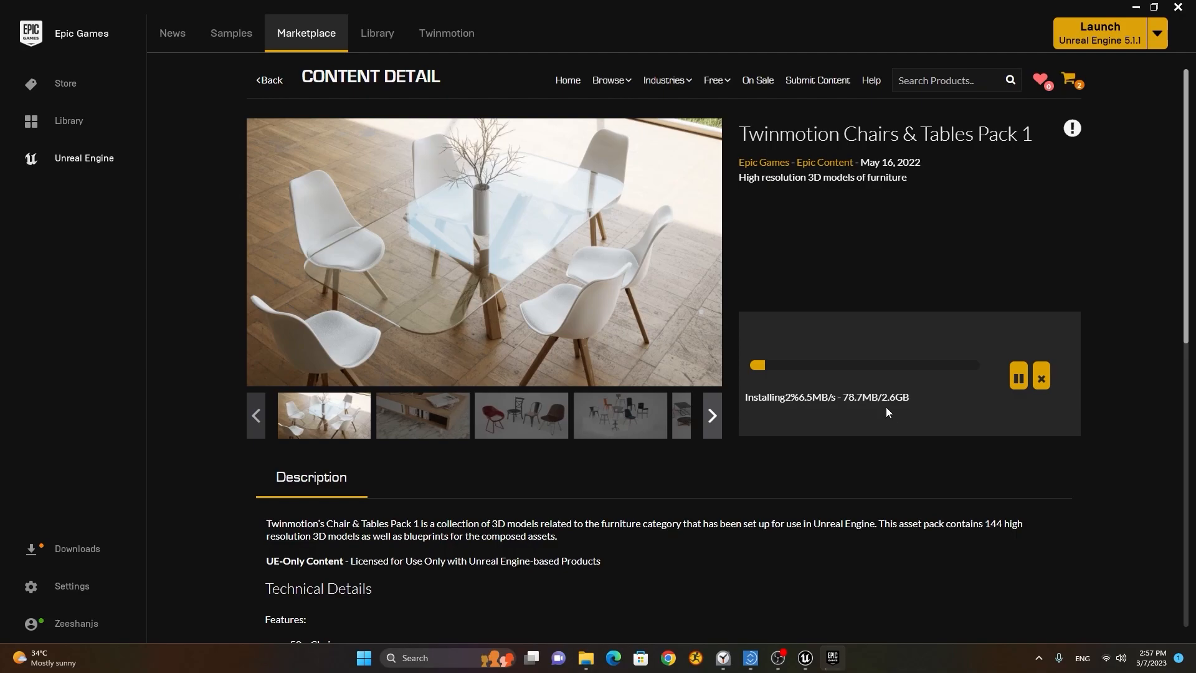
Switch to the Unreal Editor, collapse the Meshes folder to check the project's top-level content folders, and minimize the editor.
{"action": "left_click", "coordinate": [803, 666]}
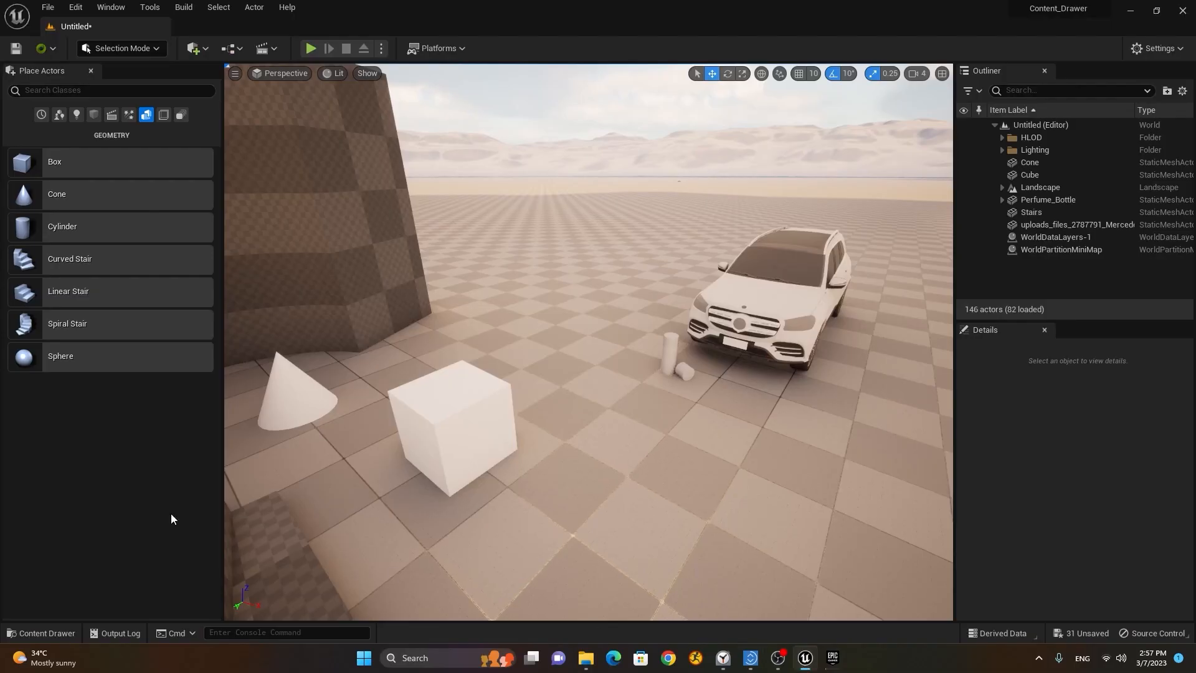
{"action": "left_click", "coordinate": [42, 632]}
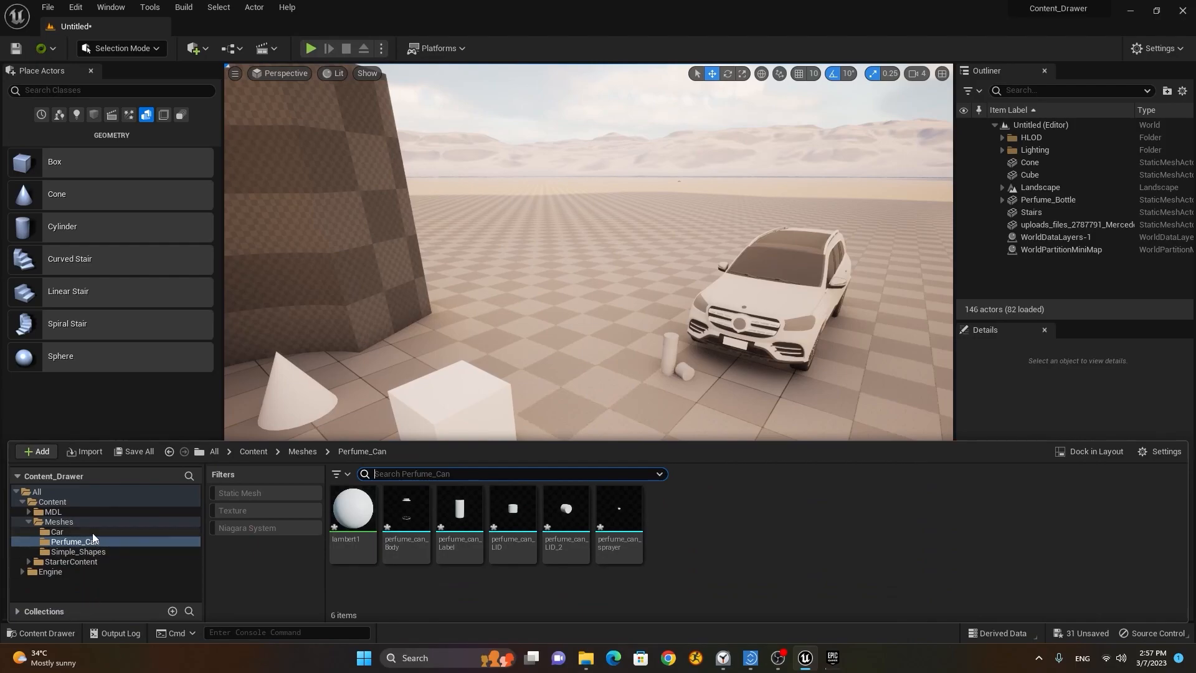
{"action": "left_click", "coordinate": [30, 521]}
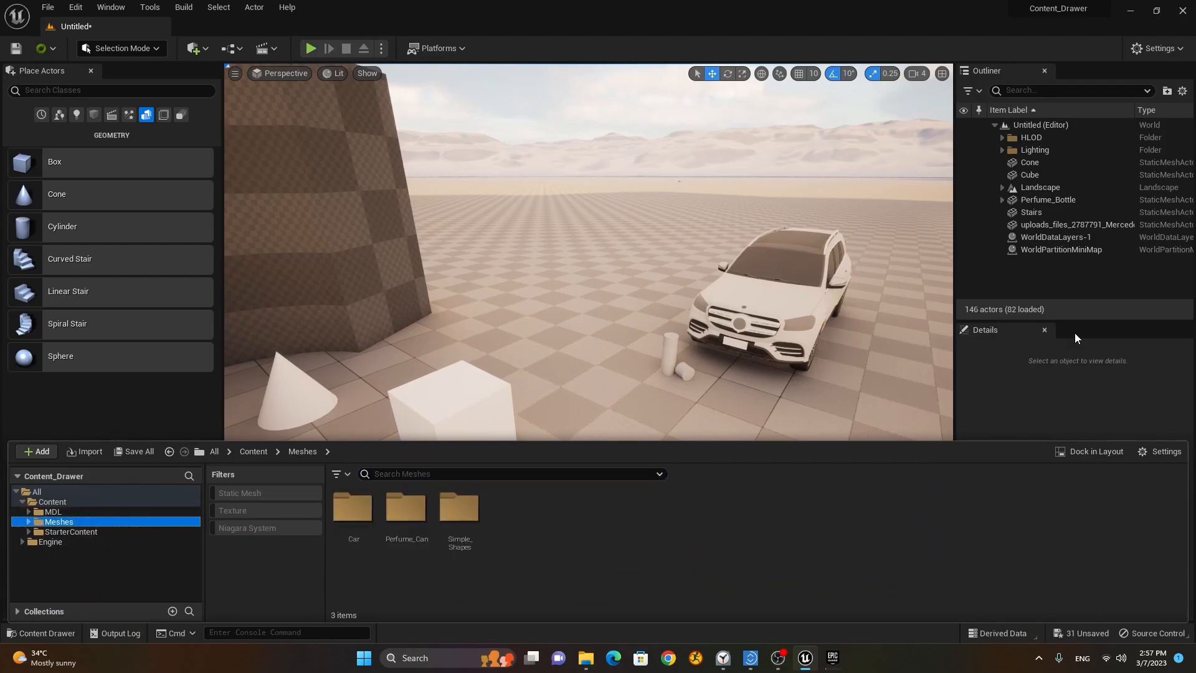
{"action": "left_click", "coordinate": [1130, 10]}
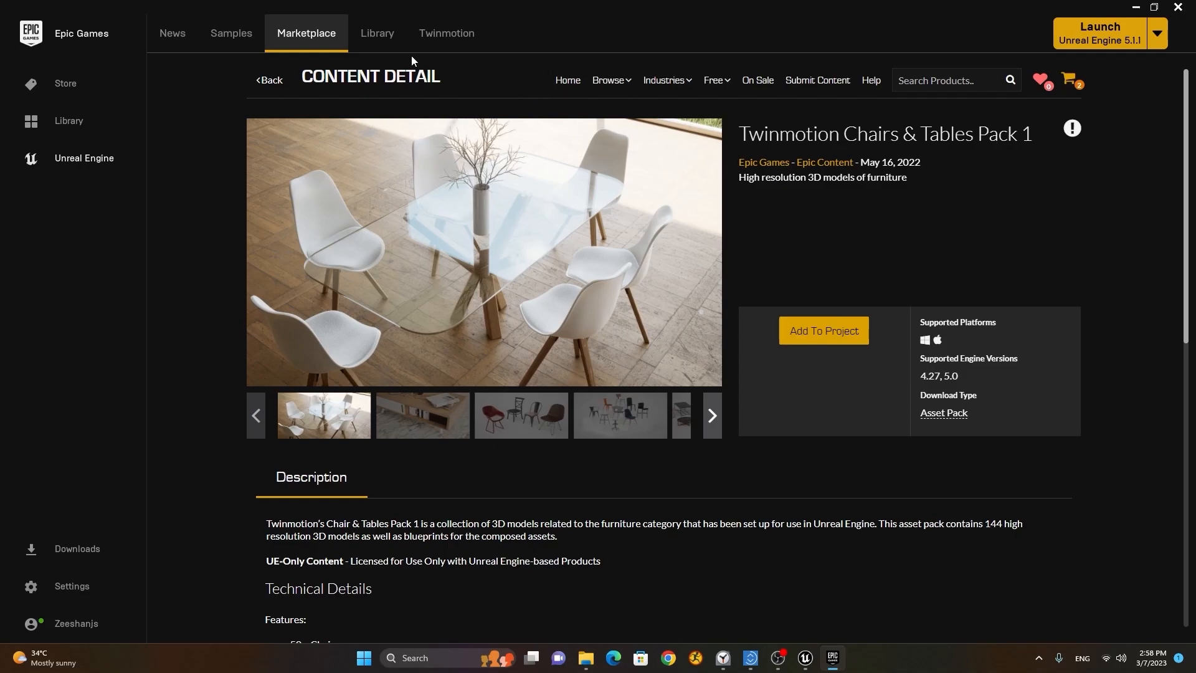
View the Unreal Engine library in the launcher and examine the acquired assets in the Vault.
{"action": "left_click", "coordinate": [377, 37]}
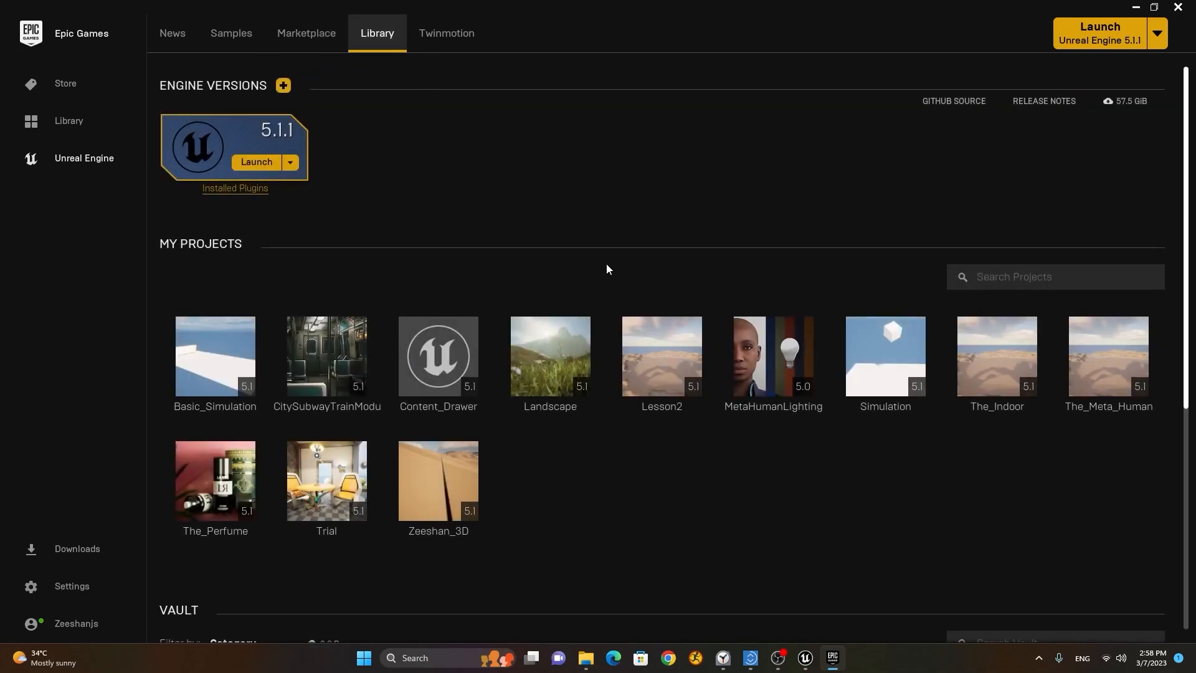
{"action": "scroll", "coordinate": [604, 269], "scroll_direction": "down", "scroll_amount": 5}
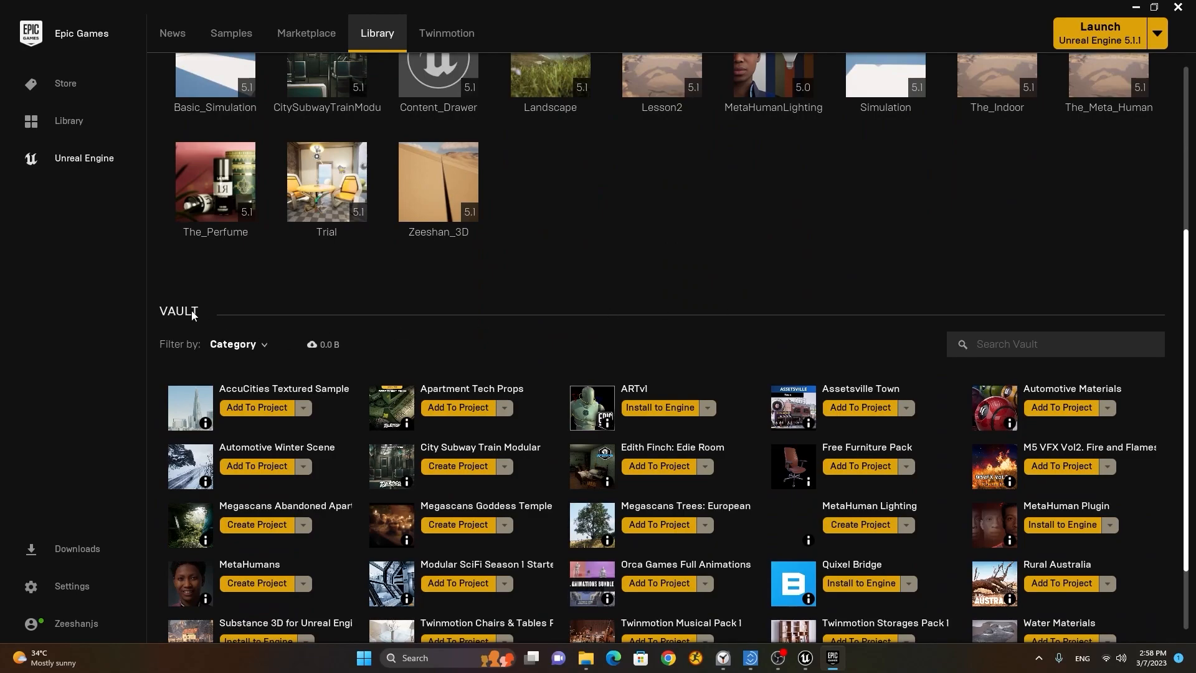
{"action": "scroll", "coordinate": [618, 282], "scroll_direction": "down", "scroll_amount": 2}
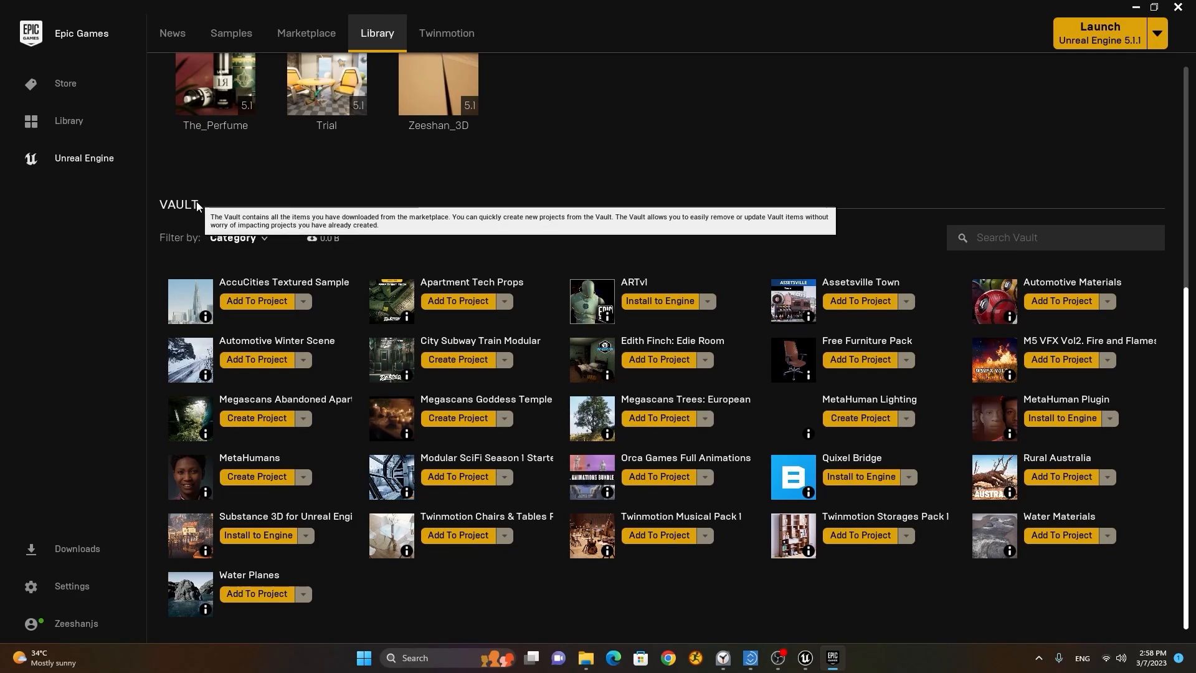
Open the Vault cache location setting in the launcher to see where downloaded assets are stored.
{"action": "left_click", "coordinate": [72, 586]}
{"action": "scroll", "coordinate": [242, 485], "scroll_direction": "down", "scroll_amount": 5}
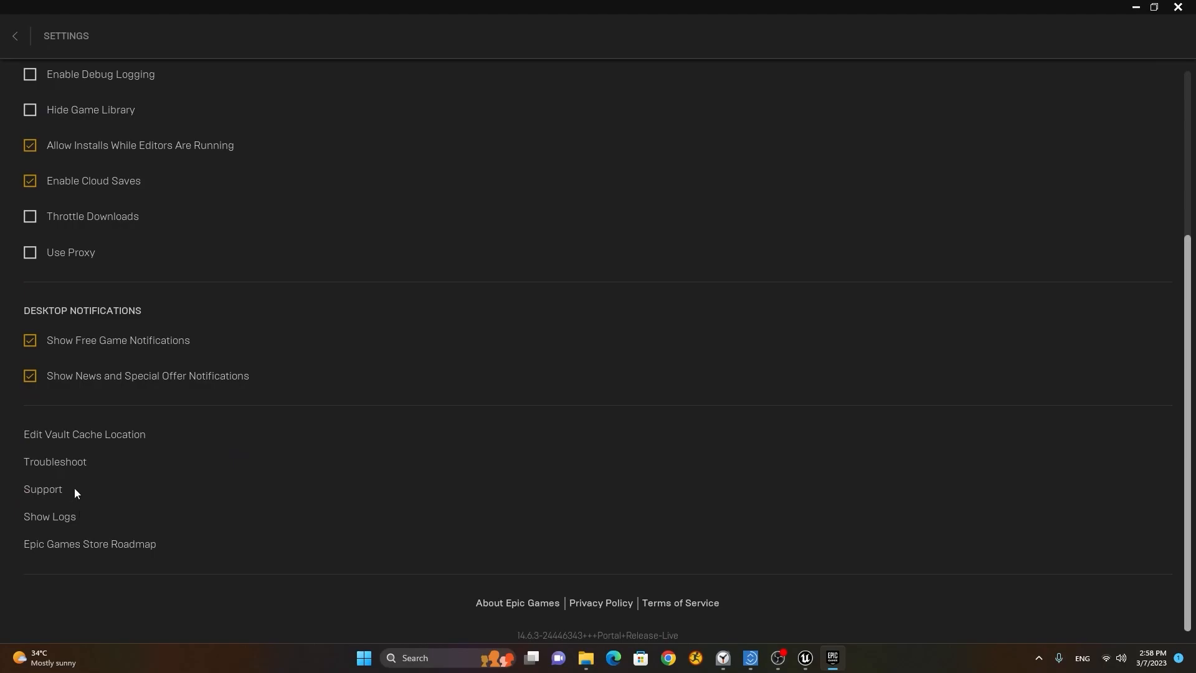
{"action": "left_click", "coordinate": [82, 435]}
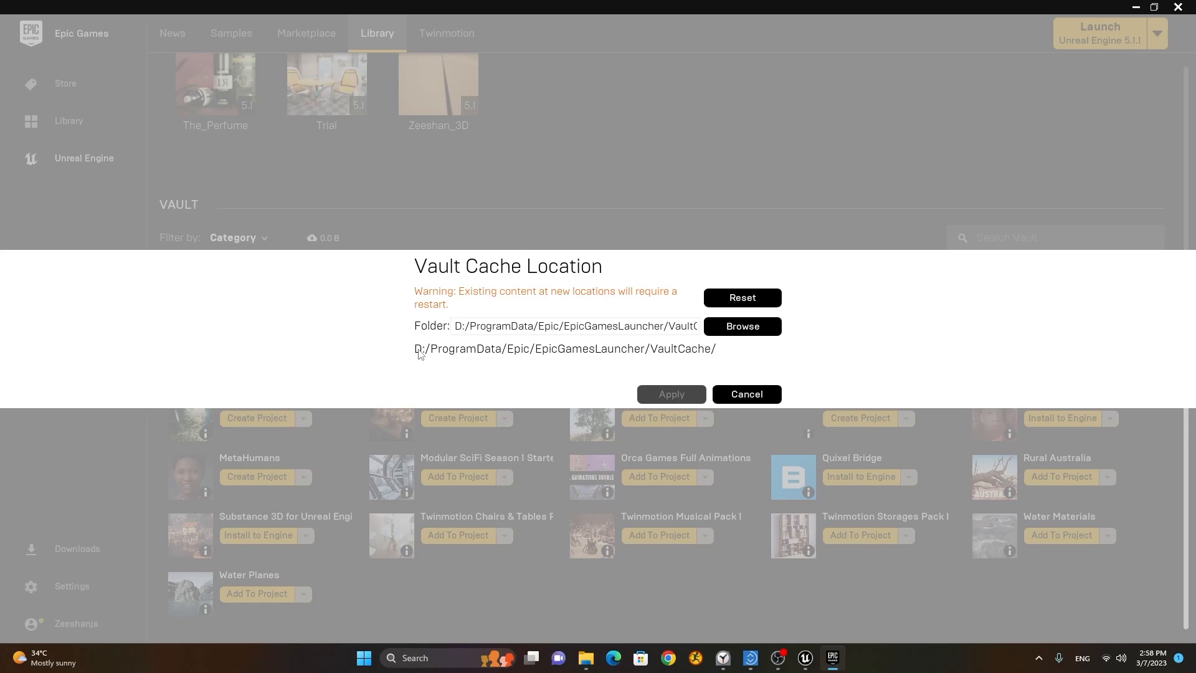
Close the Vault cache location setting without changes and return to the library to look over the projects and Vault assets.
{"action": "left_click", "coordinate": [762, 393]}
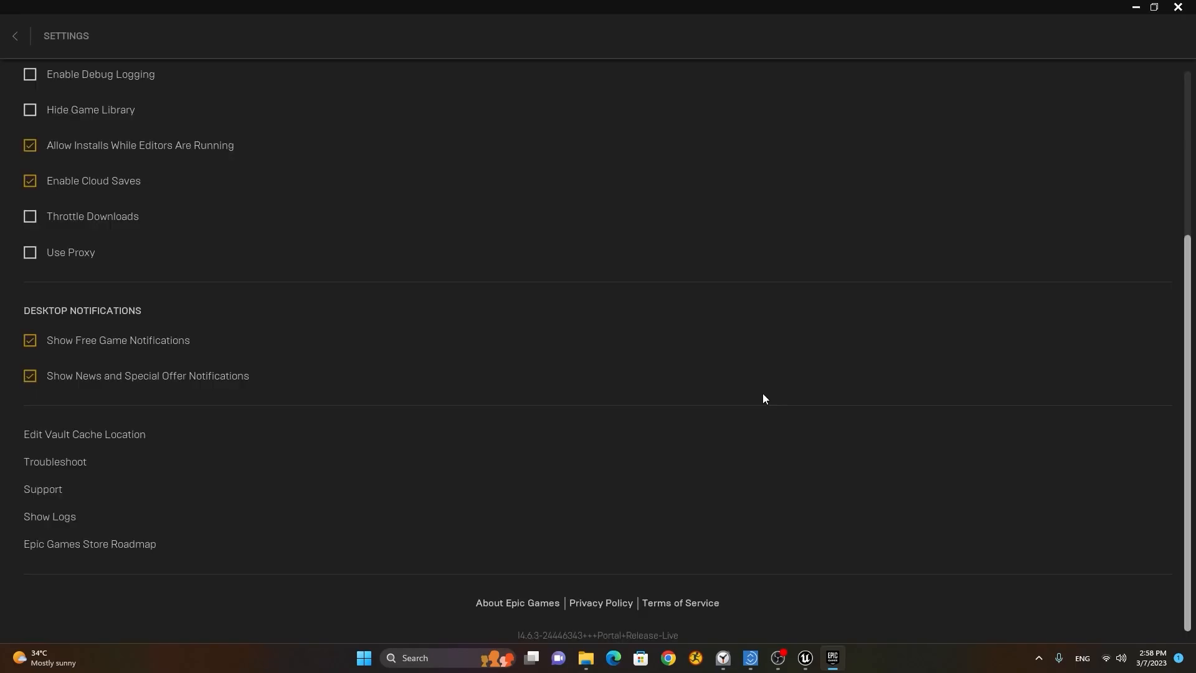
{"action": "left_click", "coordinate": [16, 36]}
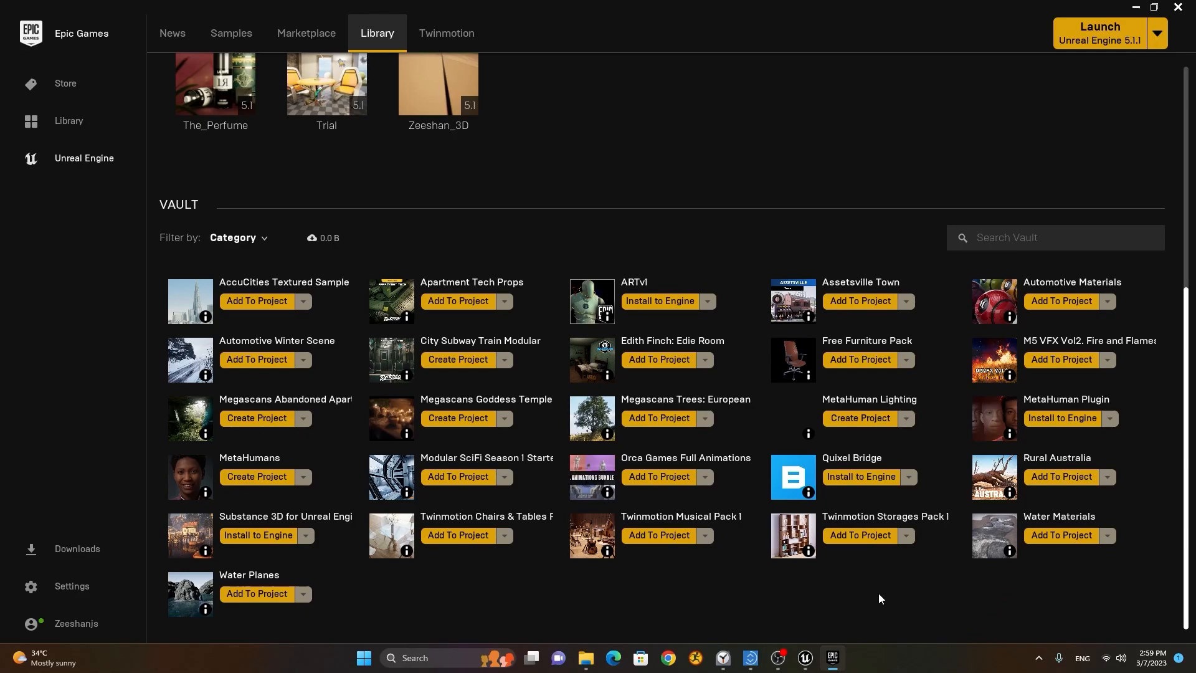
{"action": "scroll", "coordinate": [573, 597], "scroll_direction": "up", "scroll_amount": 5}
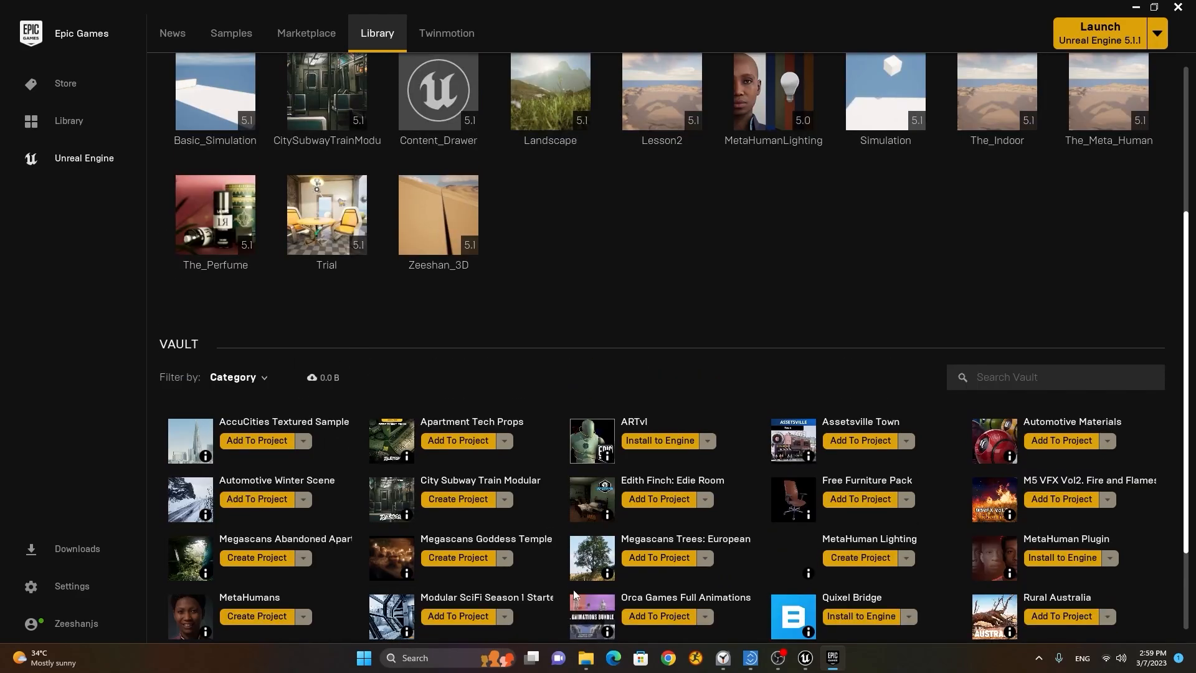
{"action": "scroll", "coordinate": [587, 583], "scroll_direction": "down", "scroll_amount": 3}
{"action": "scroll", "coordinate": [596, 560], "scroll_direction": "up", "scroll_amount": 3}
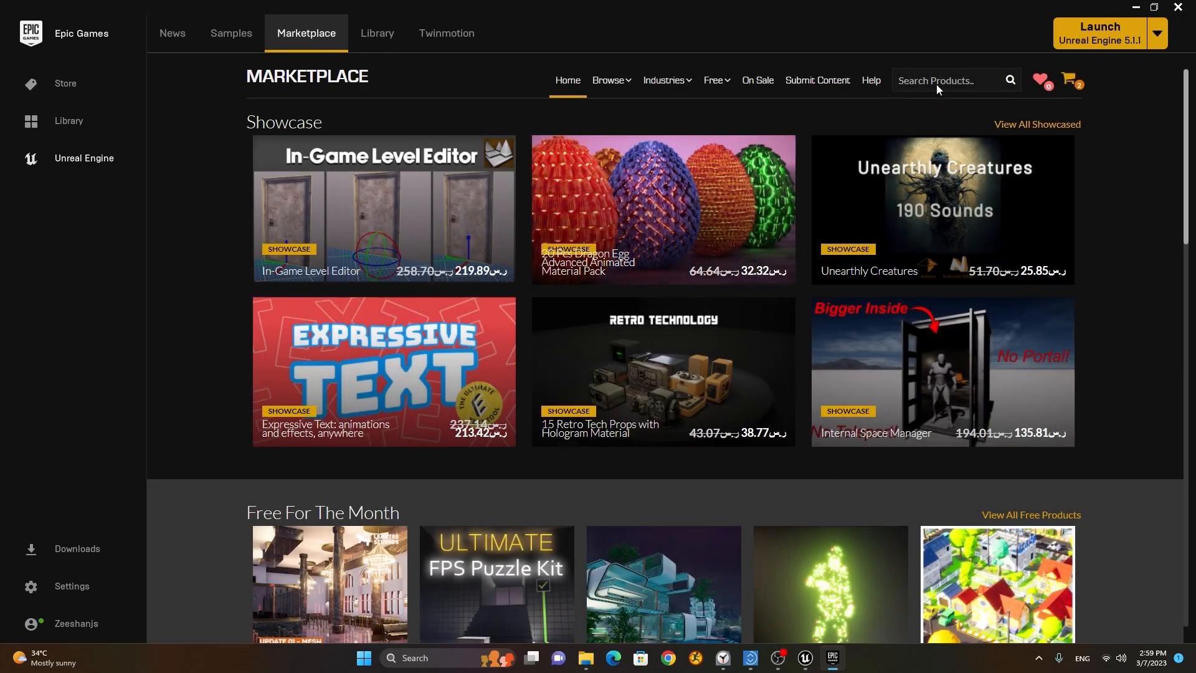
Search the Marketplace for "water", view the suggested Water product's page, and return to the Marketplace home.
{"action": "type", "text": "water"}
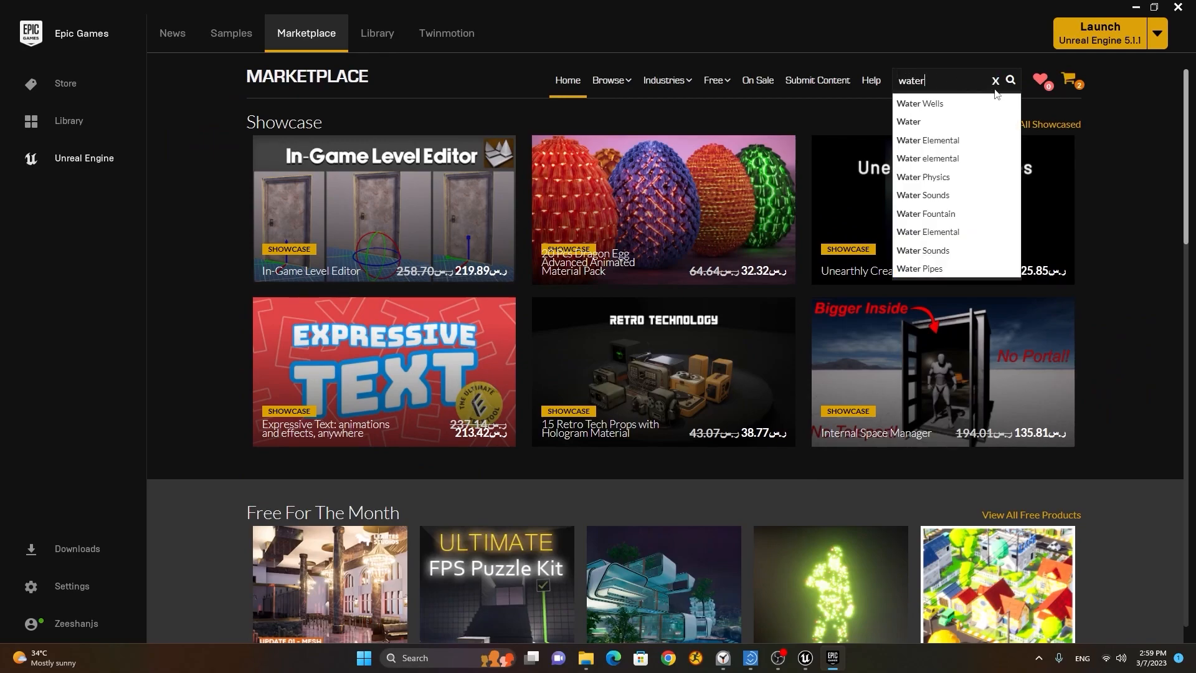
{"action": "left_click", "coordinate": [962, 129]}
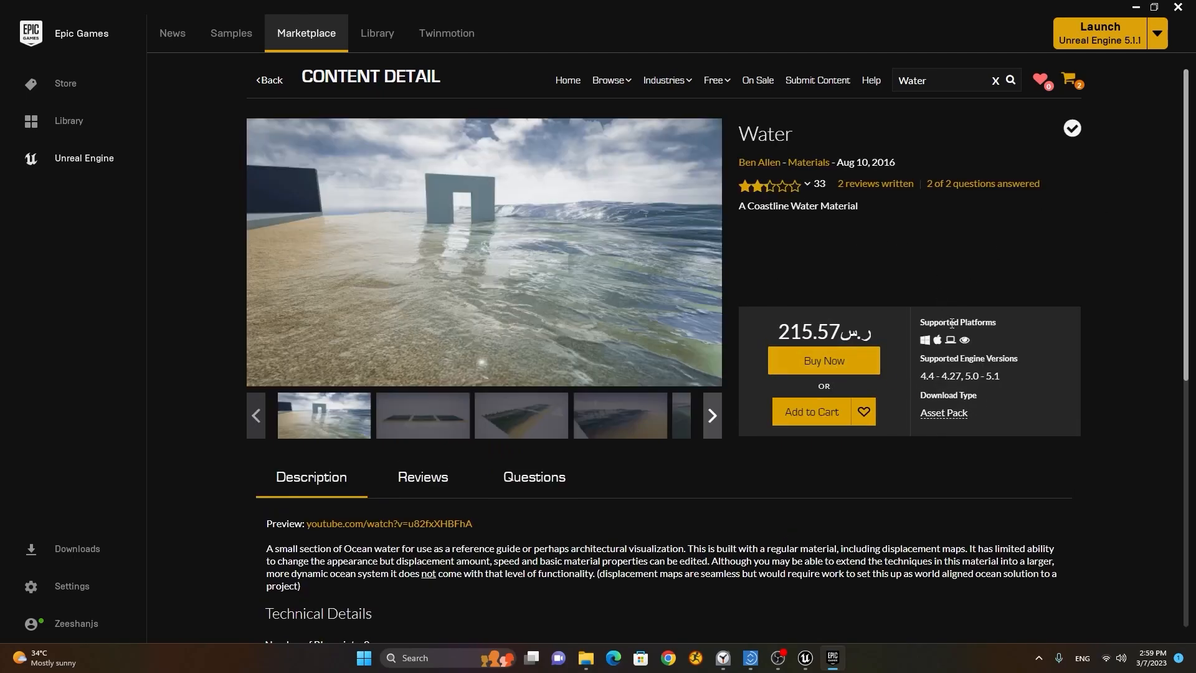
{"action": "left_click", "coordinate": [568, 81]}
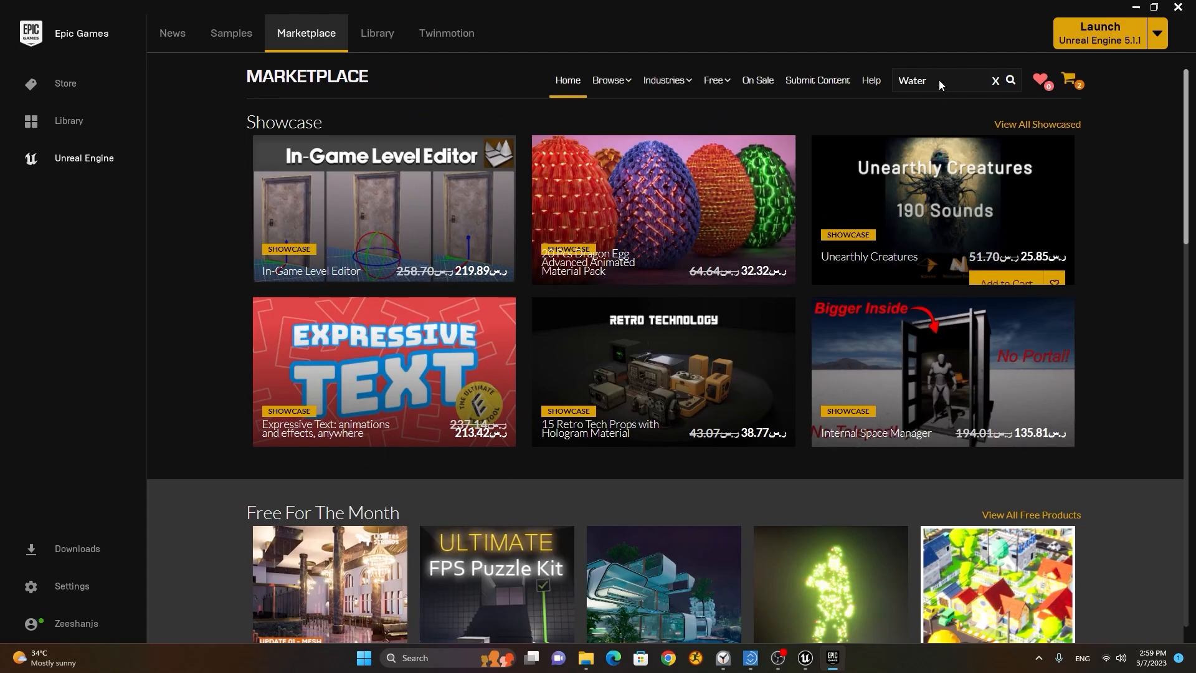
Show all Marketplace results for "Water", limit them to Free, and look through the listed assets.
{"action": "left_click", "coordinate": [1008, 81]}
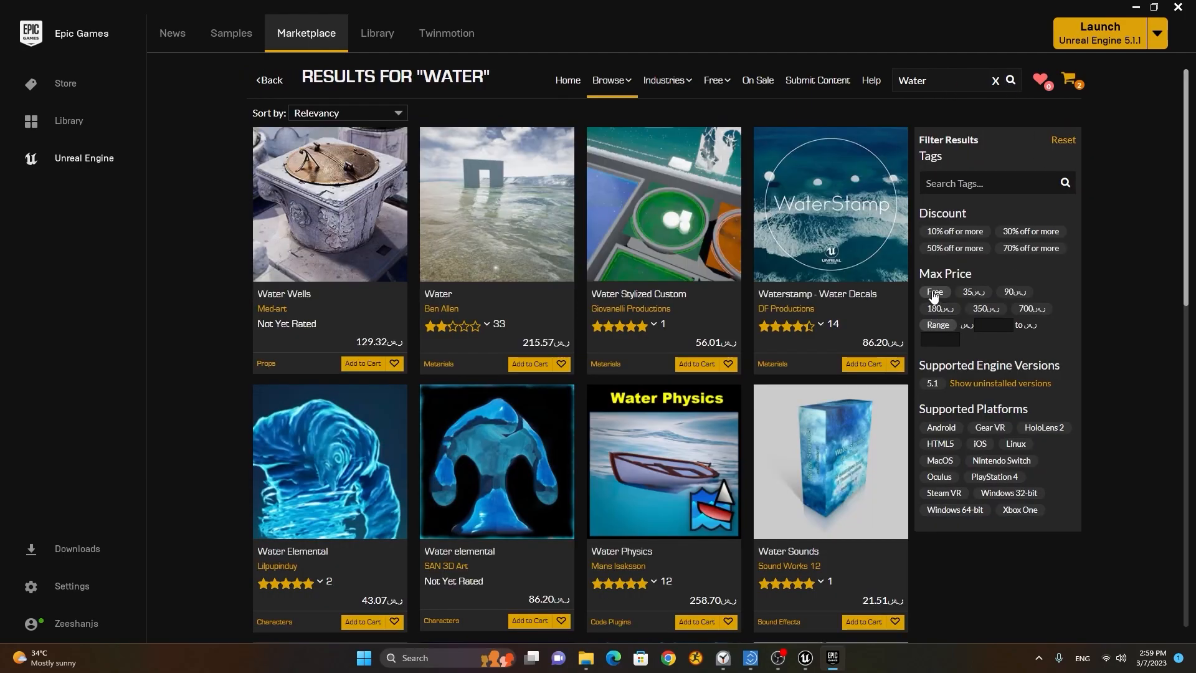
{"action": "left_click", "coordinate": [933, 292]}
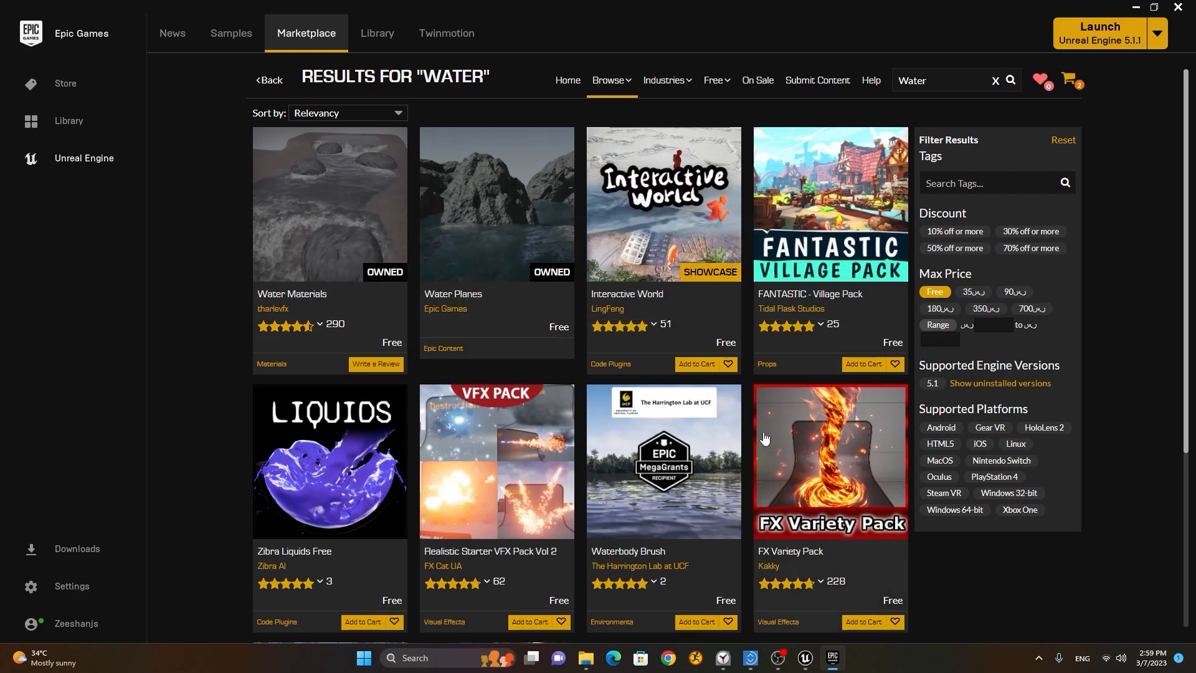
{"action": "scroll", "coordinate": [956, 508], "scroll_direction": "down", "scroll_amount": 3}
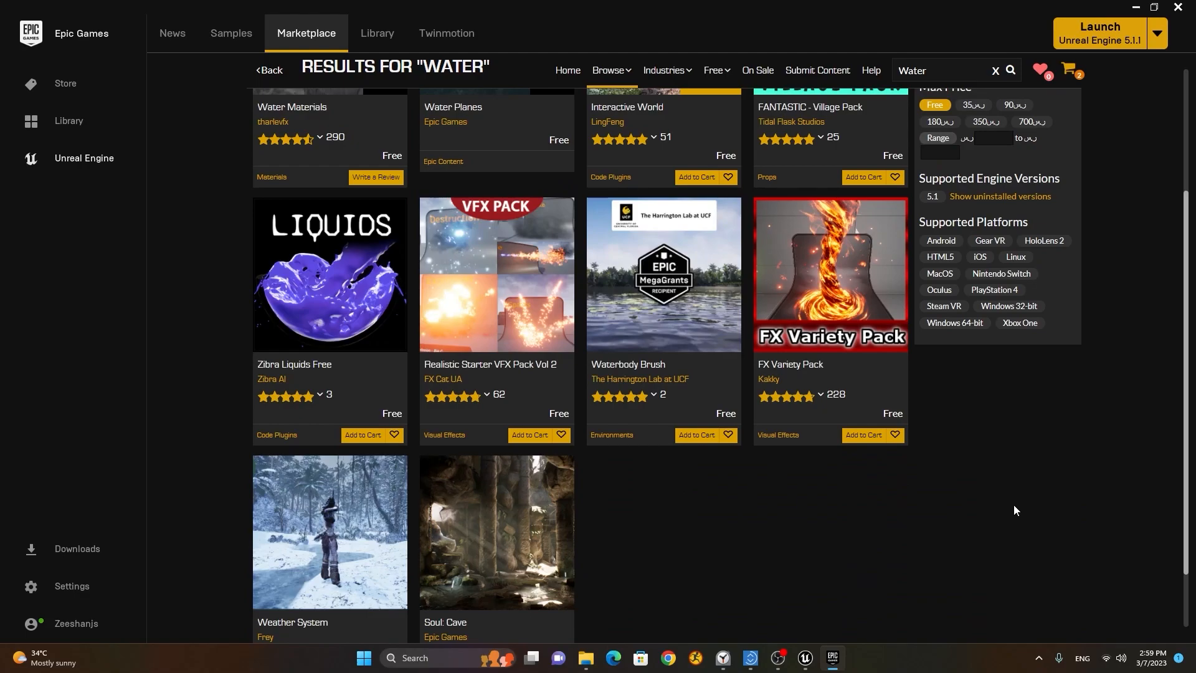
{"action": "scroll", "coordinate": [1014, 509], "scroll_direction": "down", "scroll_amount": 1}
{"action": "scroll", "coordinate": [1014, 510], "scroll_direction": "up", "scroll_amount": 4}
{"action": "scroll", "coordinate": [1014, 508], "scroll_direction": "down", "scroll_amount": 4}
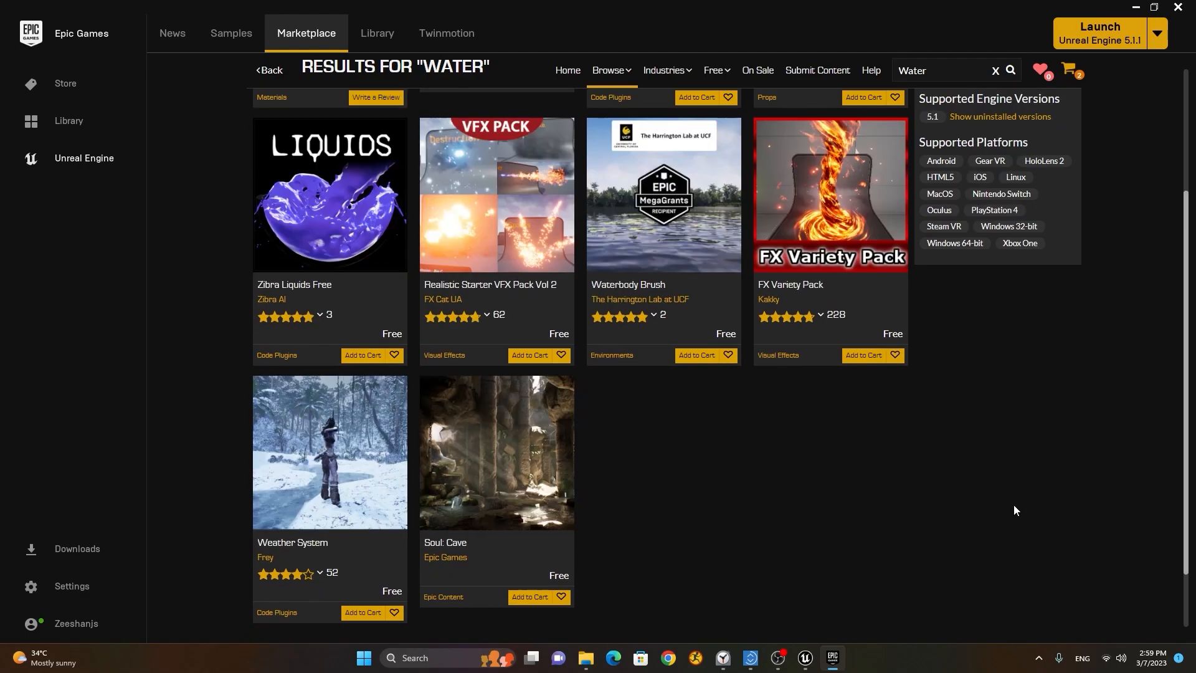
{"action": "scroll", "coordinate": [1014, 507], "scroll_direction": "up", "scroll_amount": 2}
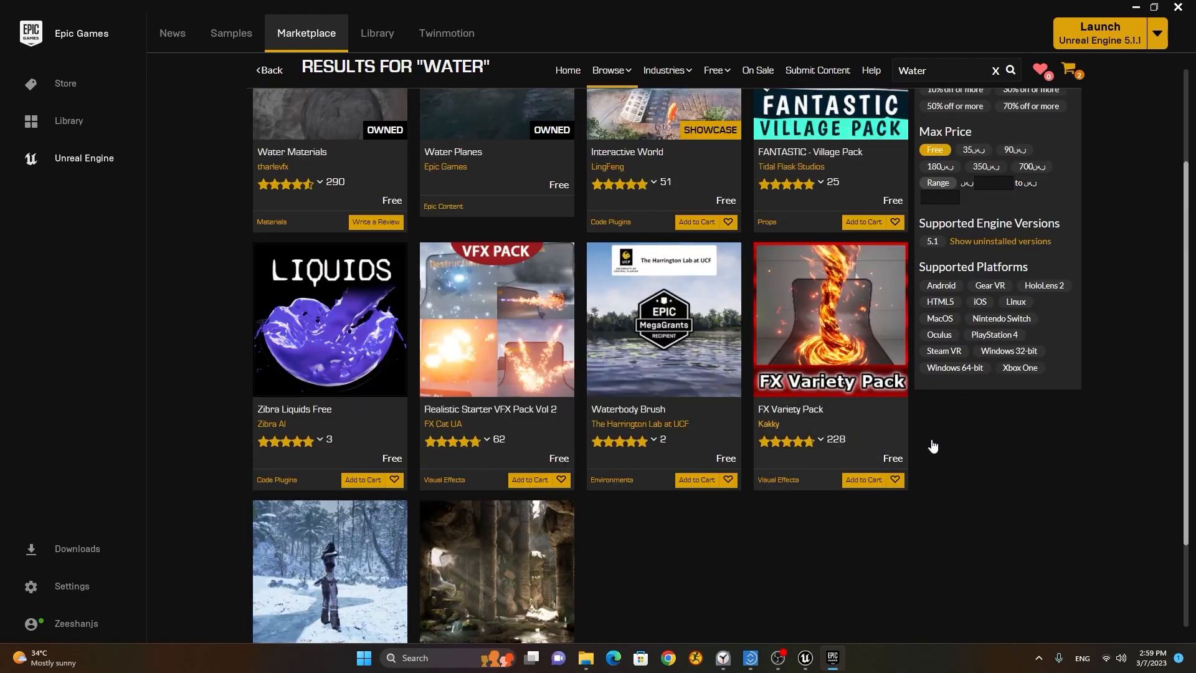
{"action": "scroll", "coordinate": [830, 421], "scroll_direction": "up", "scroll_amount": 2}
{"action": "scroll", "coordinate": [837, 414], "scroll_direction": "down", "scroll_amount": 1}
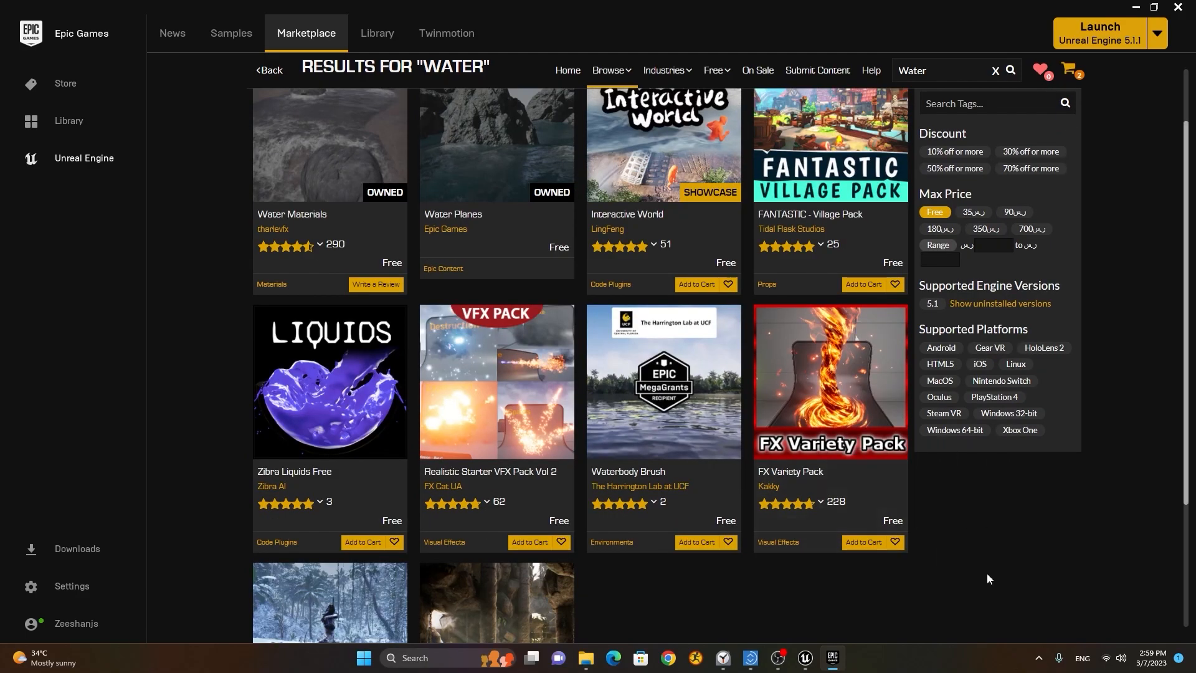
{"action": "scroll", "coordinate": [1026, 552], "scroll_direction": "up", "scroll_amount": 1}
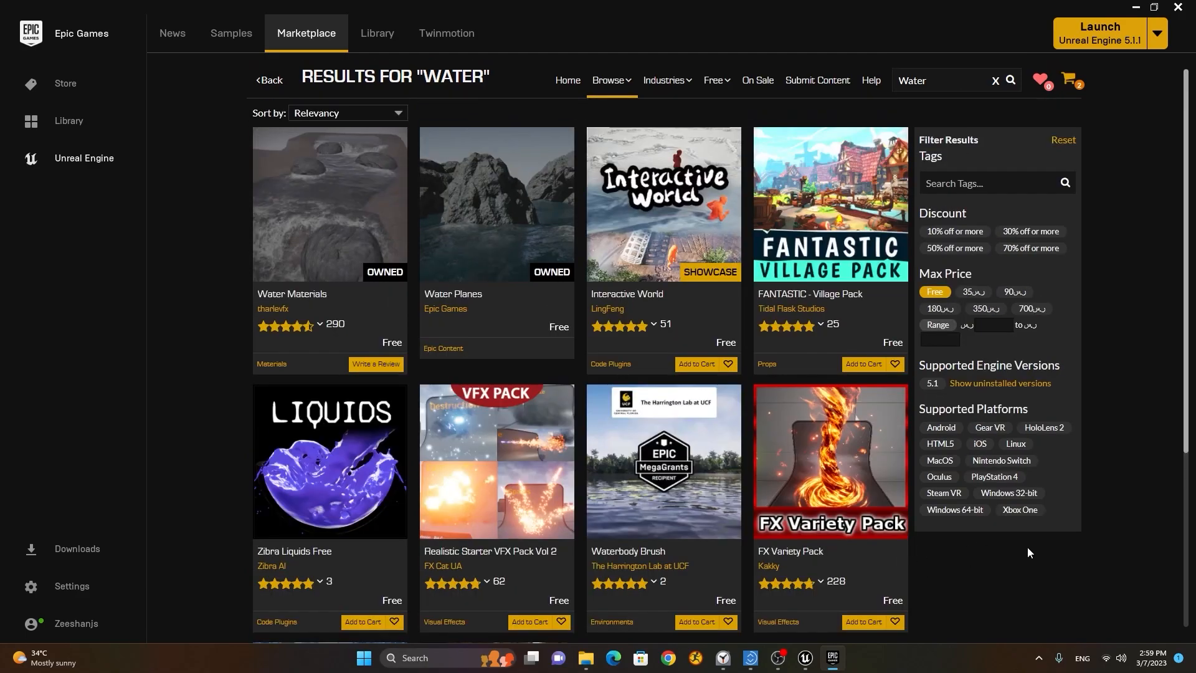
Search the Marketplace for "fire" and filter the results to Free.
{"action": "left_click", "coordinate": [981, 183]}
{"action": "left_click_drag", "start_coordinate": [954, 77], "coordinate": [868, 71]}
{"action": "key", "text": "BackSpace"}
{"action": "type", "text": "fire"}
{"action": "key", "text": "Return"}
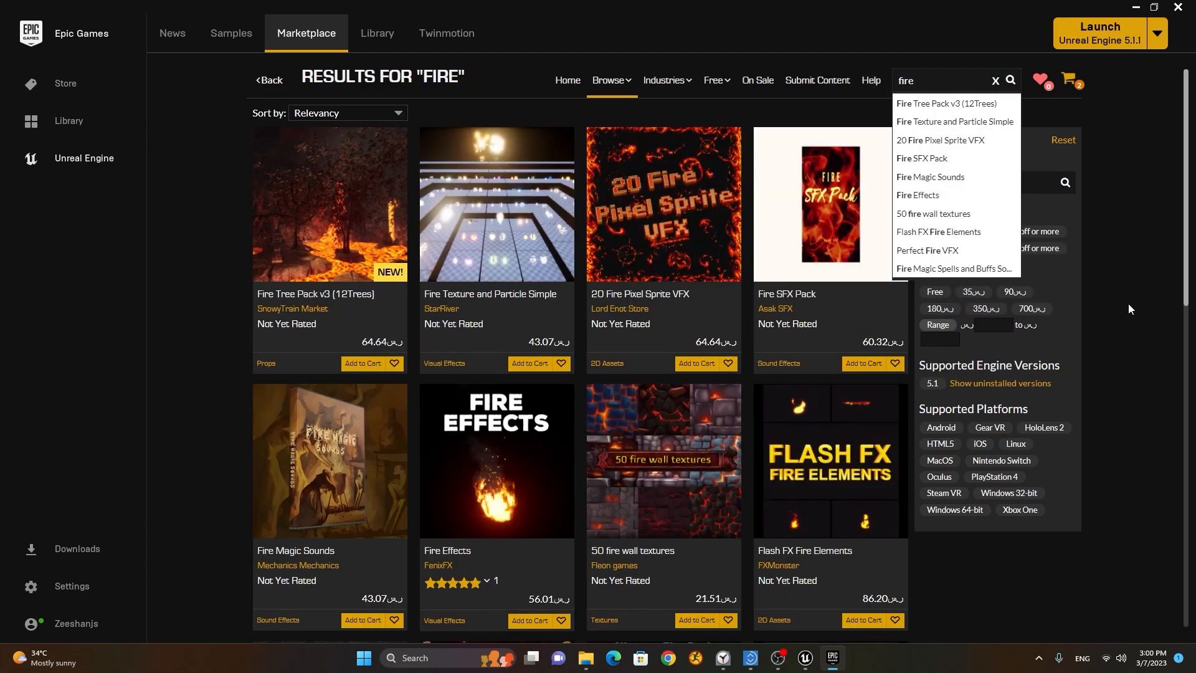
{"action": "left_click", "coordinate": [1031, 588]}
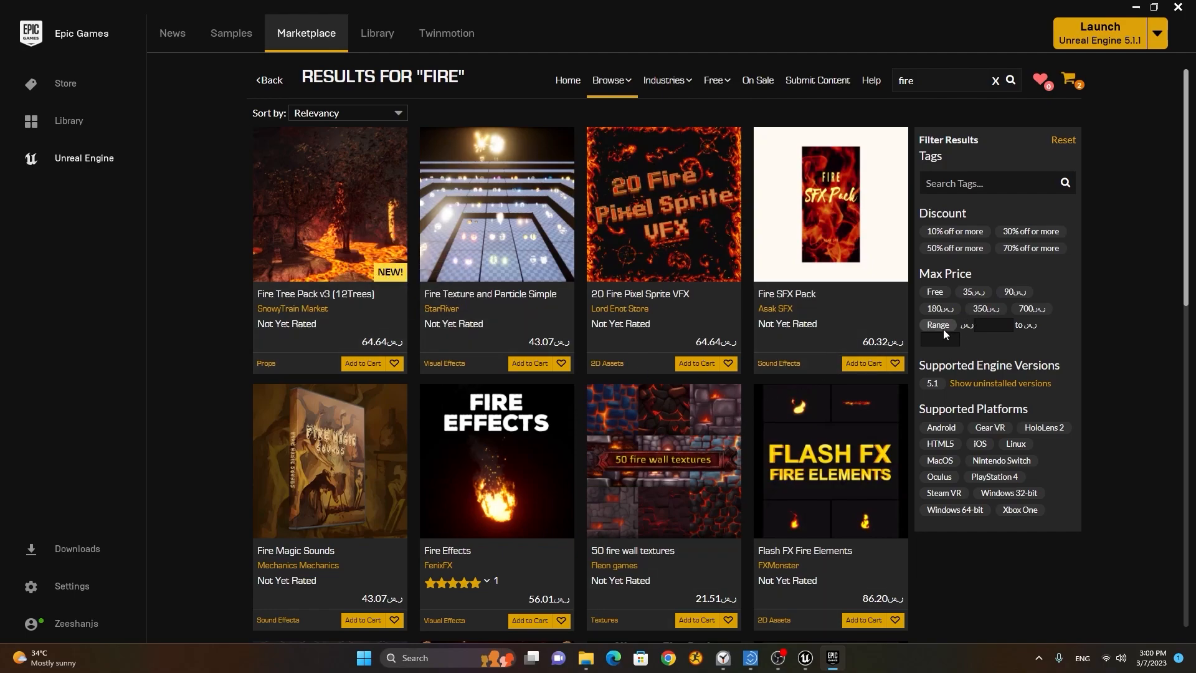
{"action": "left_click", "coordinate": [934, 292]}
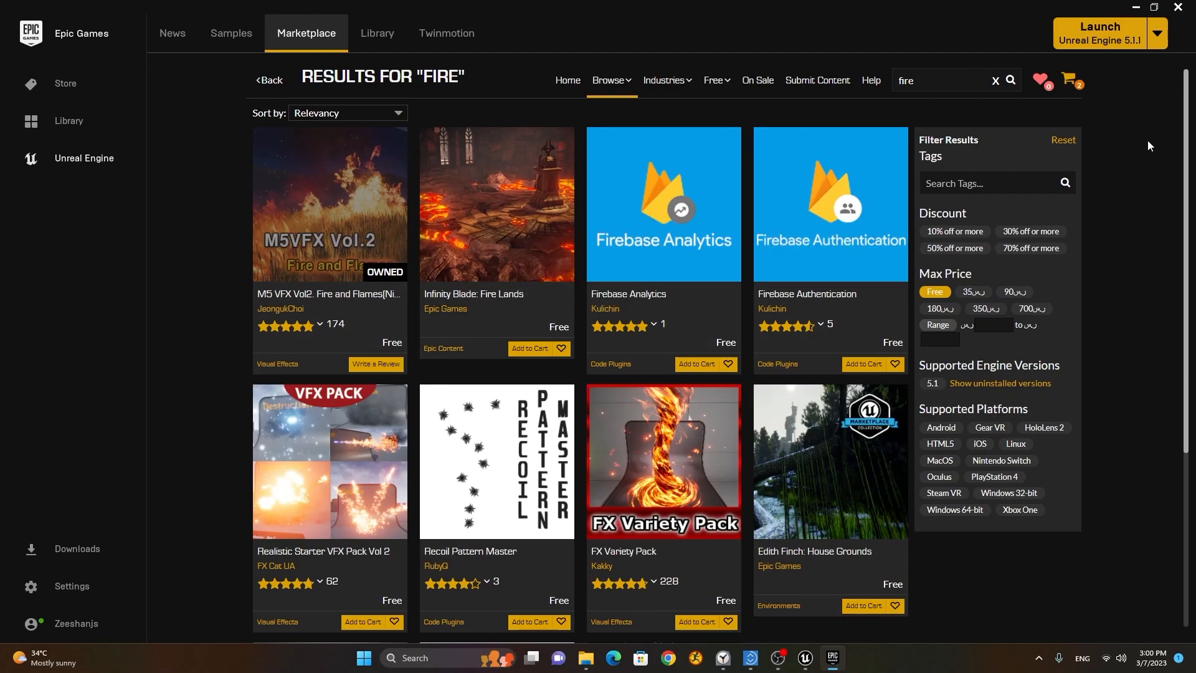
Close the Epic Games Launcher, then open Quixel Bridge from the Unreal Editor and check the signed-in account.
{"action": "left_click", "coordinate": [1178, 8]}
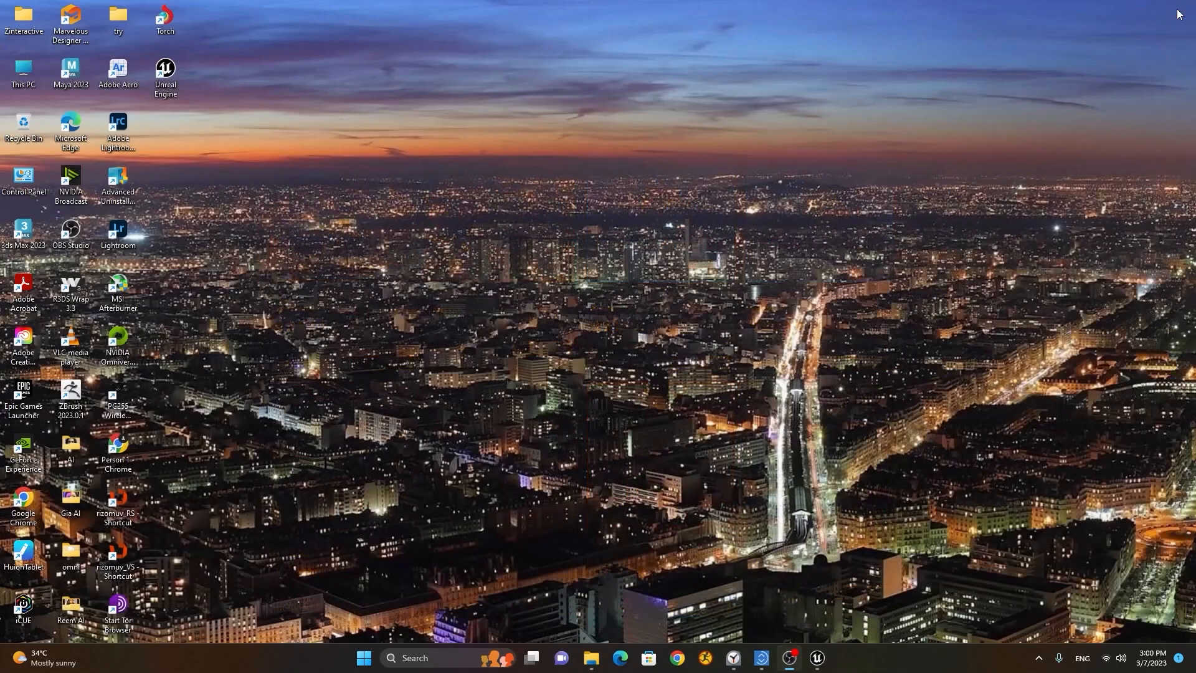
{"action": "left_click", "coordinate": [819, 660]}
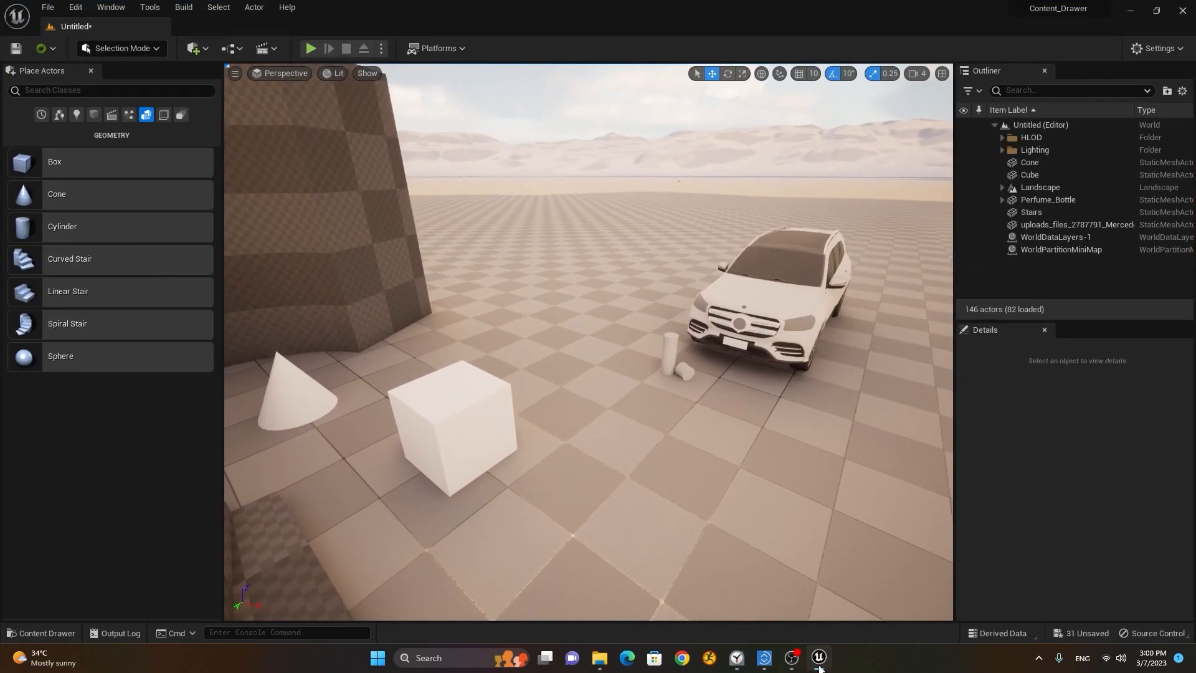
{"action": "left_click", "coordinate": [204, 50]}
{"action": "mouse_move", "coordinate": [250, 122]}
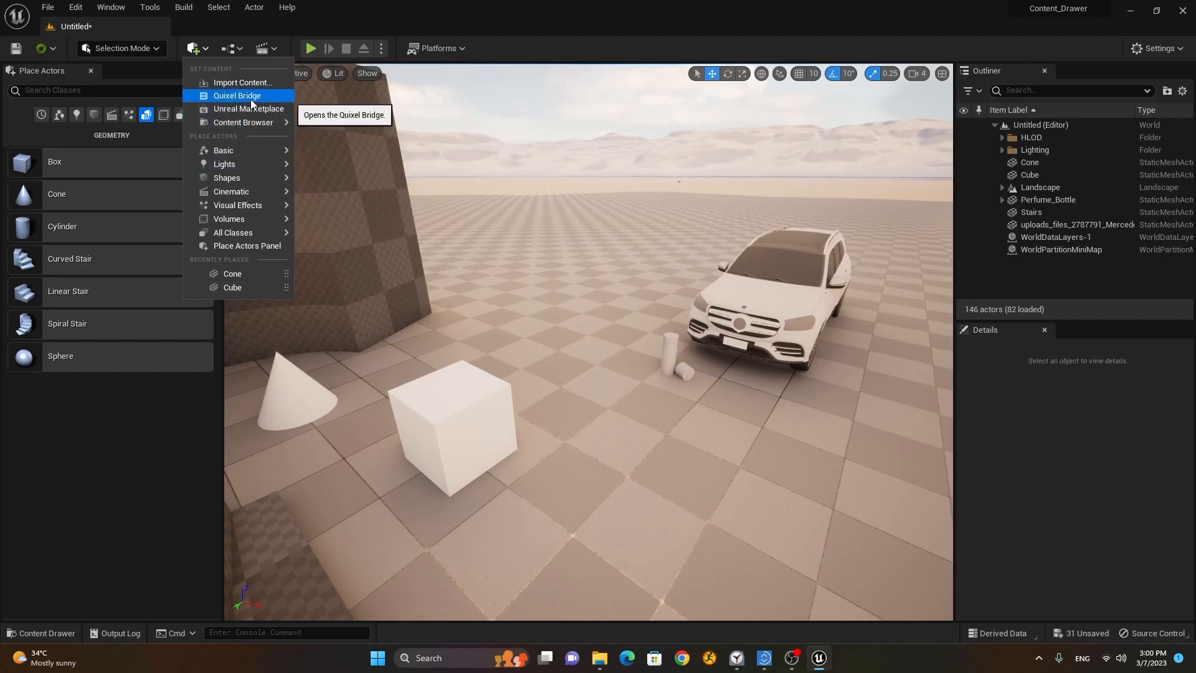
{"action": "left_click", "coordinate": [251, 99]}
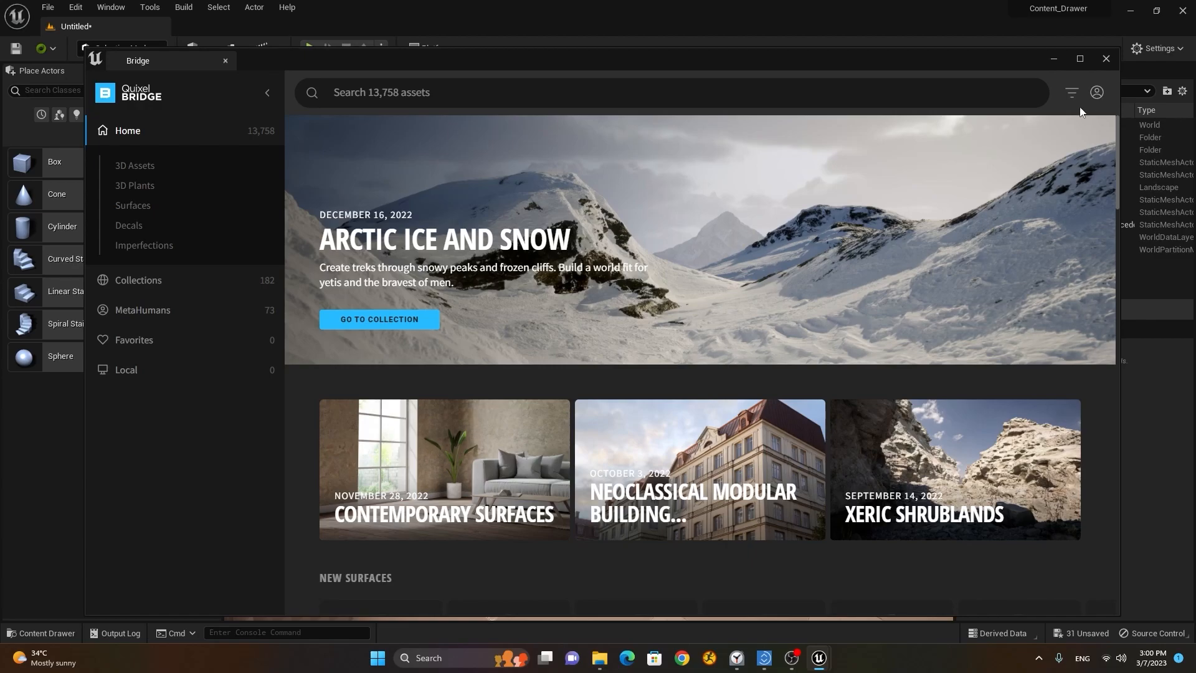
{"action": "left_click", "coordinate": [1097, 94]}
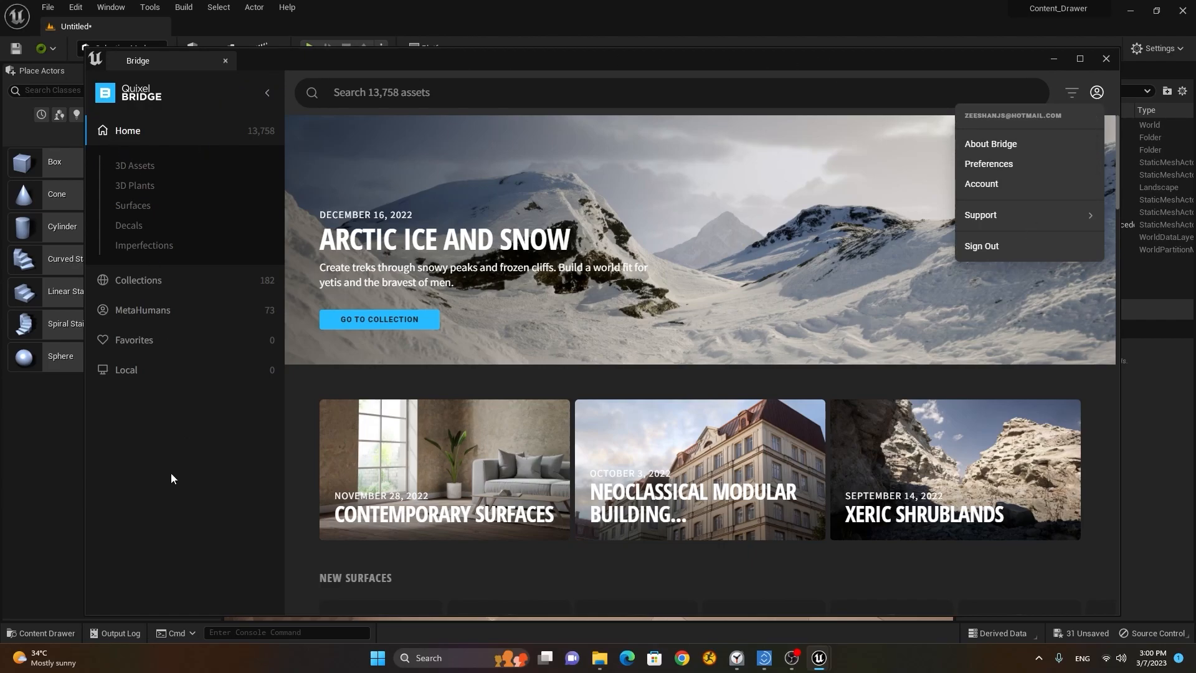
Browse Quixel Bridge's 3D Assets to the Street category's Barrier assets and look through them.
{"action": "left_click", "coordinate": [135, 166]}
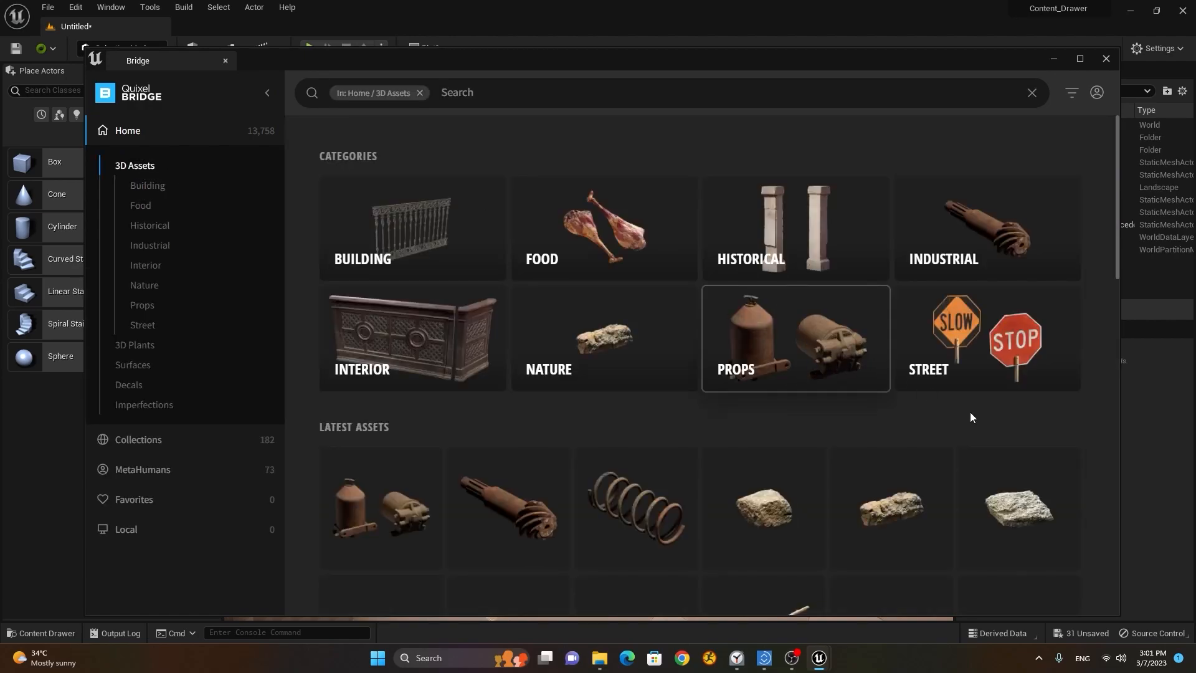
{"action": "scroll", "coordinate": [878, 360], "scroll_direction": "down", "scroll_amount": 4}
{"action": "scroll", "coordinate": [876, 349], "scroll_direction": "up", "scroll_amount": 4}
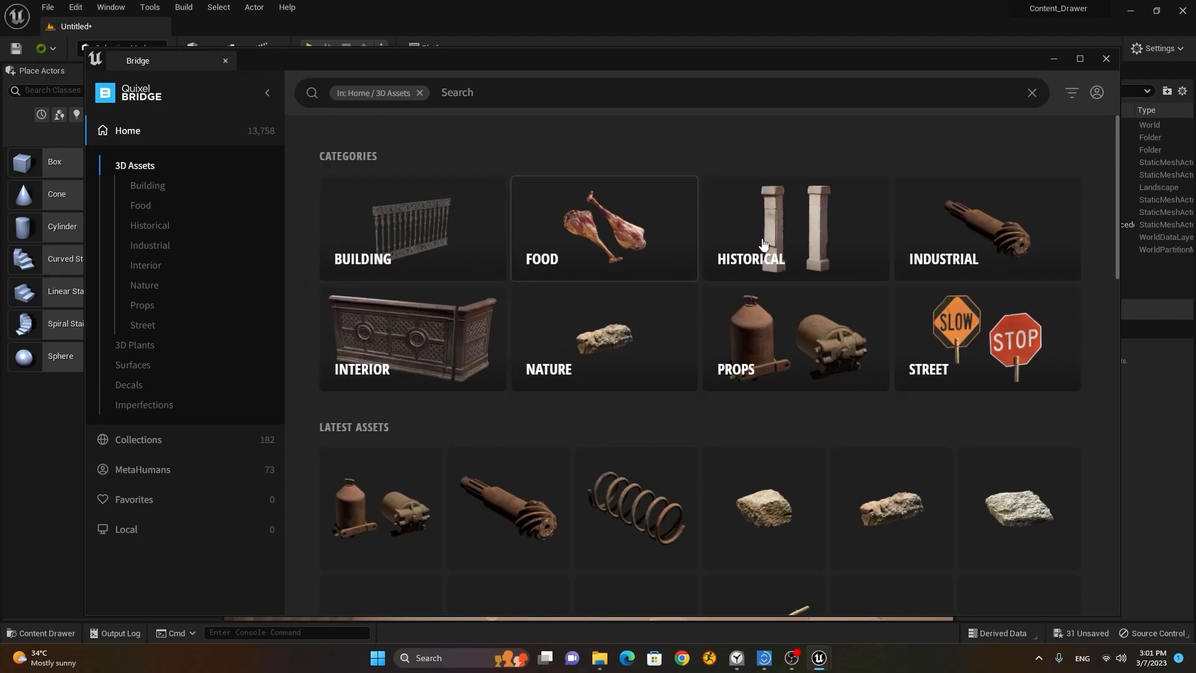
{"action": "left_click", "coordinate": [964, 343]}
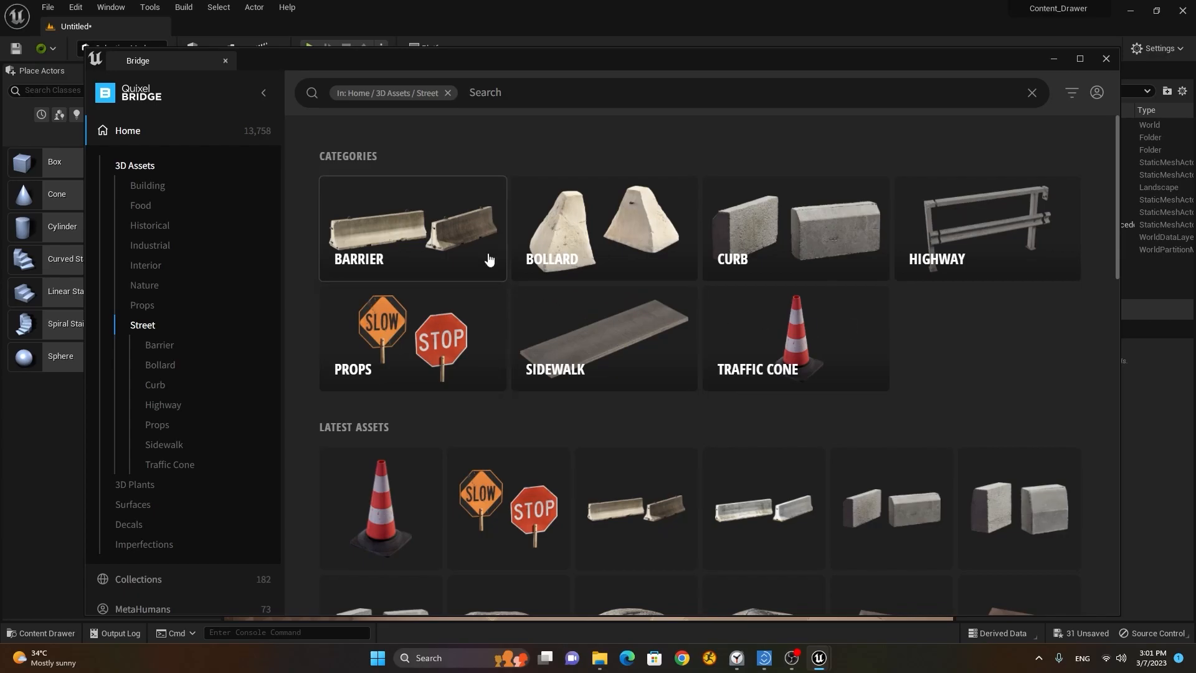
{"action": "left_click", "coordinate": [440, 252]}
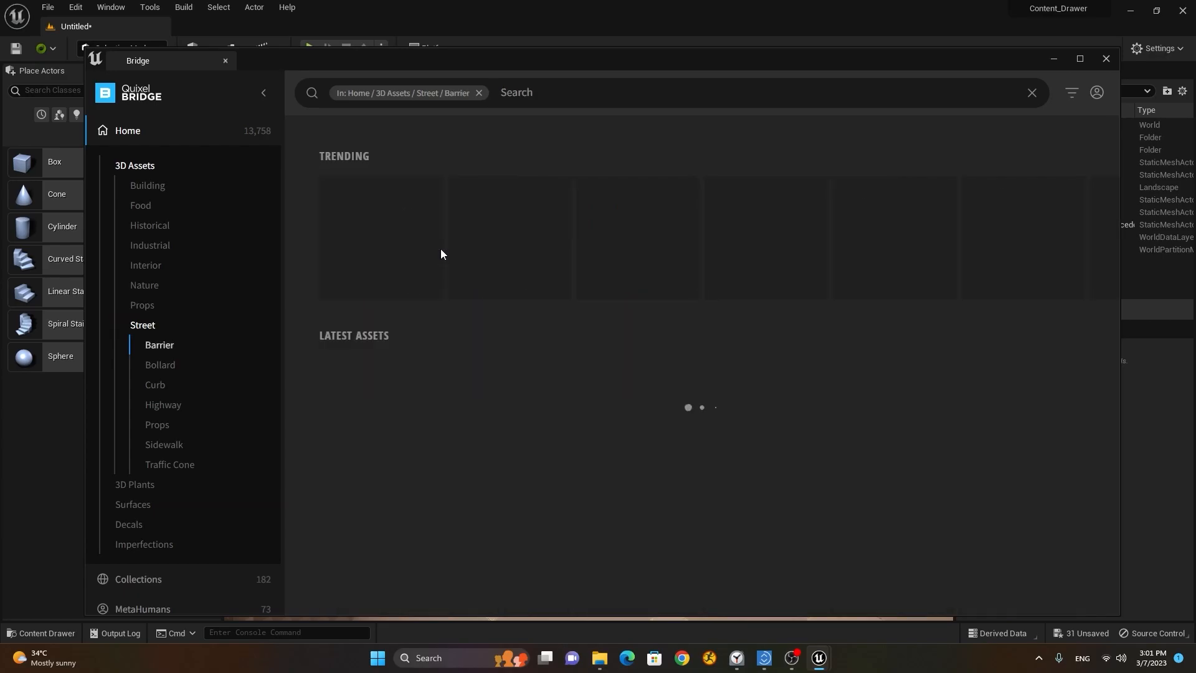
{"action": "scroll", "coordinate": [936, 391], "scroll_direction": "down", "scroll_amount": 2}
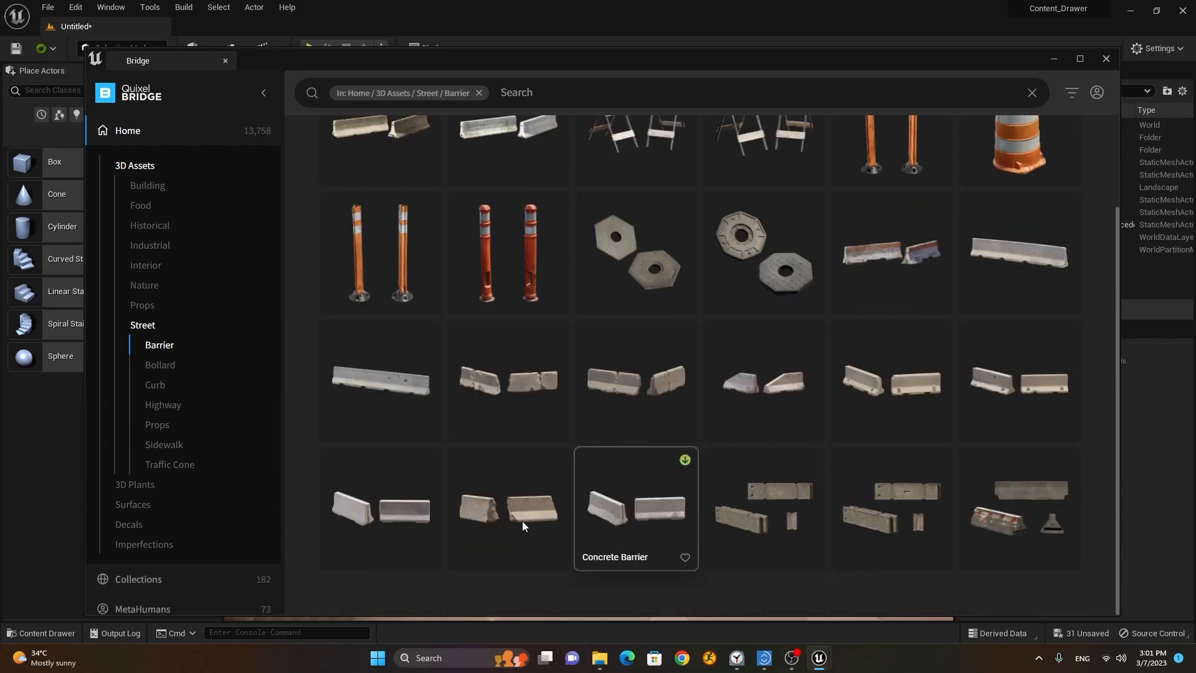
{"action": "scroll", "coordinate": [795, 487], "scroll_direction": "up", "scroll_amount": 2}
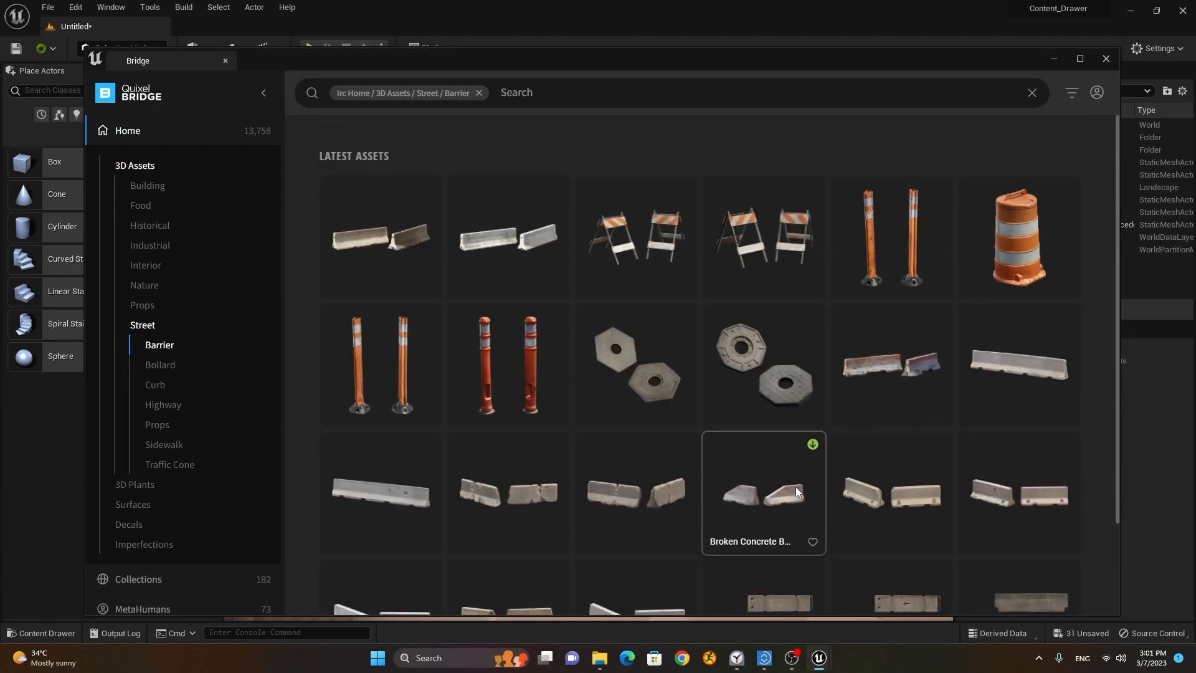
Download the Old Concrete Barrier asset at Nanite quality.
{"action": "left_click", "coordinate": [879, 369]}
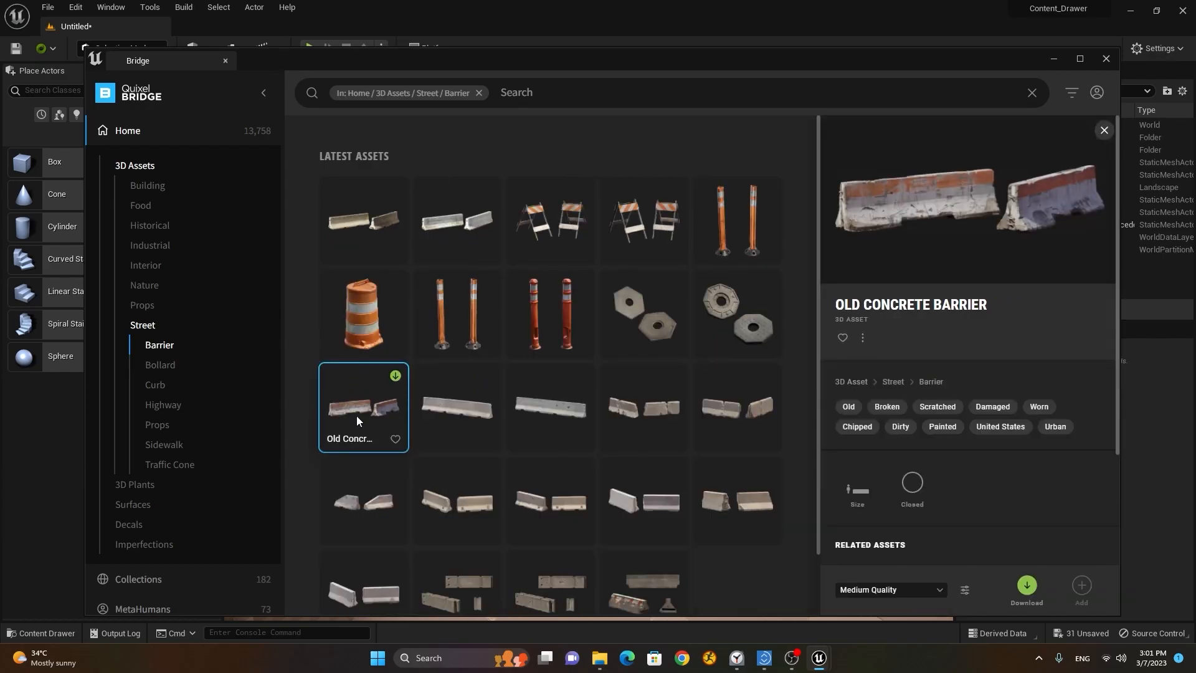
{"action": "scroll", "coordinate": [1027, 489], "scroll_direction": "down", "scroll_amount": 2}
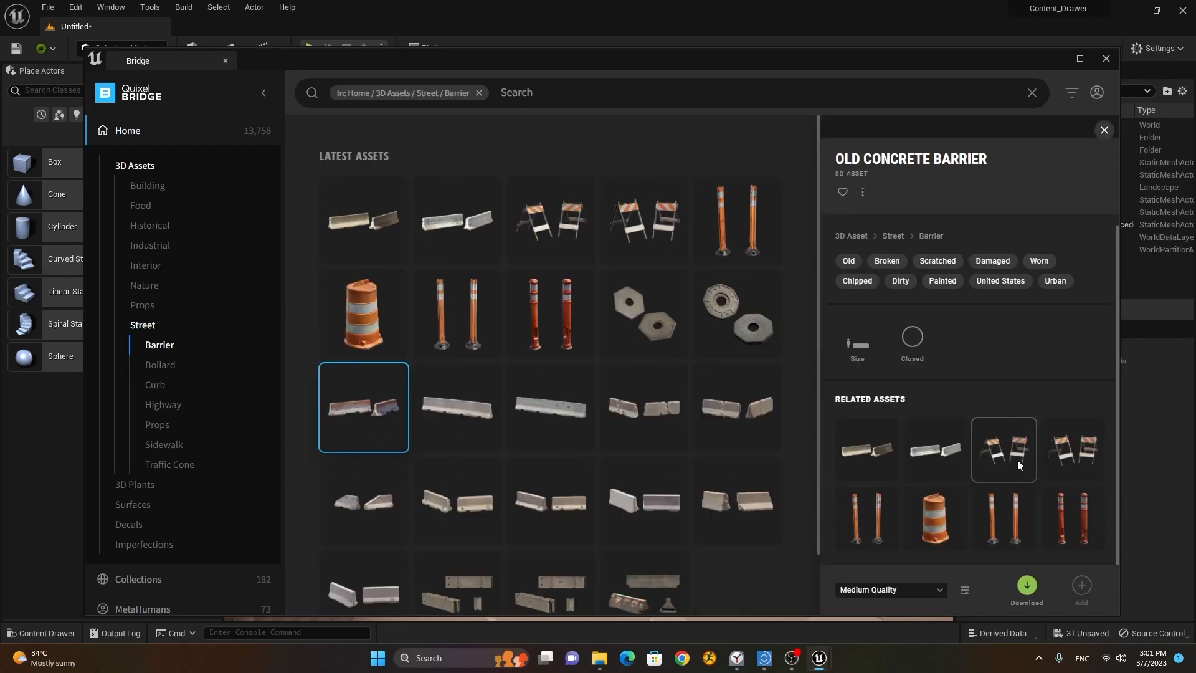
{"action": "scroll", "coordinate": [1017, 464], "scroll_direction": "up", "scroll_amount": 2}
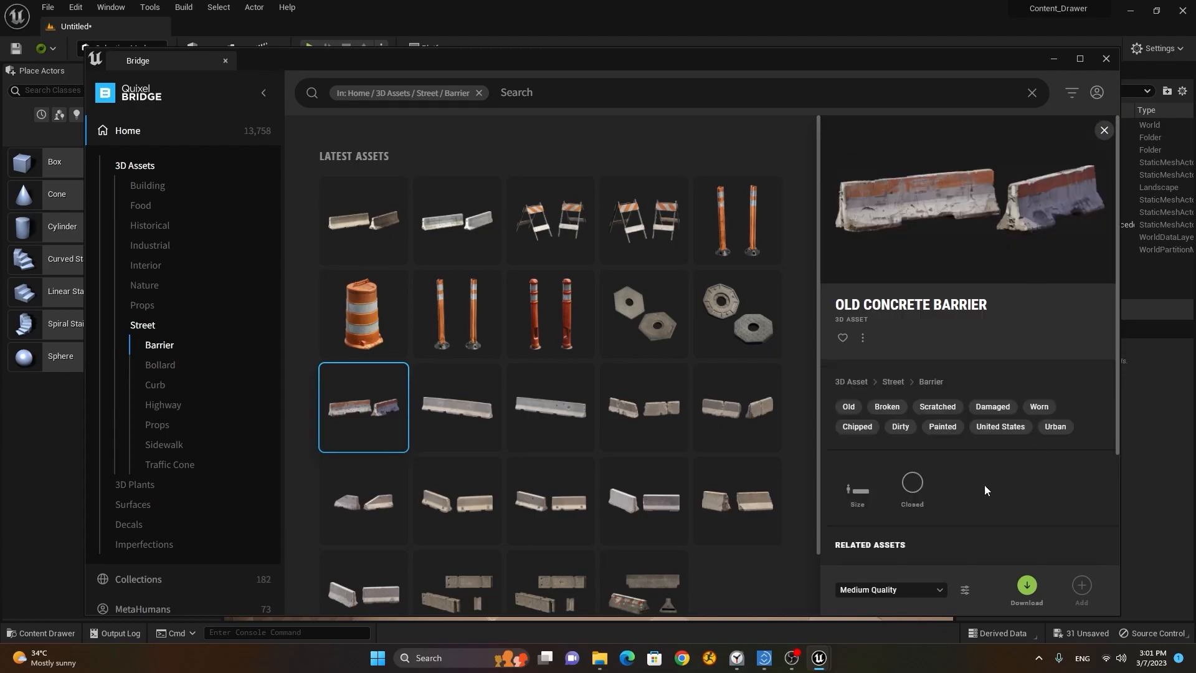
{"action": "left_click", "coordinate": [871, 591]}
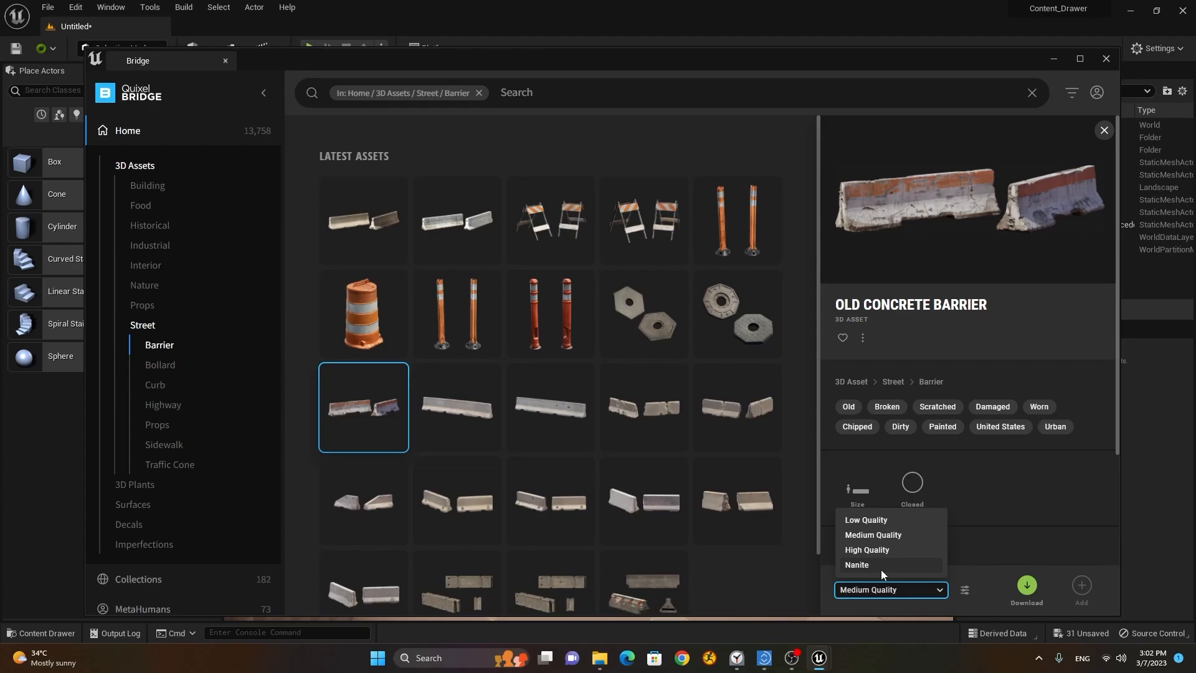
{"action": "left_click", "coordinate": [881, 570]}
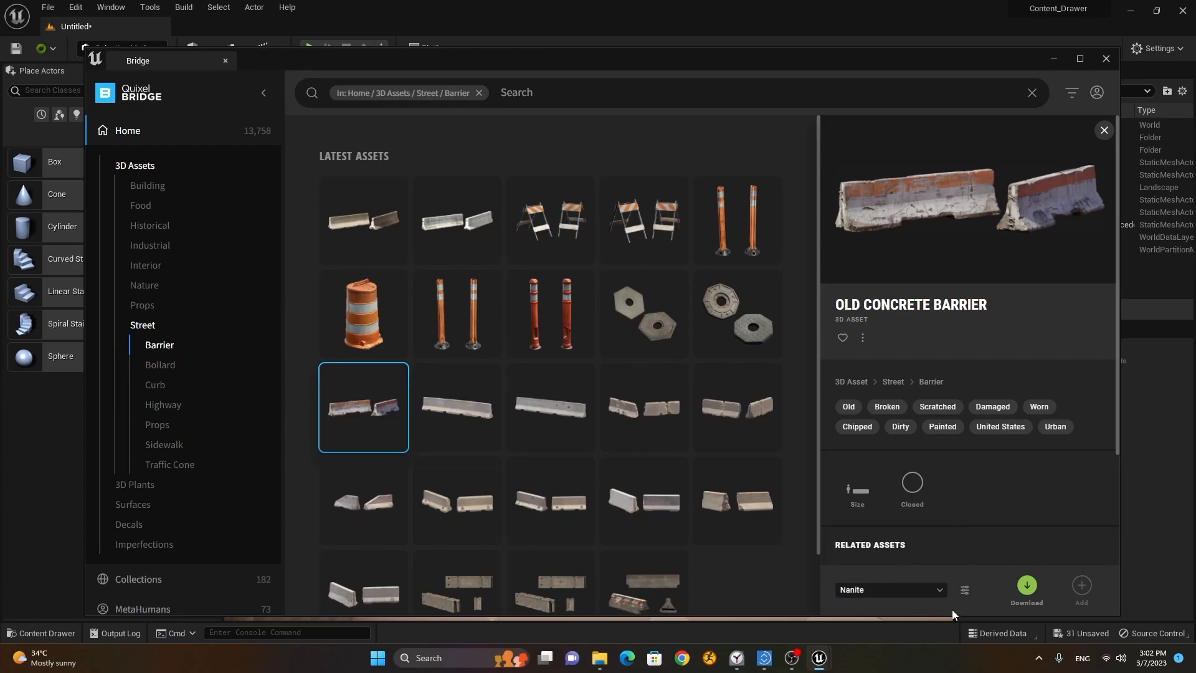
{"action": "left_click", "coordinate": [1027, 587]}
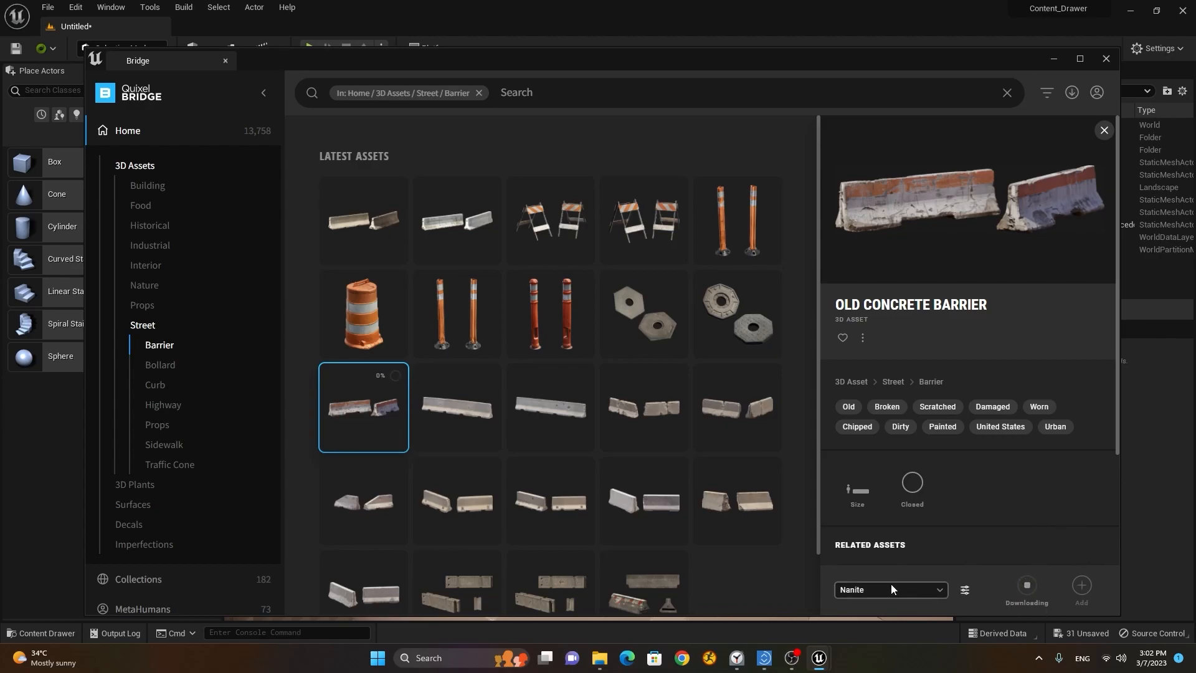
Review the Megascans import settings without changing them, and add the downloaded Old Concrete Barrier to the project.
{"action": "left_click", "coordinate": [964, 590]}
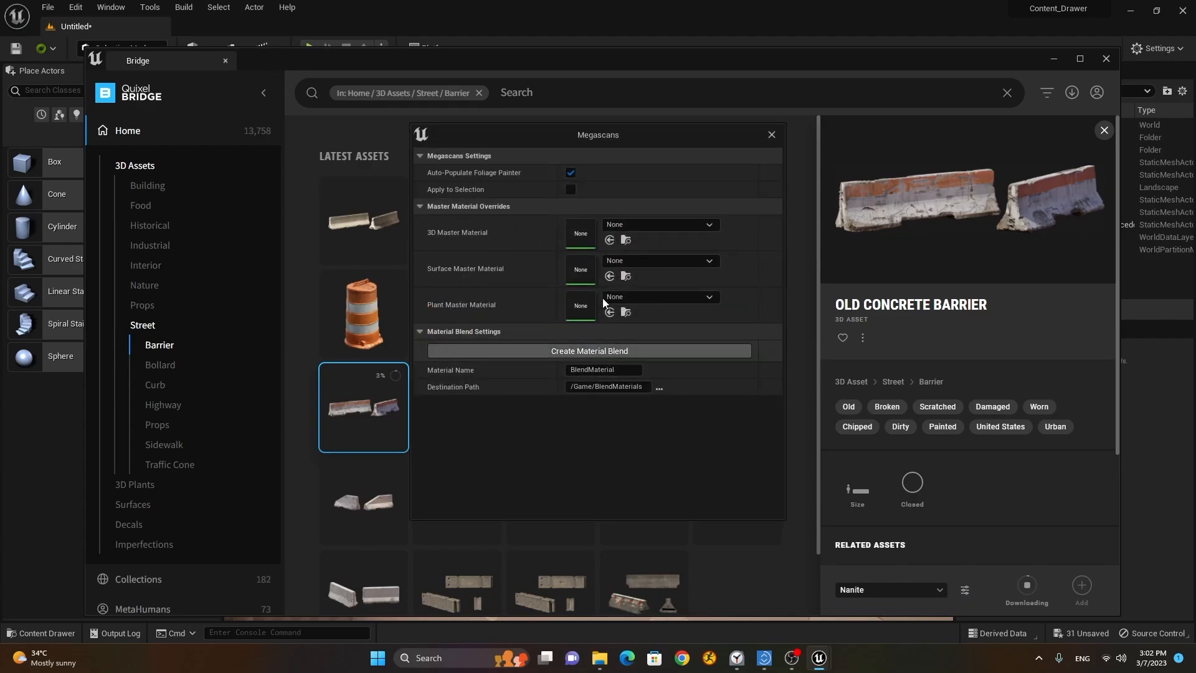
{"action": "left_click_drag", "start_coordinate": [539, 134], "coordinate": [563, 151]}
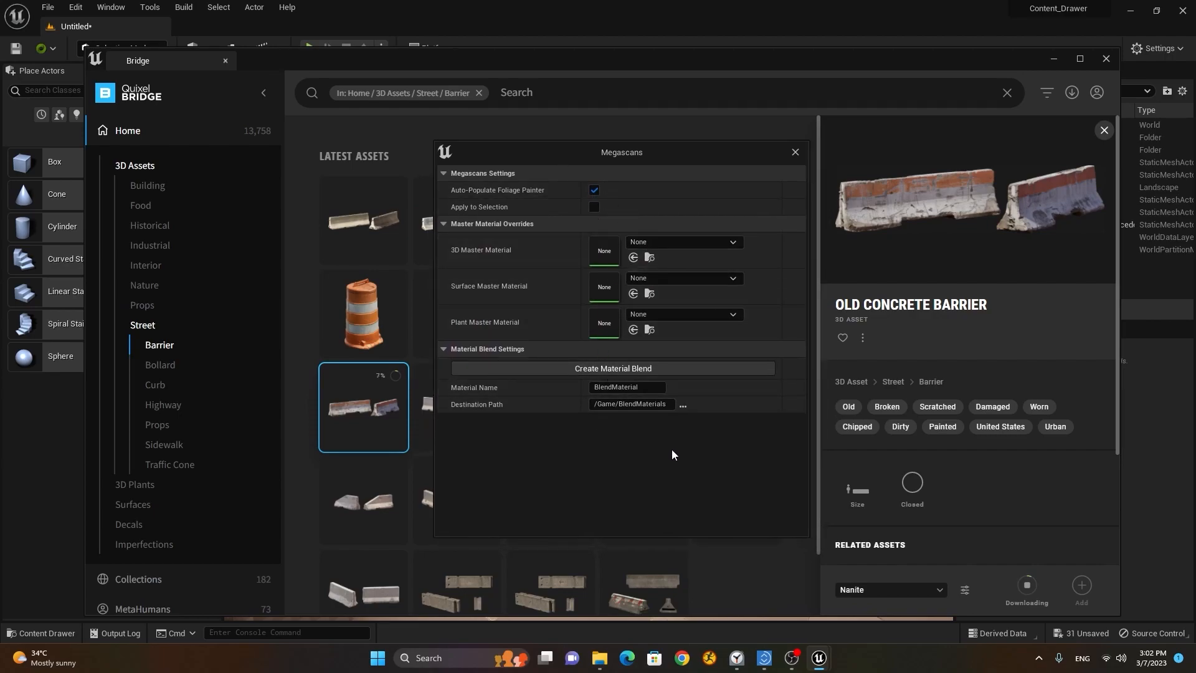
{"action": "left_click", "coordinate": [794, 154]}
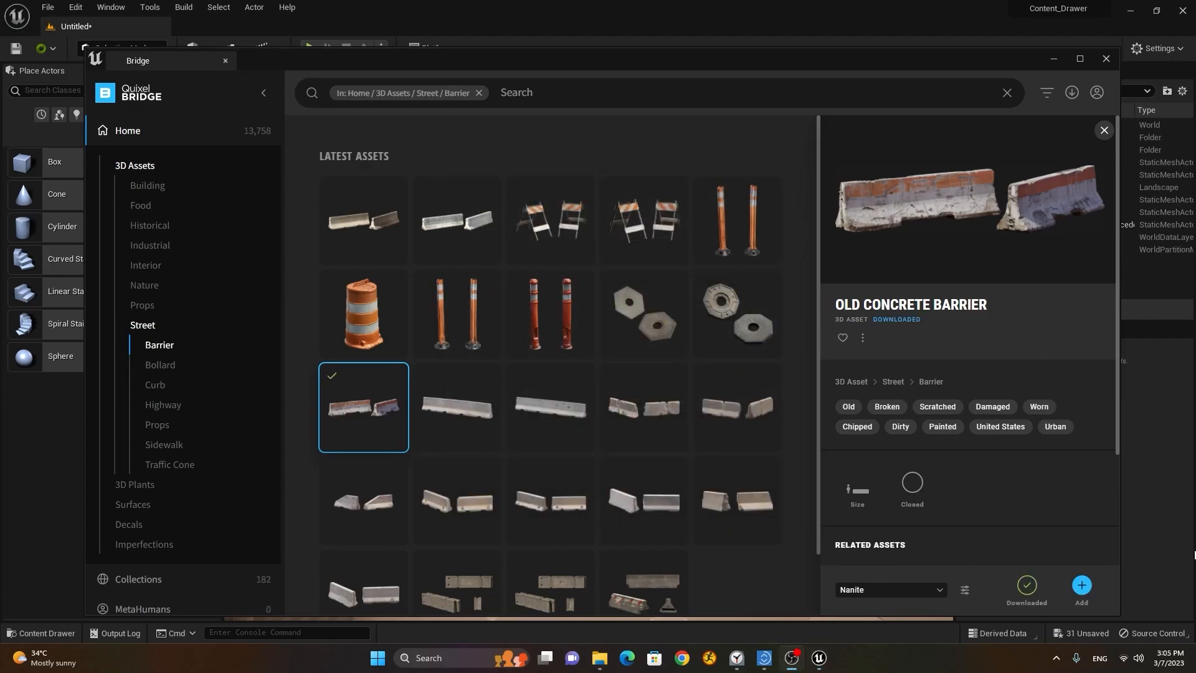
{"action": "left_click", "coordinate": [1083, 587]}
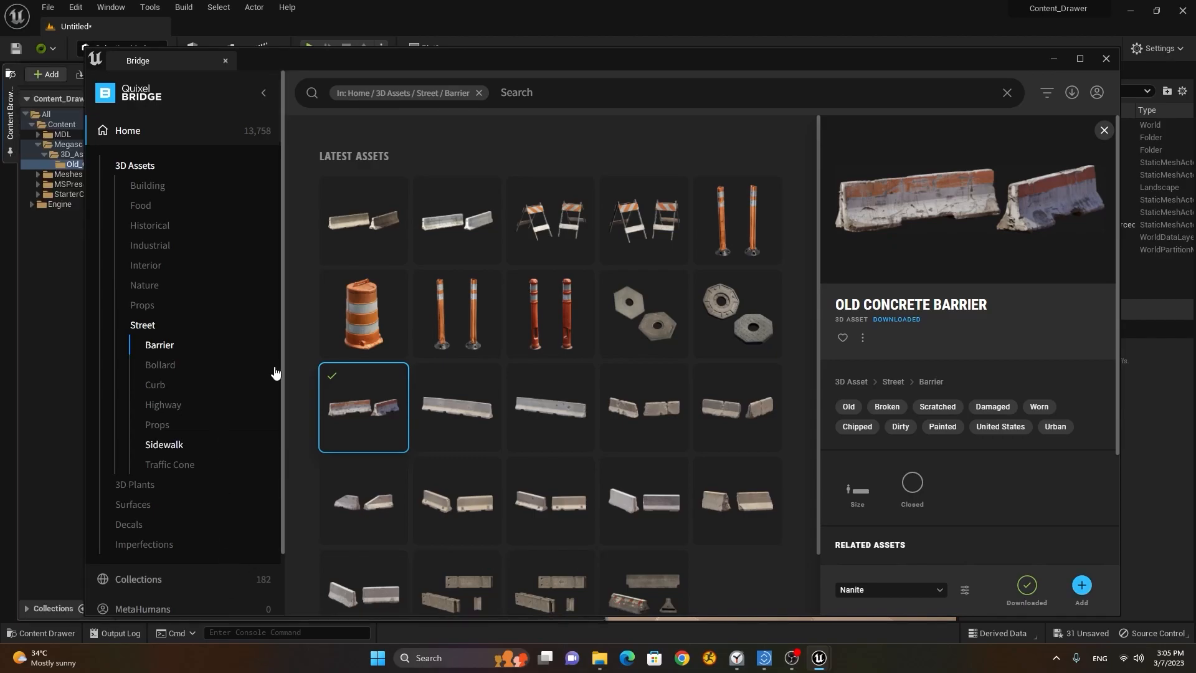
Check the locally downloaded Megascans assets in Quixel Bridge, and return to the Home page.
{"action": "scroll", "coordinate": [282, 376], "scroll_direction": "down", "scroll_amount": 1}
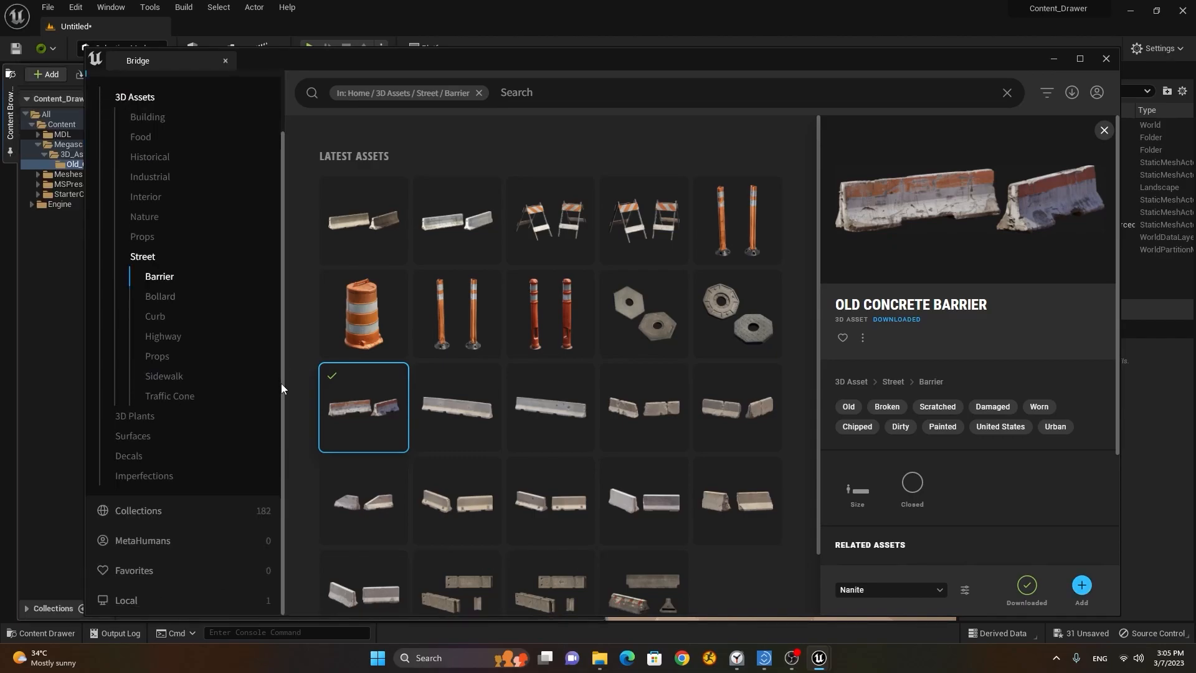
{"action": "left_click", "coordinate": [126, 599]}
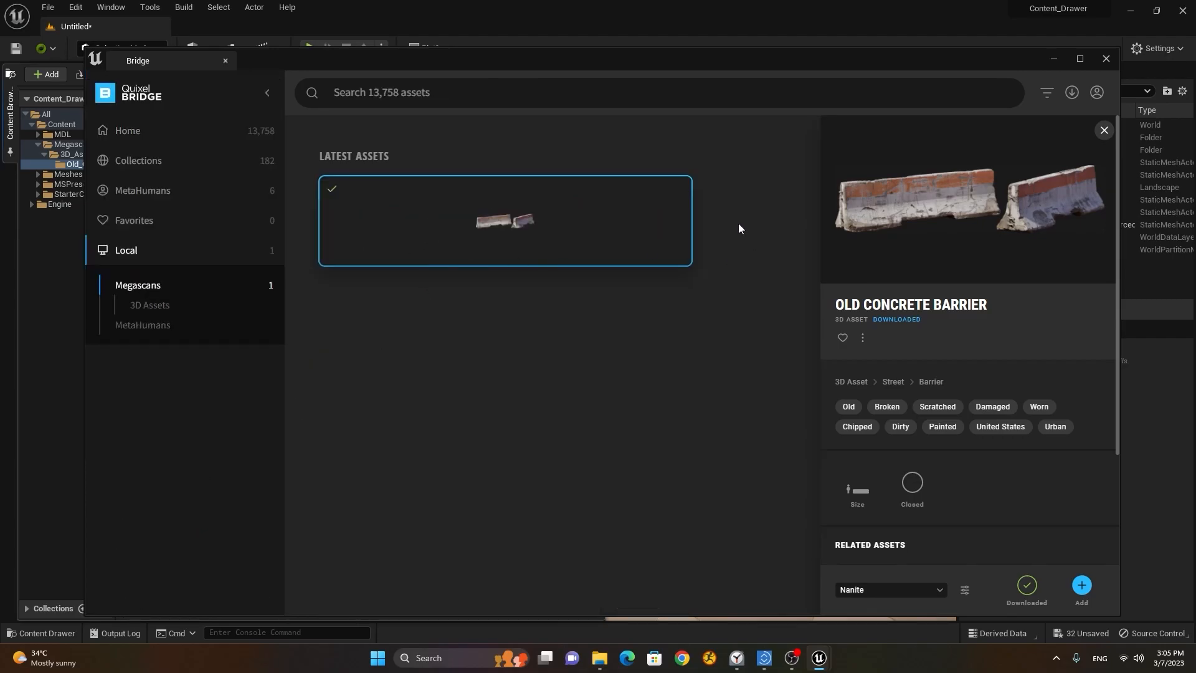
{"action": "mouse_move", "coordinate": [574, 235]}
{"action": "left_click", "coordinate": [141, 145]}
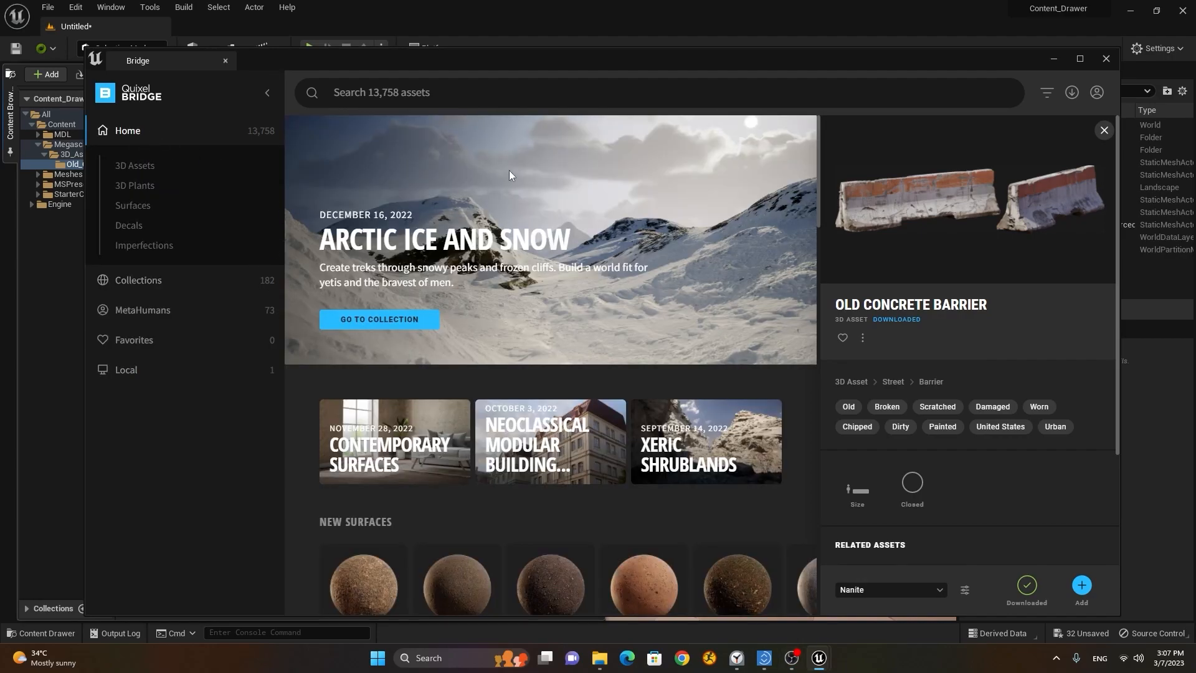
Look through the categories of the 3D Plants and Surfaces sections in the asset library.
{"action": "left_click", "coordinate": [149, 186]}
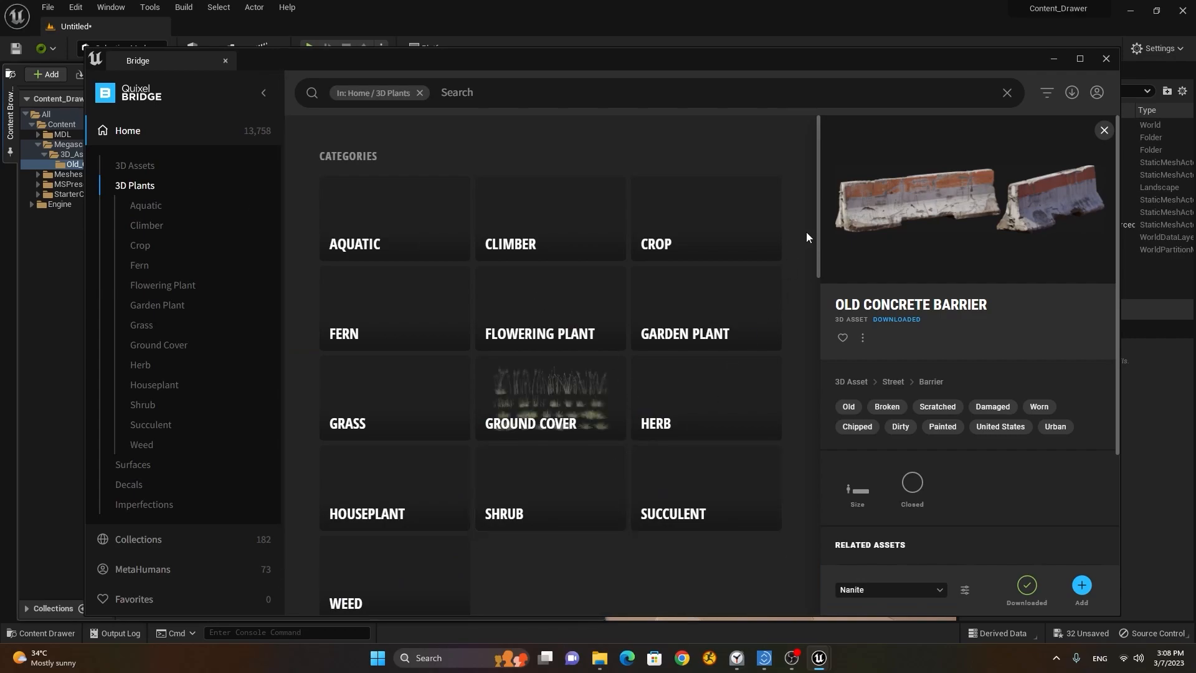
{"action": "mouse_move", "coordinate": [817, 219]}
{"action": "left_mouse_down"}
{"action": "mouse_move", "coordinate": [809, 331]}
{"action": "mouse_move", "coordinate": [813, 214]}
{"action": "left_mouse_up"}
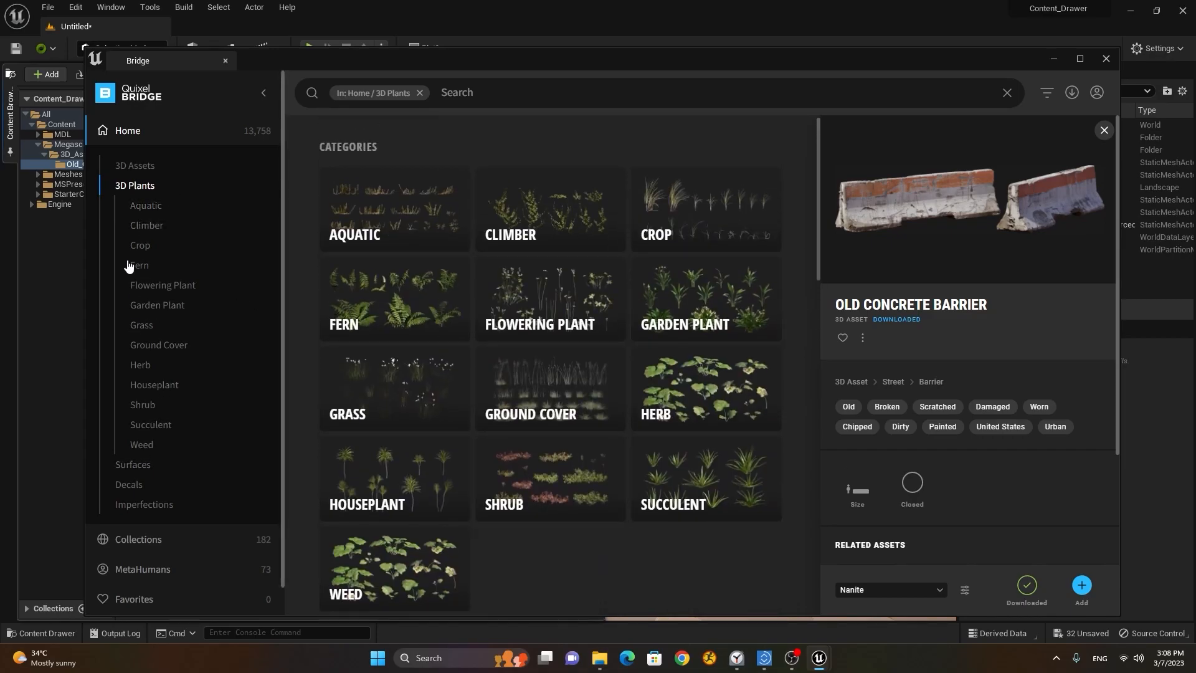
{"action": "left_click", "coordinate": [129, 465]}
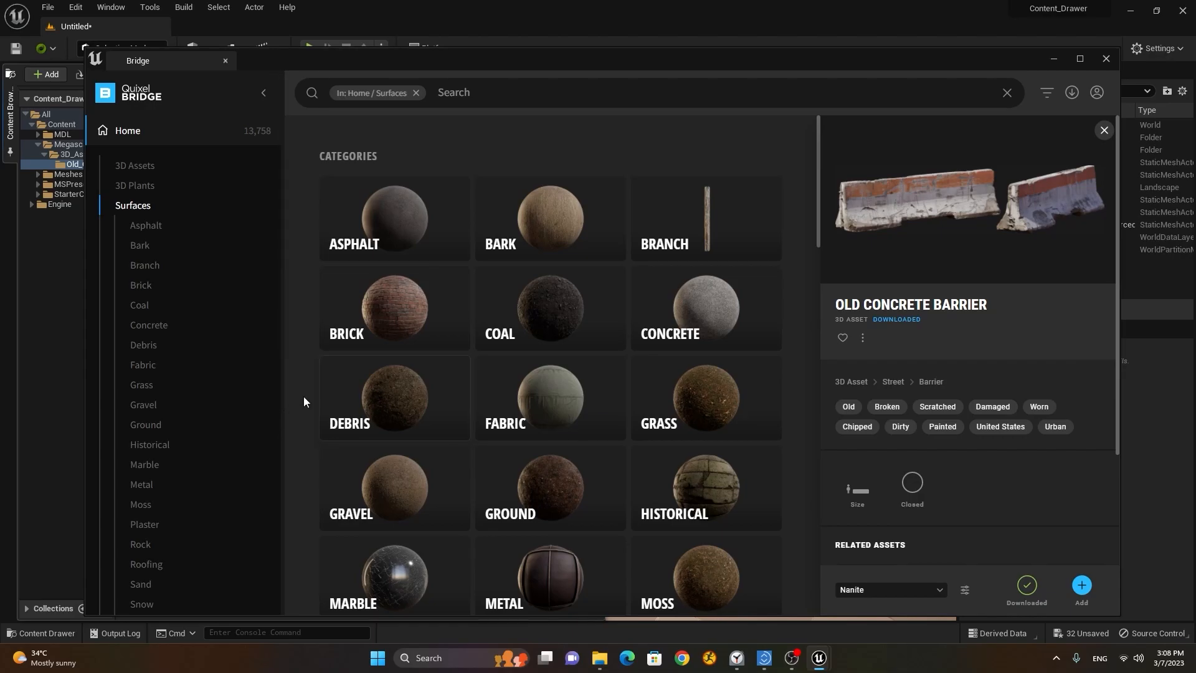
{"action": "scroll", "coordinate": [677, 303], "scroll_direction": "down", "scroll_amount": 3}
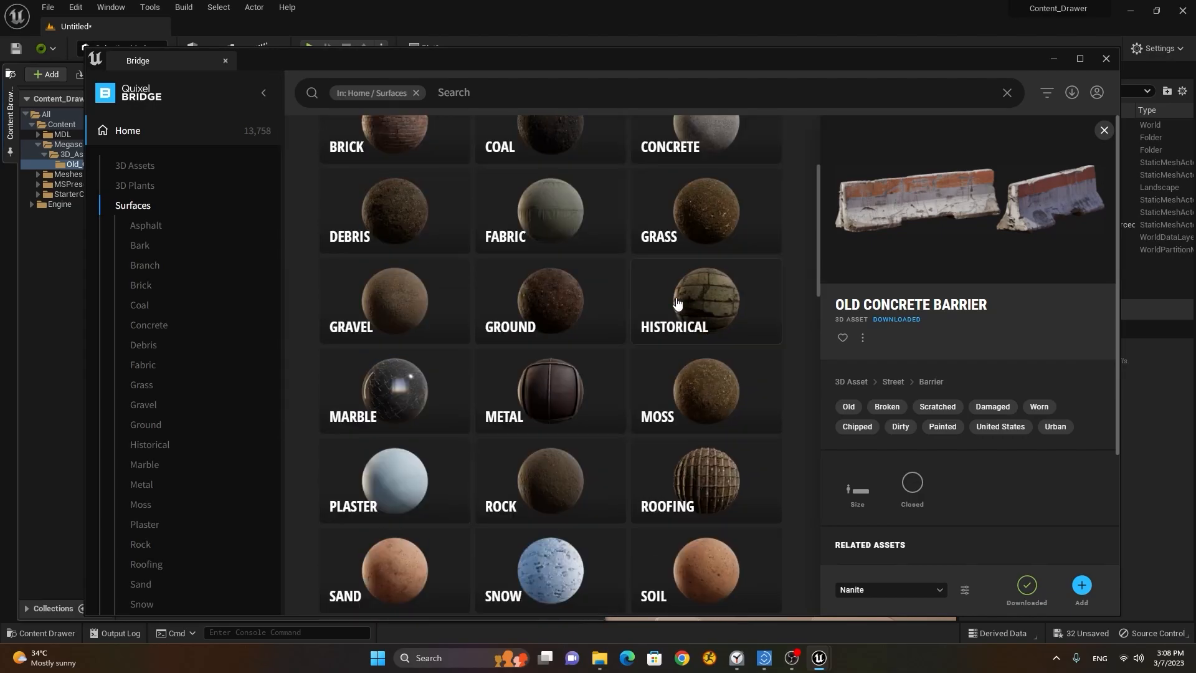
{"action": "scroll", "coordinate": [678, 303], "scroll_direction": "down", "scroll_amount": 3}
{"action": "scroll", "coordinate": [676, 302], "scroll_direction": "down", "scroll_amount": 5}
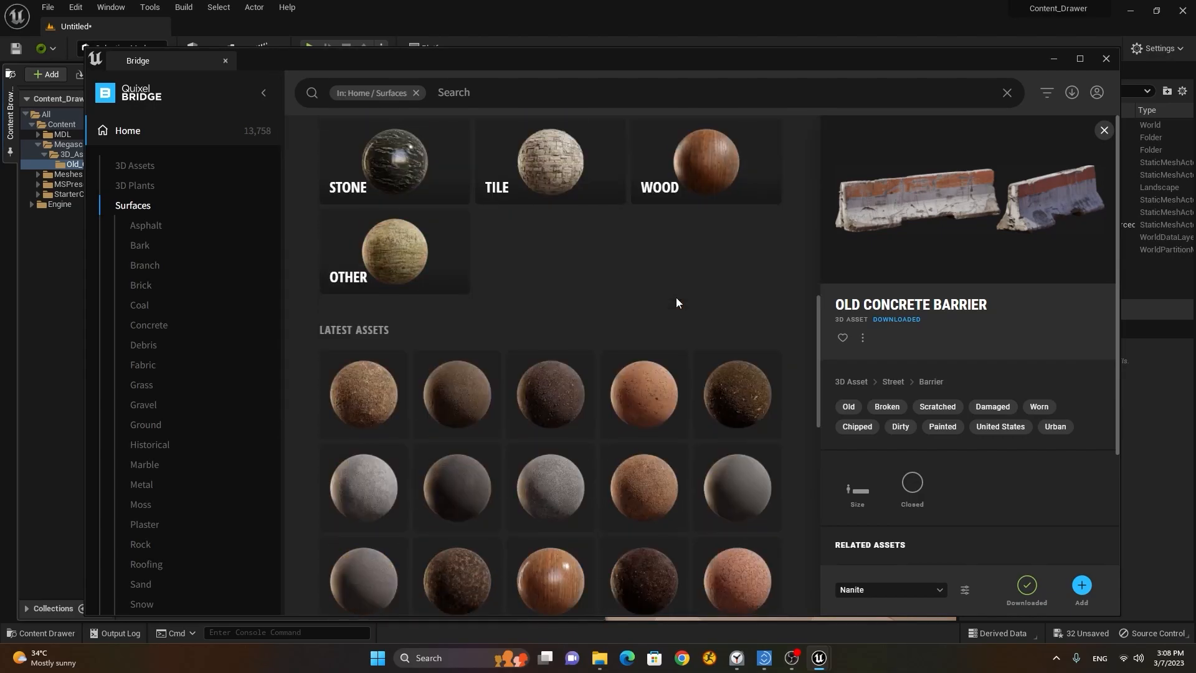
{"action": "scroll", "coordinate": [675, 297], "scroll_direction": "up", "scroll_amount": 6}
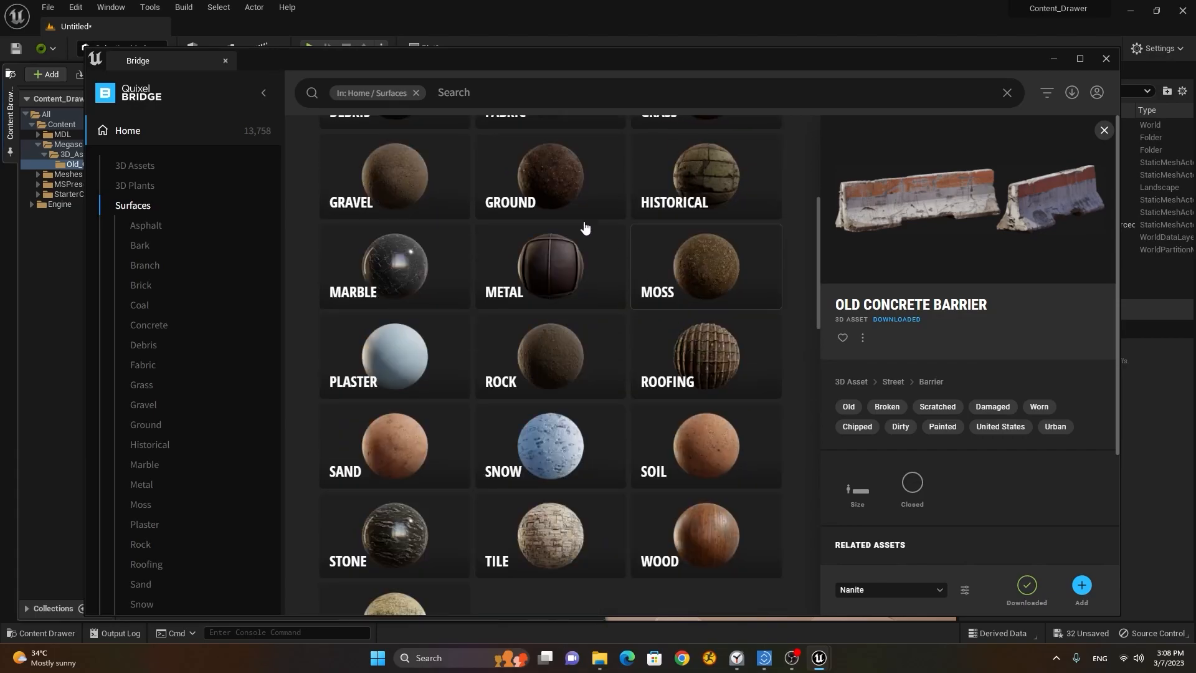
Search the surfaces for "metal", look through the matching assets, and remove the search term.
{"action": "left_click", "coordinate": [471, 92]}
{"action": "type", "text": "metal"}
{"action": "key", "text": "Return"}
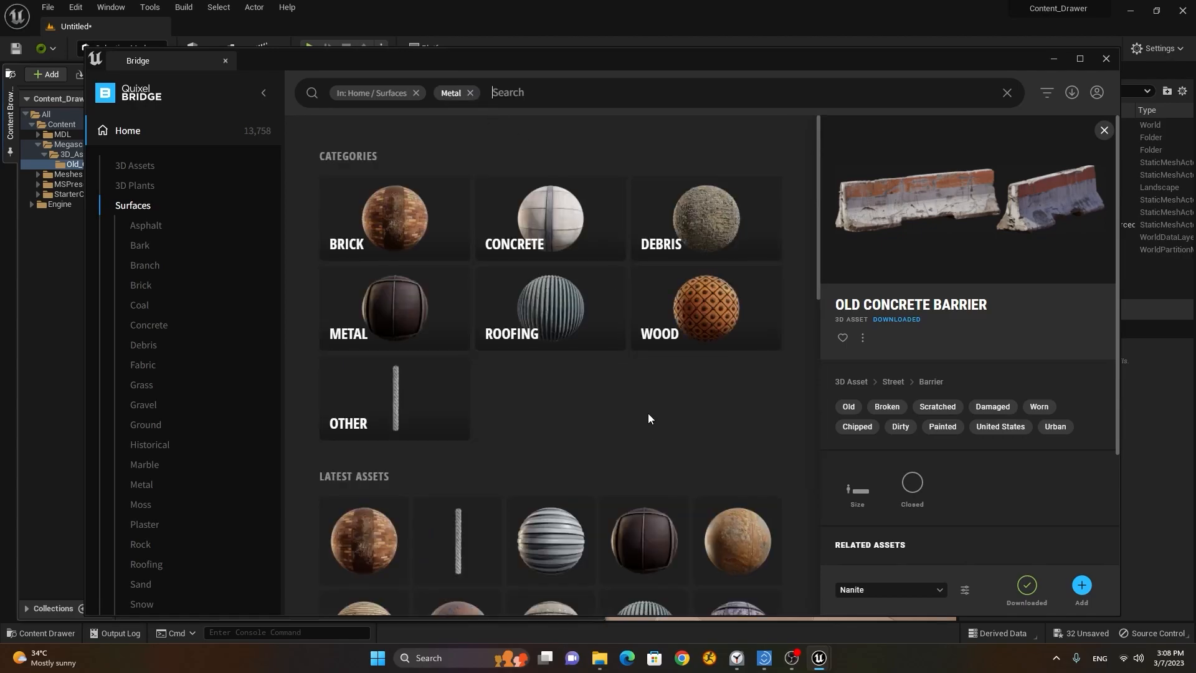
{"action": "scroll", "coordinate": [648, 417], "scroll_direction": "down", "scroll_amount": 10}
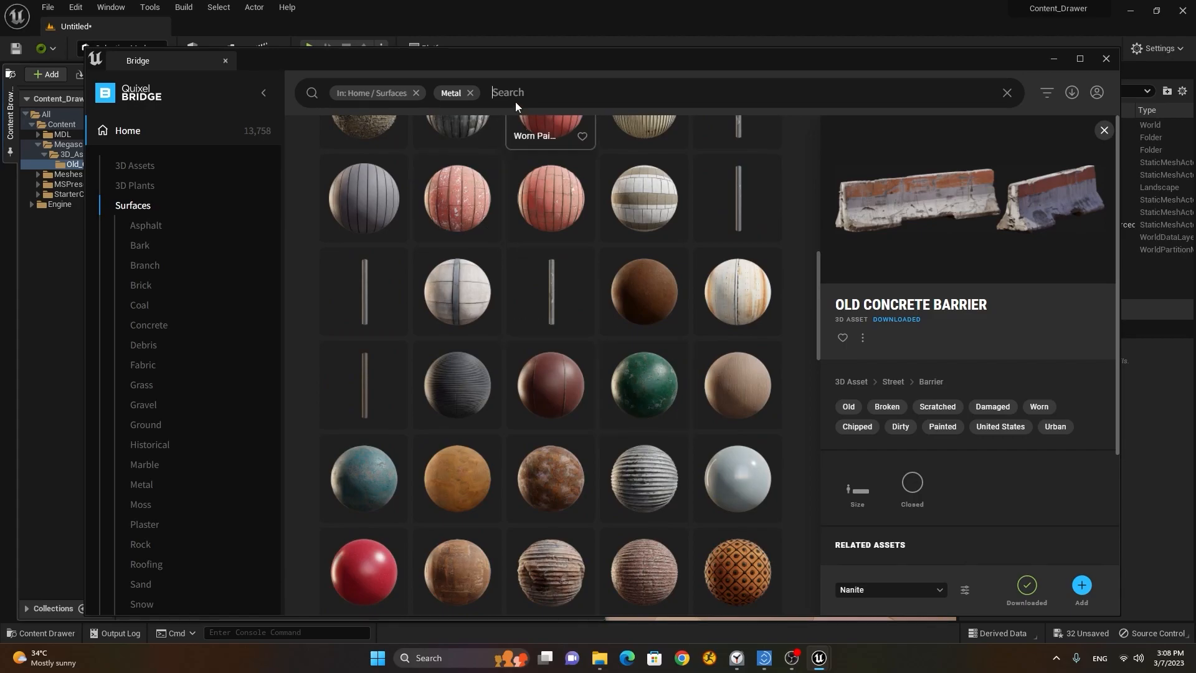
{"action": "left_click", "coordinate": [470, 95]}
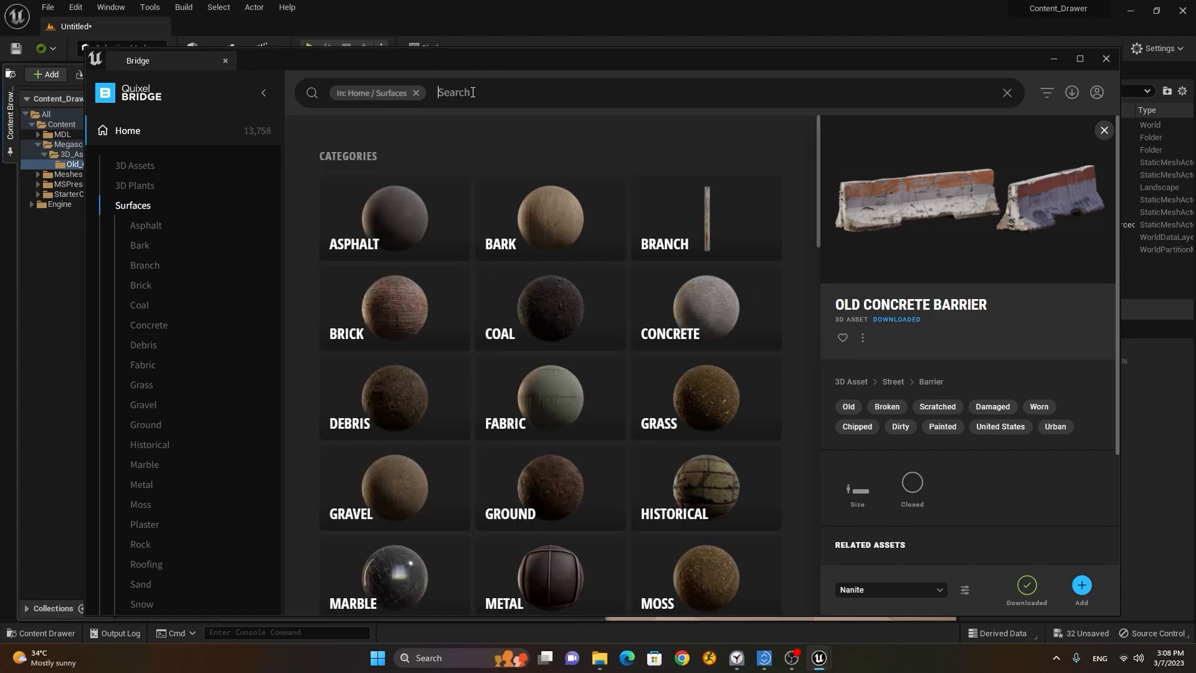
Search the surfaces for "stone" and narrow the assets to the Historical, Middle-Eastern category.
{"action": "type", "text": "stone"}
{"action": "key", "text": "Return"}
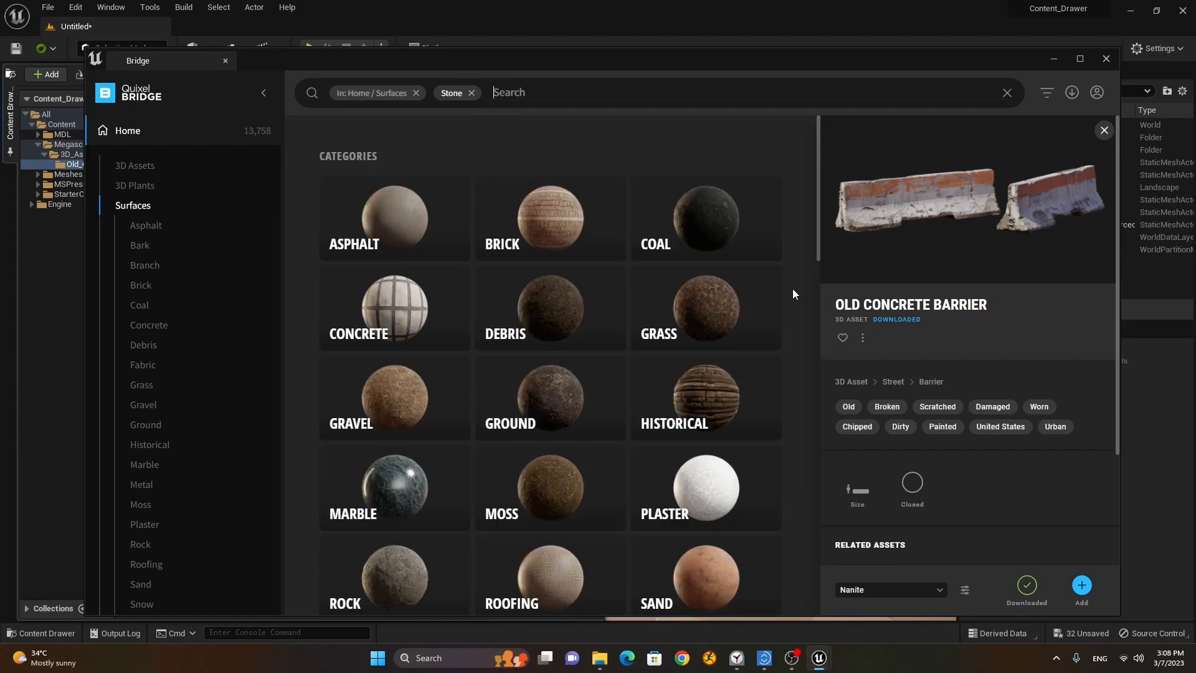
{"action": "scroll", "coordinate": [611, 229], "scroll_direction": "down", "scroll_amount": 2}
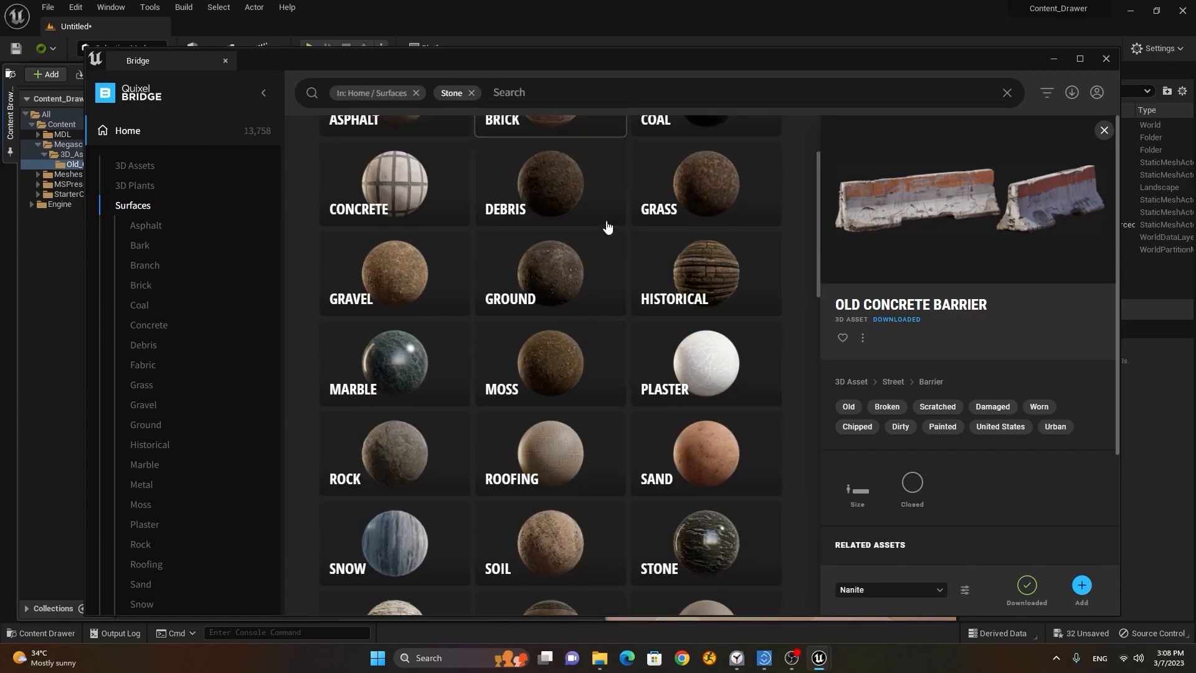
{"action": "left_click", "coordinate": [719, 282]}
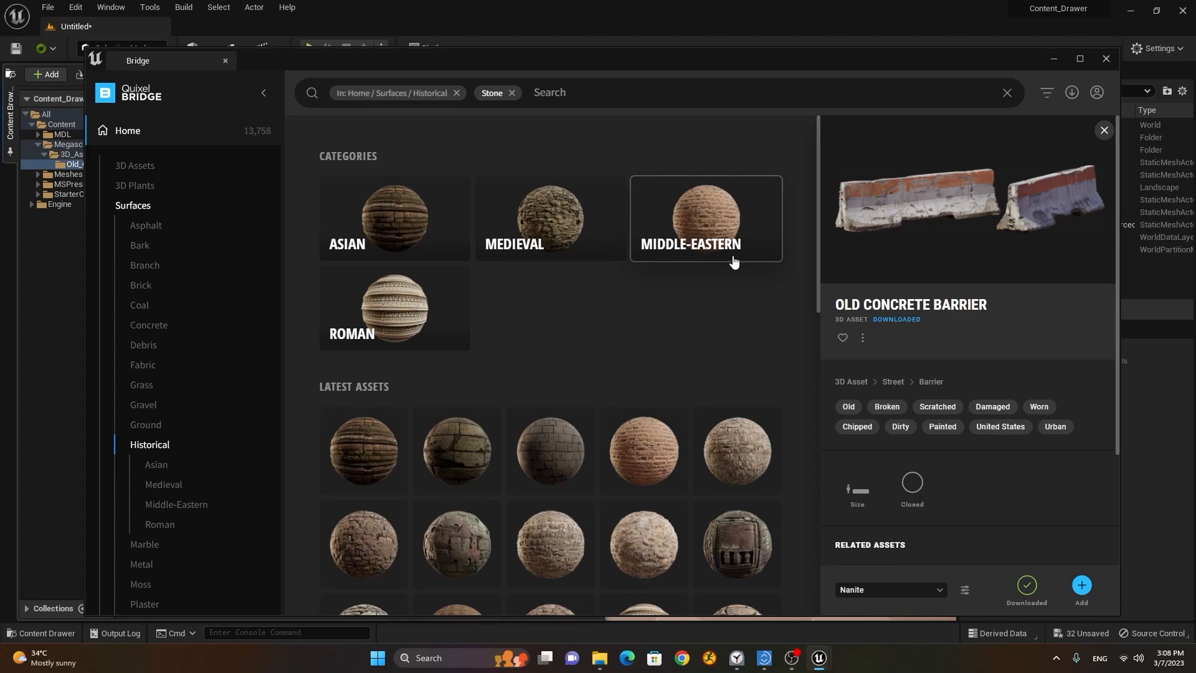
{"action": "left_click", "coordinate": [701, 225]}
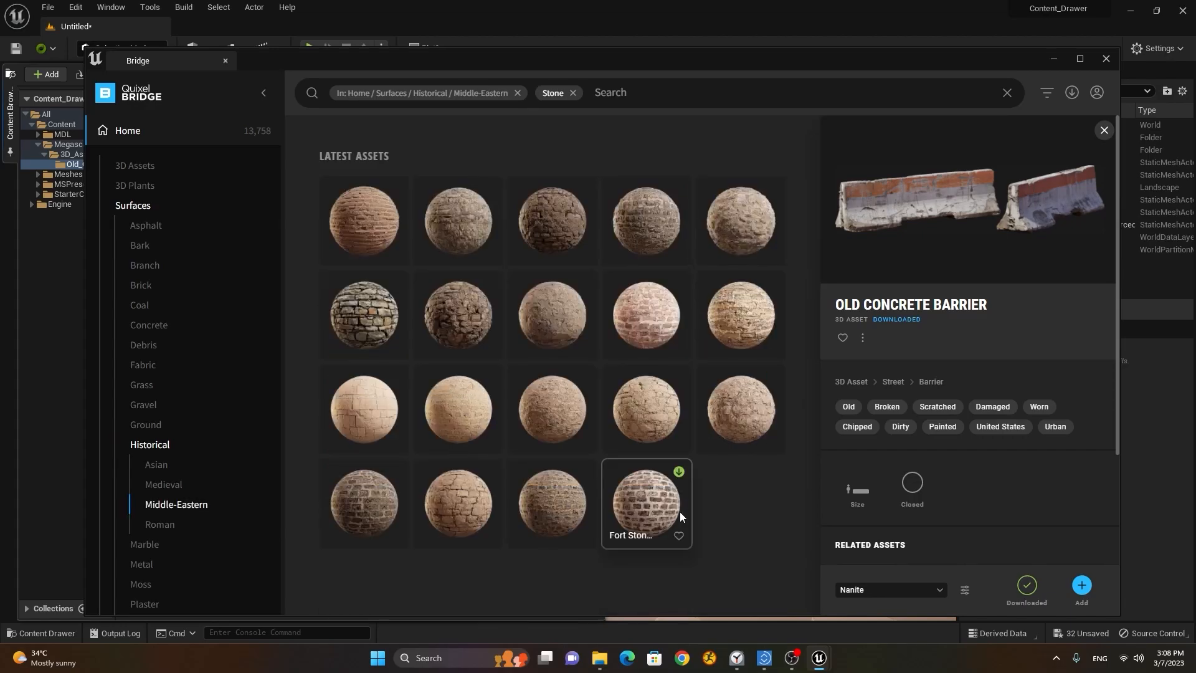
Download the Old Fort Wall surface at Highest Quality and add it to the project.
{"action": "left_click", "coordinate": [461, 312]}
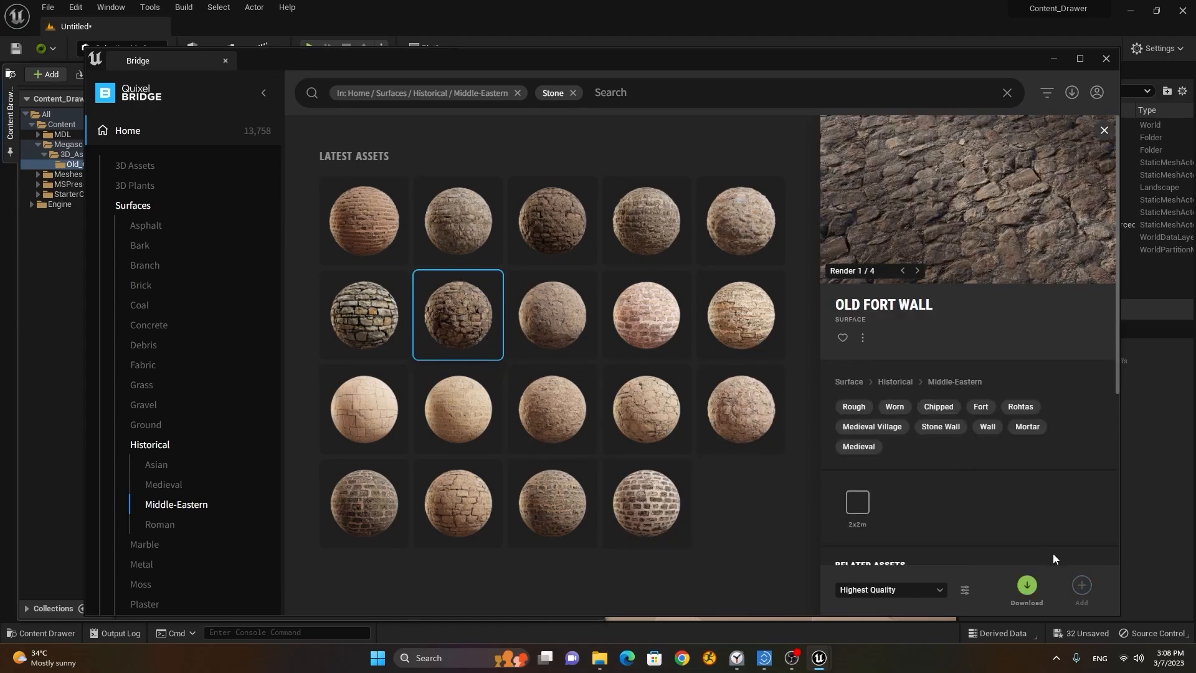
{"action": "left_click", "coordinate": [920, 589]}
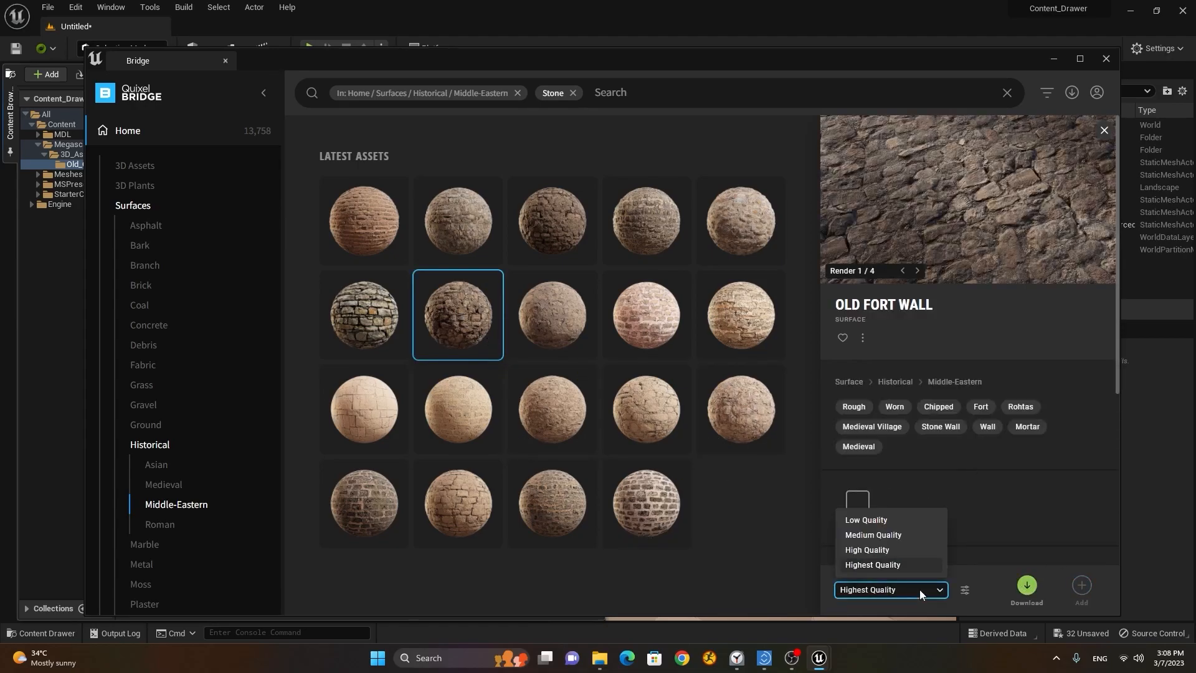
{"action": "left_click", "coordinate": [1035, 586]}
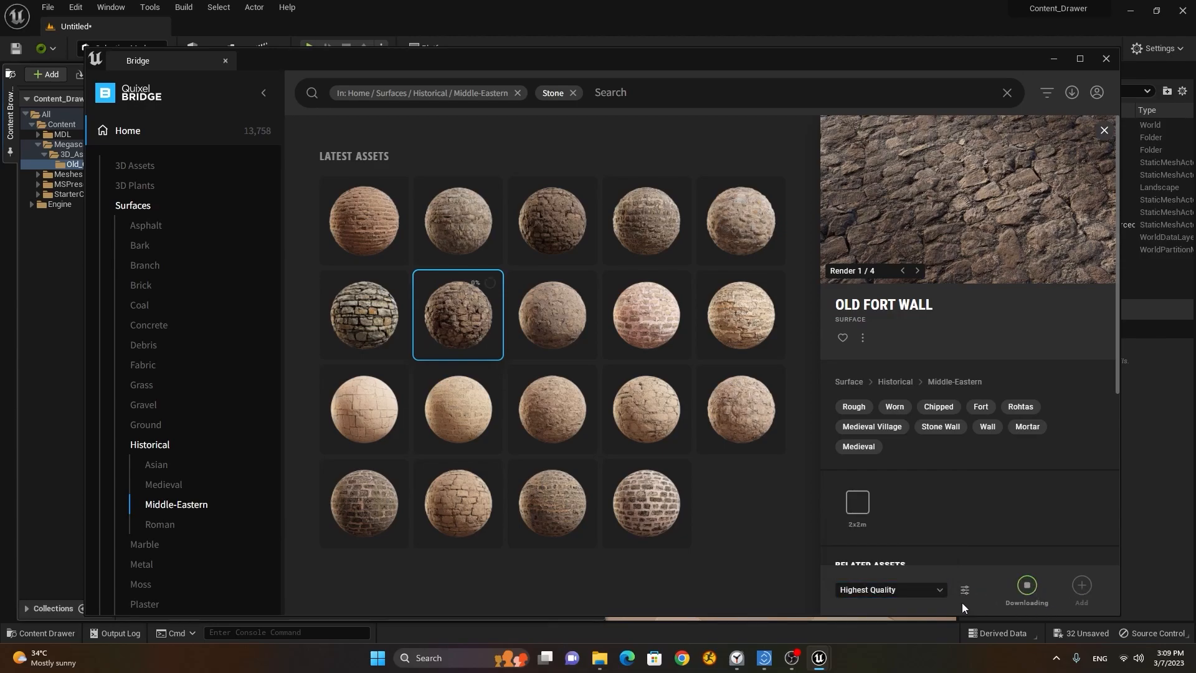
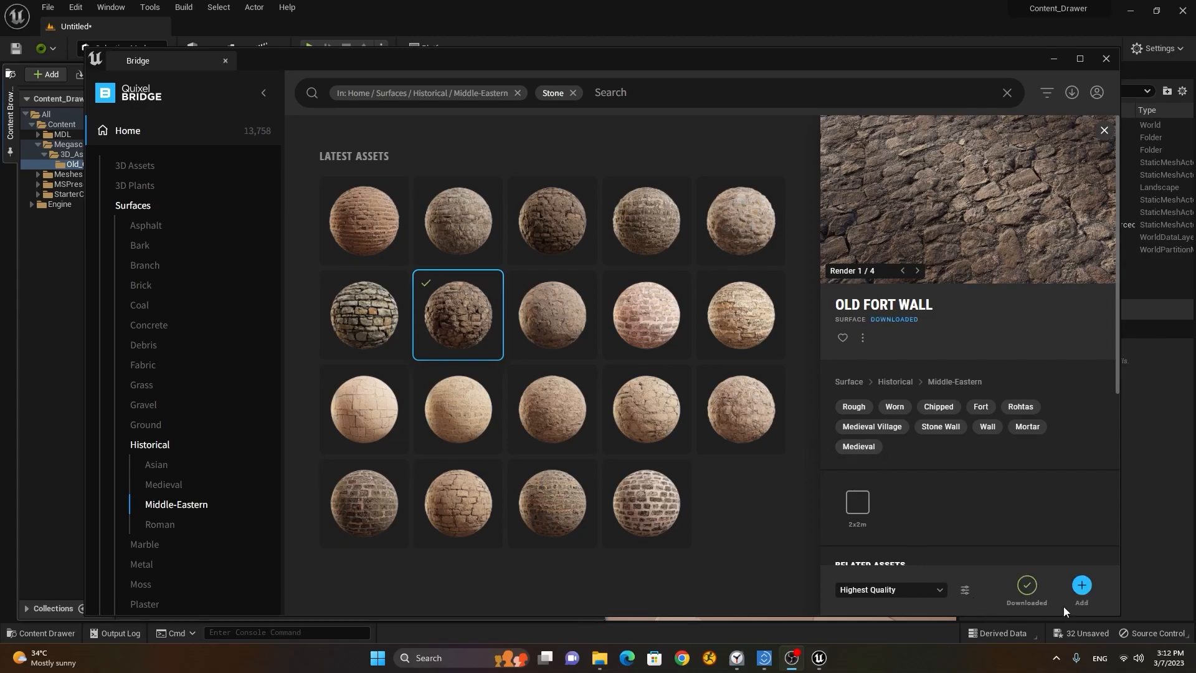
{"action": "left_click", "coordinate": [1082, 588]}
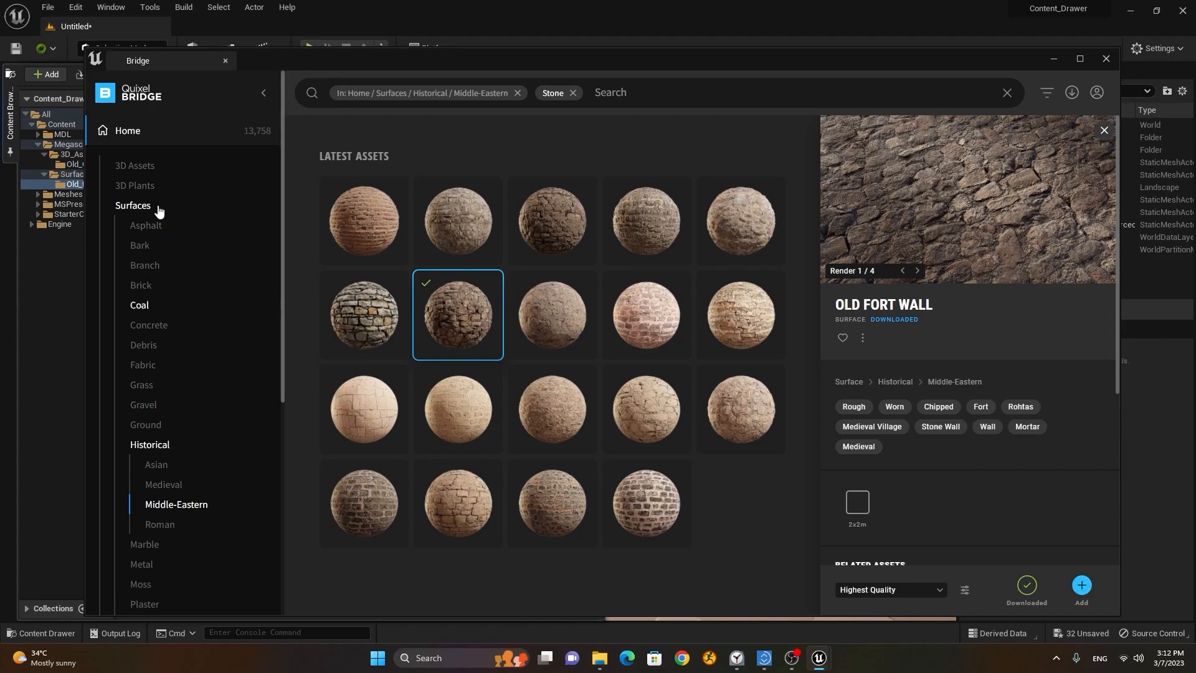
Browse the Decals section and go to the Paper category within Debris.
{"action": "scroll", "coordinate": [159, 212], "scroll_direction": "down", "scroll_amount": 5}
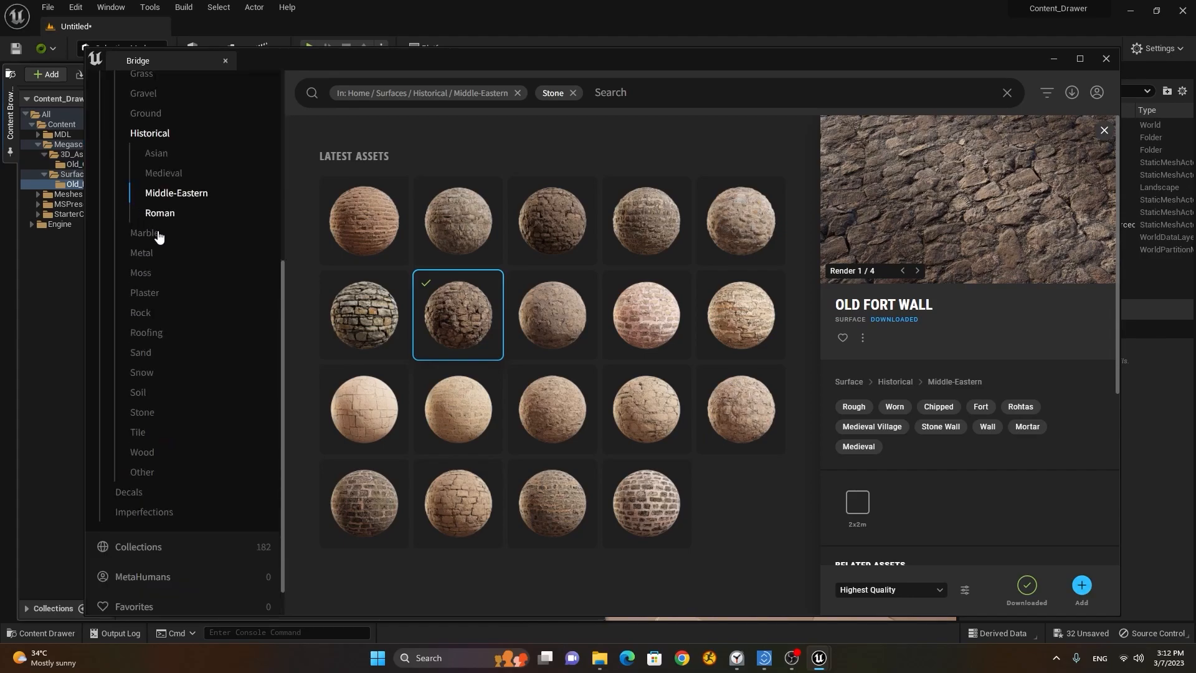
{"action": "left_click", "coordinate": [129, 492]}
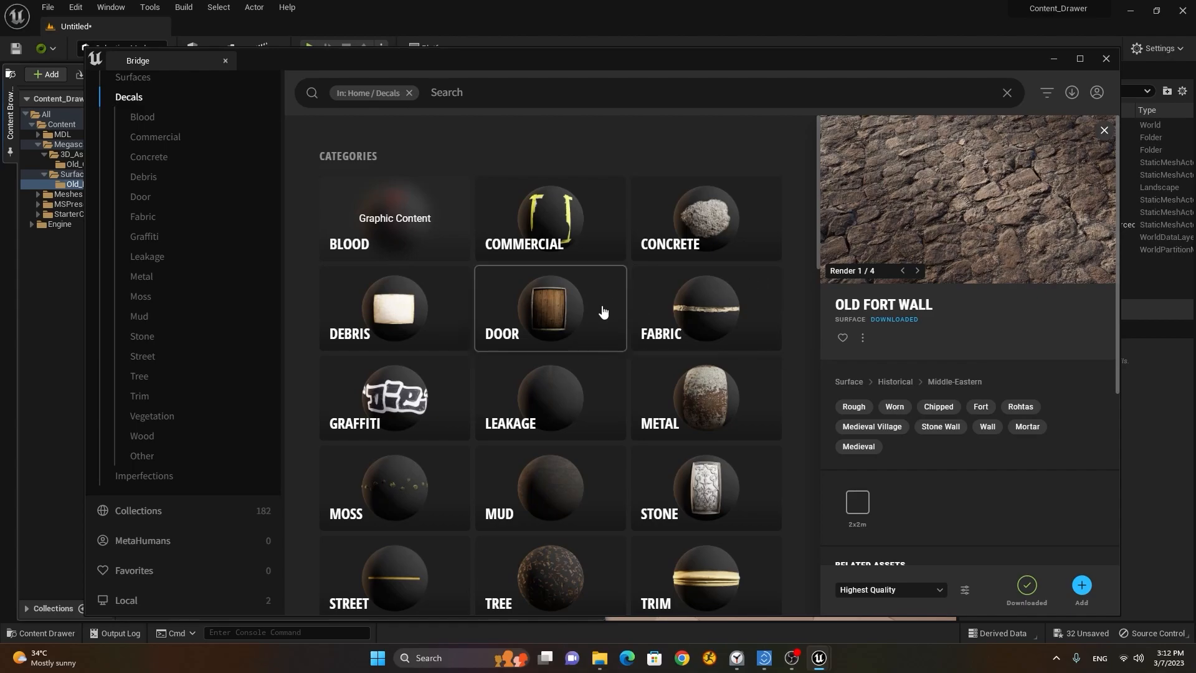
{"action": "scroll", "coordinate": [601, 317], "scroll_direction": "down", "scroll_amount": 4}
{"action": "scroll", "coordinate": [601, 318], "scroll_direction": "up", "scroll_amount": 4}
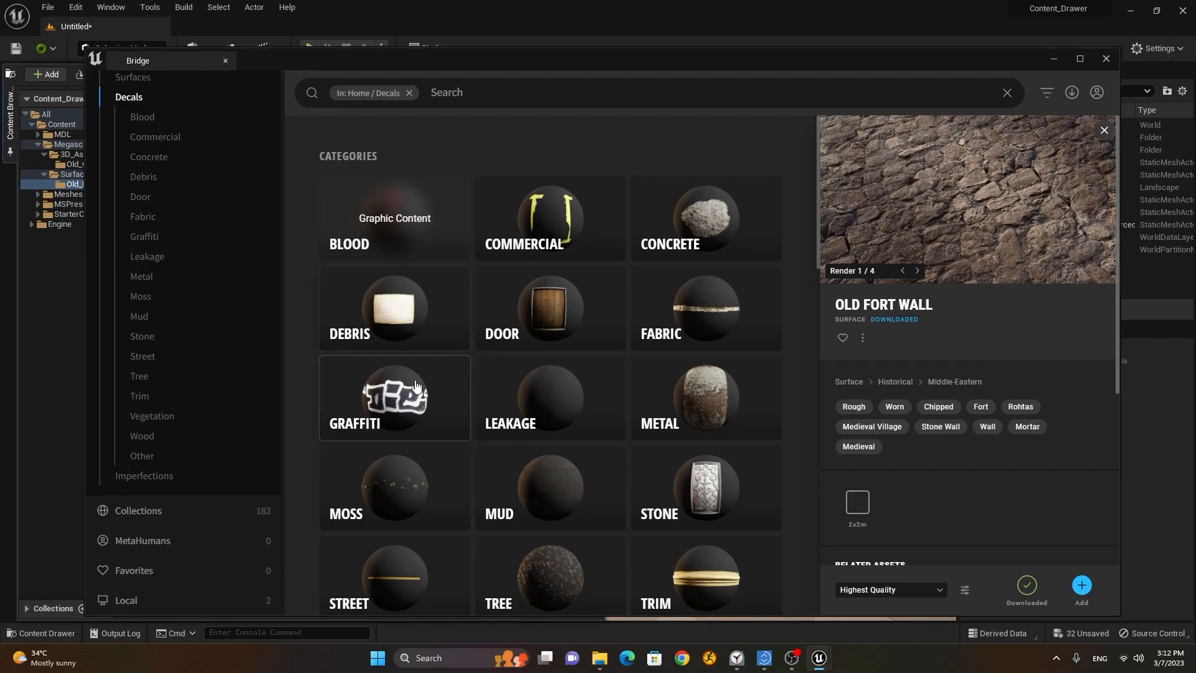
{"action": "left_click", "coordinate": [398, 328]}
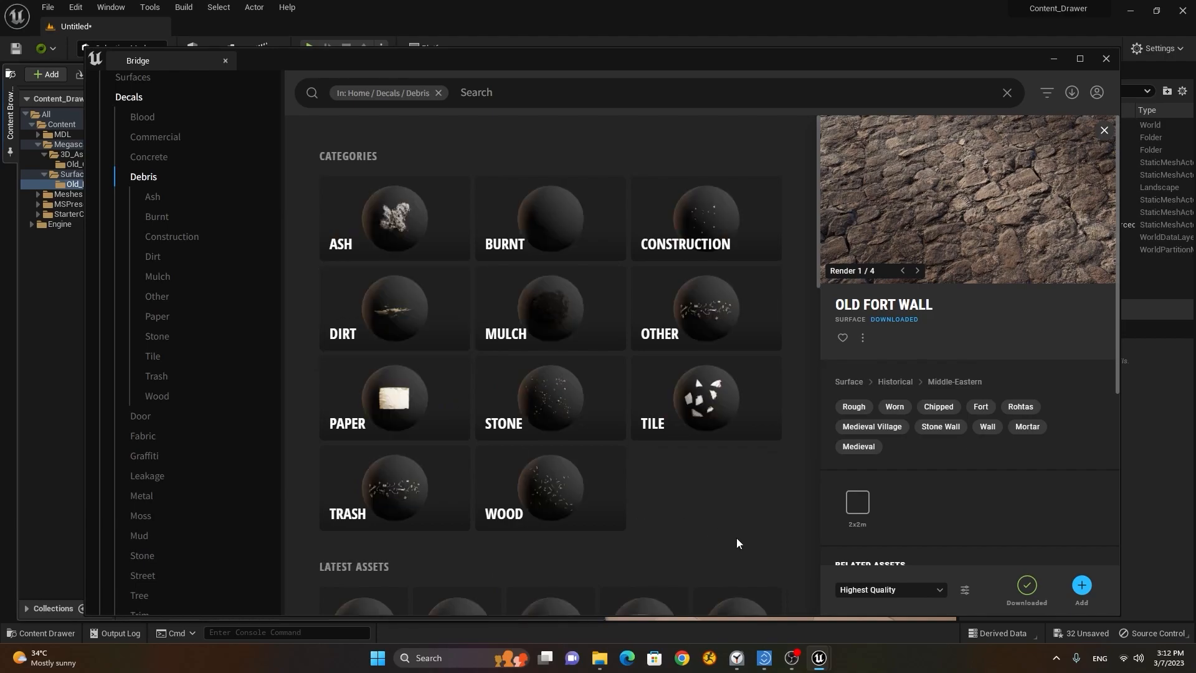
{"action": "left_click", "coordinate": [390, 405]}
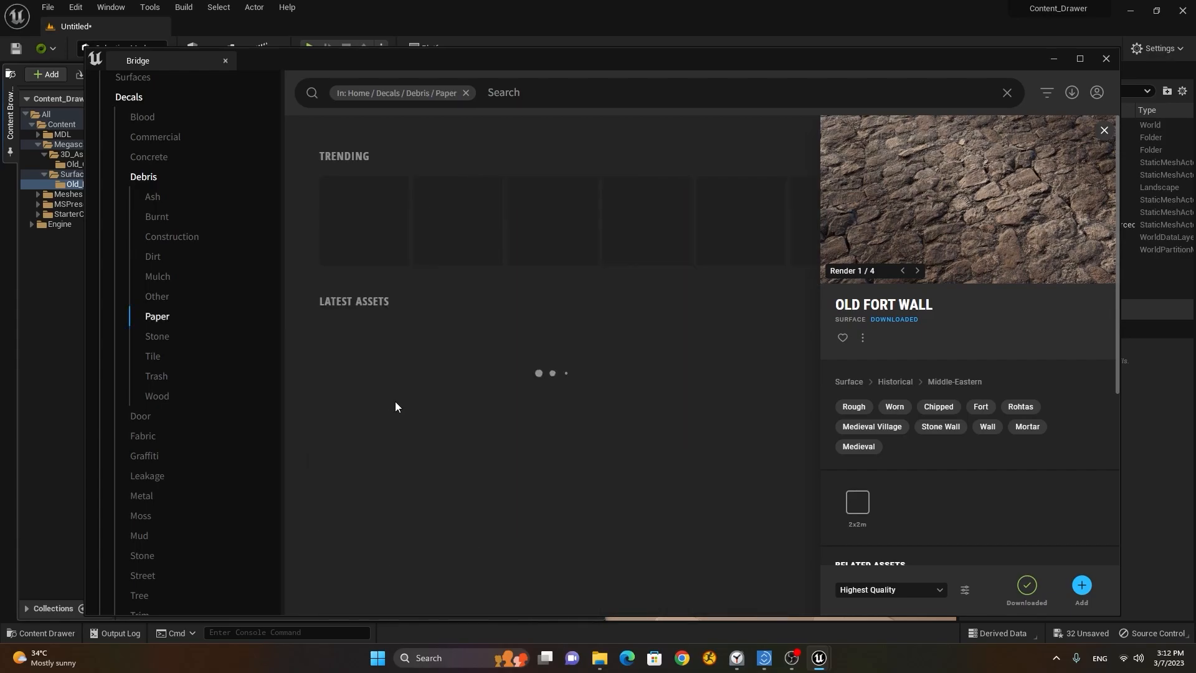
{"action": "scroll", "coordinate": [537, 331], "scroll_direction": "down", "scroll_amount": 3}
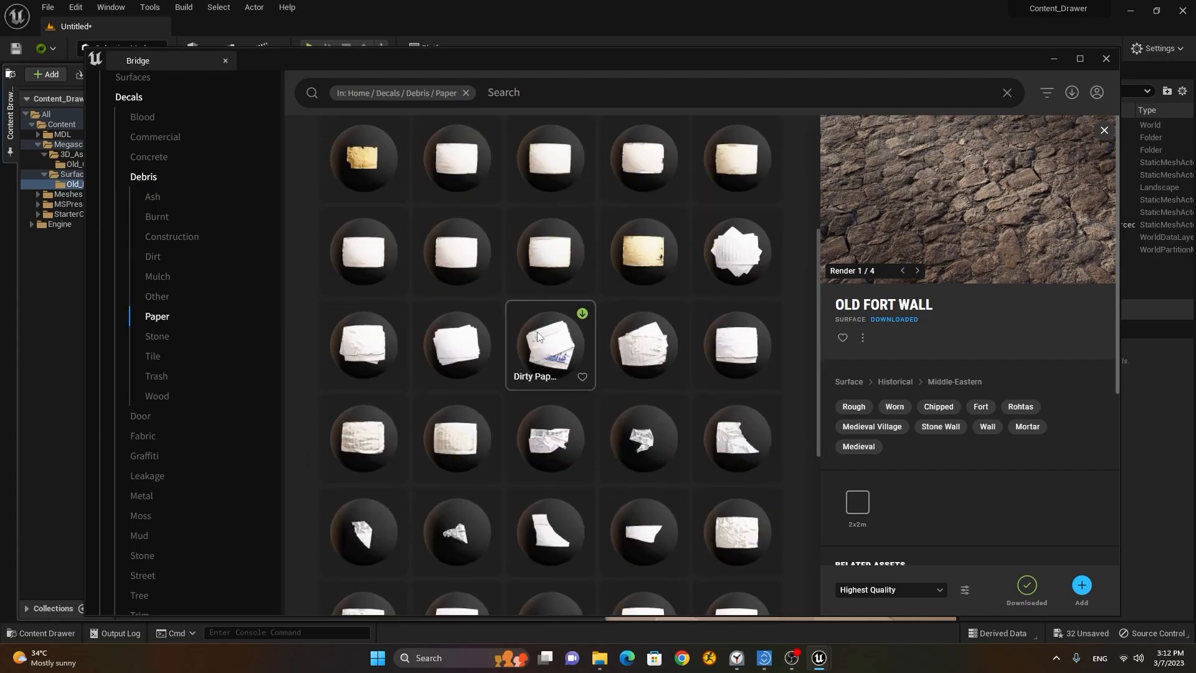
Download the Dirty Papers decal and add it to the project.
{"action": "left_click", "coordinate": [555, 350]}
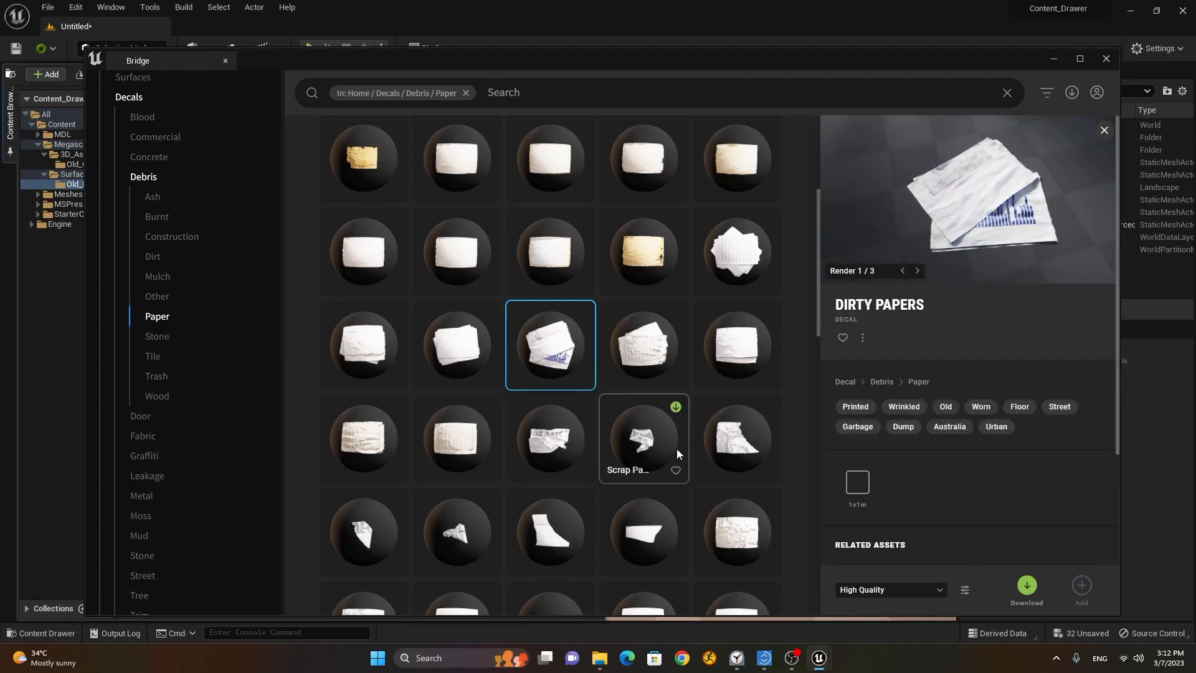
{"action": "scroll", "coordinate": [588, 346], "scroll_direction": "down", "scroll_amount": 4}
{"action": "scroll", "coordinate": [588, 351], "scroll_direction": "up", "scroll_amount": 8}
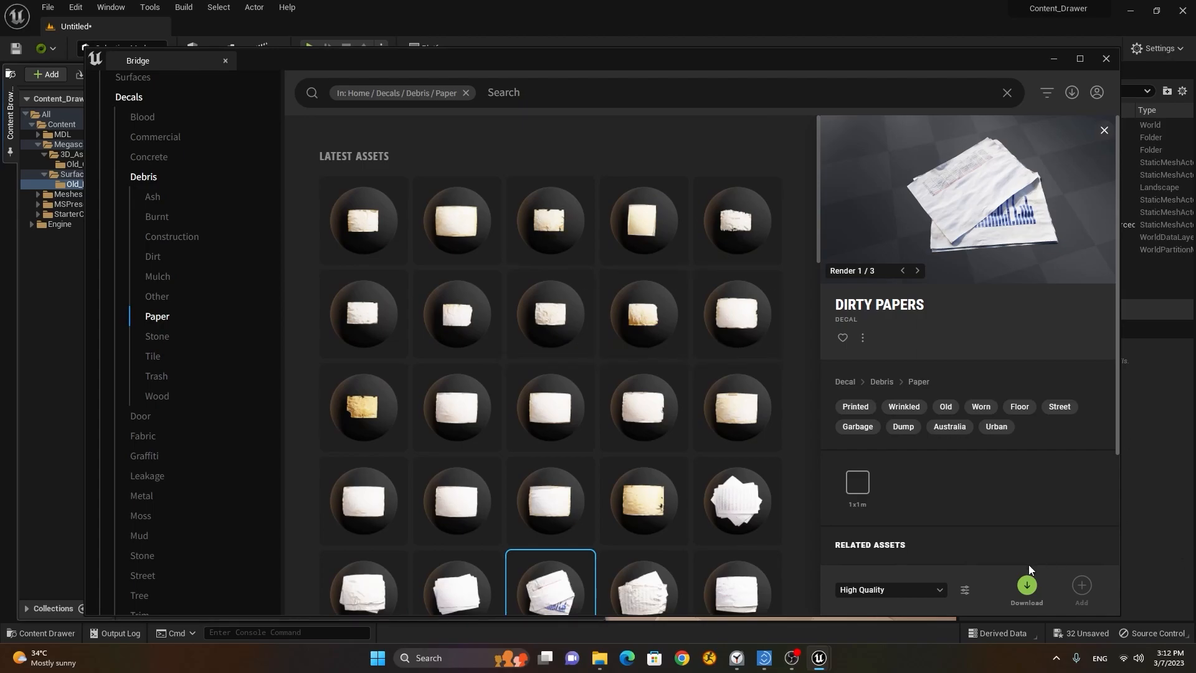
{"action": "left_click", "coordinate": [1024, 588]}
{"action": "left_click", "coordinate": [1082, 586]}
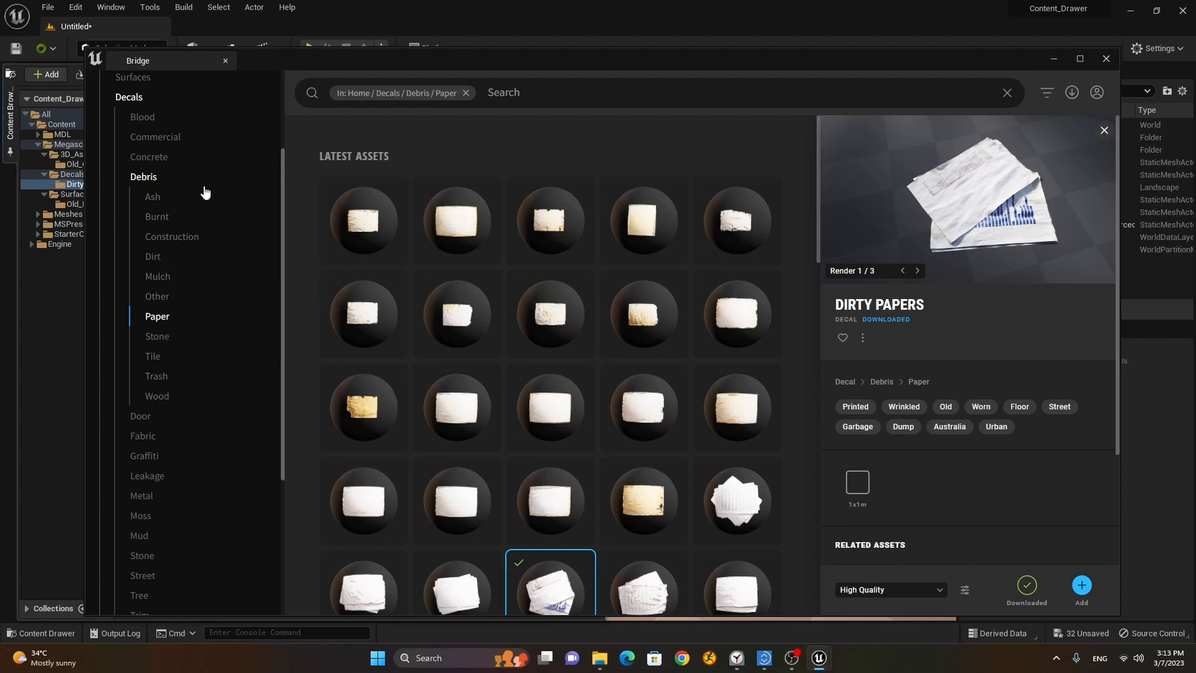
Download the Graffiti decal with green lettering outlined in red from the Graffiti category and add it to the project.
{"action": "left_click", "coordinate": [152, 458]}
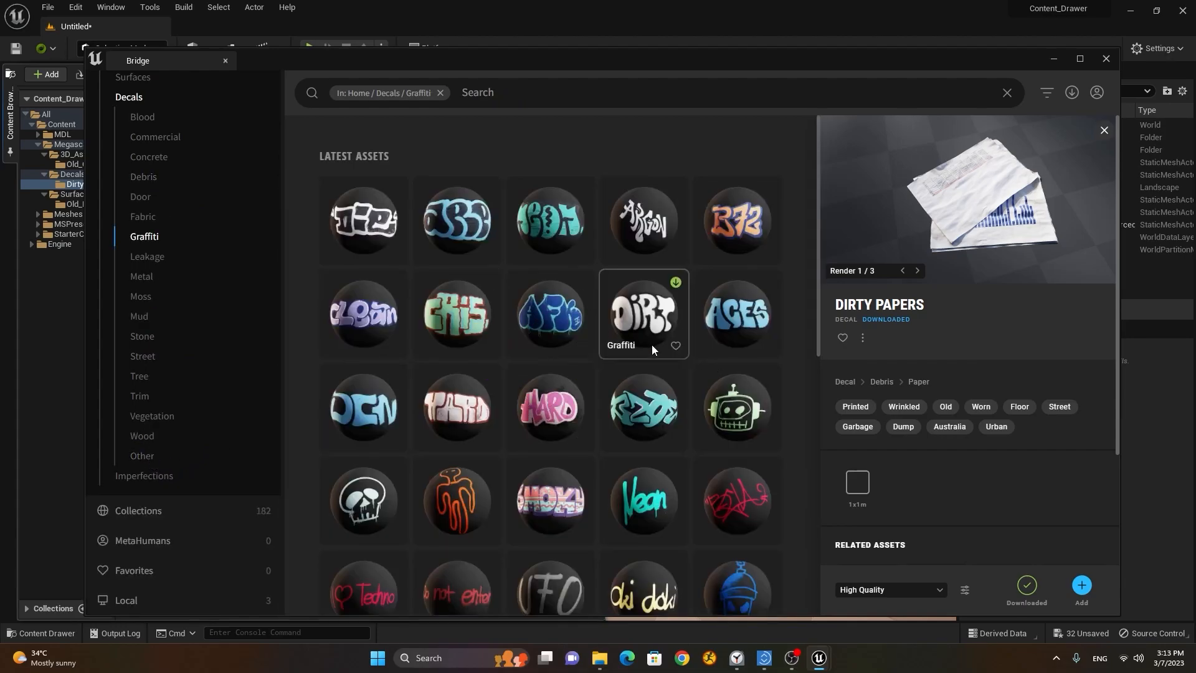
{"action": "scroll", "coordinate": [674, 343], "scroll_direction": "down", "scroll_amount": 3}
{"action": "scroll", "coordinate": [676, 346], "scroll_direction": "up", "scroll_amount": 2}
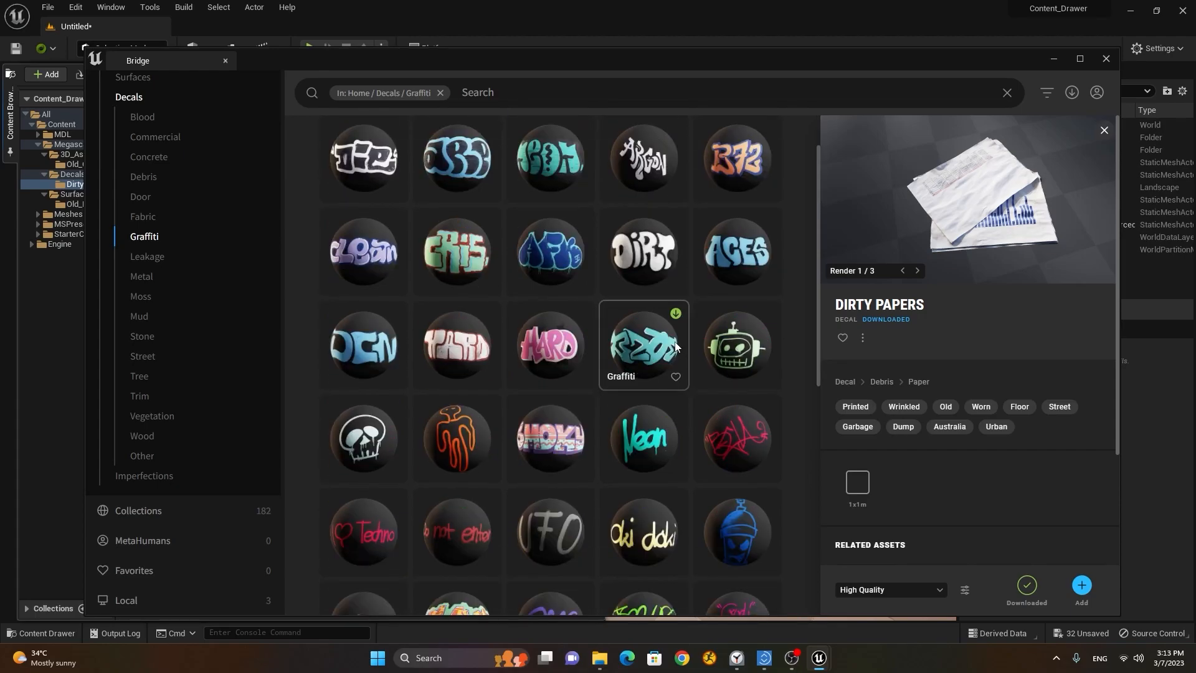
{"action": "left_click", "coordinate": [468, 249]}
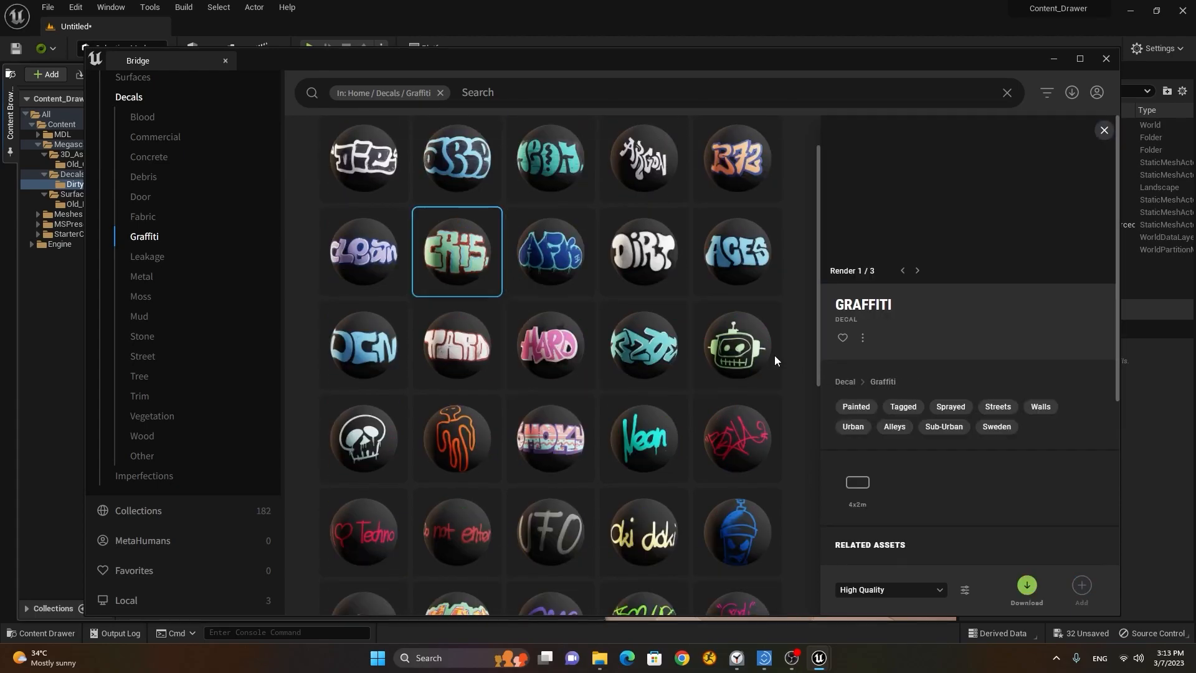
{"action": "scroll", "coordinate": [689, 345], "scroll_direction": "down", "scroll_amount": 10}
{"action": "scroll", "coordinate": [689, 344], "scroll_direction": "down", "scroll_amount": 12}
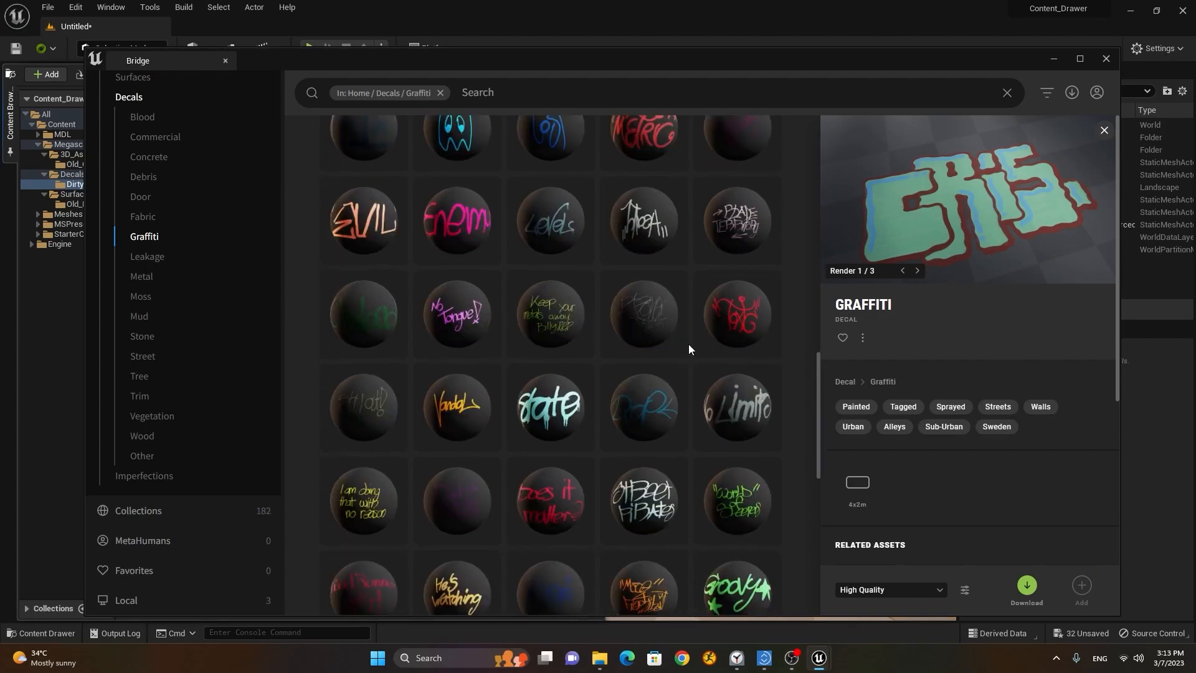
{"action": "left_click", "coordinate": [1026, 585]}
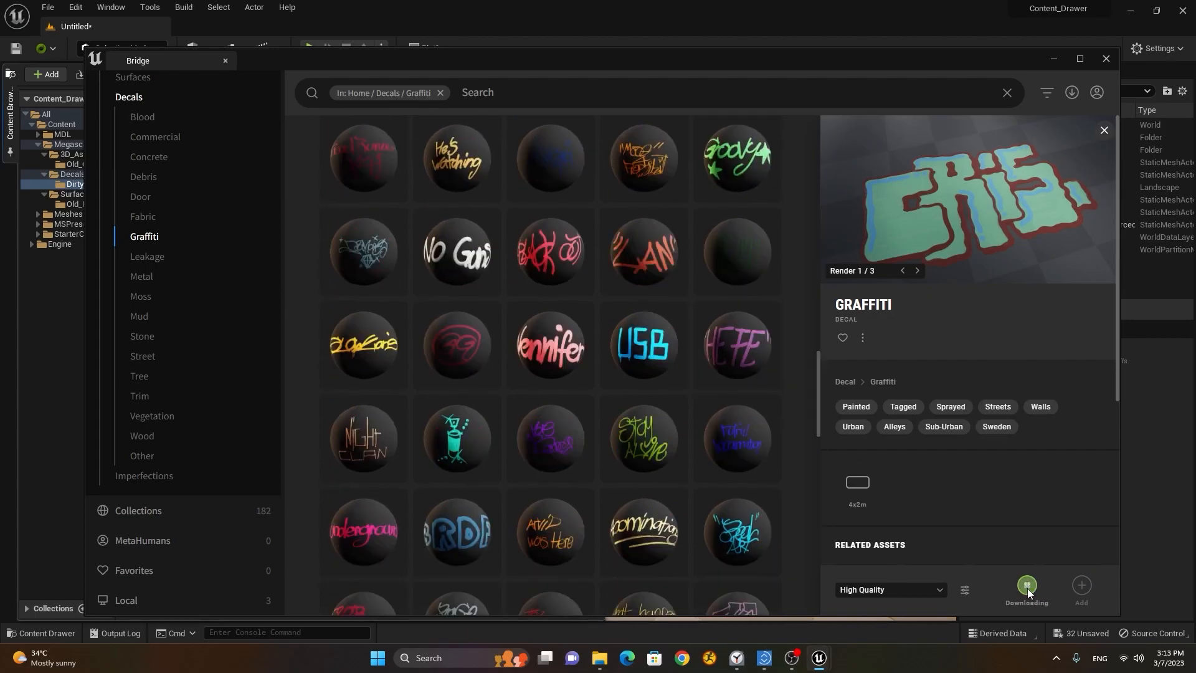
{"action": "left_click", "coordinate": [1082, 587]}
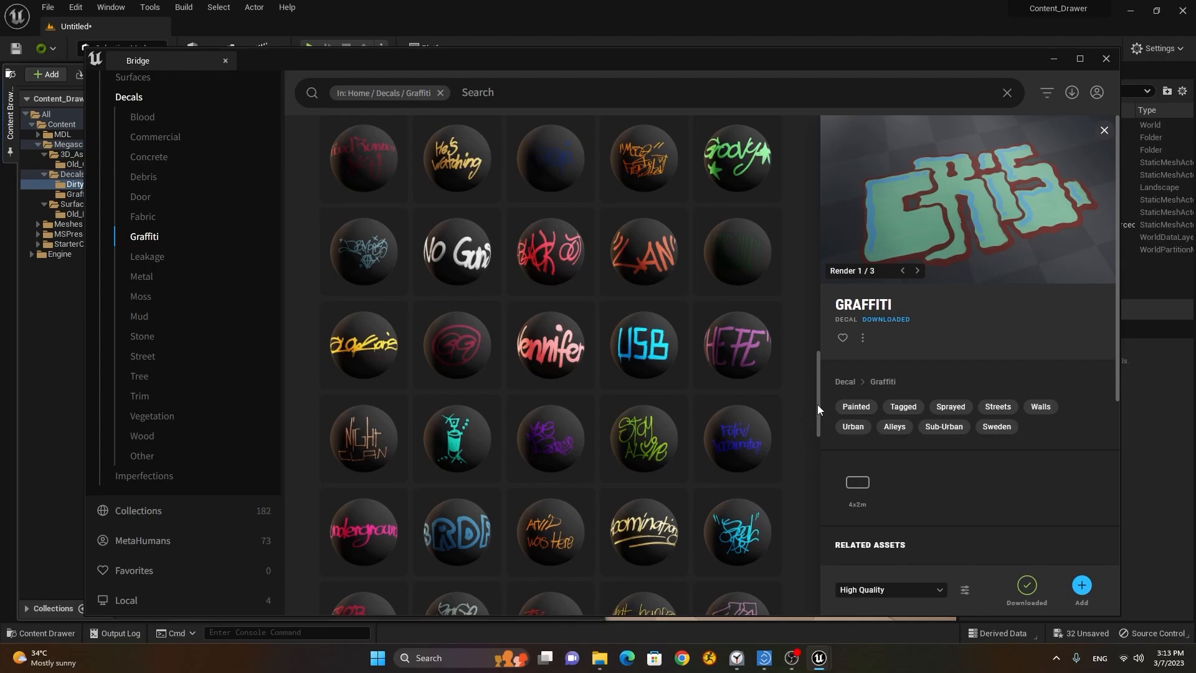
Open the Imperfections section to view its categories.
{"action": "left_click_drag", "start_coordinate": [817, 405], "coordinate": [813, 423]}
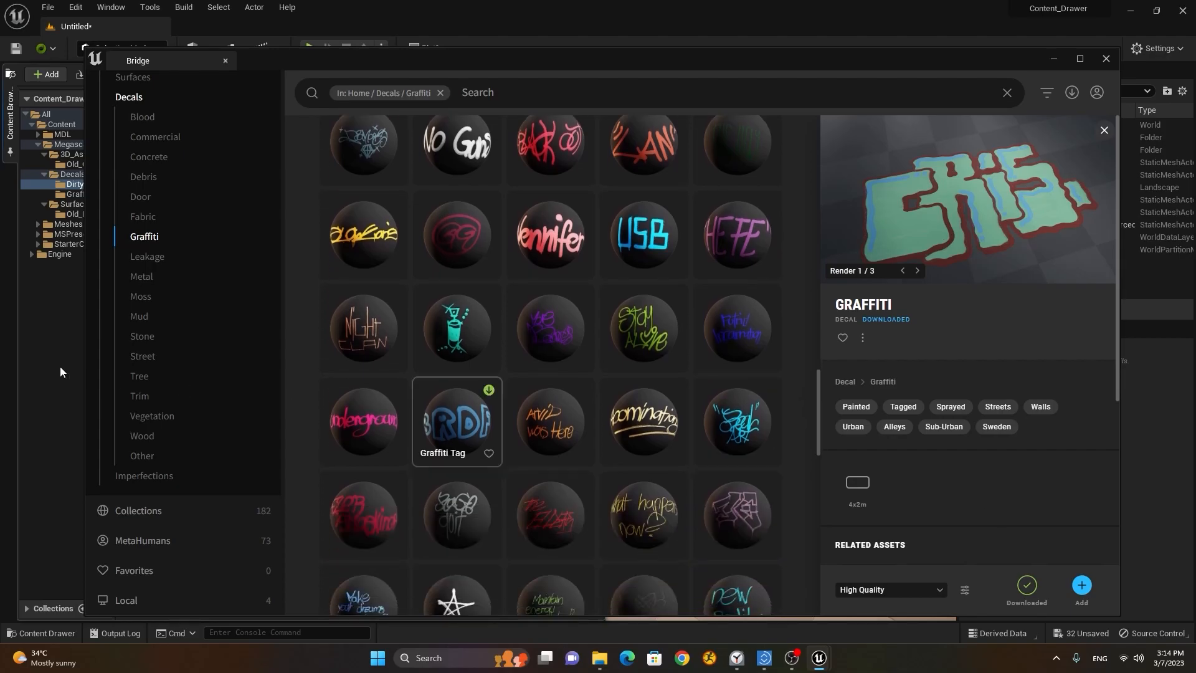
{"action": "left_click", "coordinate": [144, 476]}
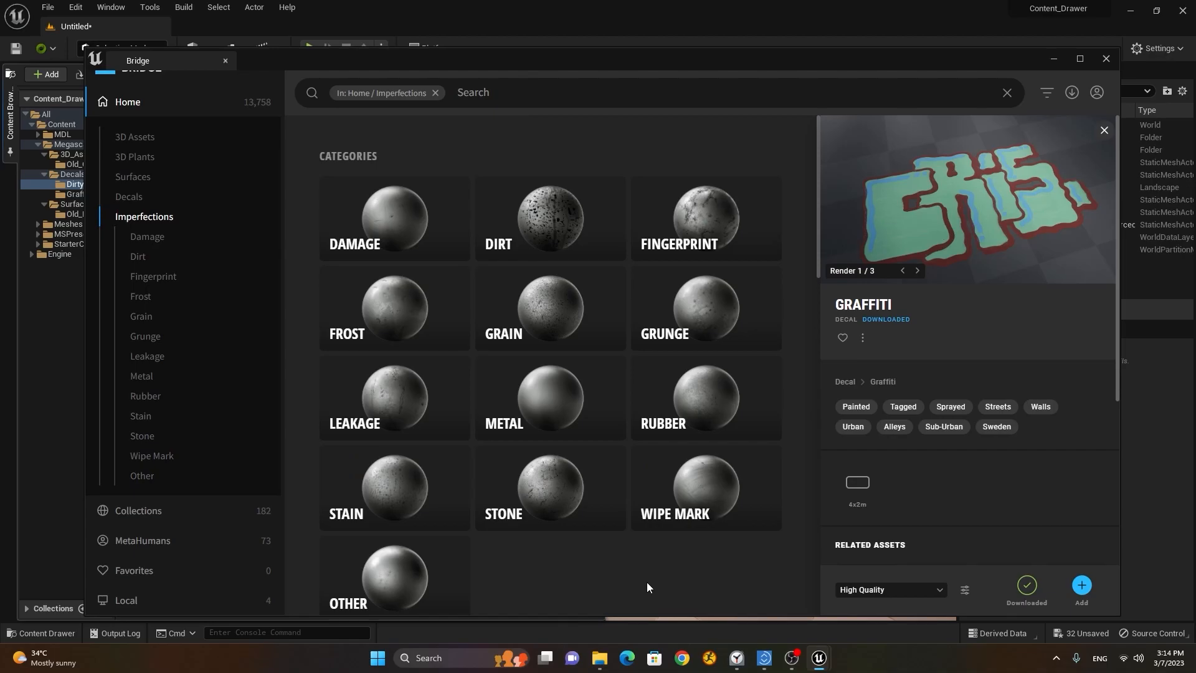
Look through the imperfection categories, open Fingerprint, and preview the first asset in the second row.
{"action": "scroll", "coordinate": [623, 427], "scroll_direction": "down", "scroll_amount": 4}
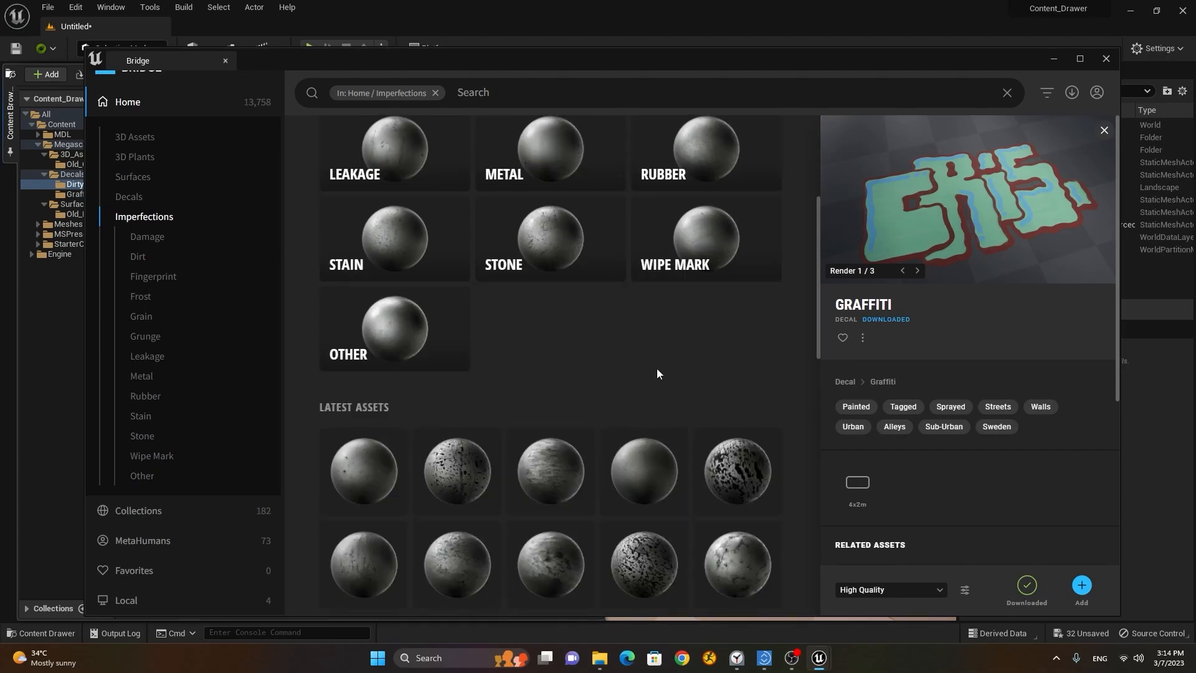
{"action": "scroll", "coordinate": [657, 356], "scroll_direction": "up", "scroll_amount": 4}
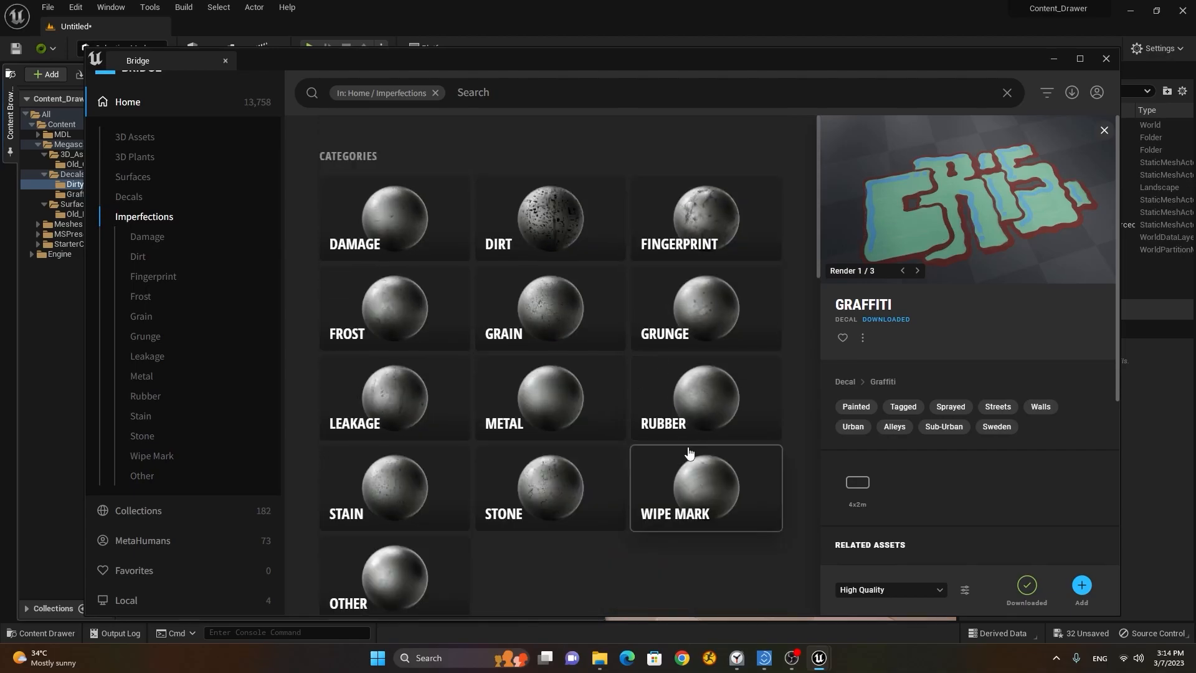
{"action": "scroll", "coordinate": [598, 528], "scroll_direction": "down", "scroll_amount": 1}
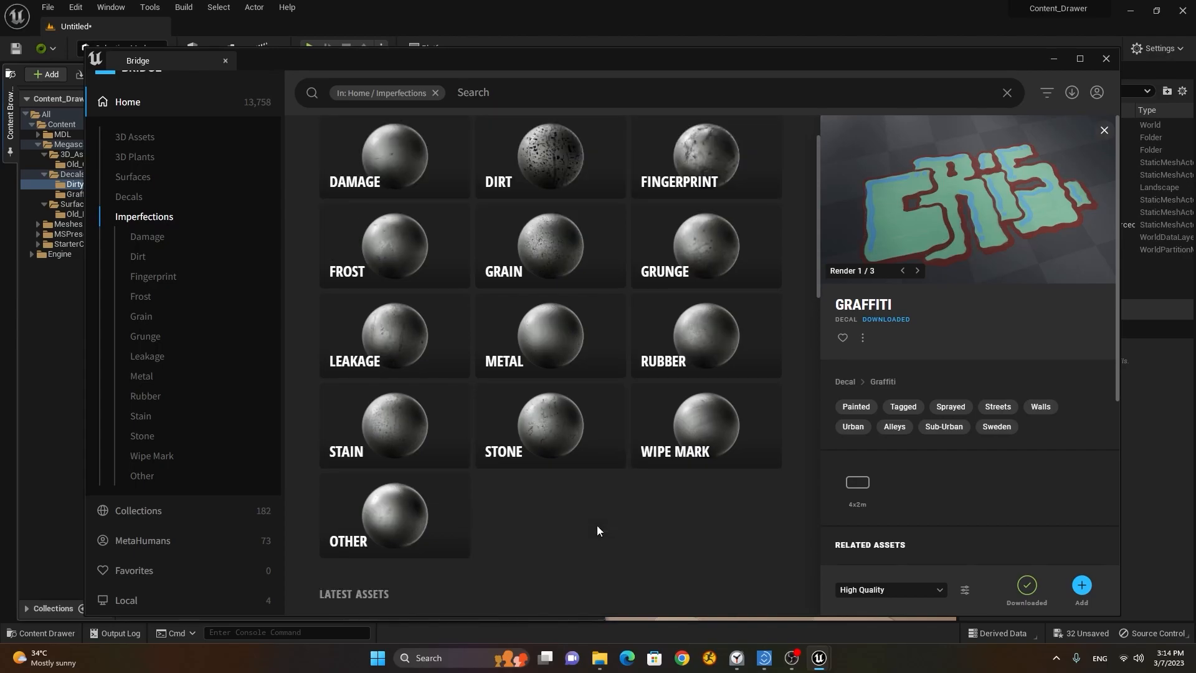
{"action": "left_click", "coordinate": [700, 165]}
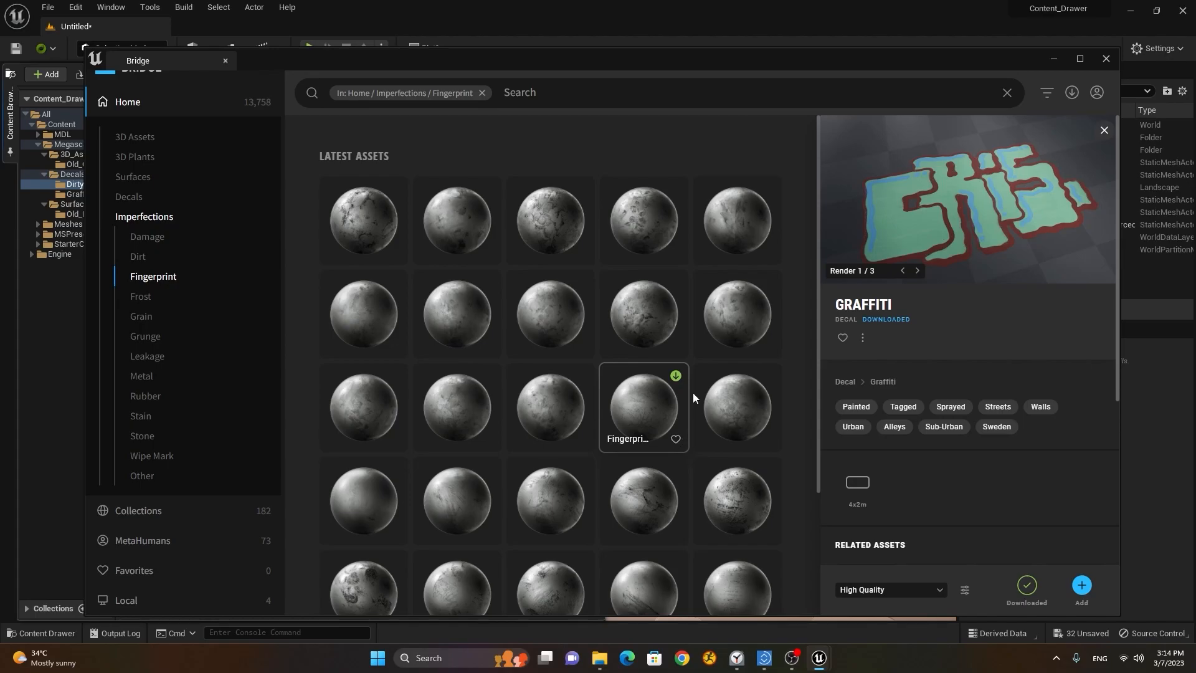
{"action": "left_click", "coordinate": [379, 312]}
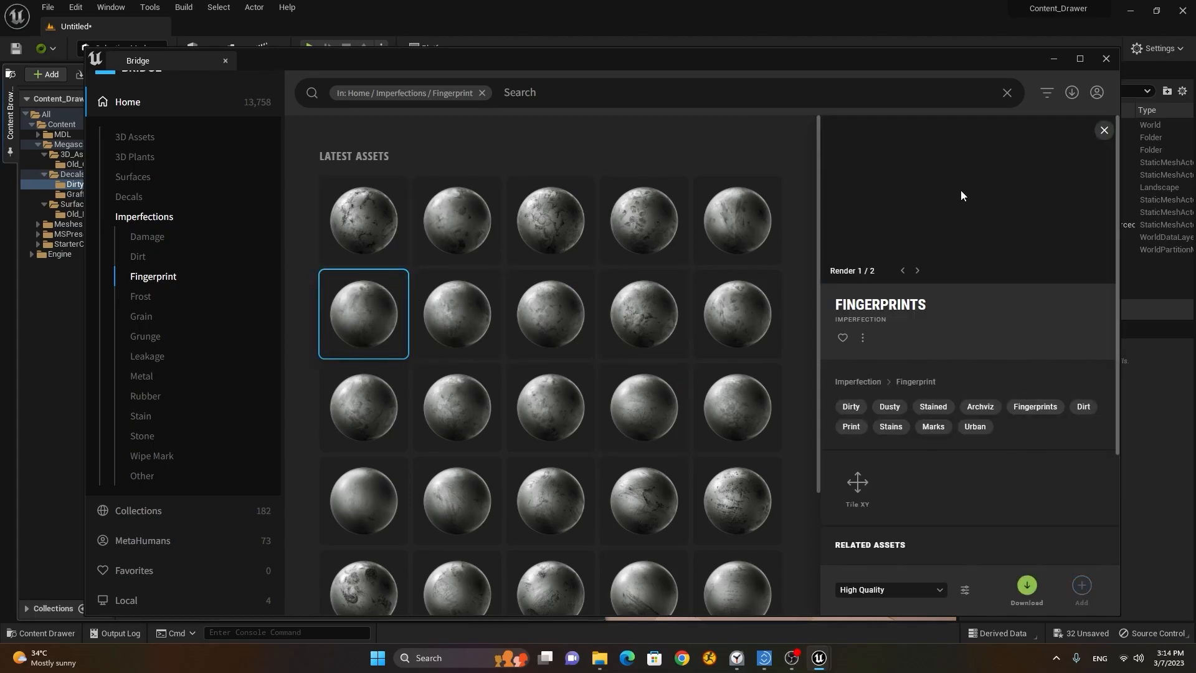
{"action": "left_click", "coordinate": [918, 272]}
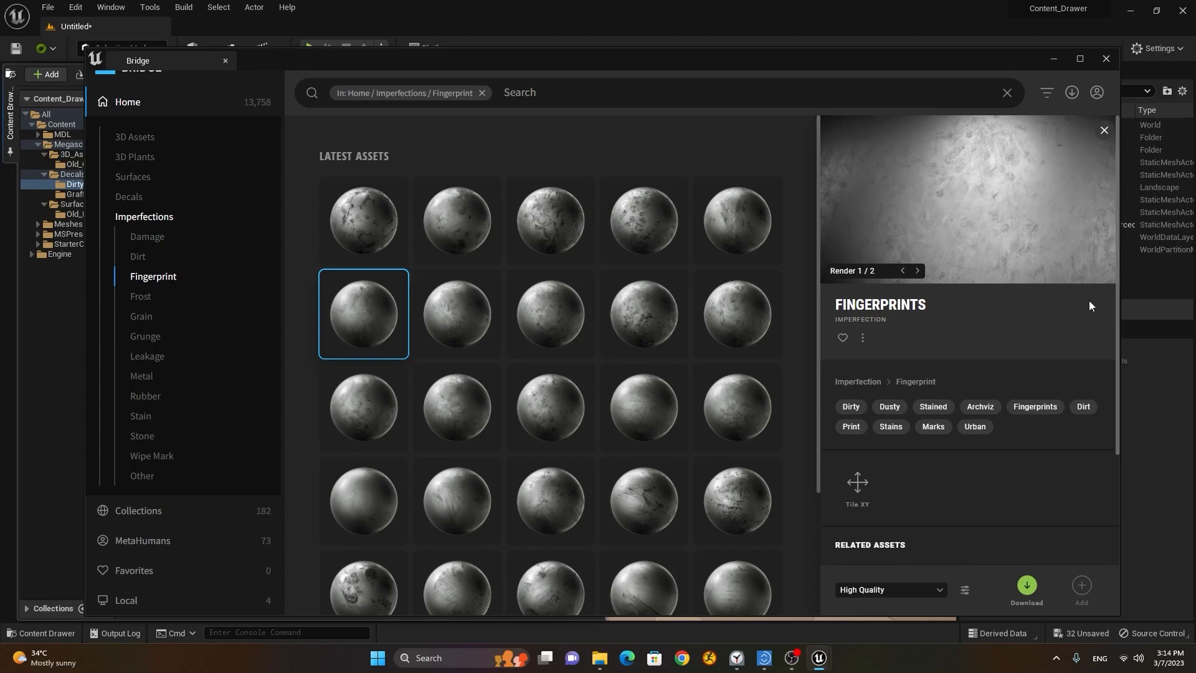
{"action": "mouse_move", "coordinate": [1116, 353]}
{"action": "left_mouse_down"}
{"action": "mouse_move", "coordinate": [1112, 466]}
{"action": "mouse_move", "coordinate": [1116, 344]}
{"action": "left_mouse_up"}
{"action": "scroll", "coordinate": [702, 408], "scroll_direction": "down", "scroll_amount": 3}
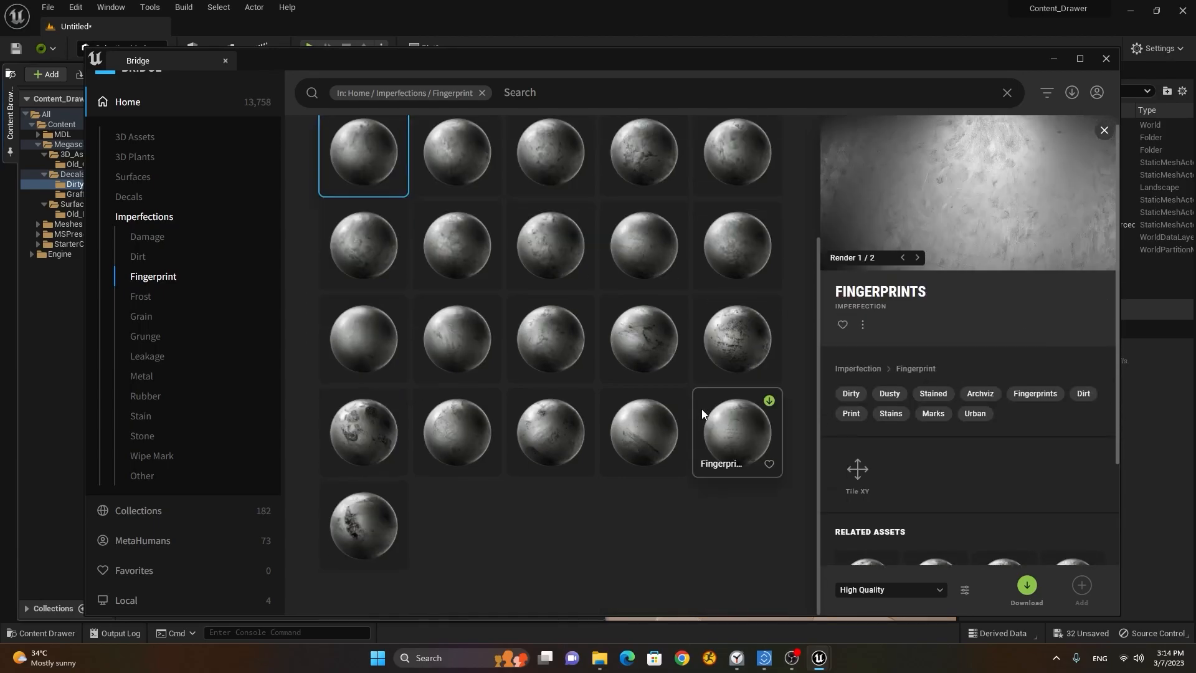
Open the Wipe Mark imperfections and preview several assets, ending with the heavily streaked one in the third row.
{"action": "left_click", "coordinate": [165, 459]}
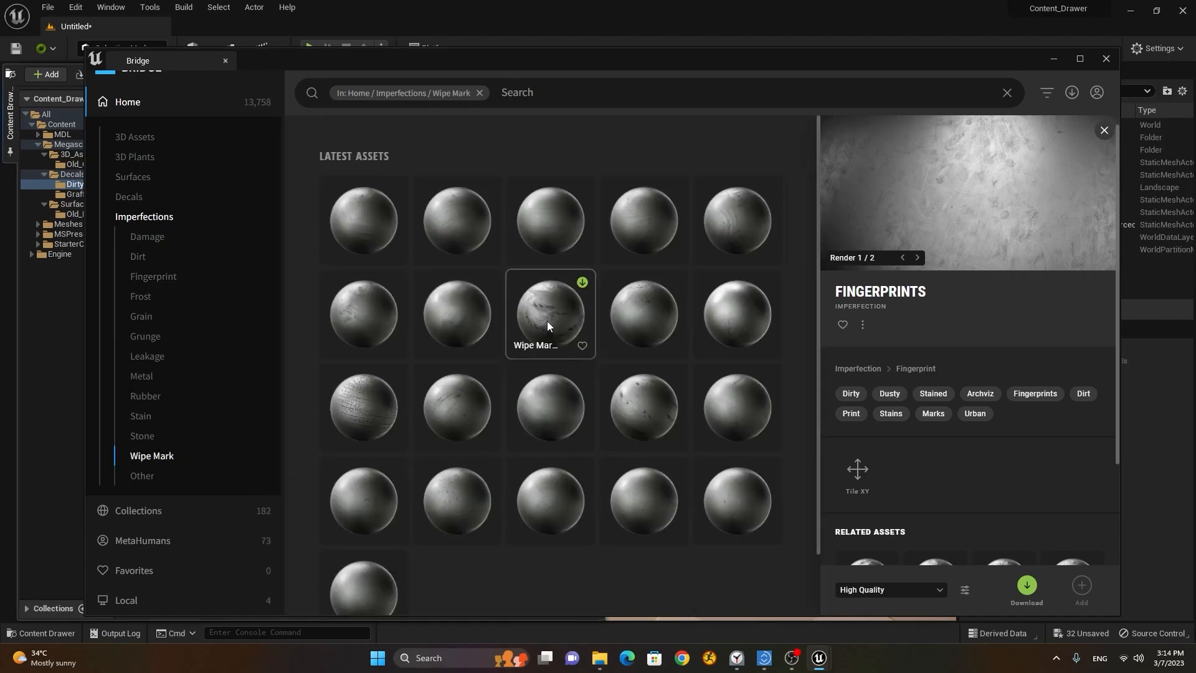
{"action": "left_click", "coordinate": [547, 320]}
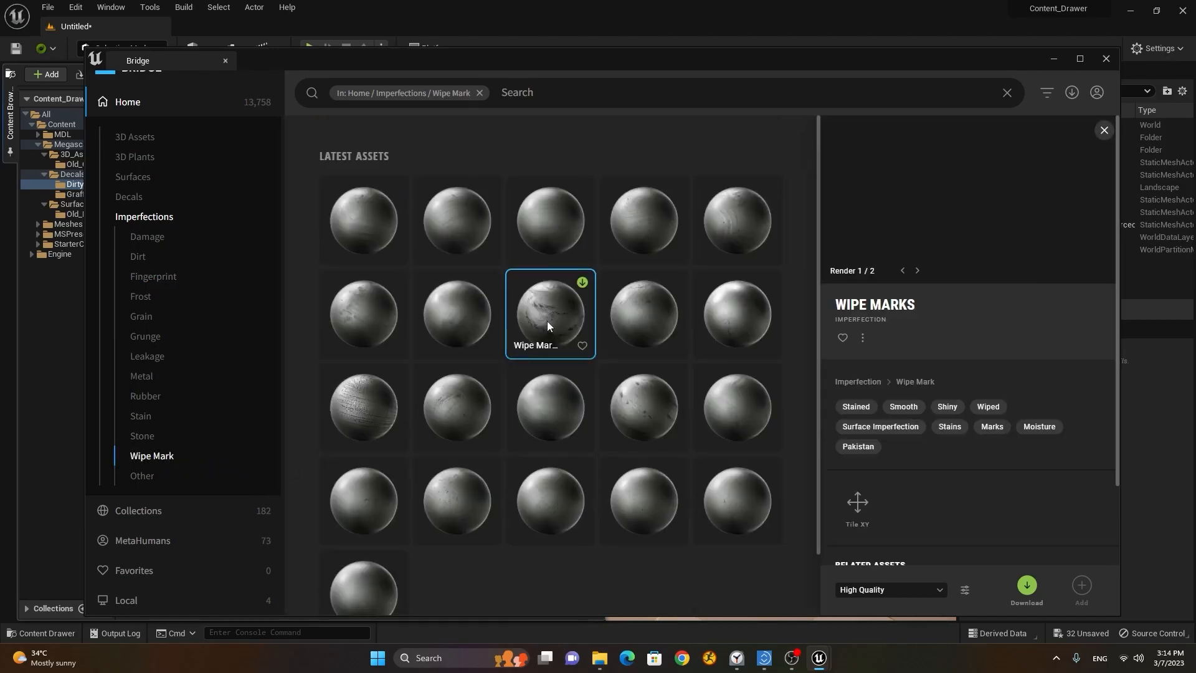
{"action": "left_click", "coordinate": [563, 488]}
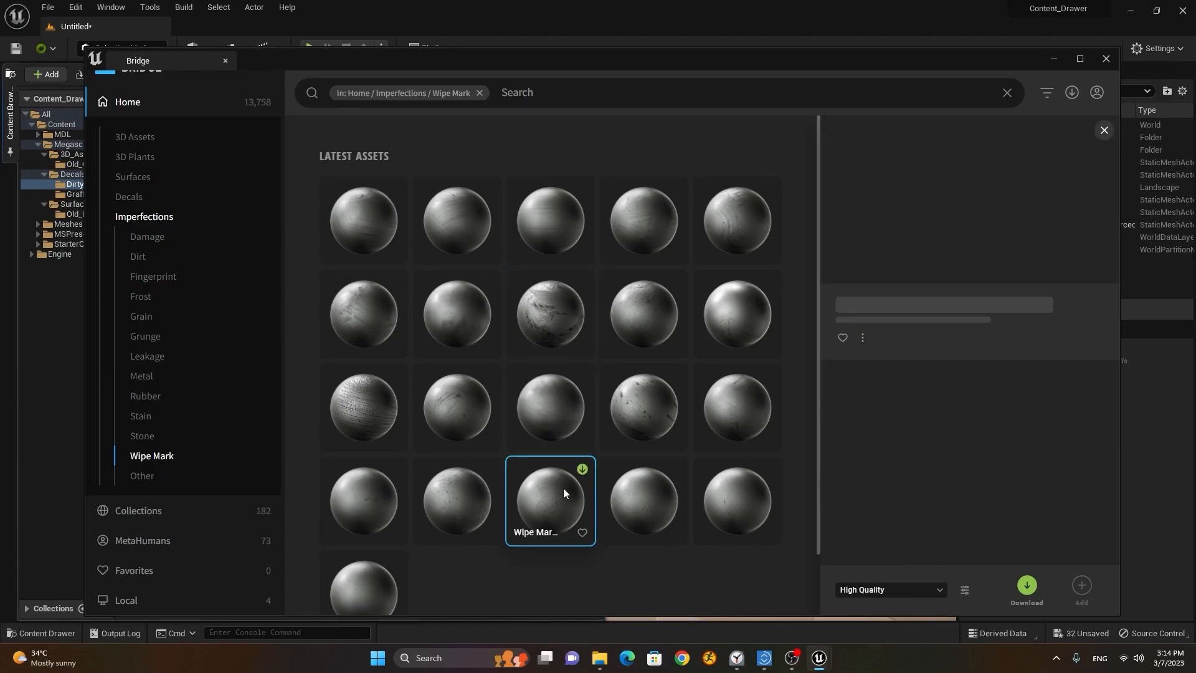
{"action": "left_click", "coordinate": [457, 404]}
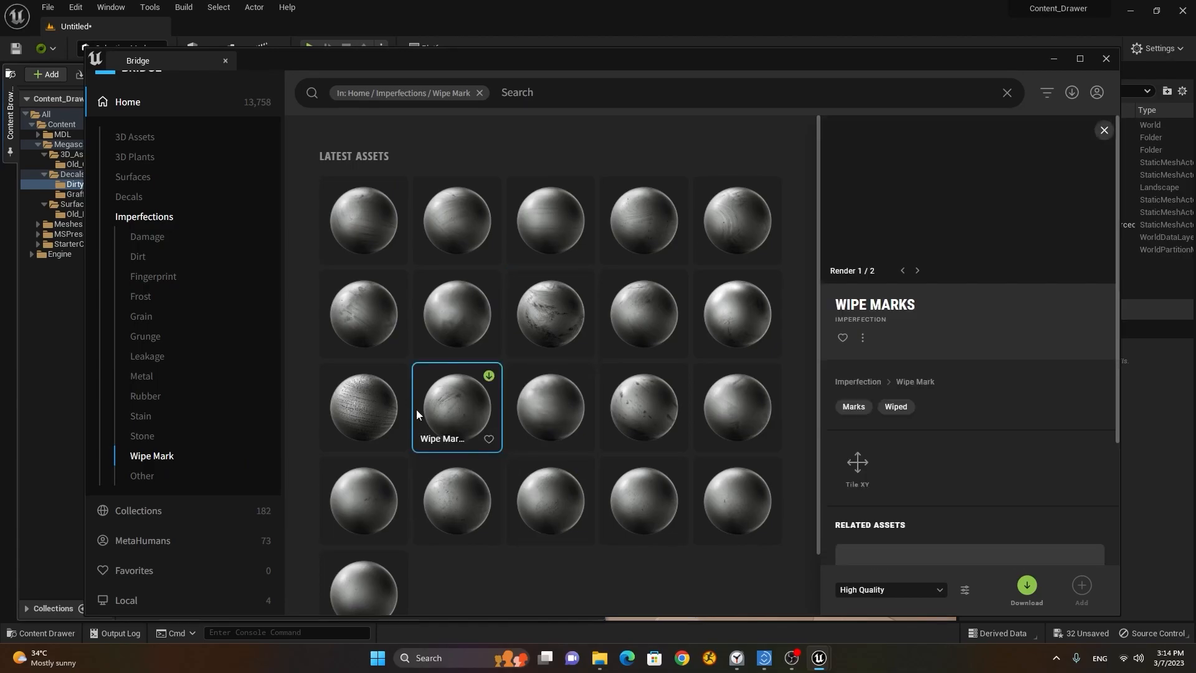
{"action": "left_click", "coordinate": [379, 406]}
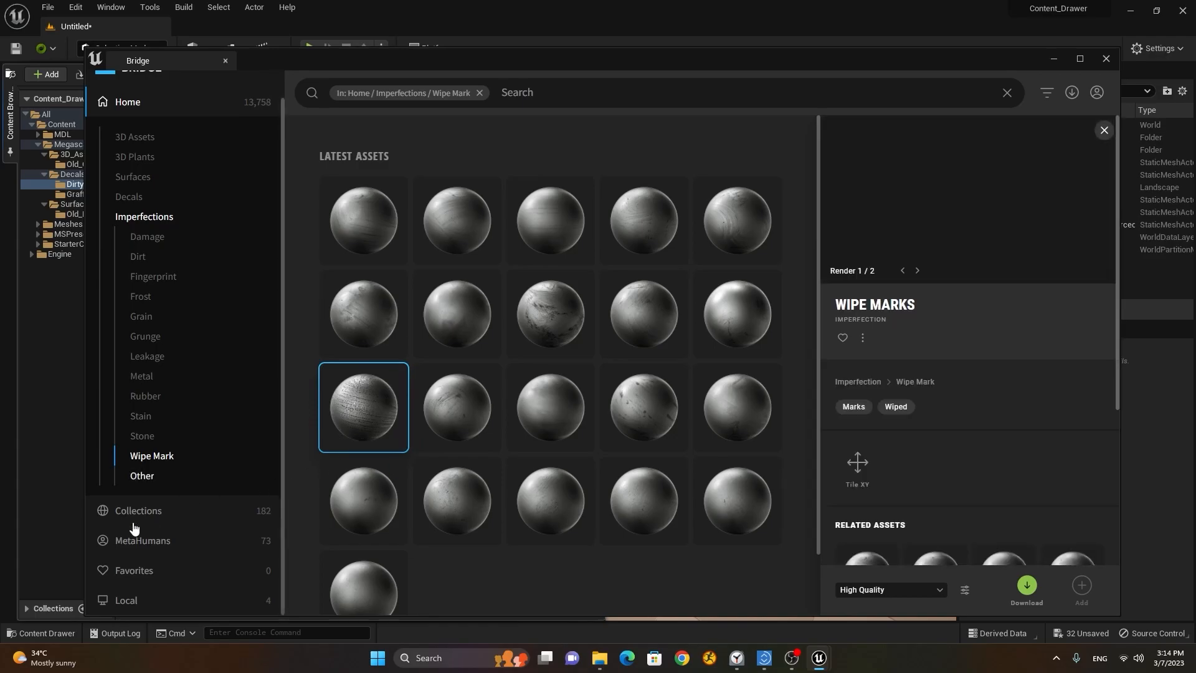
Return to the Home overview, then browse the Urban environment group in Collections.
{"action": "scroll", "coordinate": [169, 349], "scroll_direction": "up", "scroll_amount": 1}
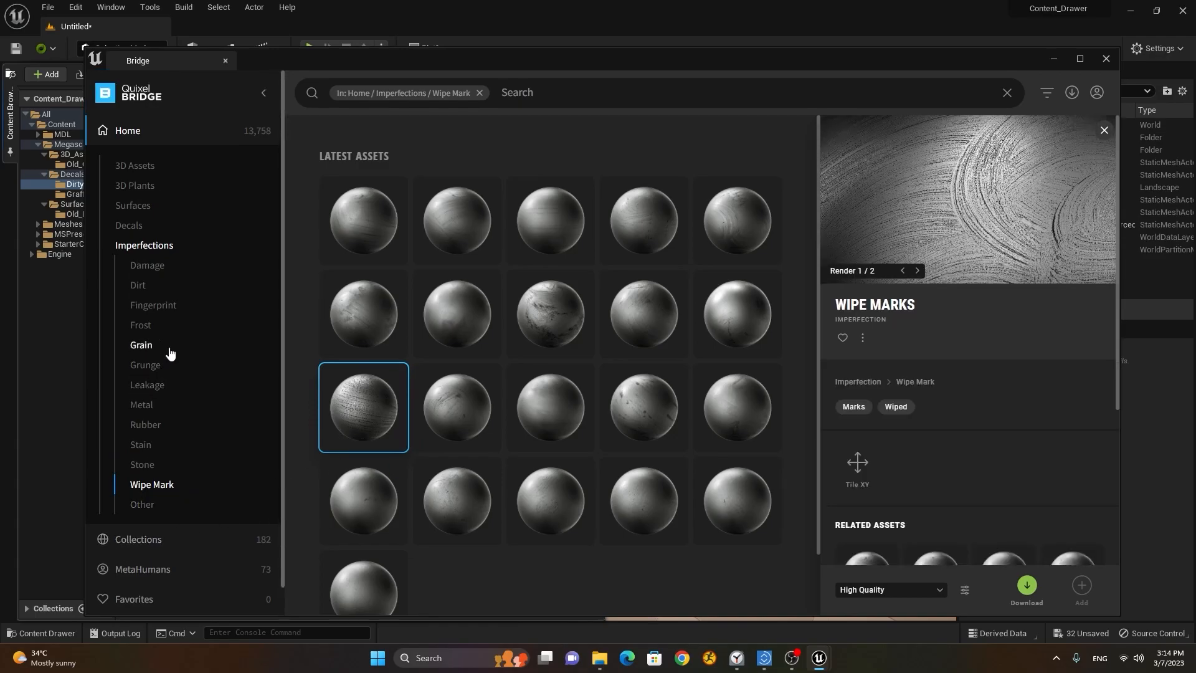
{"action": "left_click", "coordinate": [128, 132]}
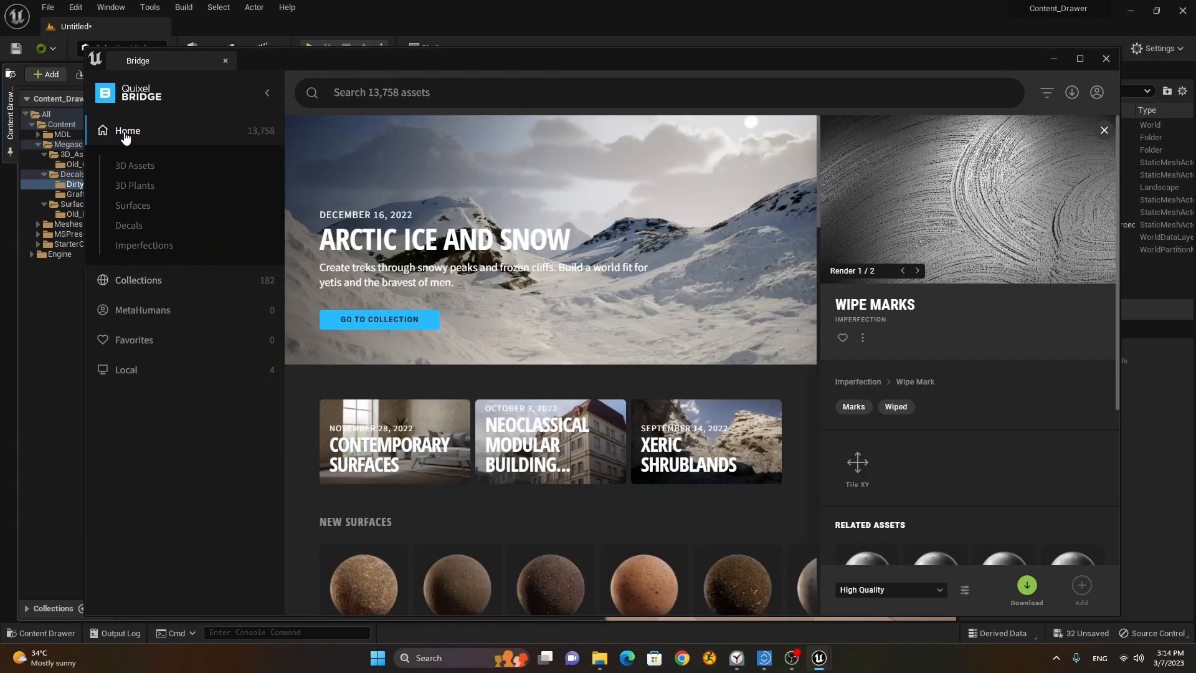
{"action": "left_click", "coordinate": [138, 281]}
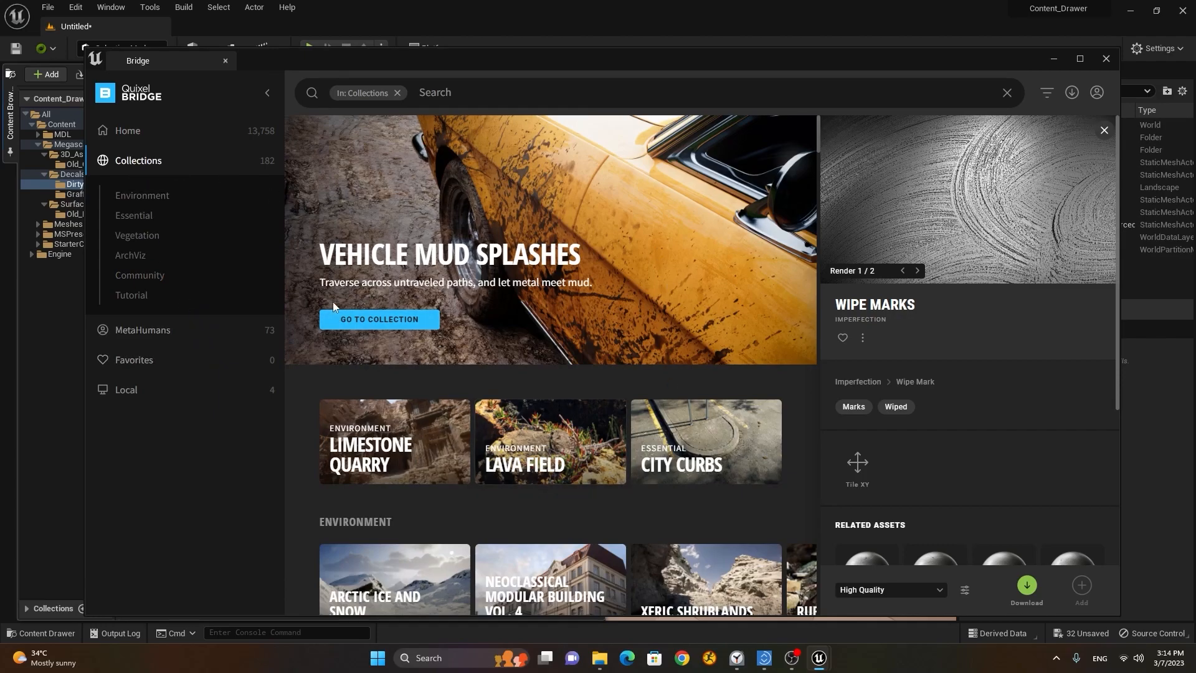
{"action": "left_click", "coordinate": [167, 202]}
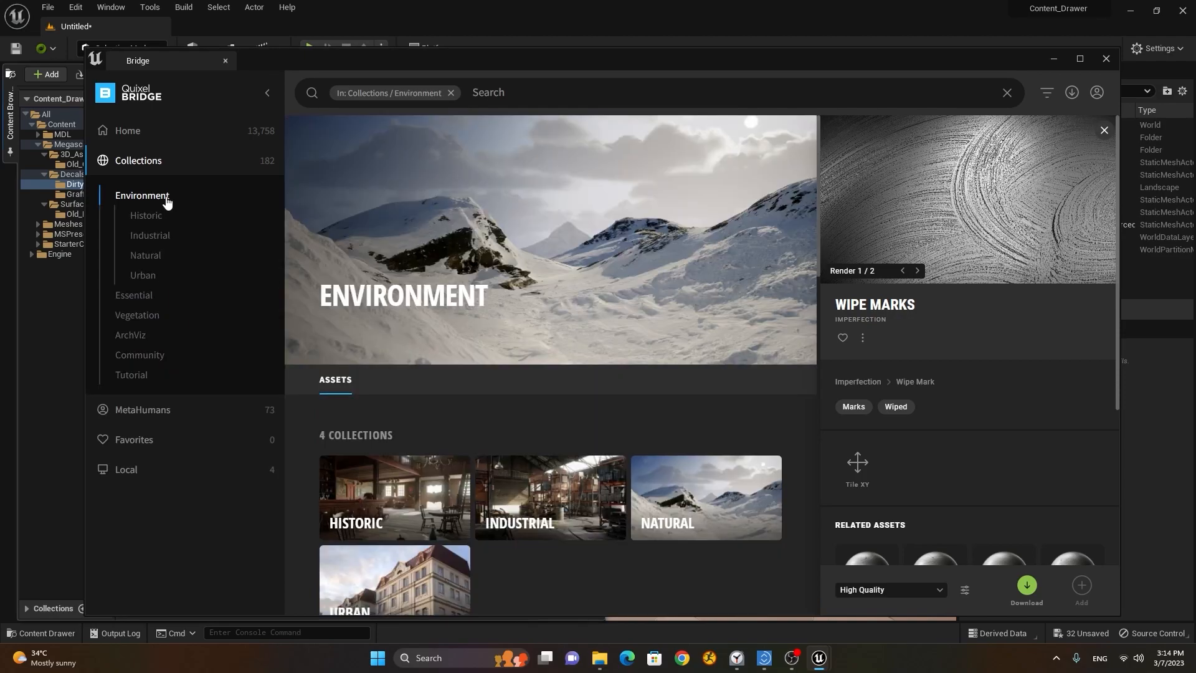
{"action": "left_click", "coordinate": [149, 274]}
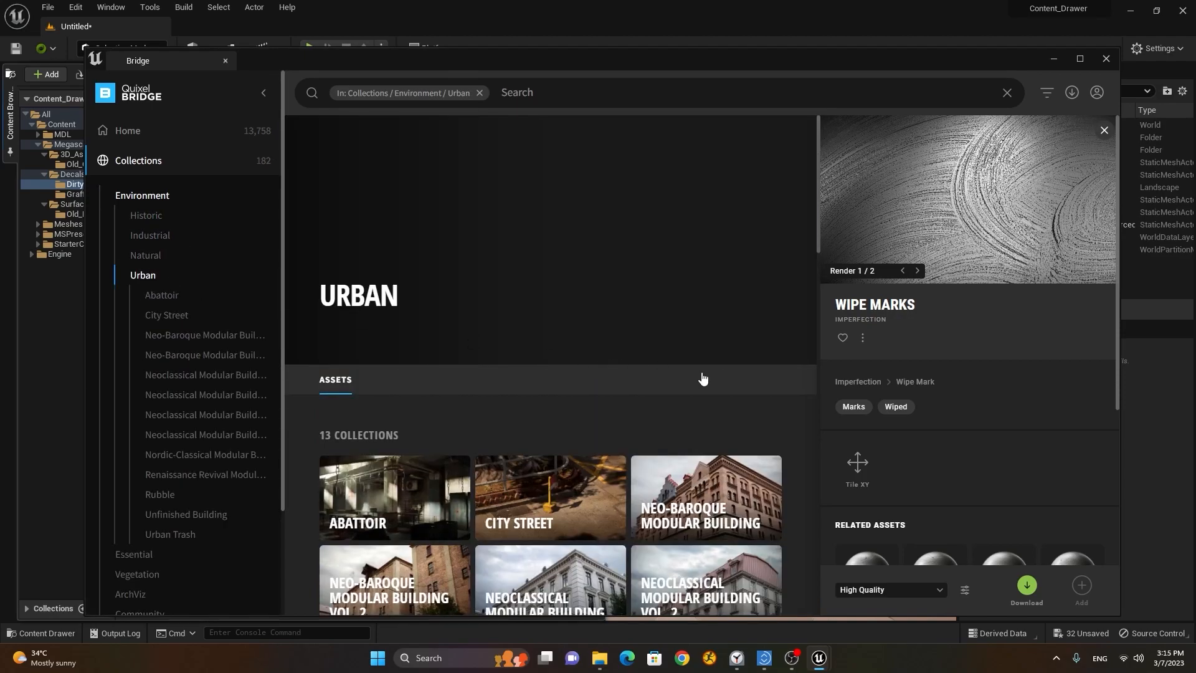
{"action": "scroll", "coordinate": [701, 378], "scroll_direction": "down", "scroll_amount": 3}
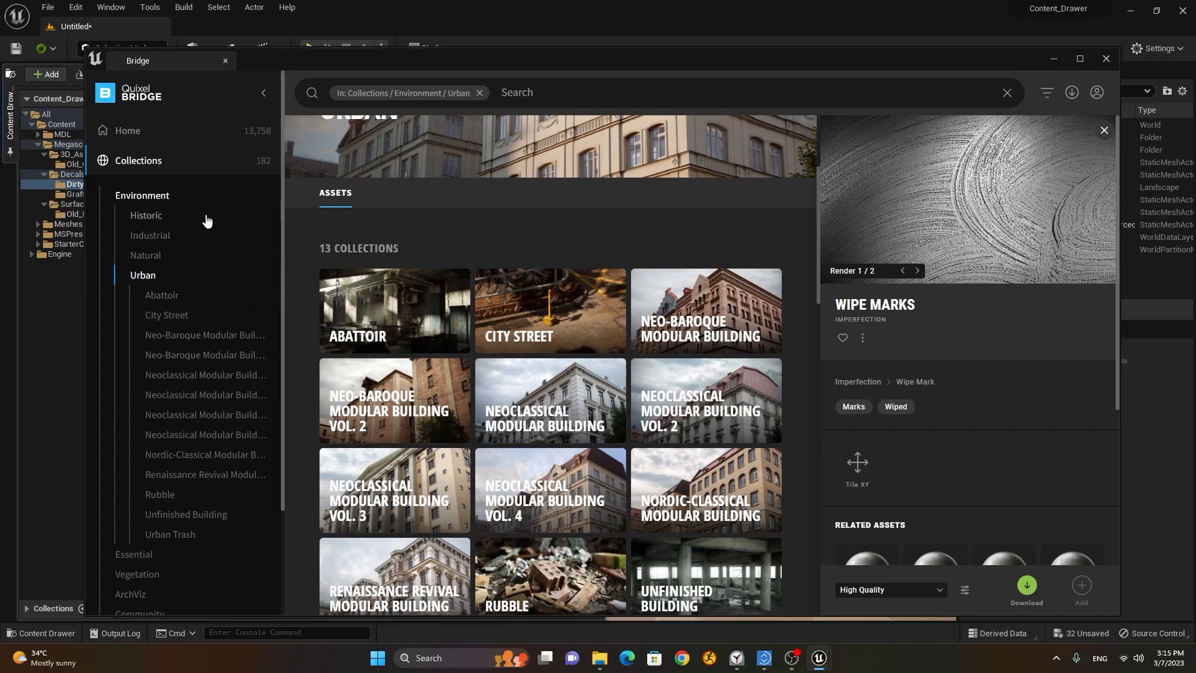
{"action": "scroll", "coordinate": [207, 220], "scroll_direction": "down", "scroll_amount": 3}
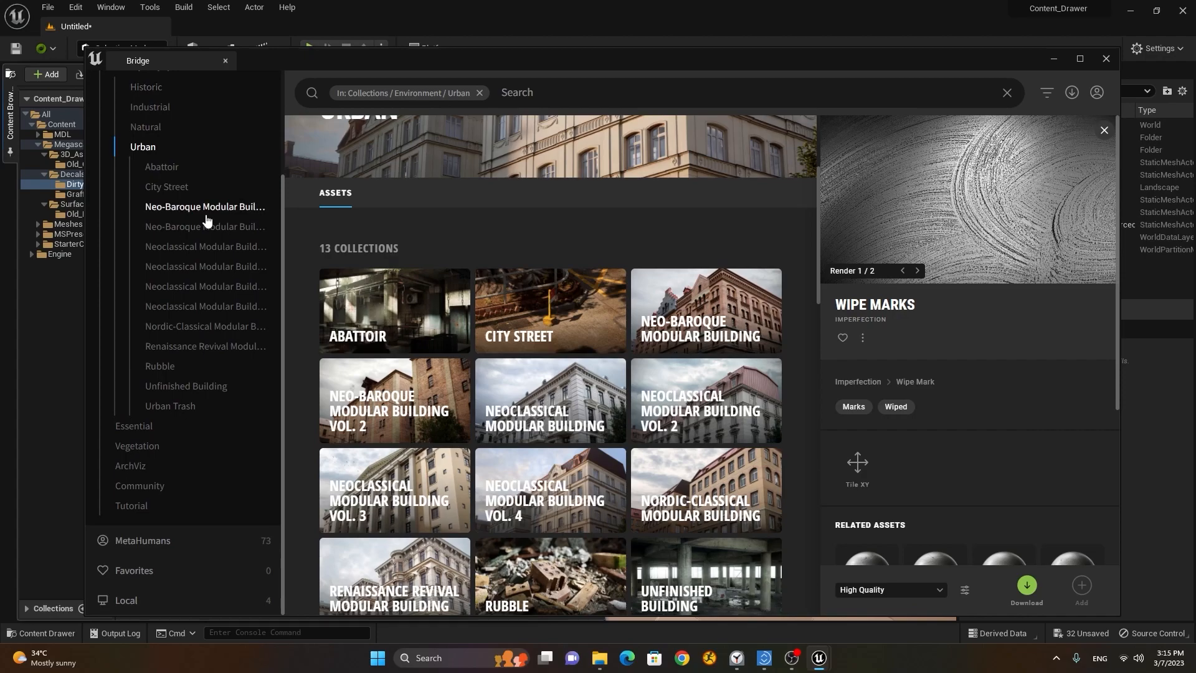
View the Essential and Tutorial collections and look through the assets of the Goddess Temple tutorial collection.
{"action": "left_click", "coordinate": [139, 430]}
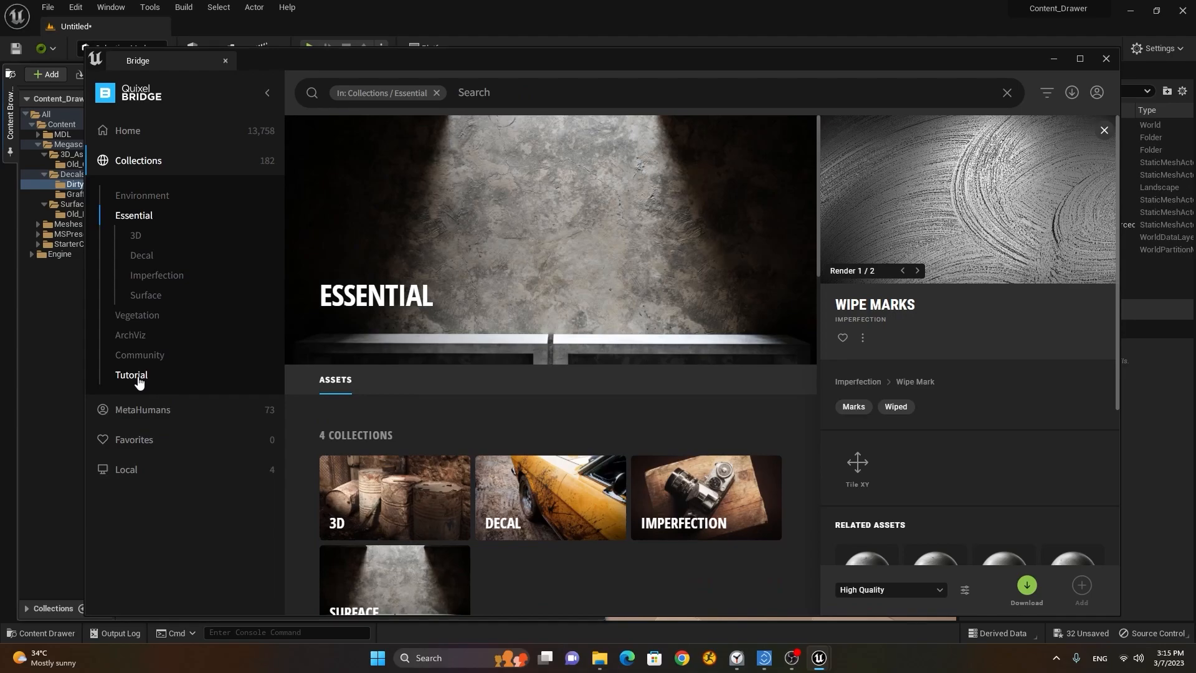
{"action": "left_click", "coordinate": [132, 375]}
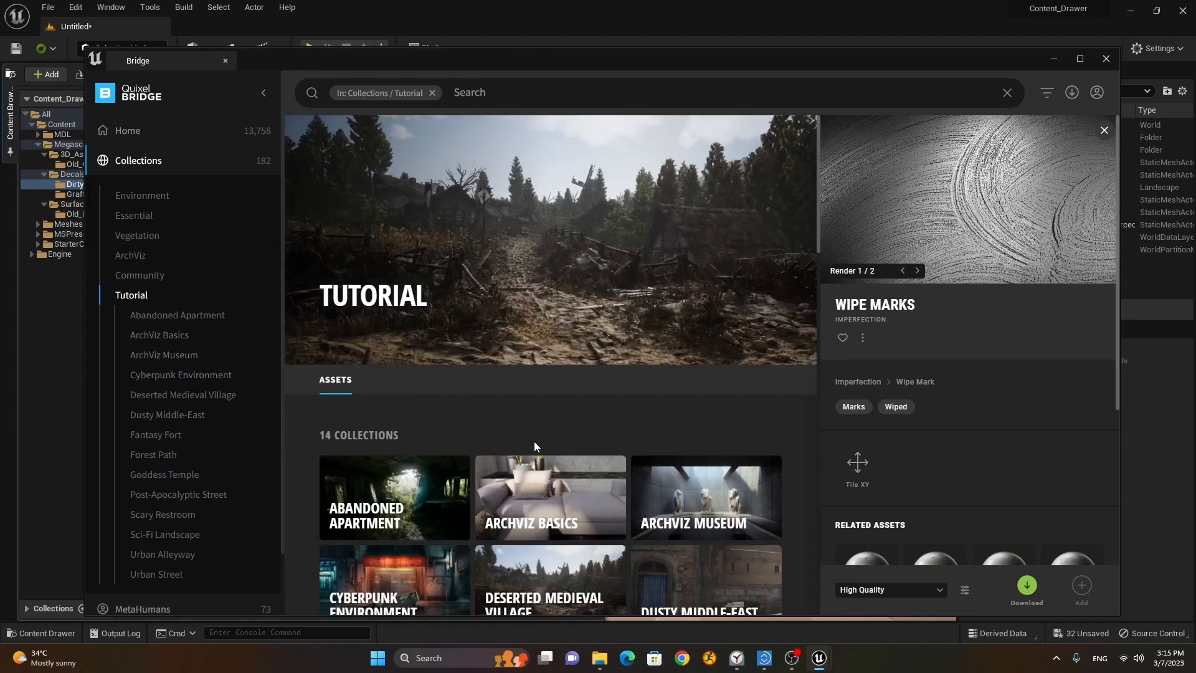
{"action": "scroll", "coordinate": [534, 444], "scroll_direction": "down", "scroll_amount": 3}
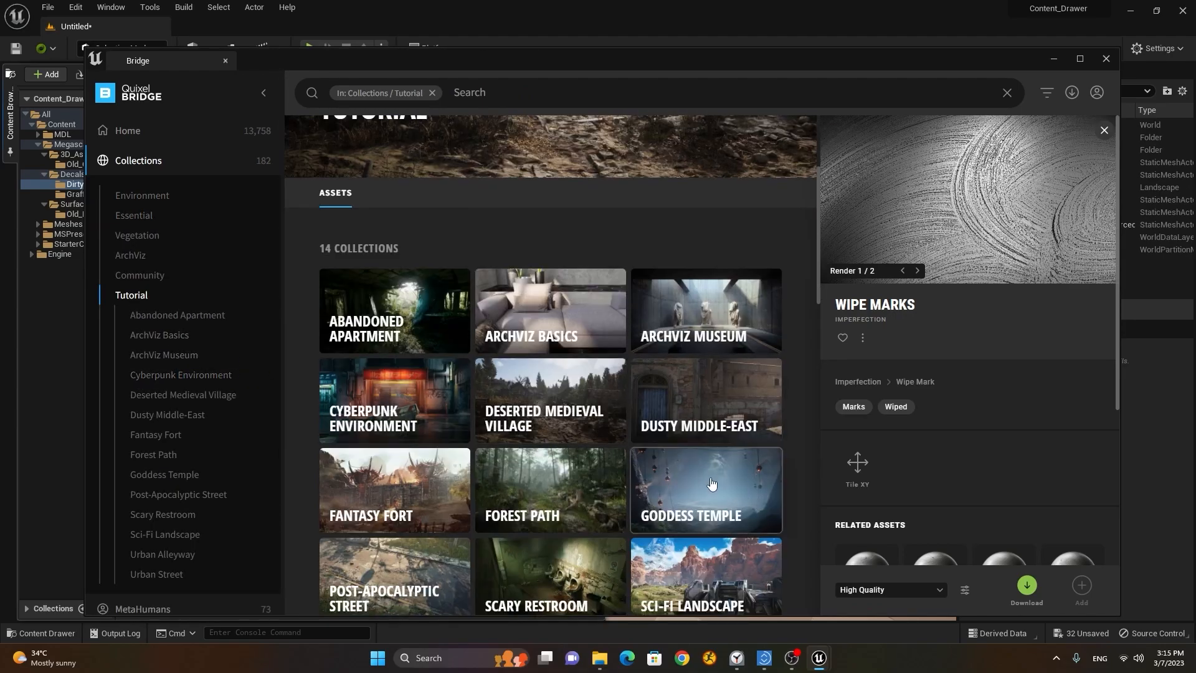
{"action": "scroll", "coordinate": [711, 483], "scroll_direction": "down", "scroll_amount": 2}
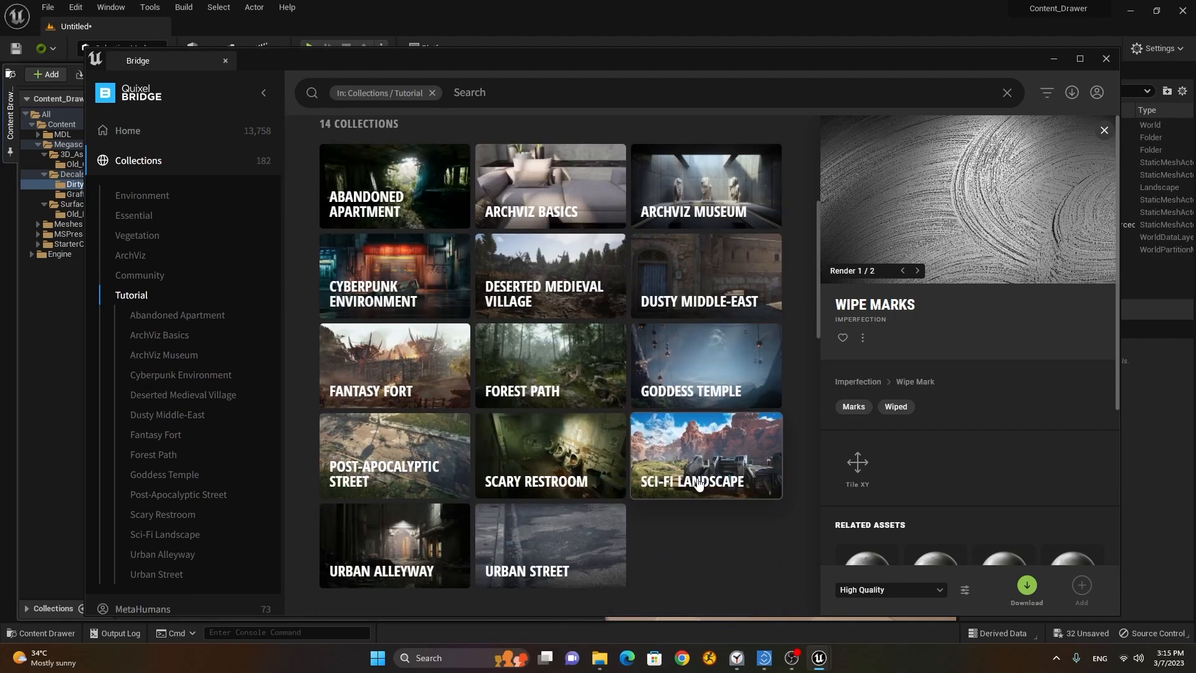
{"action": "left_click", "coordinate": [700, 367]}
{"action": "scroll", "coordinate": [594, 417], "scroll_direction": "down", "scroll_amount": 10}
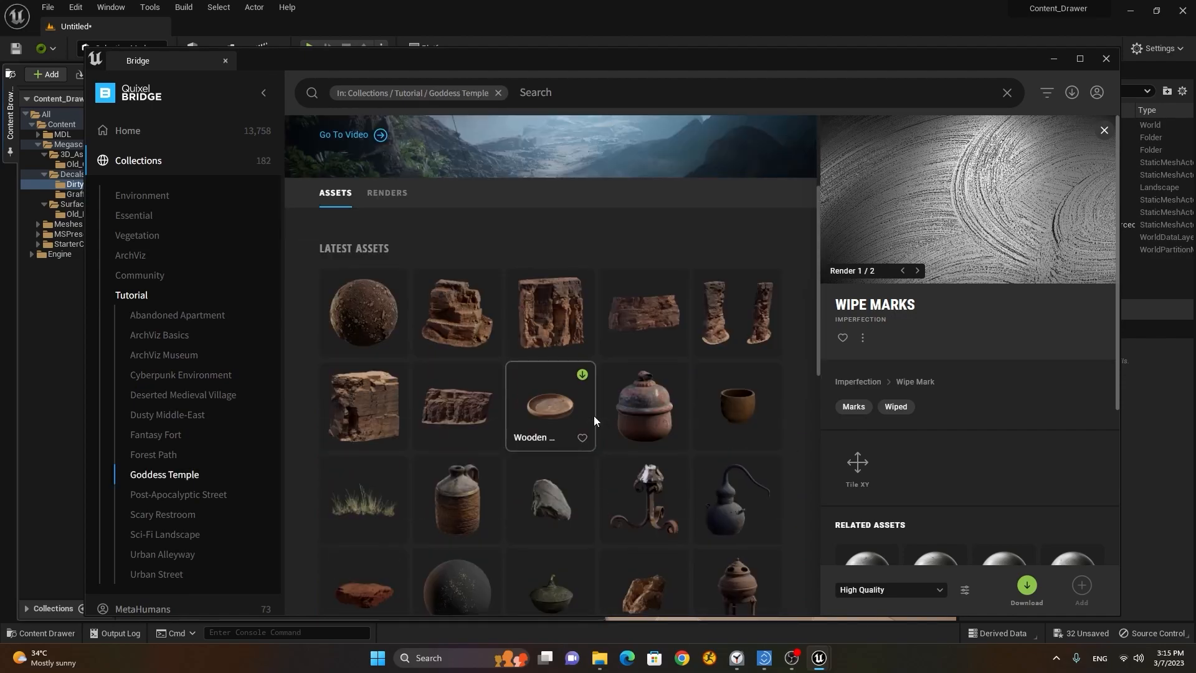
{"action": "scroll", "coordinate": [593, 416], "scroll_direction": "down", "scroll_amount": 10}
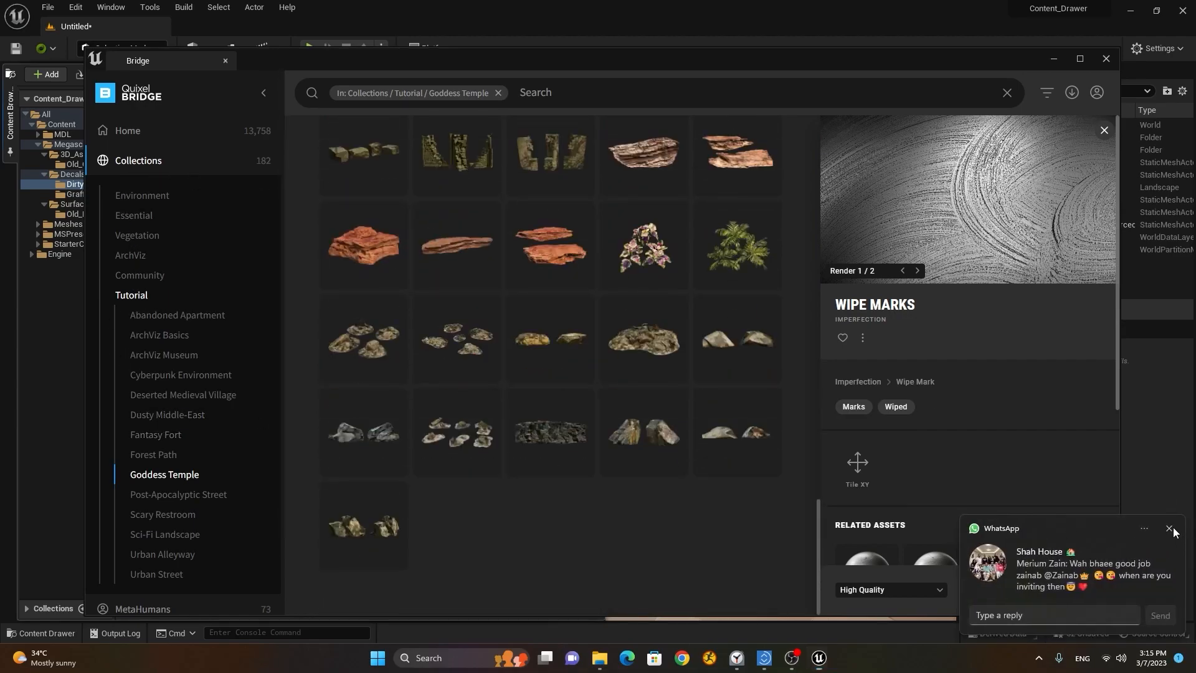
Leave the tutorial collection and view the MetaHuman Presets and My MetaHumans characters.
{"action": "left_click", "coordinate": [143, 161]}
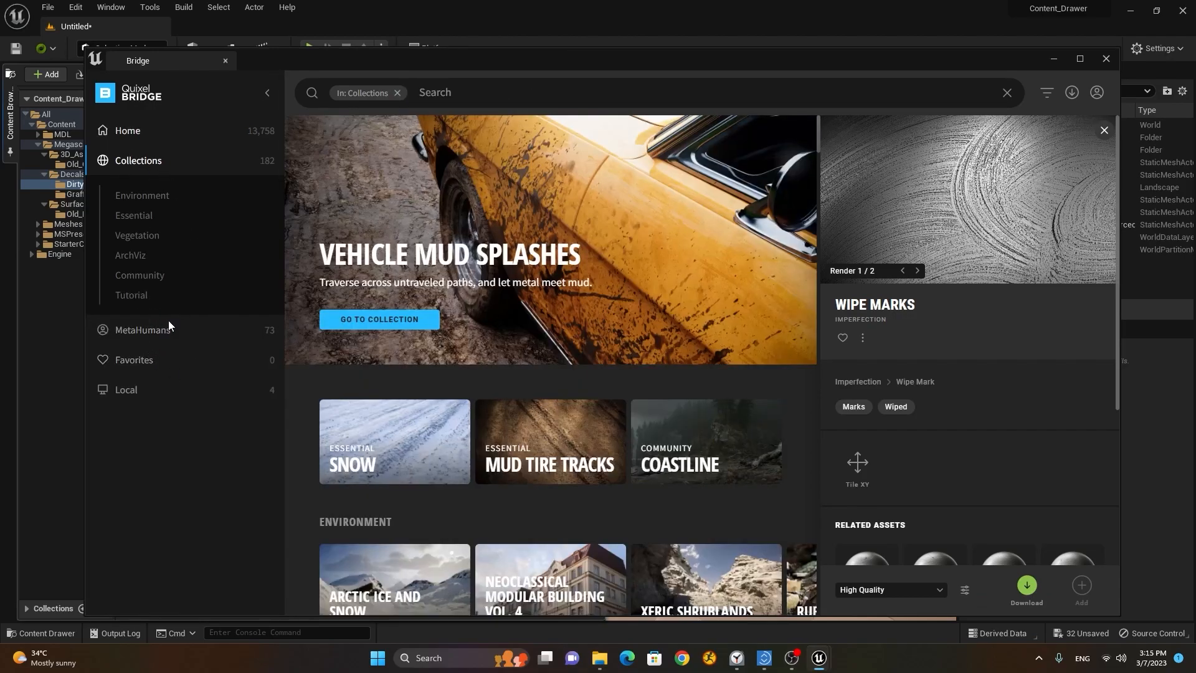
{"action": "left_click", "coordinate": [144, 330]}
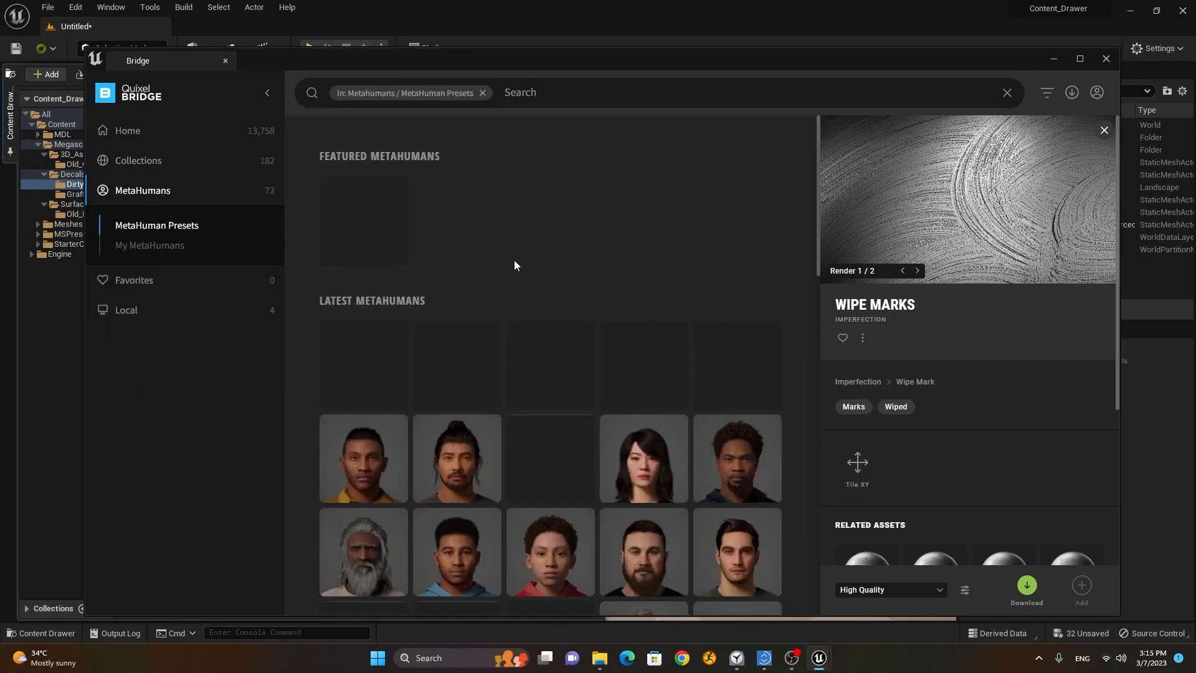
{"action": "mouse_move", "coordinate": [370, 378]}
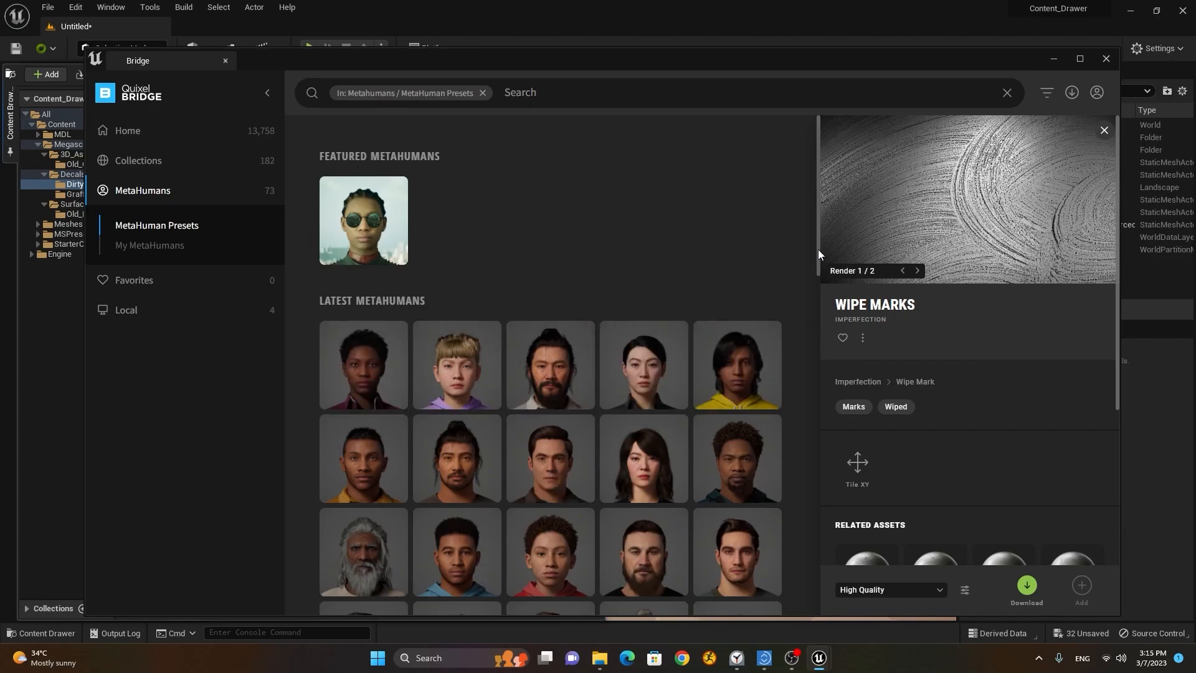
{"action": "left_click_drag", "start_coordinate": [817, 249], "coordinate": [797, 233]}
{"action": "left_click", "coordinate": [155, 245]}
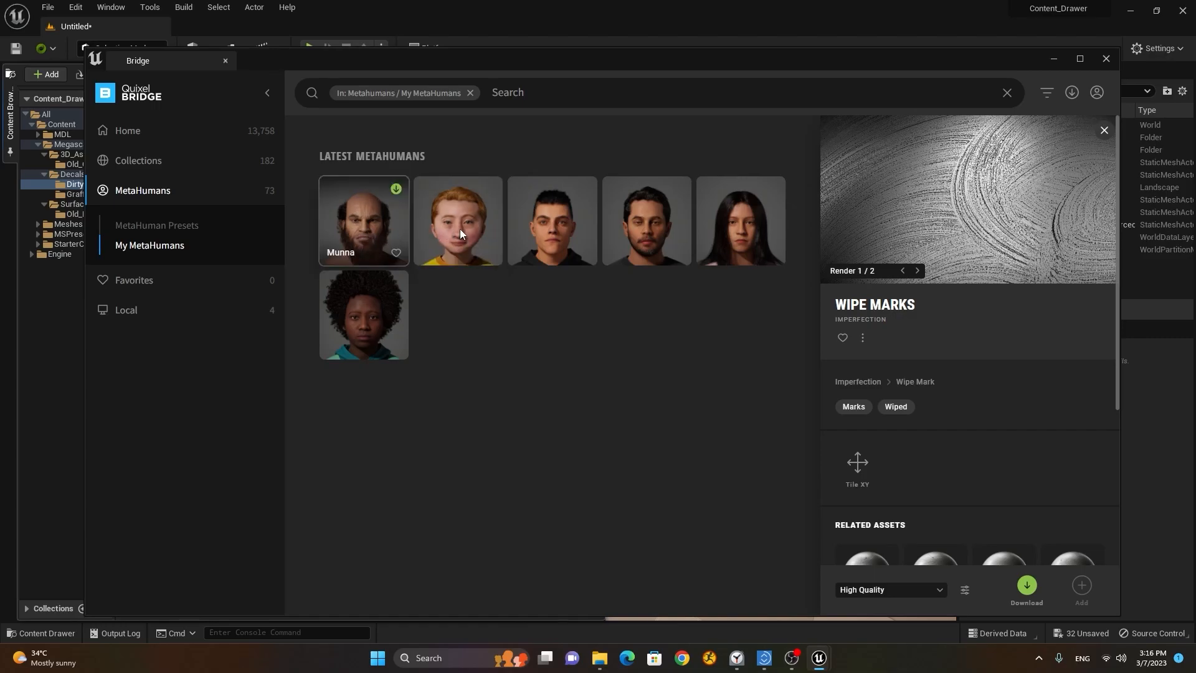
Check the Favorites and Local sections, then close the Bridge window.
{"action": "left_click", "coordinate": [143, 283]}
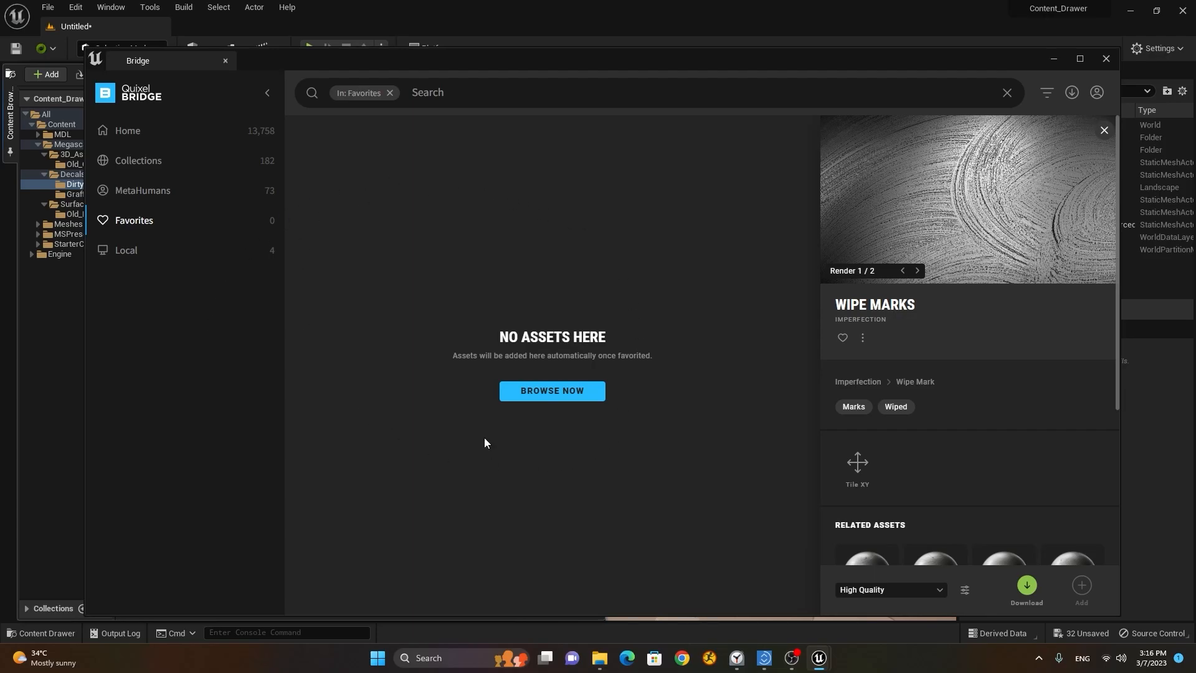
{"action": "left_click", "coordinate": [154, 257]}
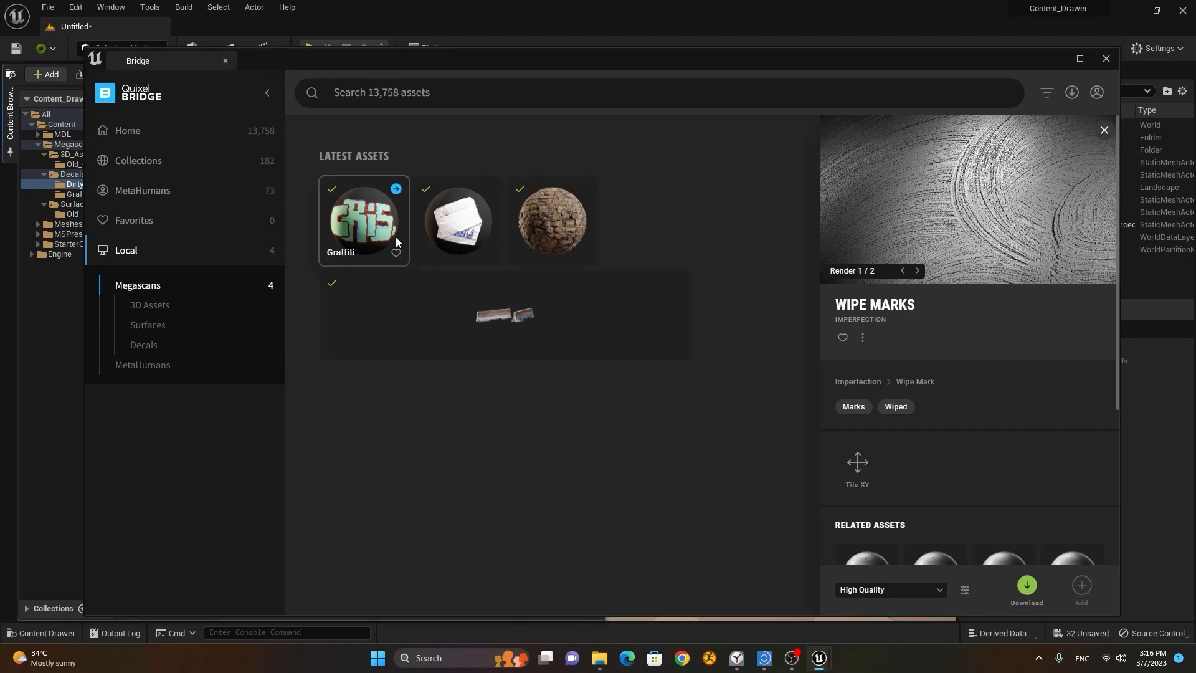
{"action": "left_click", "coordinate": [1105, 59]}
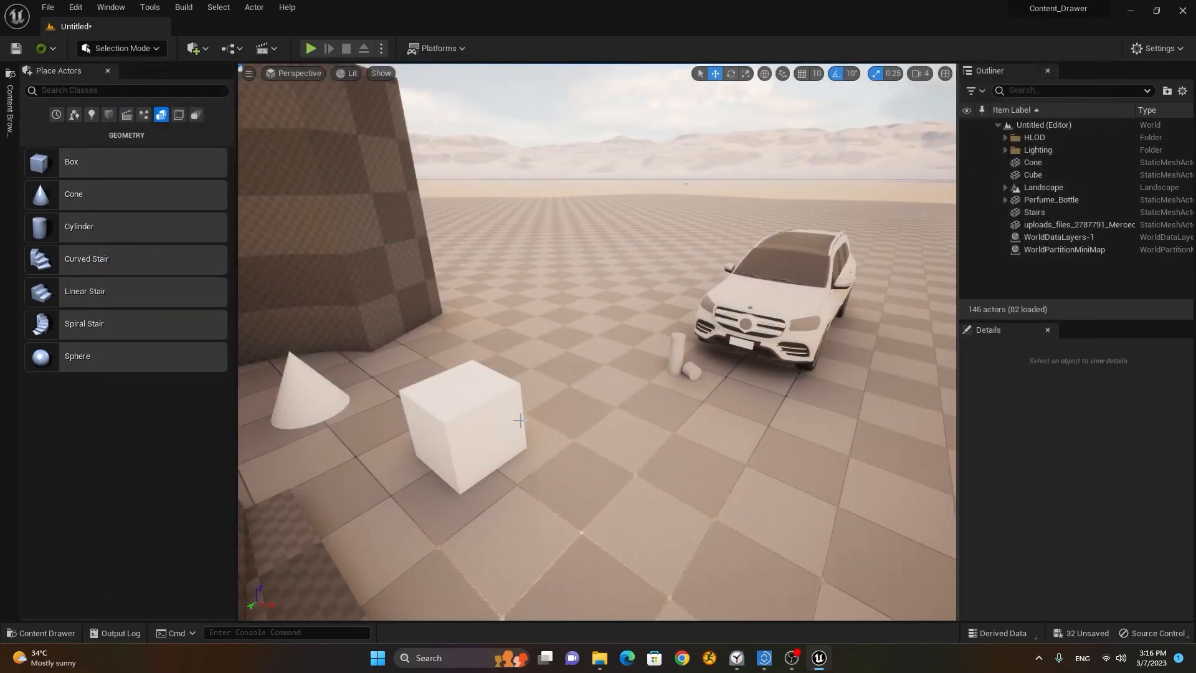
Close the Content Browser docked in the sidebar and open the Content Drawer.
{"action": "right_click", "coordinate": [9, 109]}
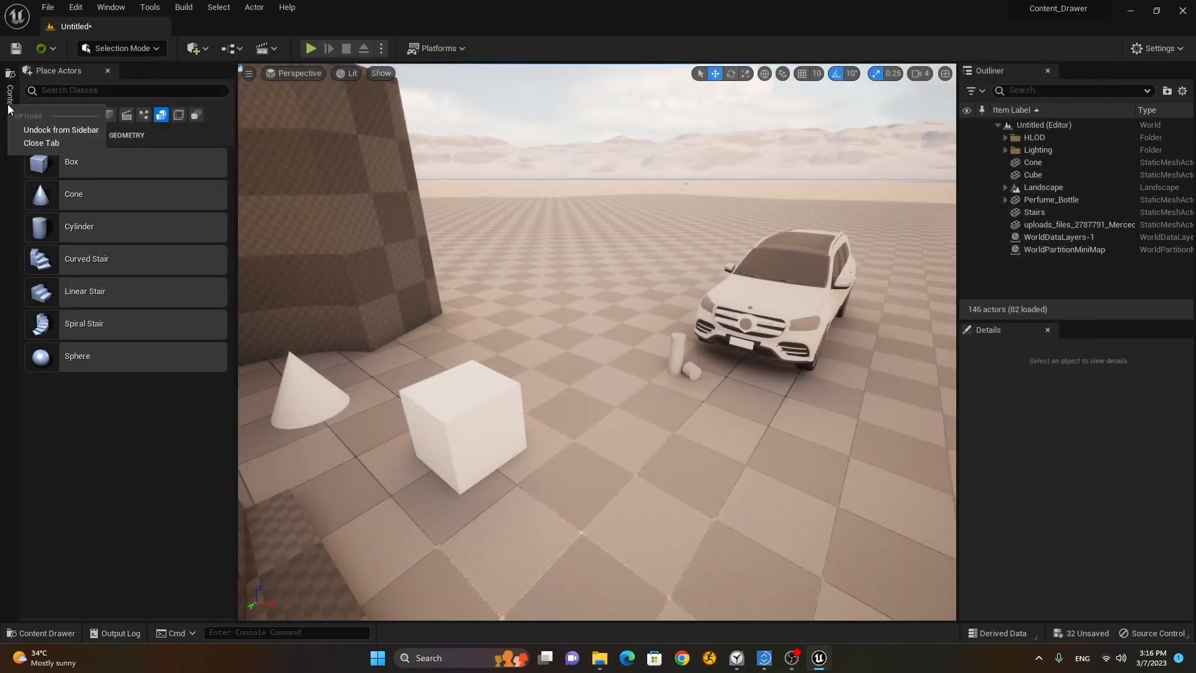
{"action": "left_click", "coordinate": [41, 142]}
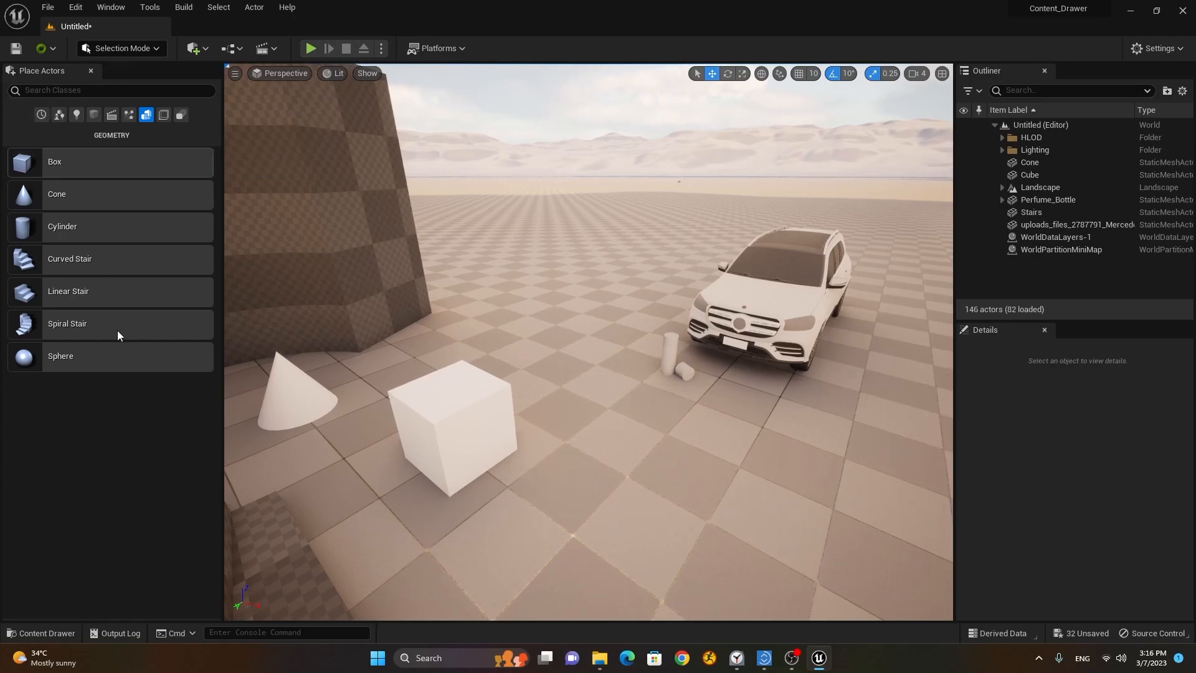
{"action": "left_click", "coordinate": [41, 632]}
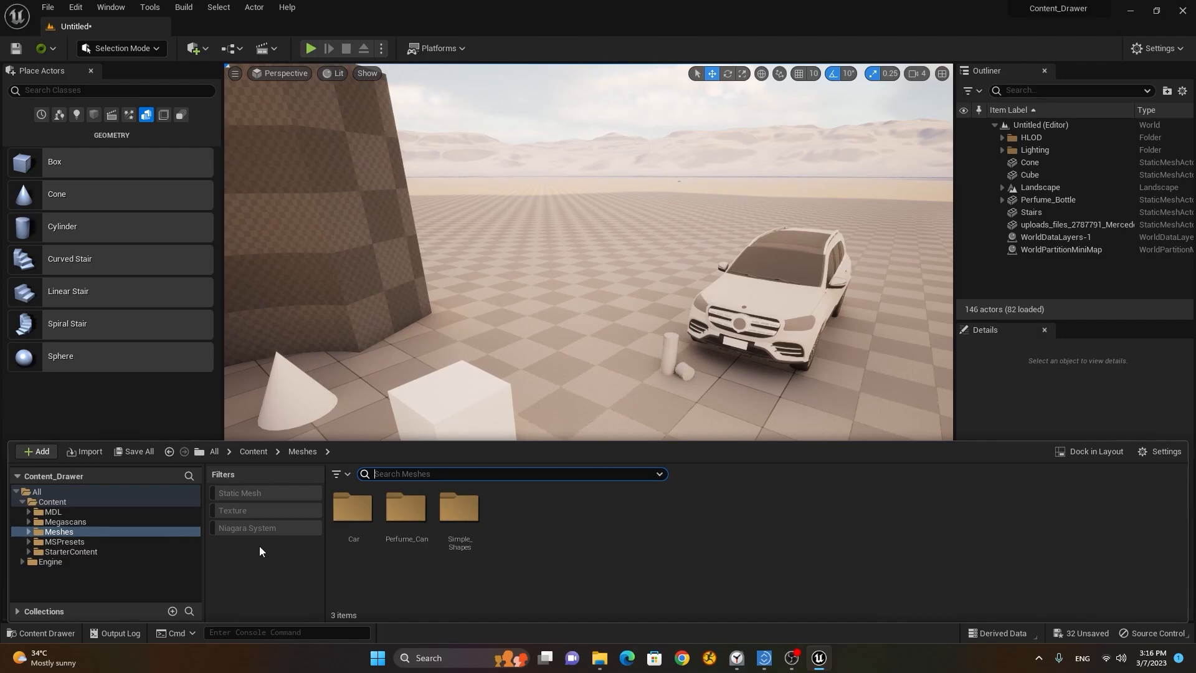
Add a Material filter to the Content Drawer, view the Meshes folder's materials with it, and switch the filter off.
{"action": "left_click", "coordinate": [342, 474]}
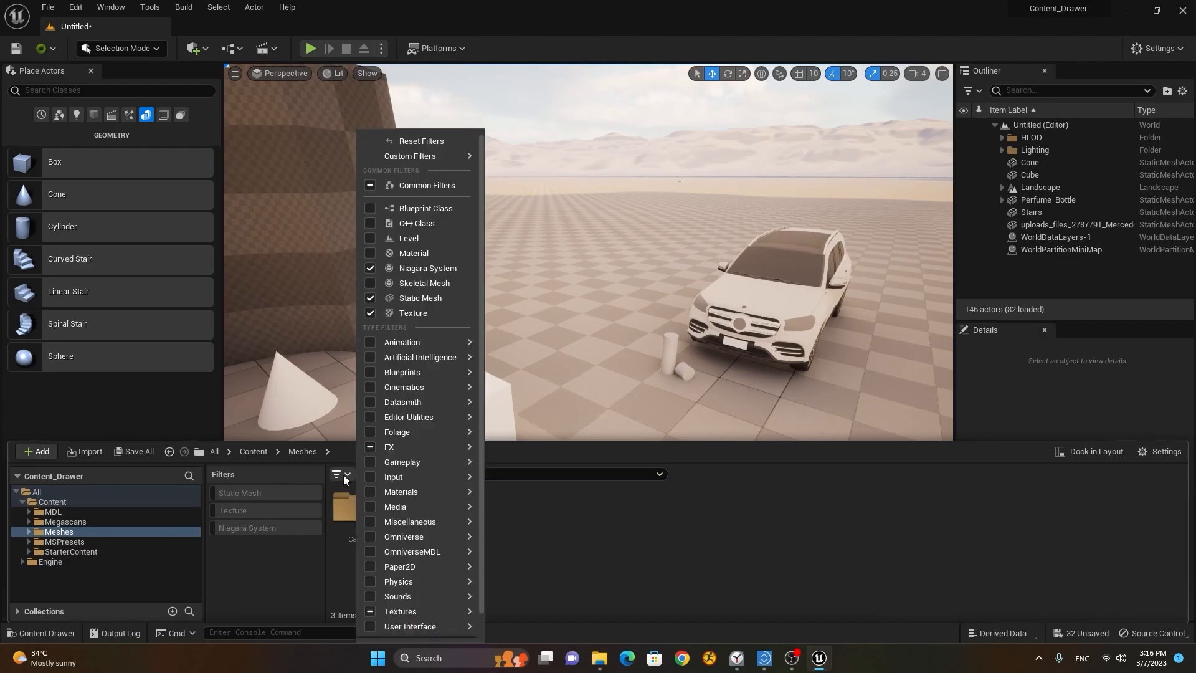
{"action": "left_click", "coordinate": [405, 253]}
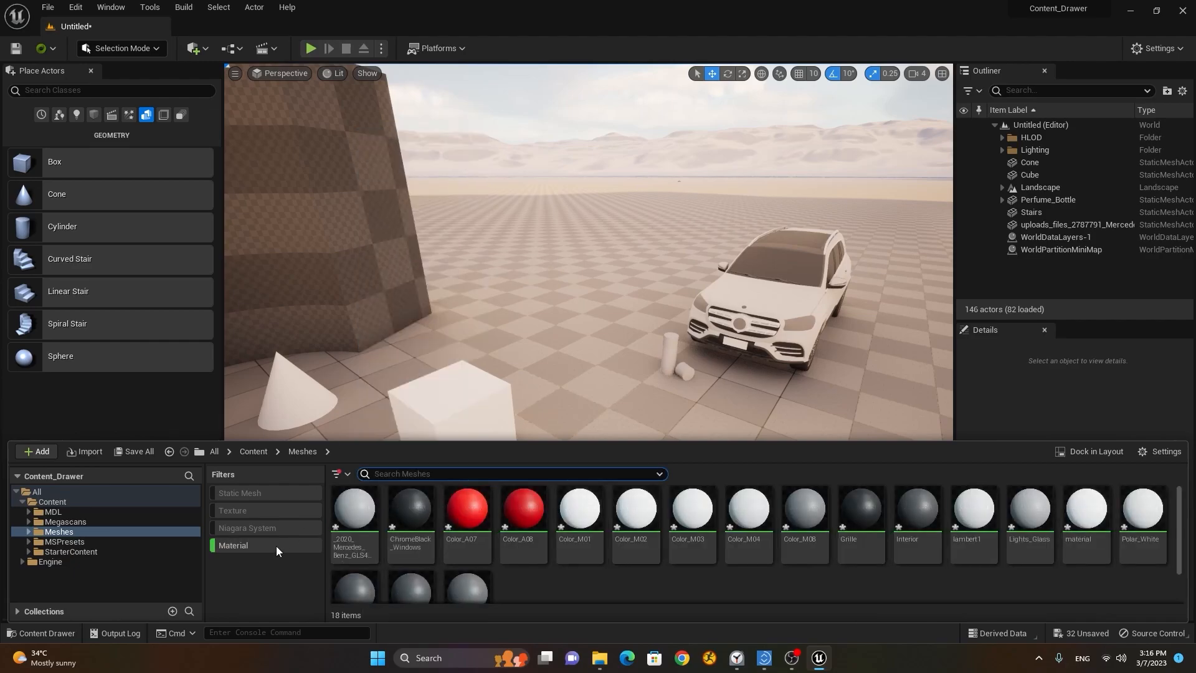
{"action": "left_click", "coordinate": [237, 547]}
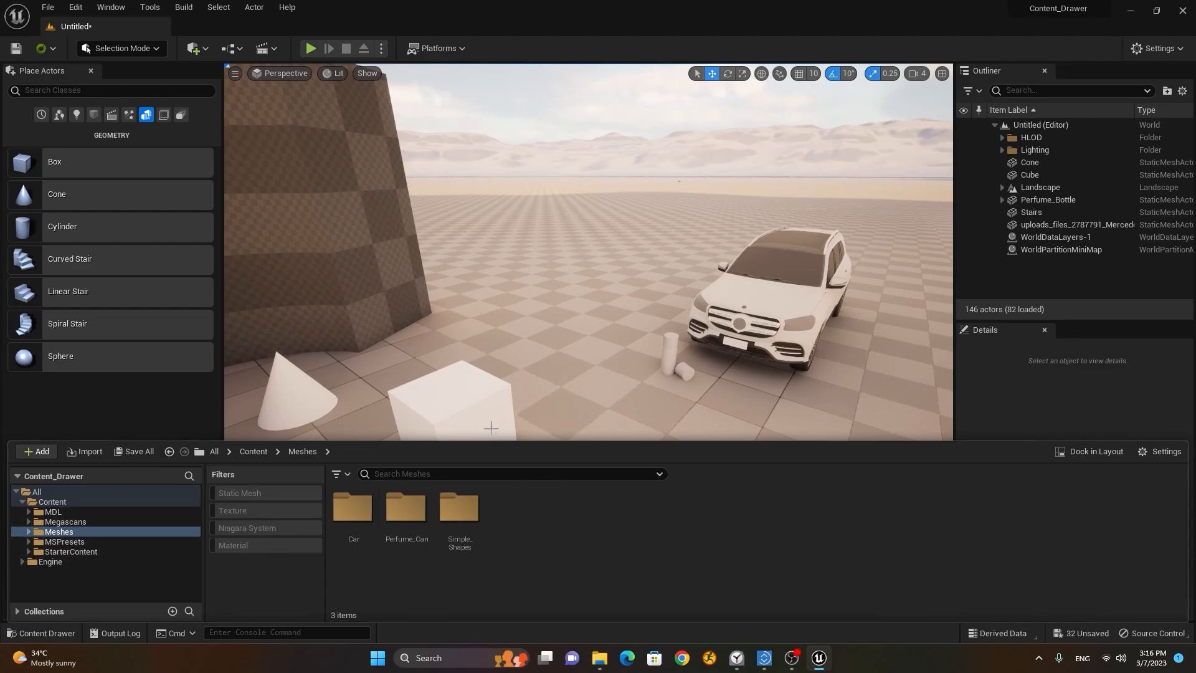
Filter the Megascans folder by Static Mesh and place the Old Concrete Barrier on the ground between the cube and the car.
{"action": "left_click", "coordinate": [258, 494]}
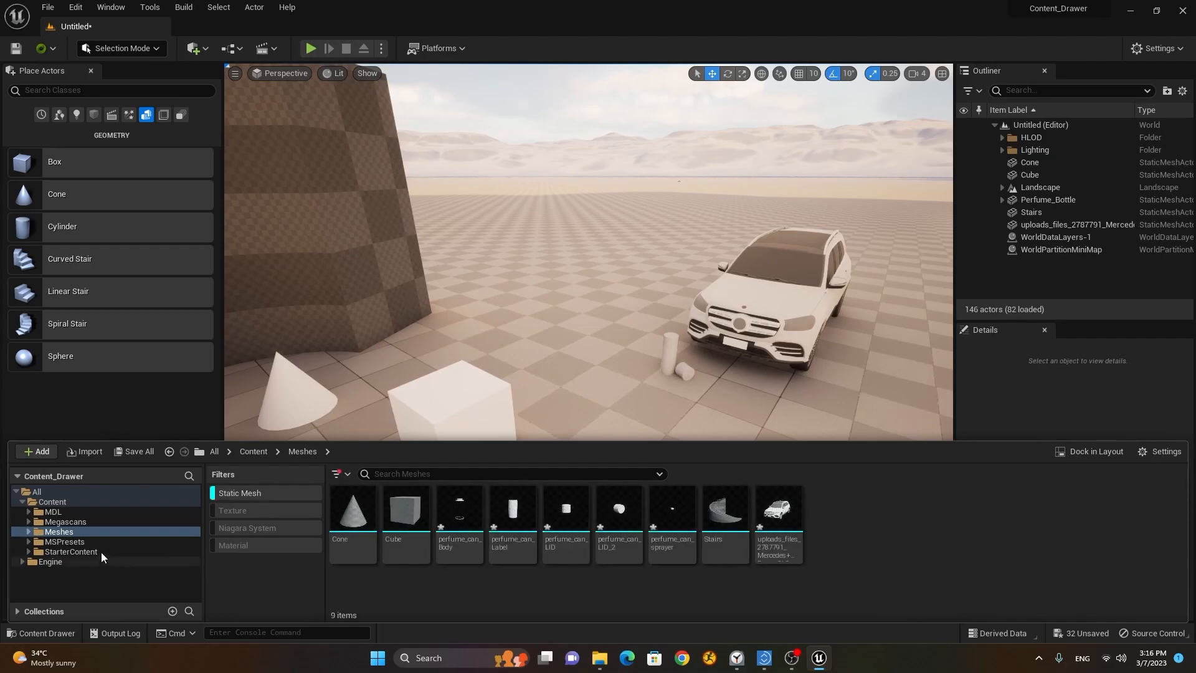
{"action": "left_click", "coordinate": [65, 522]}
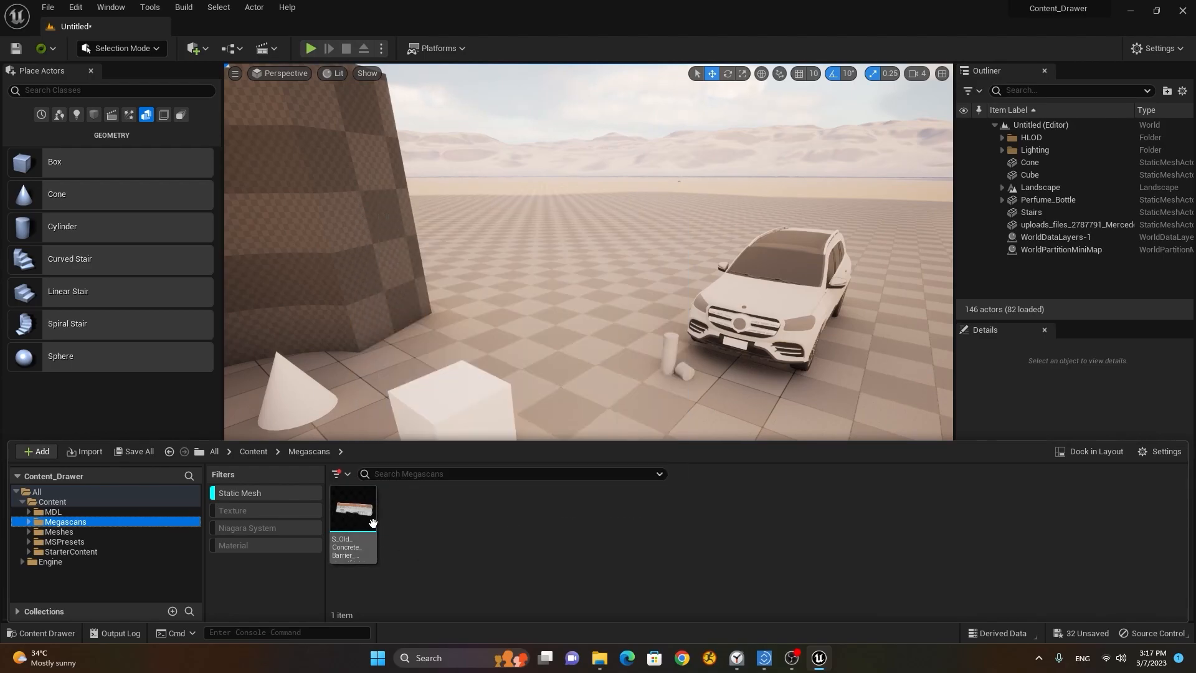
{"action": "left_click_drag", "start_coordinate": [366, 520], "coordinate": [592, 409]}
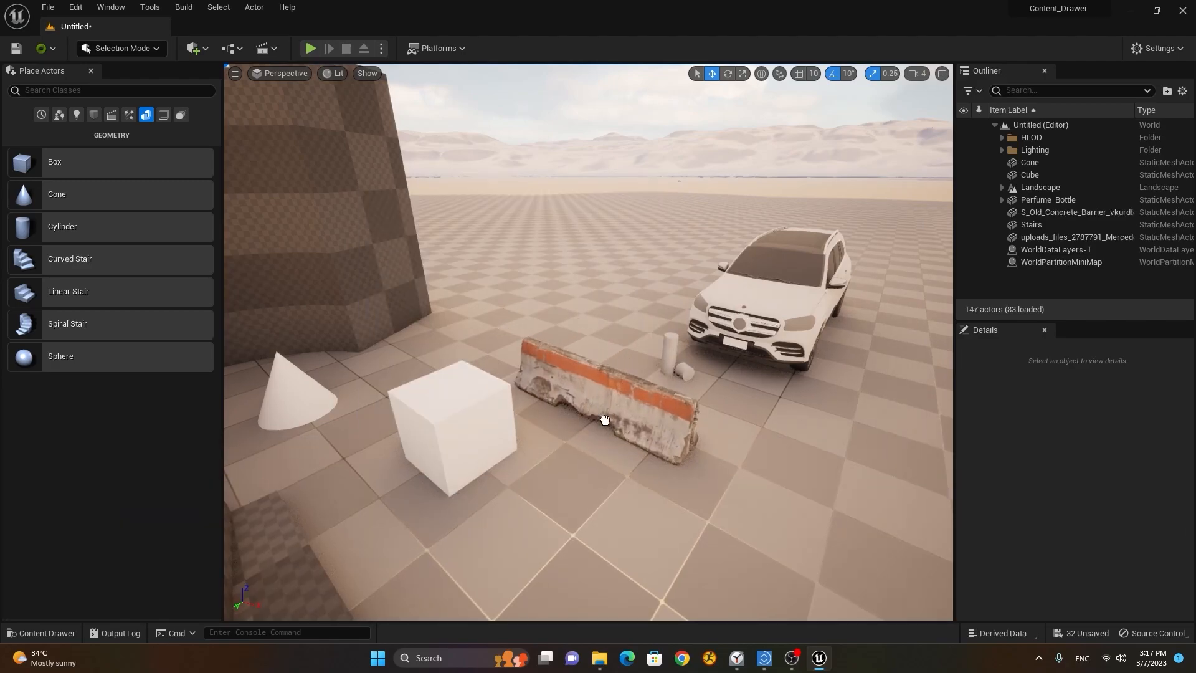
Lower the concrete barrier slightly into the ground, to about -2.18 on the Z axis.
{"action": "mouse_move", "coordinate": [654, 455]}
{"action": "right_mouse_down"}
{"action": "mouse_move", "coordinate": [542, 436]}
{"action": "mouse_move", "coordinate": [645, 455]}
{"action": "right_mouse_up"}
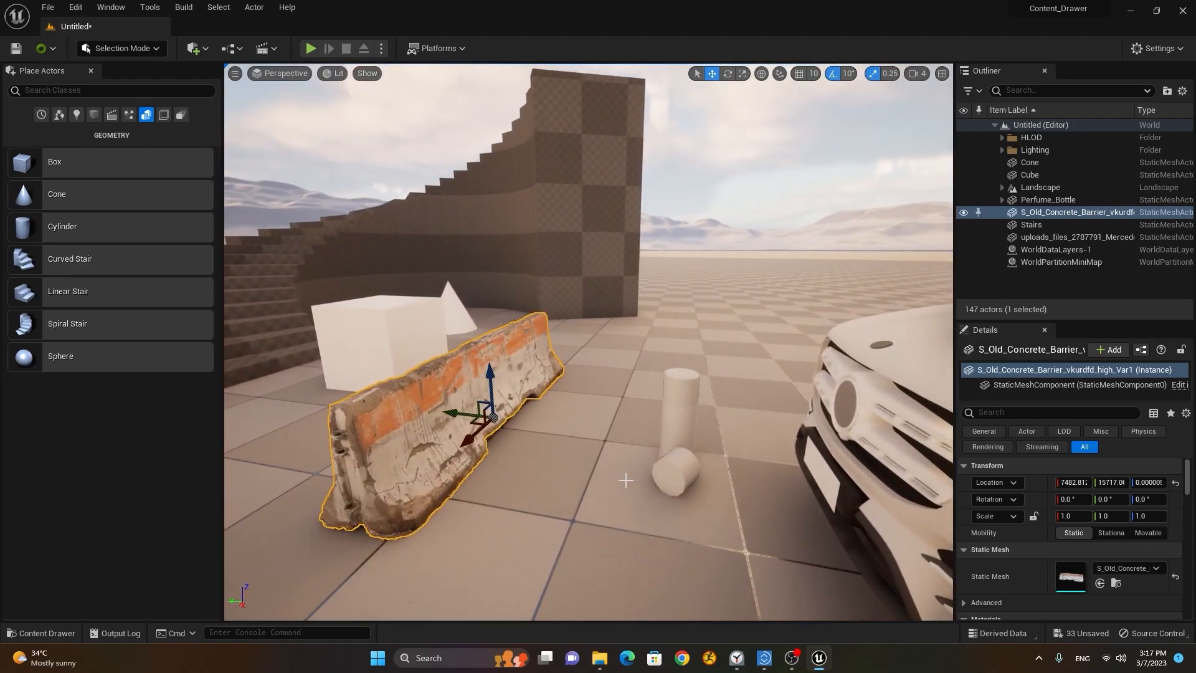
{"action": "right_click_drag", "start_coordinate": [547, 496], "coordinate": [589, 473]}
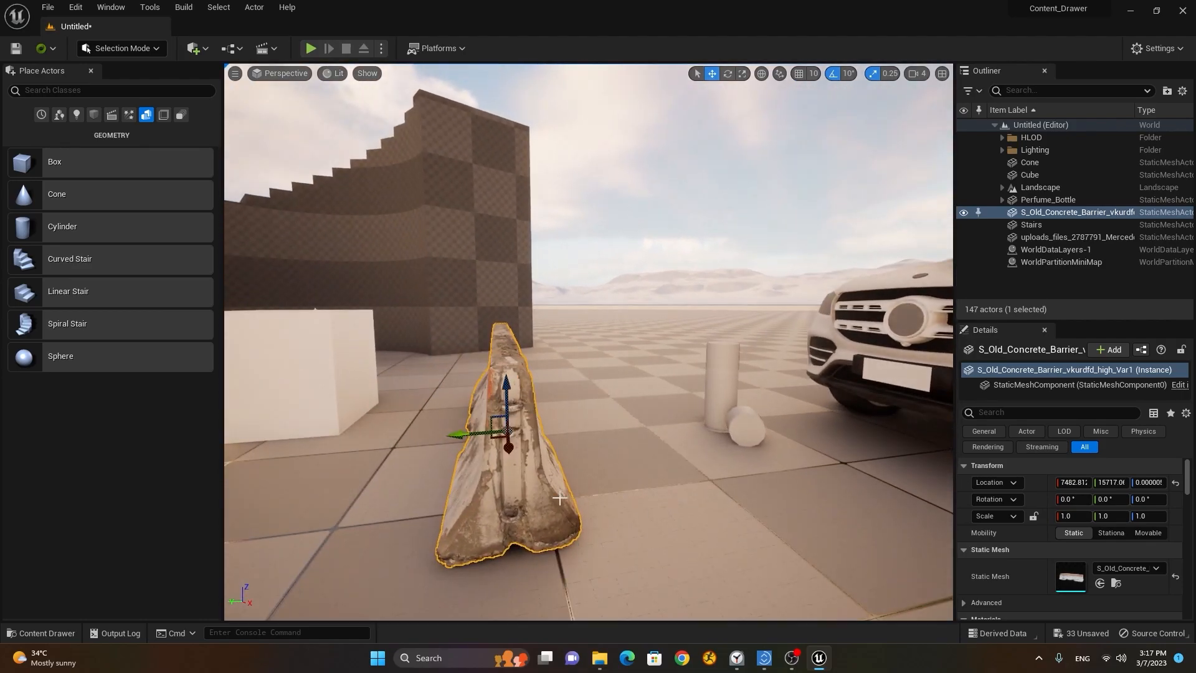
{"action": "mouse_move", "coordinate": [508, 421]}
{"action": "left_mouse_down"}
{"action": "mouse_move", "coordinate": [508, 439]}
{"action": "mouse_move", "coordinate": [511, 399]}
{"action": "left_mouse_up"}
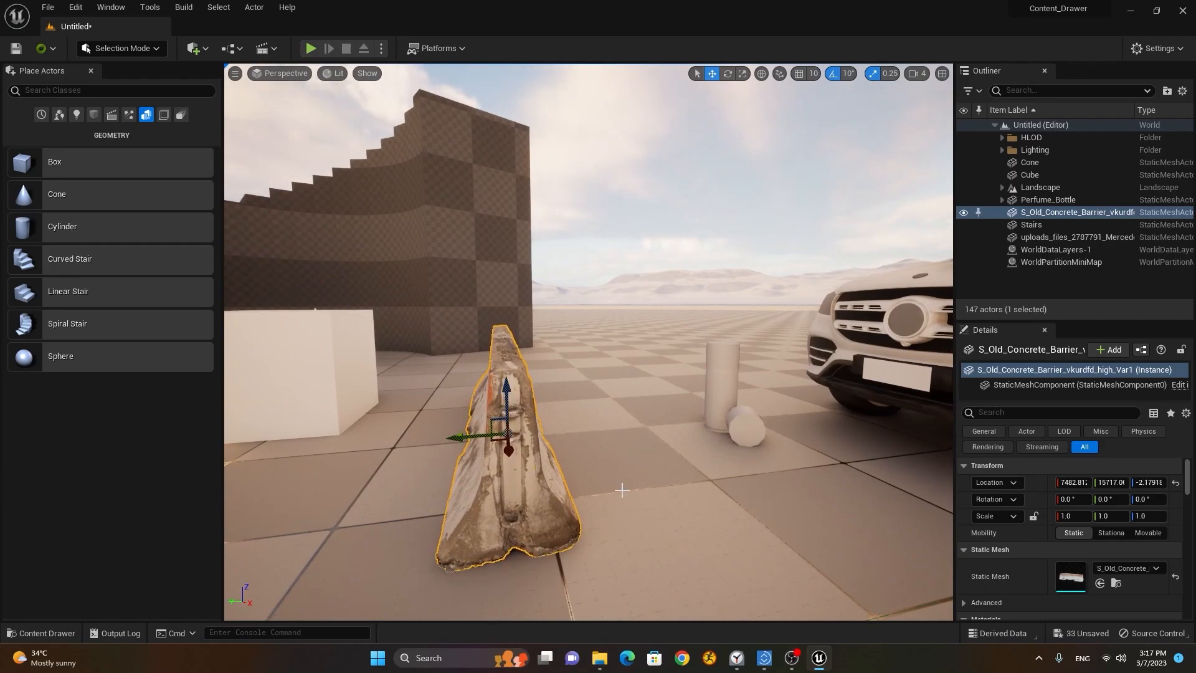
Examine the concrete barrier's shape and surface detail up close from several sides.
{"action": "left_click", "coordinate": [608, 547]}
{"action": "right_click_drag", "start_coordinate": [608, 547], "coordinate": [803, 579]}
{"action": "left_click_drag", "start_coordinate": [608, 547], "coordinate": [697, 573], "text": "alt"}
{"action": "scroll", "coordinate": [691, 492], "scroll_direction": "up", "scroll_amount": 6}
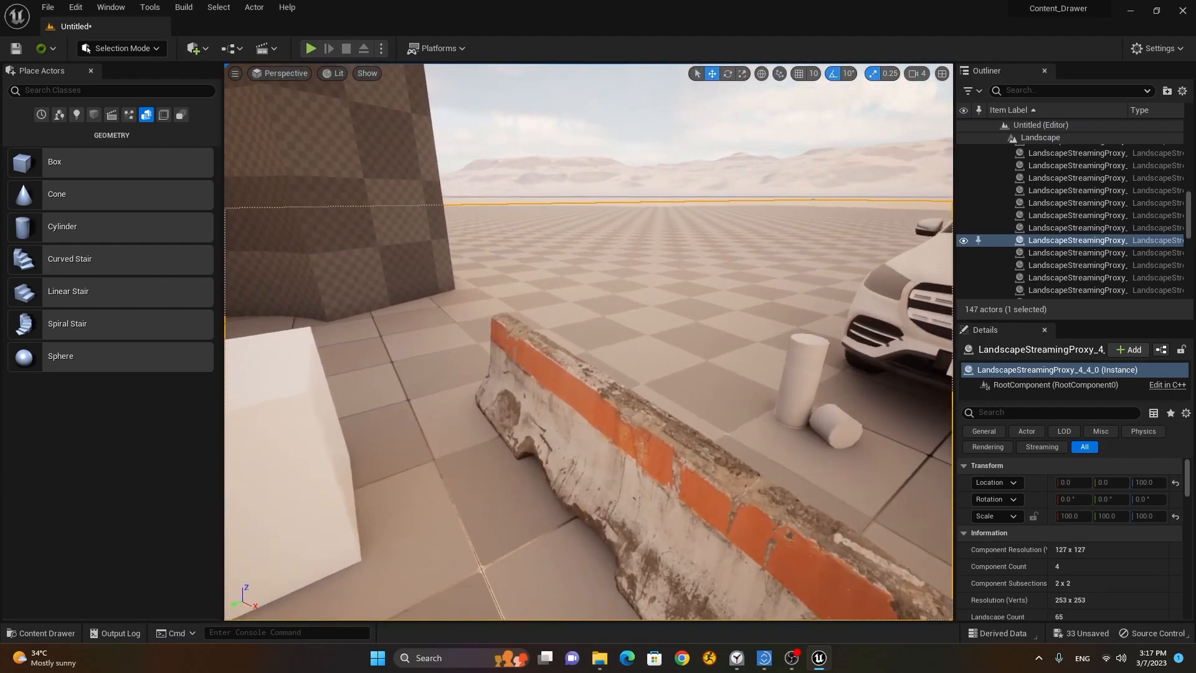
{"action": "left_click_drag", "start_coordinate": [667, 498], "coordinate": [754, 443], "text": "alt"}
{"action": "middle_click_drag", "start_coordinate": [684, 436], "coordinate": [762, 457]}
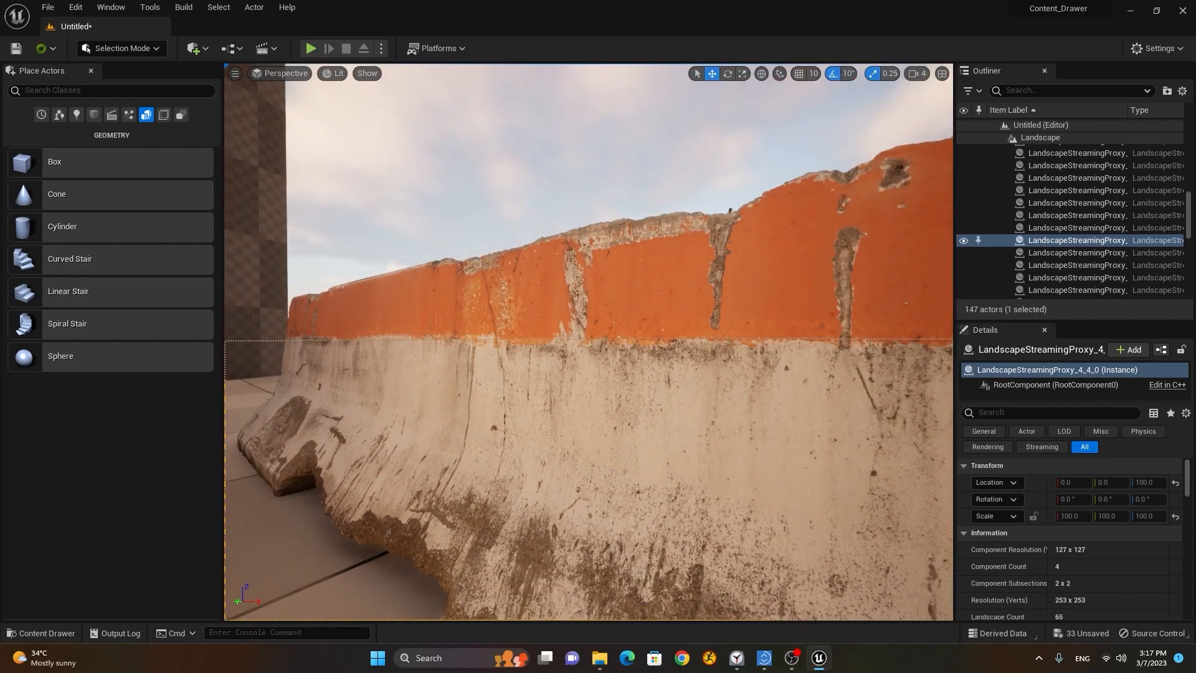
{"action": "scroll", "coordinate": [588, 342], "scroll_direction": "down", "scroll_amount": 4}
{"action": "key", "text": "d"}
{"action": "right_click_drag", "start_coordinate": [763, 457], "coordinate": [632, 460]}
{"action": "key", "text": "w"}
{"action": "key", "text": "a"}
{"action": "key", "text": "w"}
{"action": "key", "text": "s"}
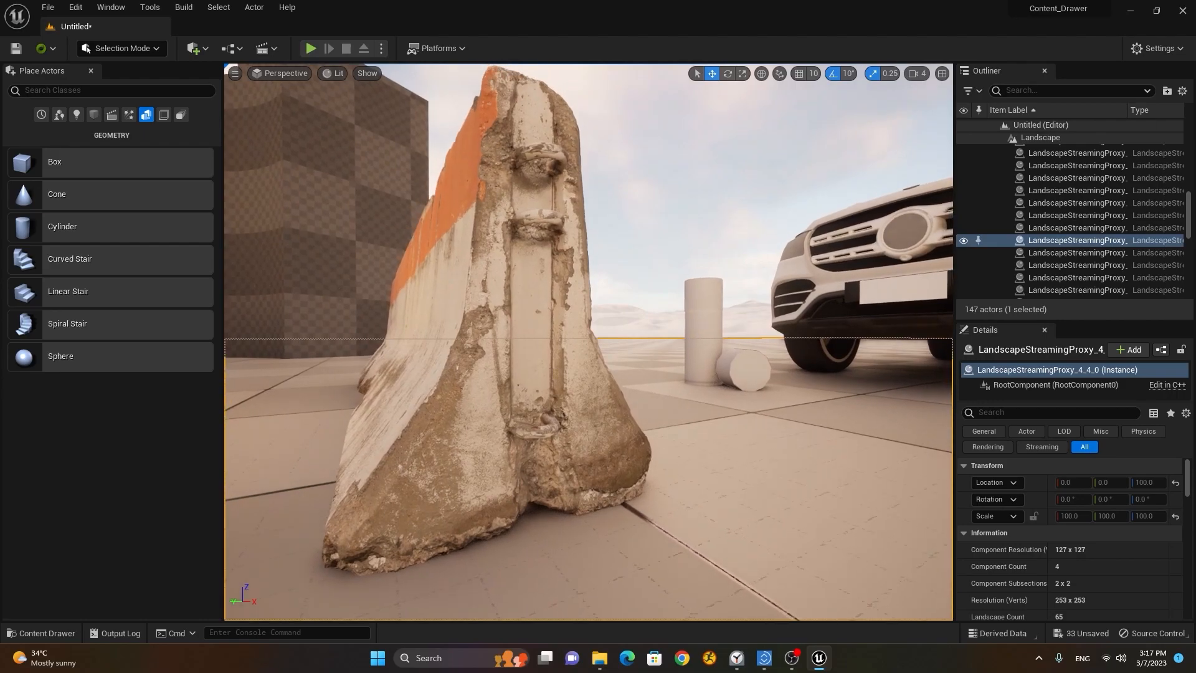
{"action": "key", "text": "s"}
{"action": "key", "text": "e"}
{"action": "key", "text": "a"}
{"action": "right_click_drag", "start_coordinate": [632, 461], "coordinate": [665, 469]}
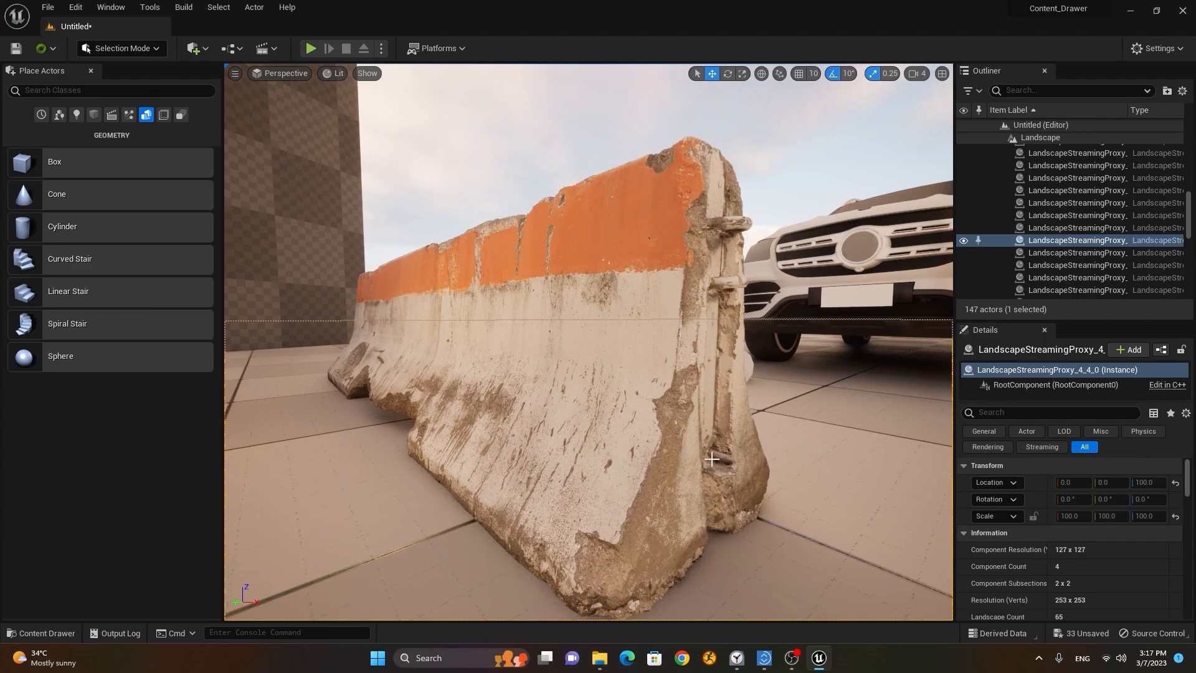
{"action": "key", "text": "s"}
{"action": "key", "text": "w"}
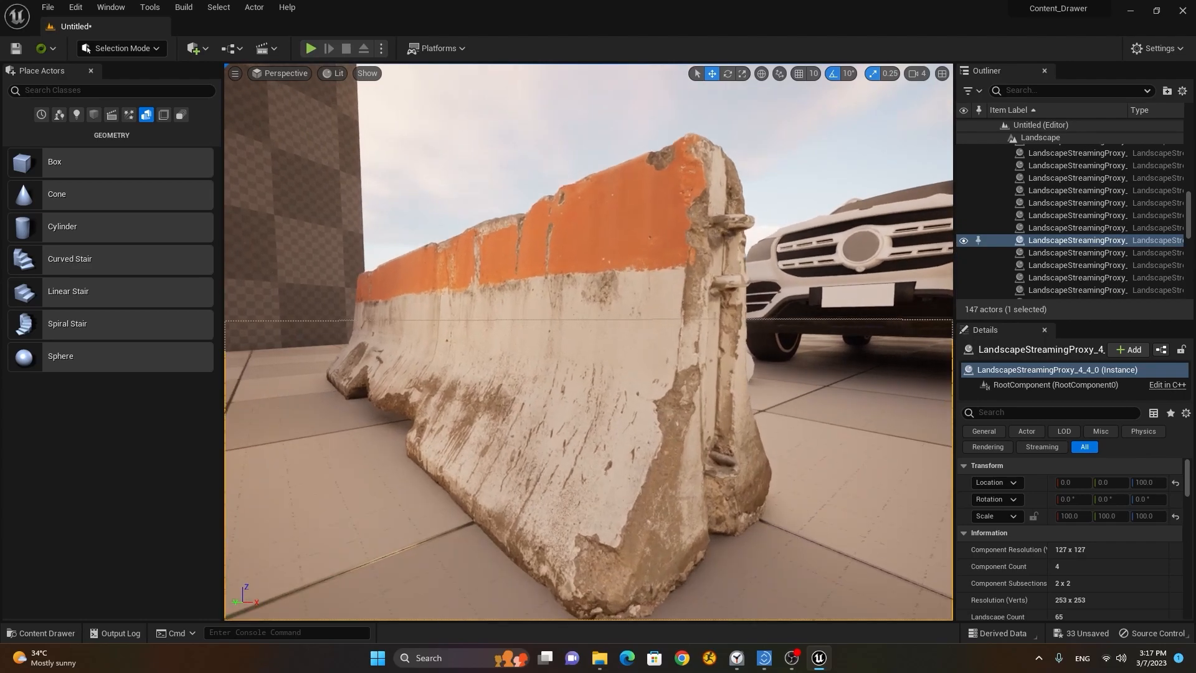
{"action": "key", "text": "s"}
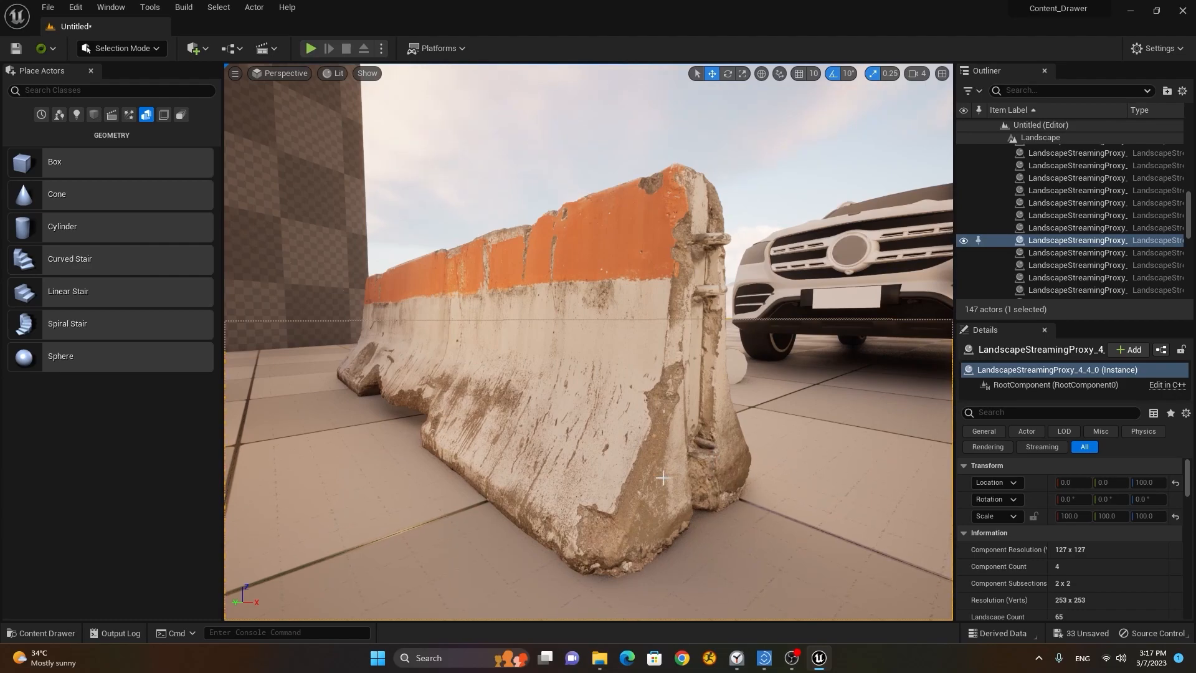
{"action": "key", "text": "s"}
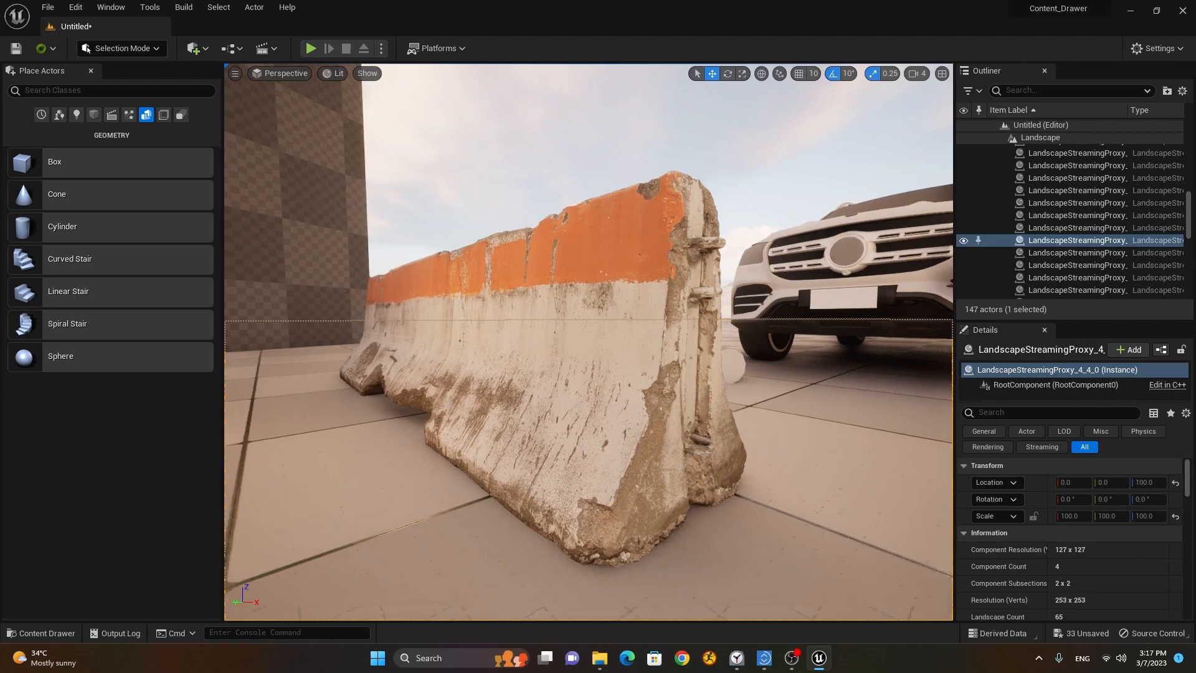
{"action": "key", "text": "w"}
{"action": "mouse_move", "coordinate": [673, 468]}
{"action": "left_mouse_down", "text": "alt"}
{"action": "mouse_move", "coordinate": [592, 475]}
{"action": "mouse_move", "coordinate": [663, 479]}
{"action": "left_mouse_up", "text": "alt"}
{"action": "right_click_drag", "start_coordinate": [588, 341], "coordinate": [610, 461]}
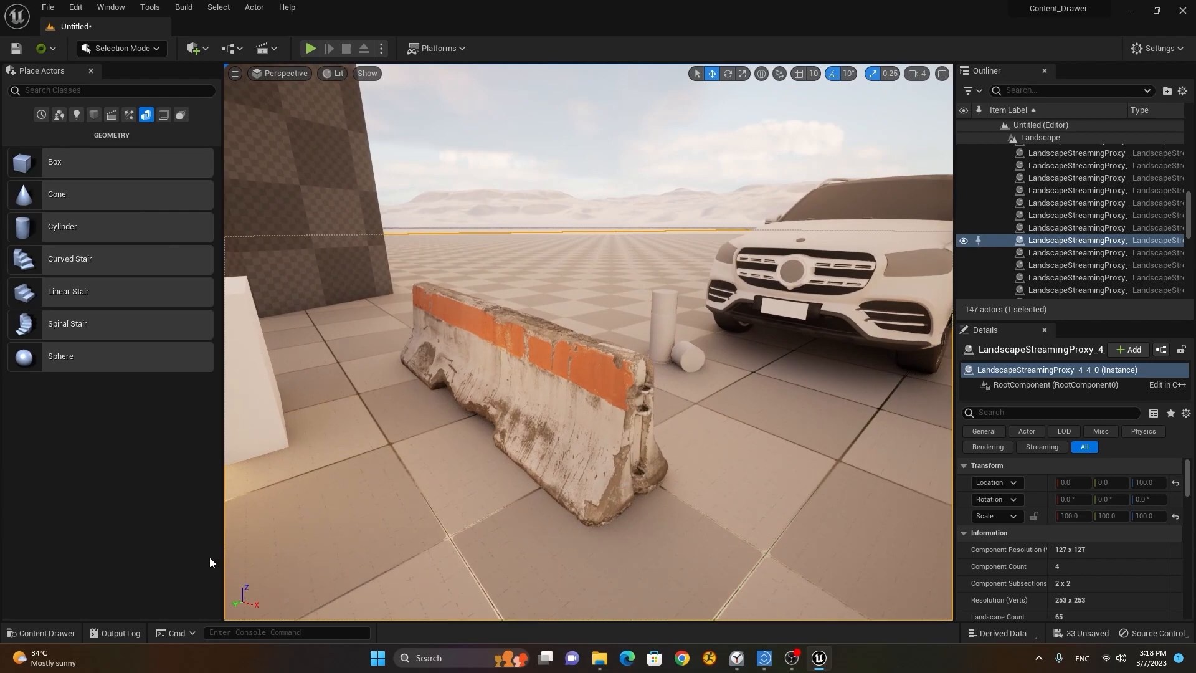
Reopen the Content Drawer, replace the Static Mesh filter, and view the Meshes folder filtered to materials.
{"action": "left_click", "coordinate": [47, 633]}
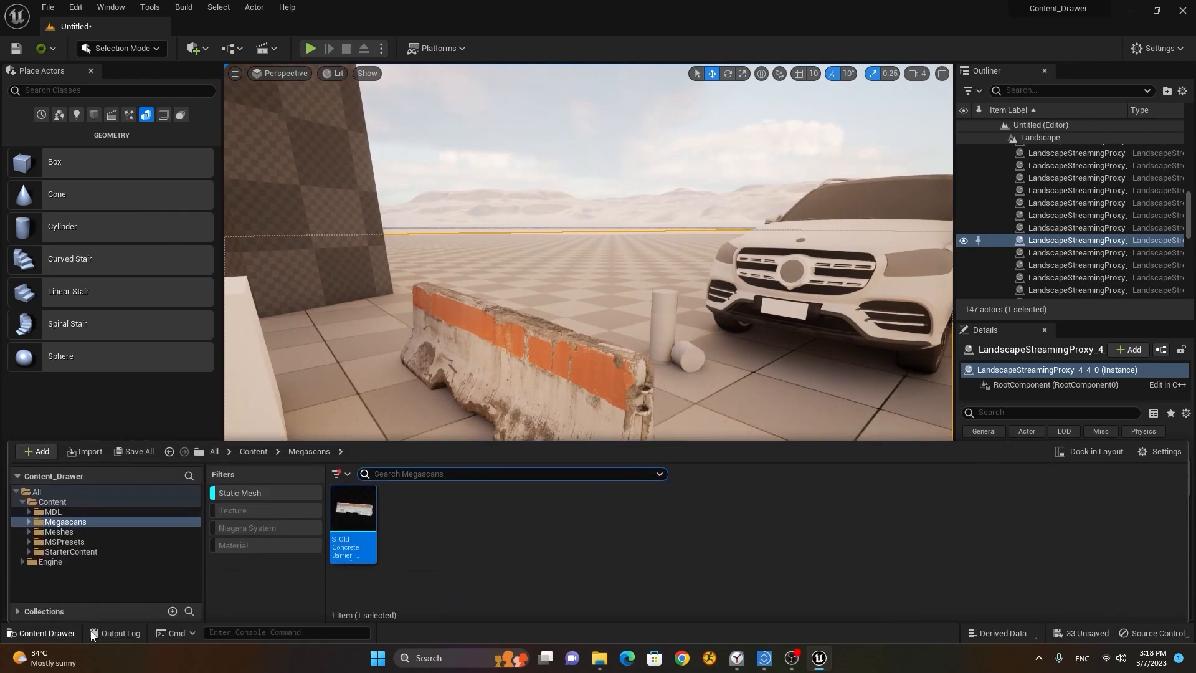
{"action": "left_click", "coordinate": [115, 532]}
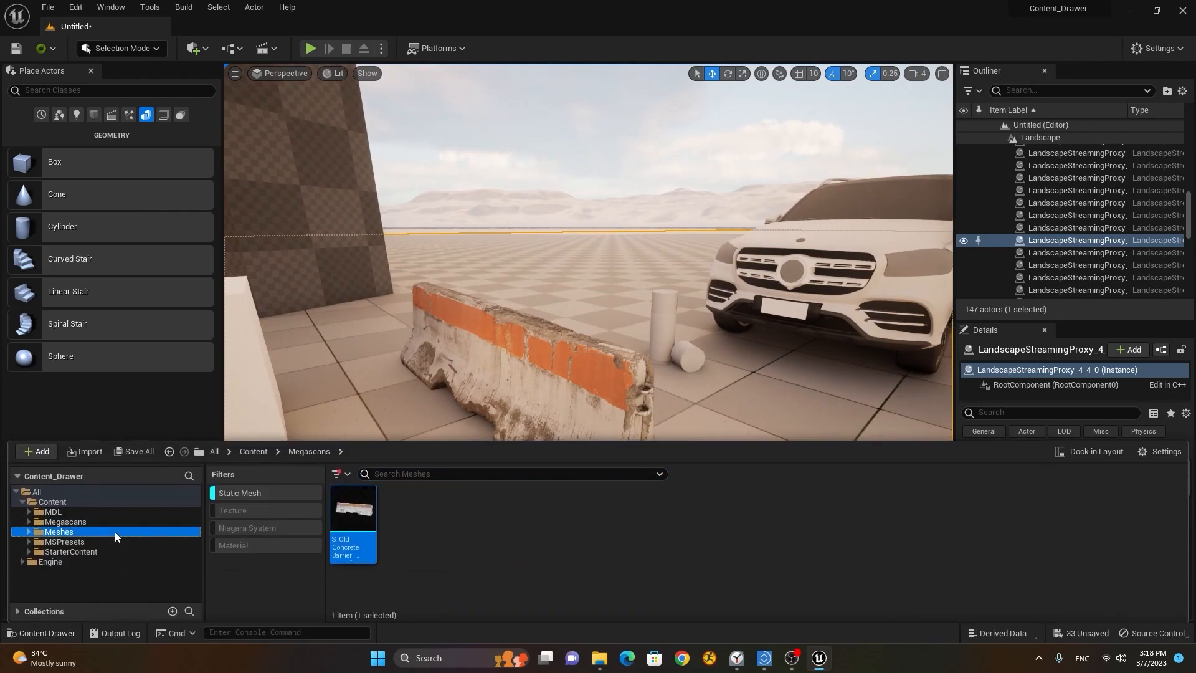
{"action": "left_click", "coordinate": [257, 494]}
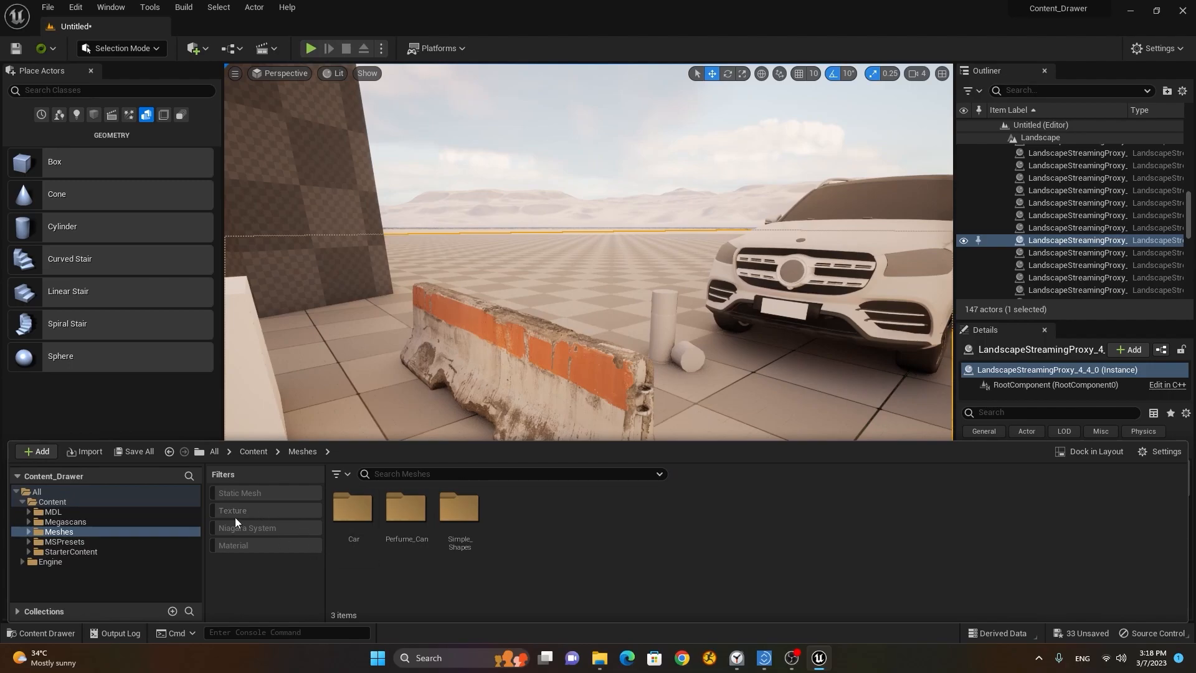
{"action": "left_click", "coordinate": [240, 510]}
{"action": "left_click", "coordinate": [240, 510]}
{"action": "left_click", "coordinate": [247, 548]}
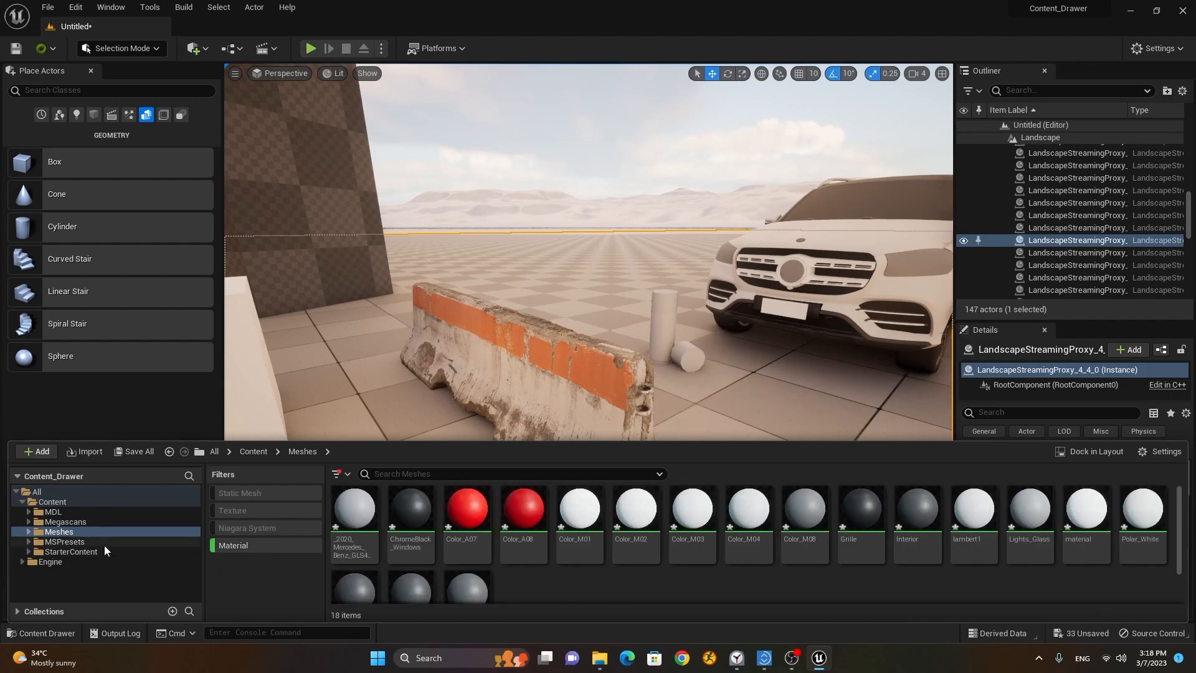
View the Megascans folder filtered by Texture and then by Material, and clear both filters.
{"action": "left_click", "coordinate": [255, 513]}
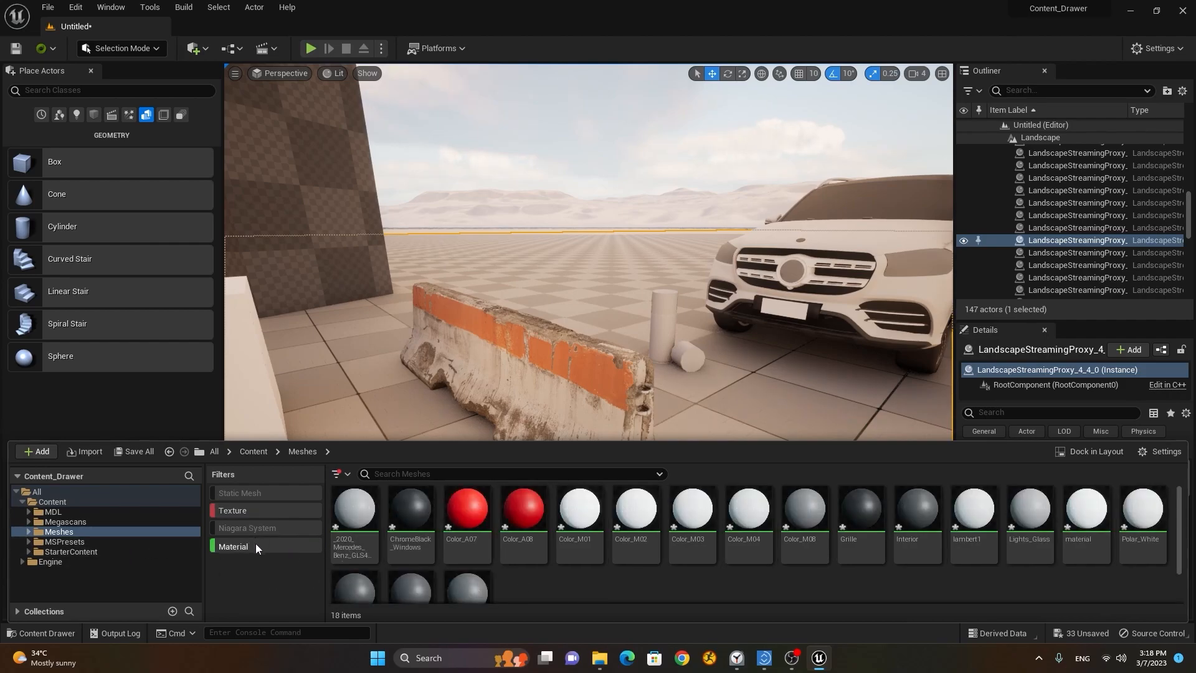
{"action": "left_click", "coordinate": [256, 543]}
{"action": "left_click", "coordinate": [97, 522]}
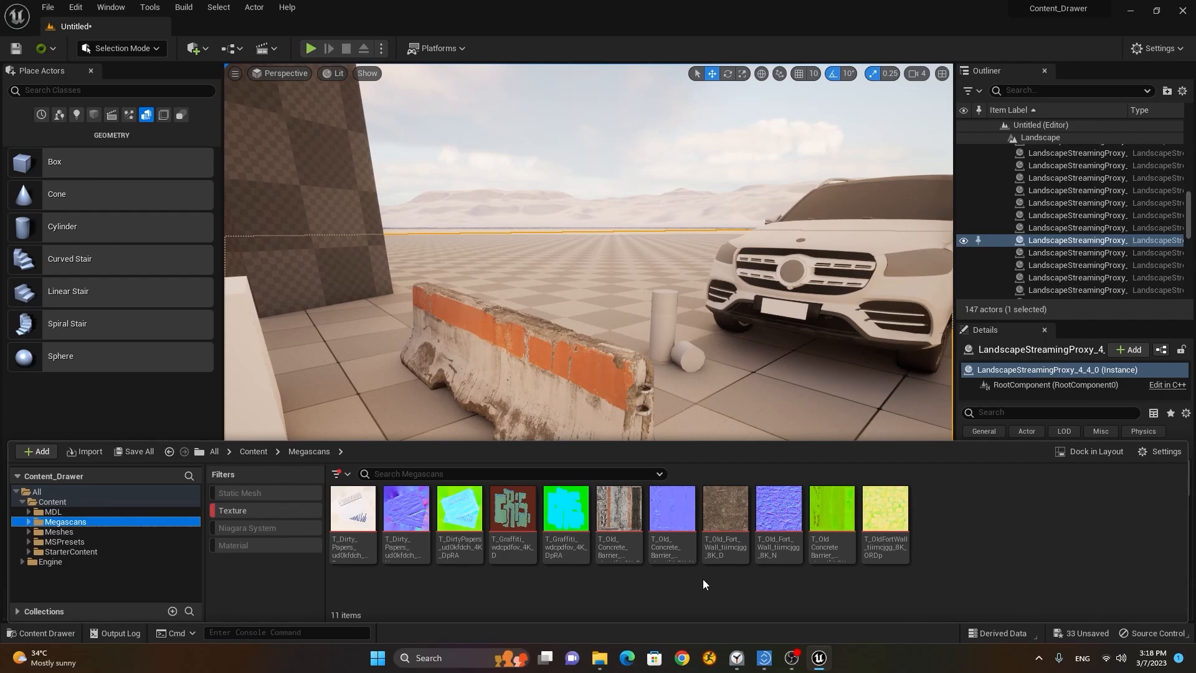
{"action": "left_click", "coordinate": [245, 511]}
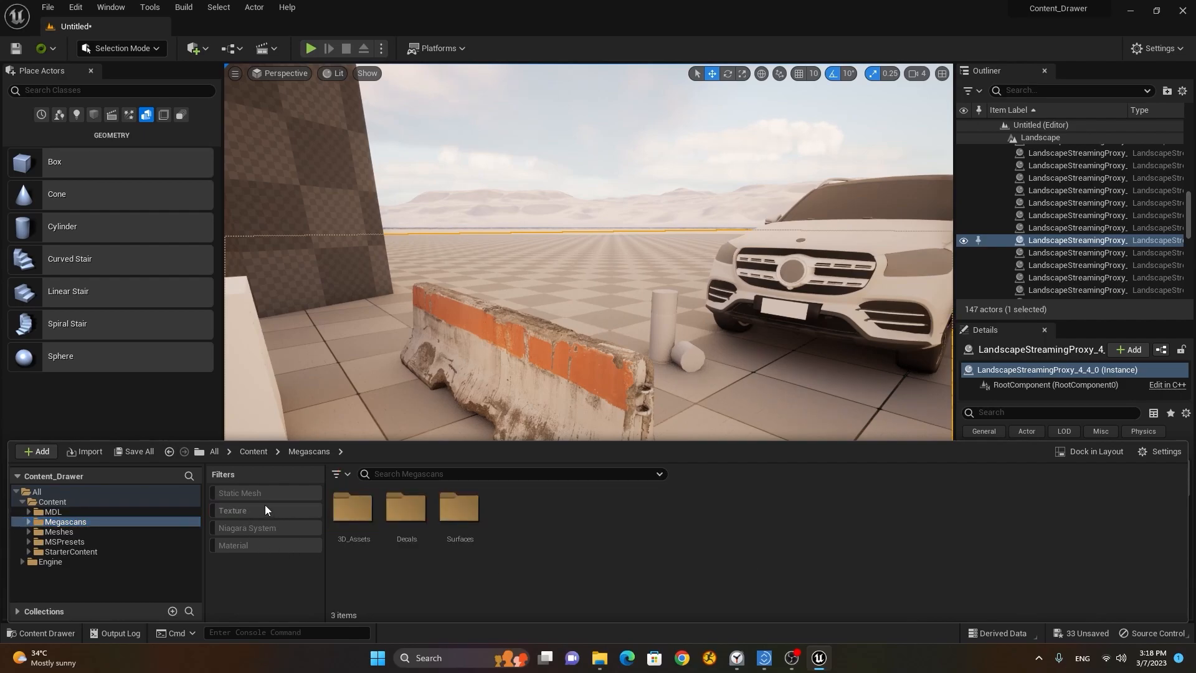
{"action": "left_click", "coordinate": [261, 544]}
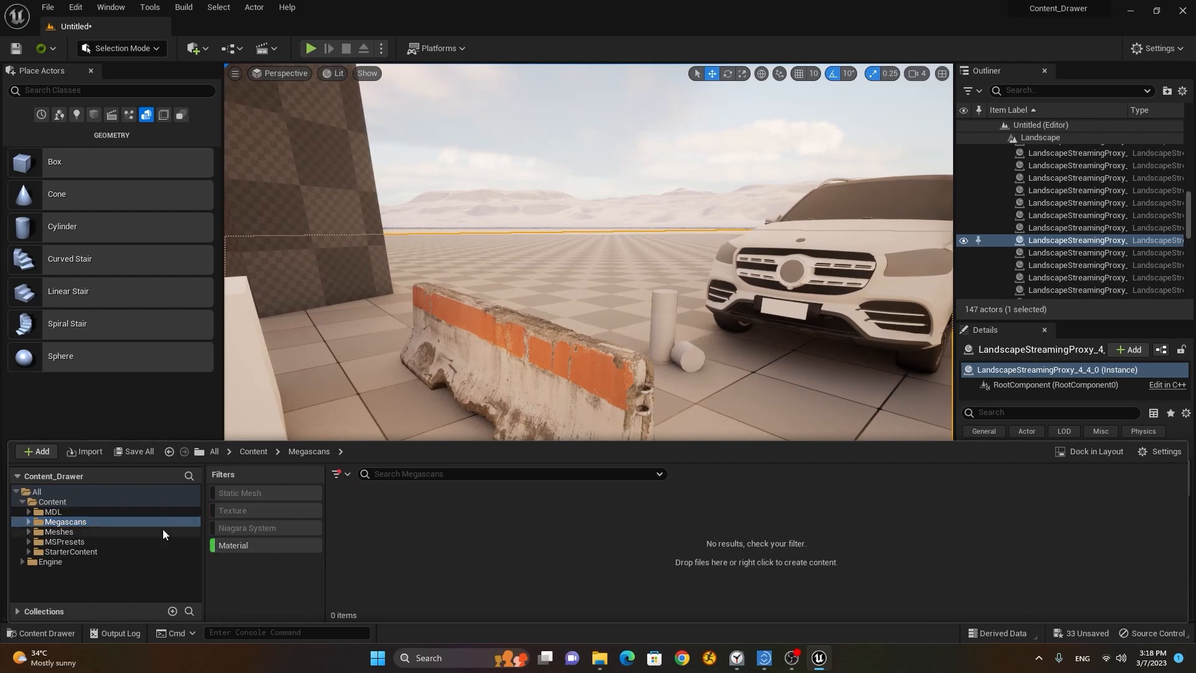
{"action": "left_click", "coordinate": [254, 544]}
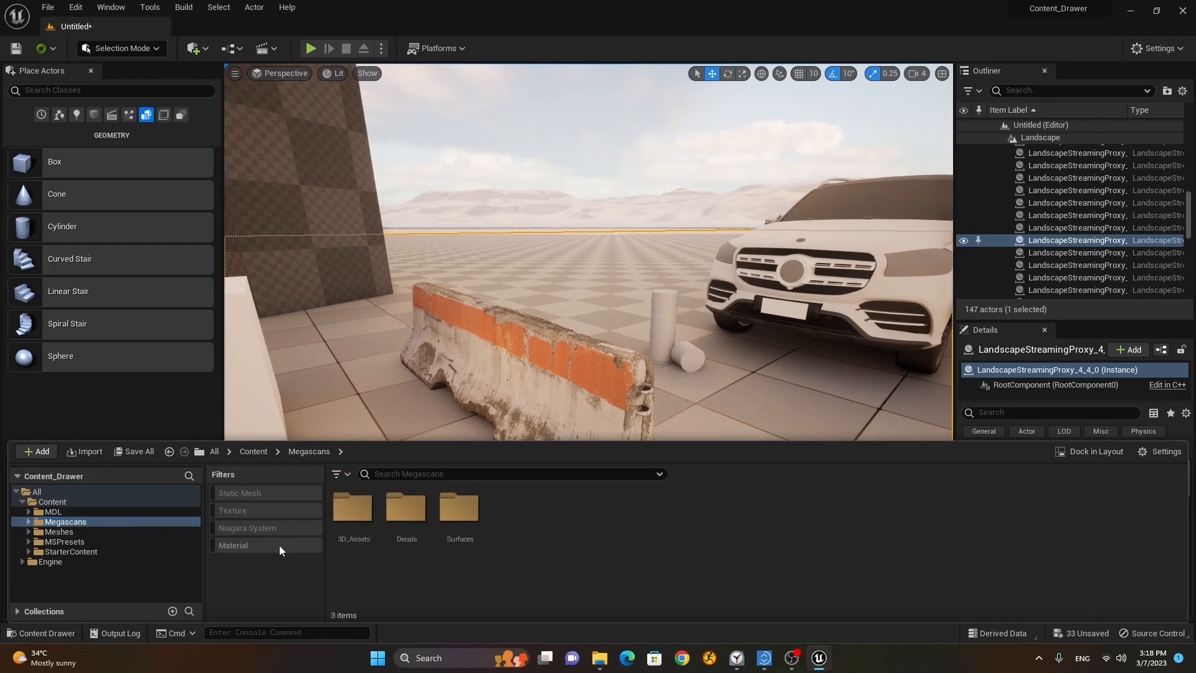
Open the Old_Fort_Wall folder under Megascans Surfaces and select its 8K material instance.
{"action": "left_click", "coordinate": [29, 522]}
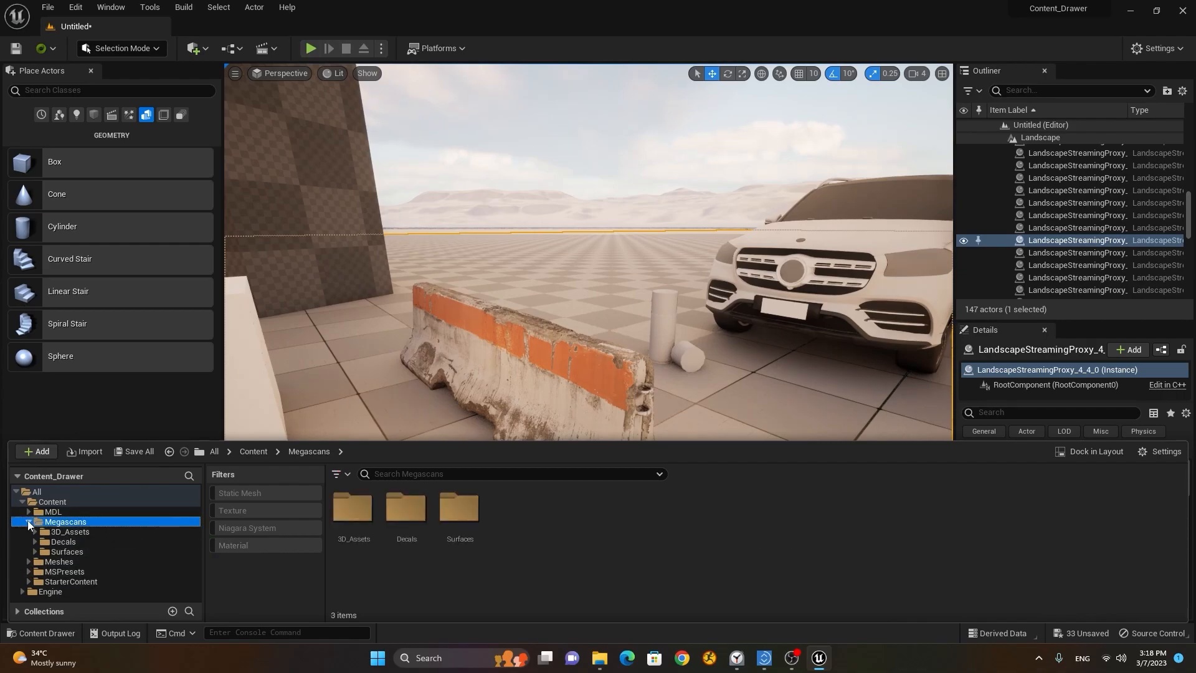
{"action": "left_click", "coordinate": [98, 551]}
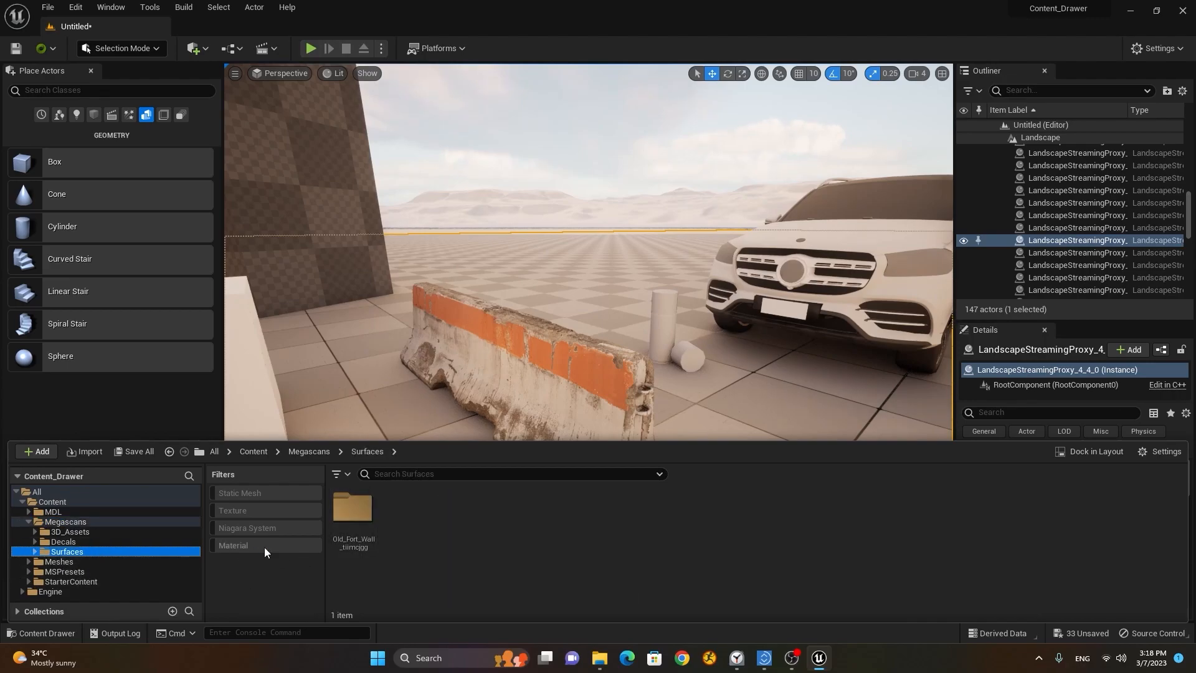
{"action": "double_click", "coordinate": [350, 509]}
{"action": "left_click", "coordinate": [352, 507]}
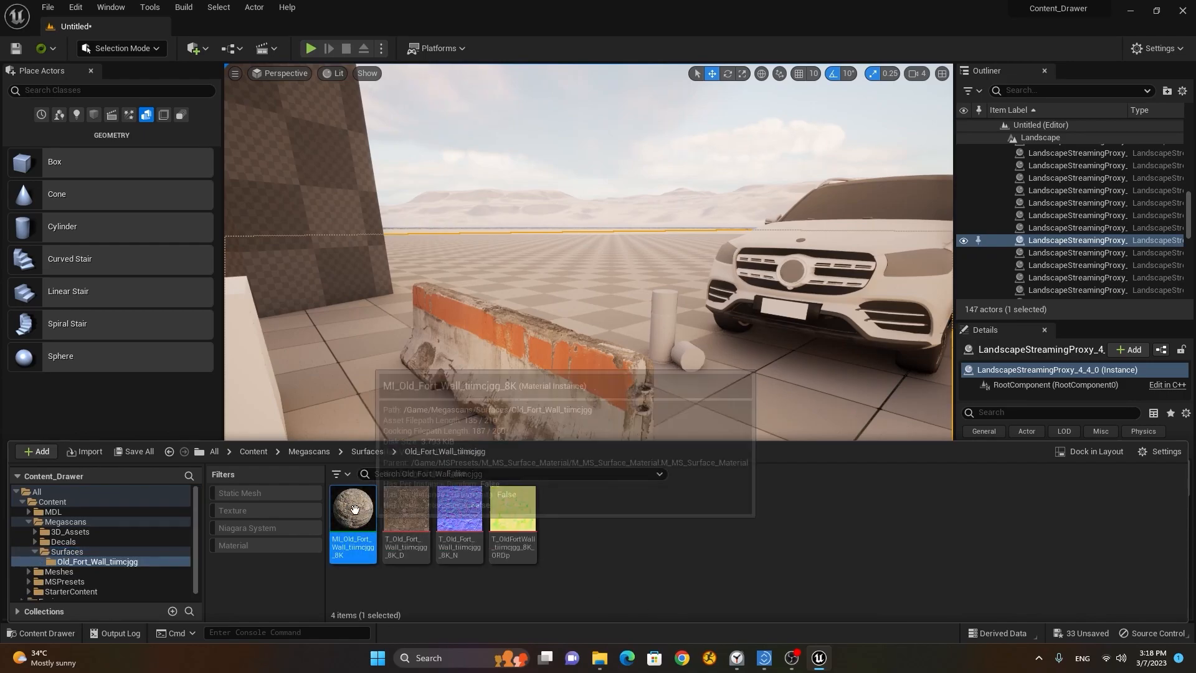
Apply the Old_Fort_Wall 8K material instance to the curved staircase.
{"action": "key", "text": "s"}
{"action": "right_click_drag", "start_coordinate": [434, 326], "coordinate": [421, 337]}
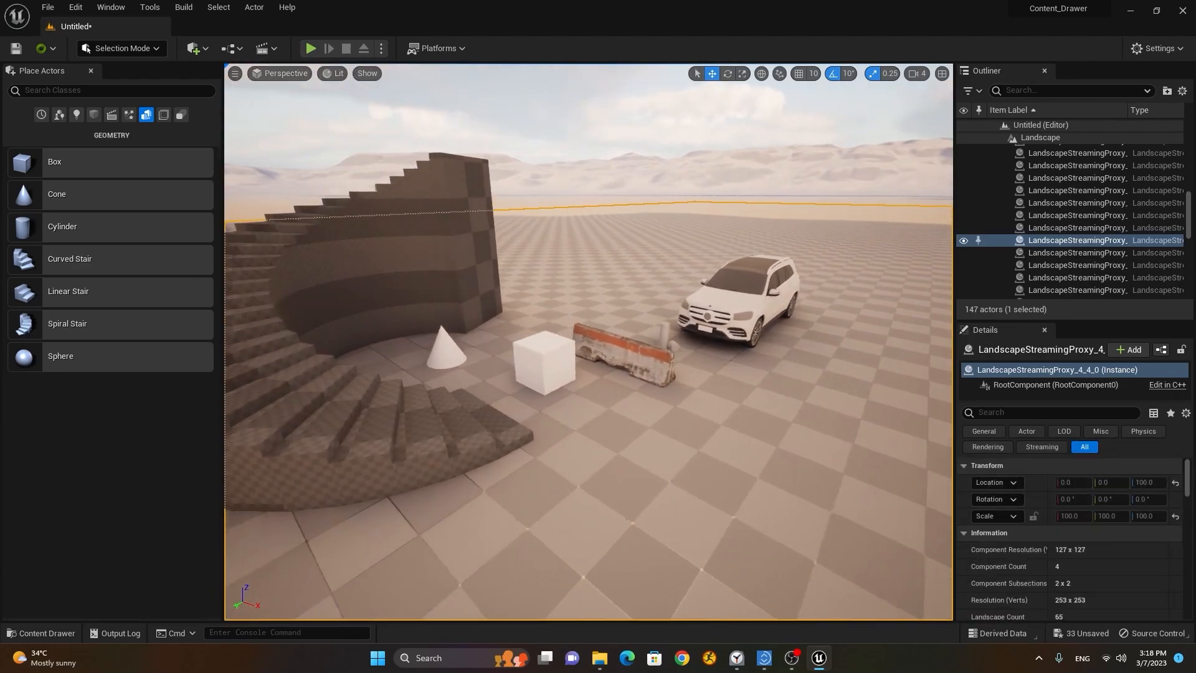
{"action": "key", "text": "a"}
{"action": "left_click", "coordinate": [41, 633]}
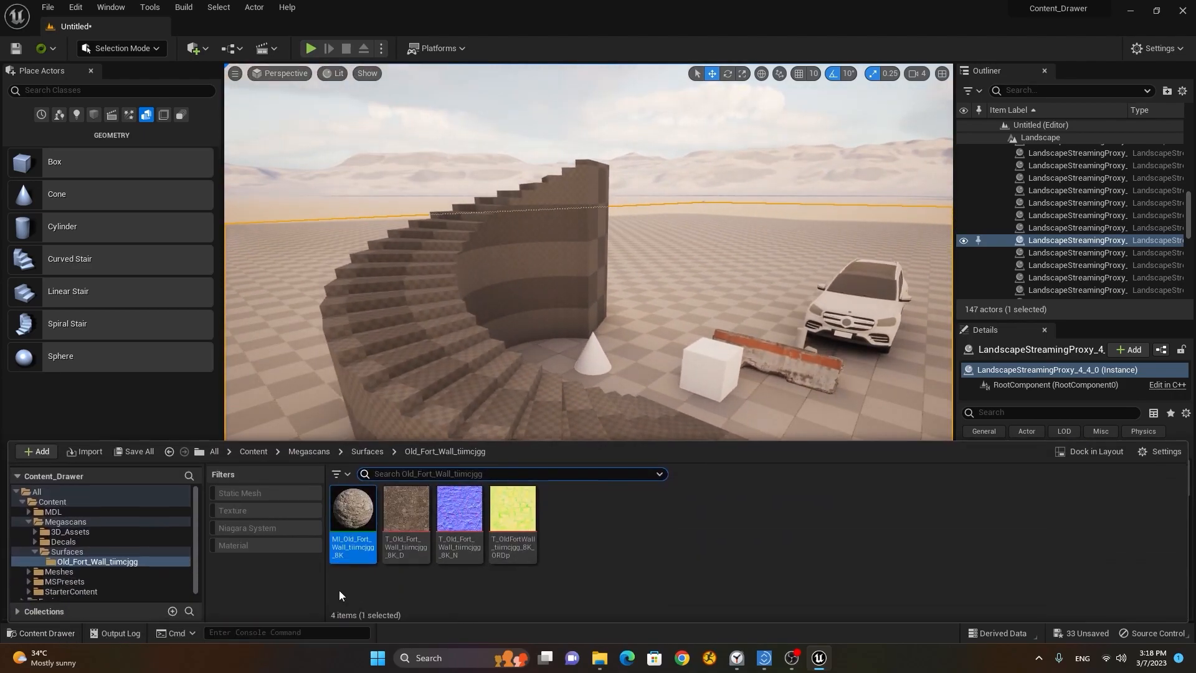
{"action": "left_click_drag", "start_coordinate": [349, 526], "coordinate": [399, 355]}
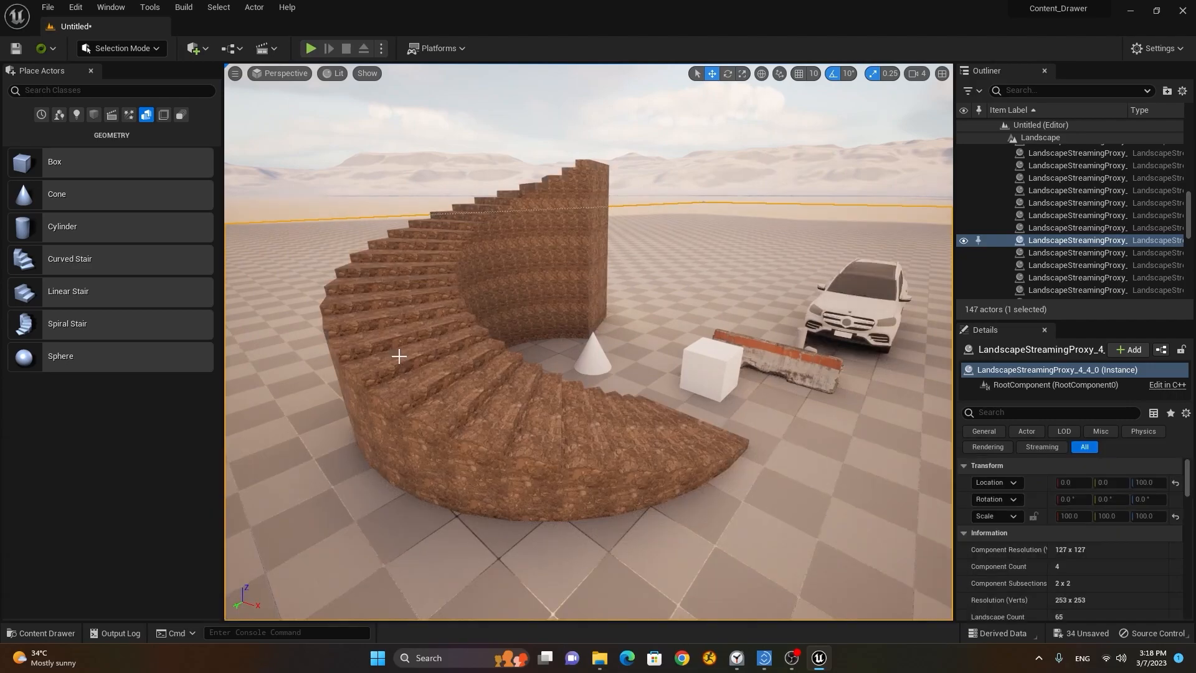
Examine the Old Fort Wall material on the staircase's steps and inner wall up close.
{"action": "key", "text": "w"}
{"action": "right_click_drag", "start_coordinate": [439, 424], "coordinate": [539, 362]}
{"action": "key", "text": "a"}
{"action": "key", "text": "a"}
{"action": "key", "text": "d"}
{"action": "key", "text": "w"}
{"action": "key", "text": "s"}
{"action": "key", "text": "s"}
{"action": "scroll", "coordinate": [574, 354], "scroll_direction": "up", "scroll_amount": 1}
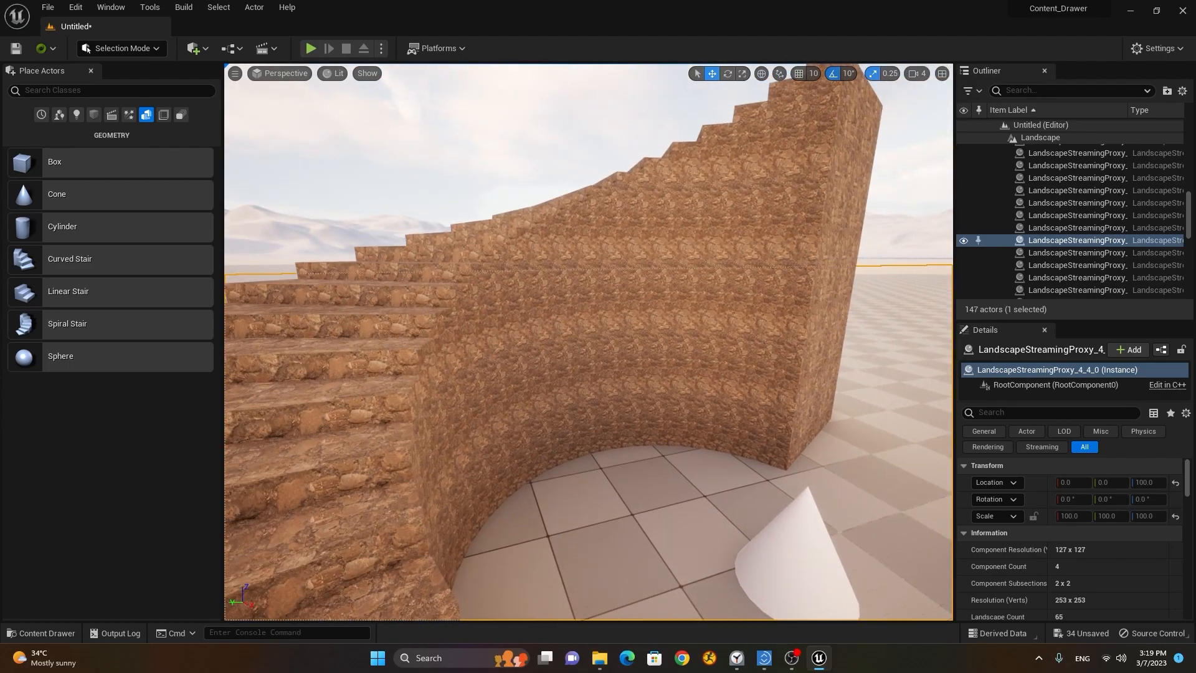
Open the Old_Fort_Wall 8K material instance for editing and place its editor beside the level.
{"action": "left_click", "coordinate": [562, 326]}
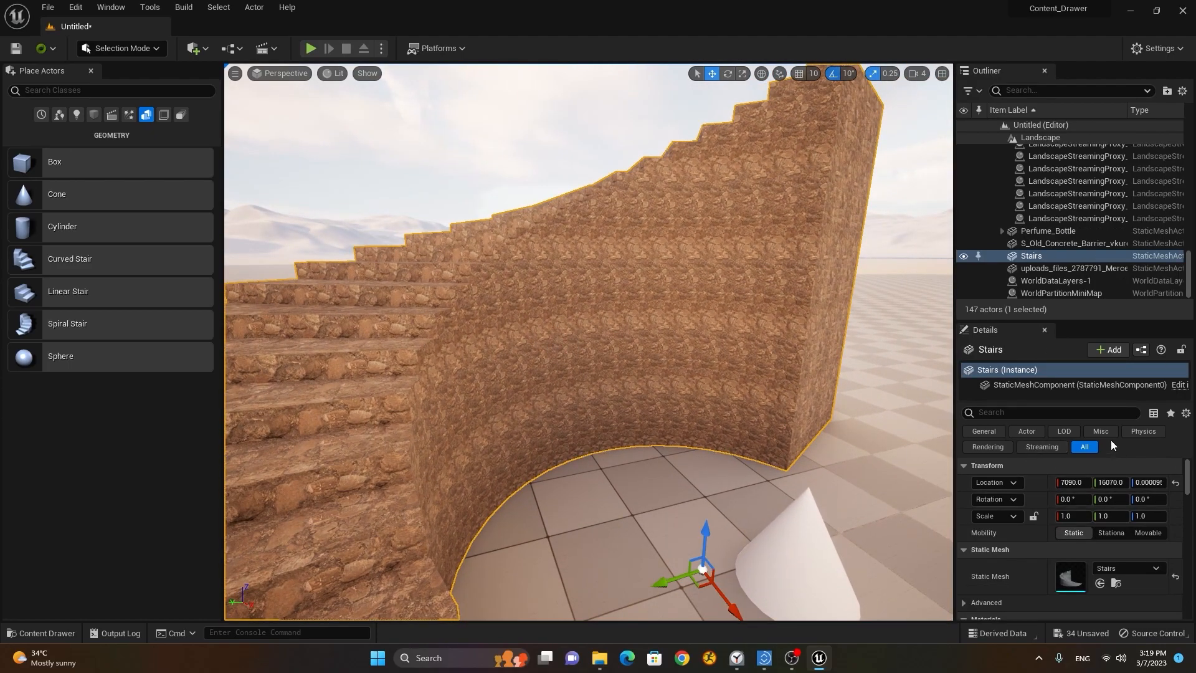
{"action": "left_click", "coordinate": [9, 633]}
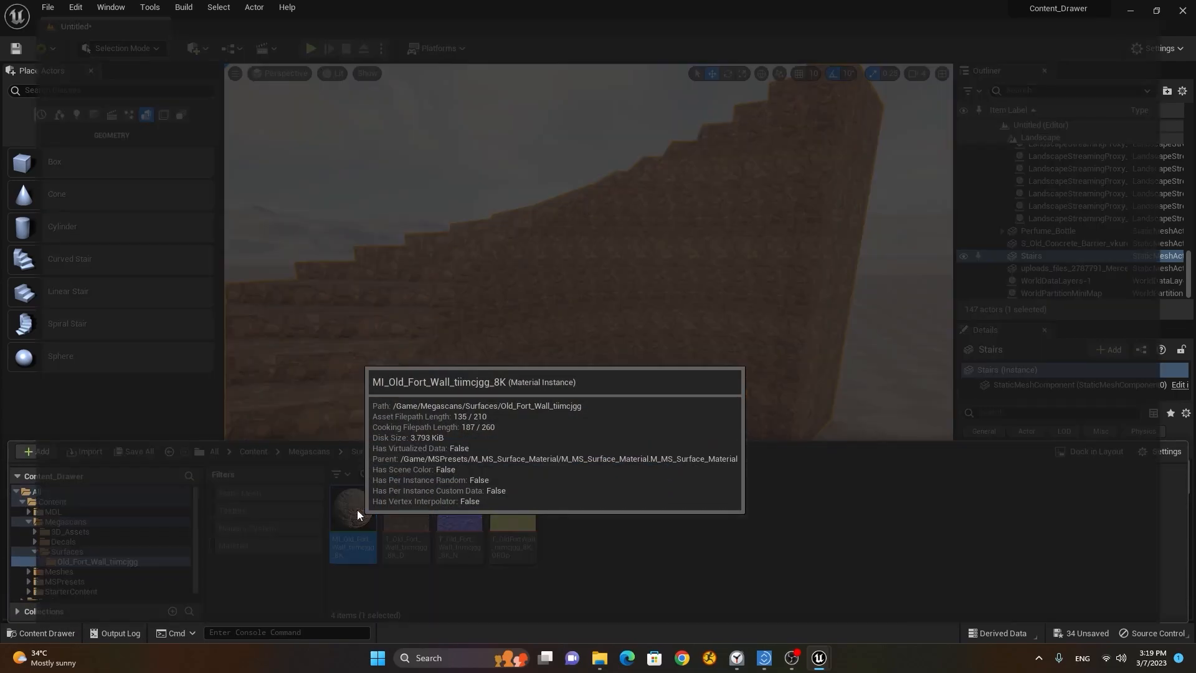
{"action": "double_click", "coordinate": [353, 510]}
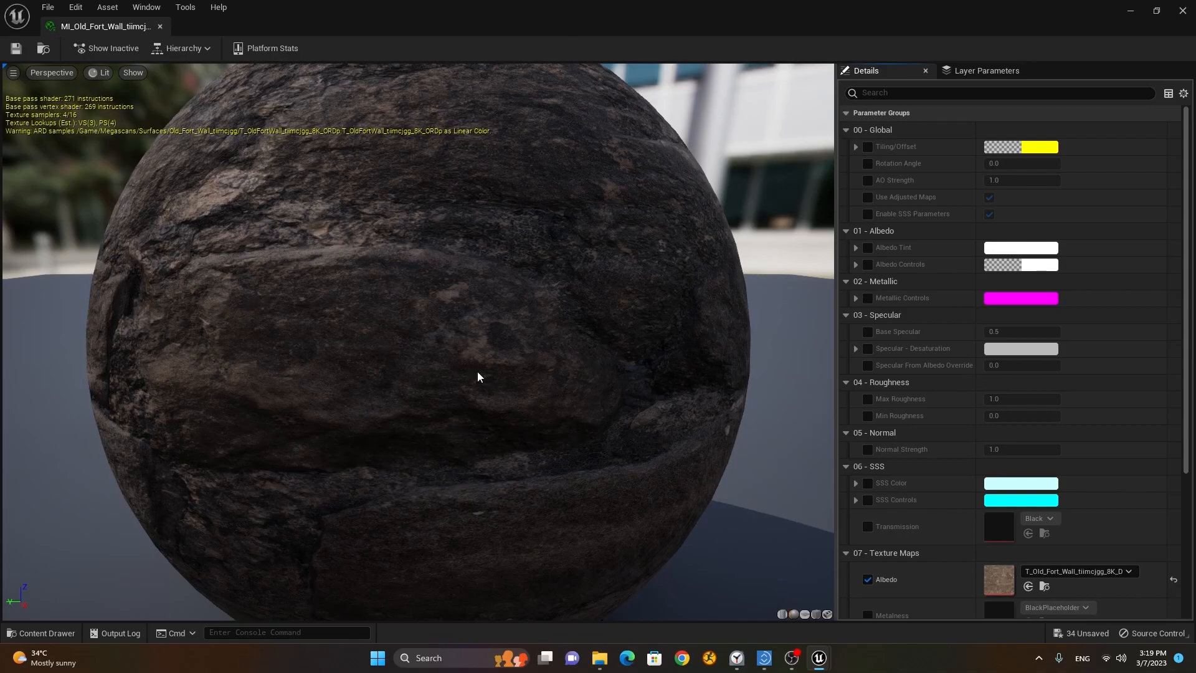
{"action": "left_click_drag", "start_coordinate": [96, 27], "coordinate": [212, 29]}
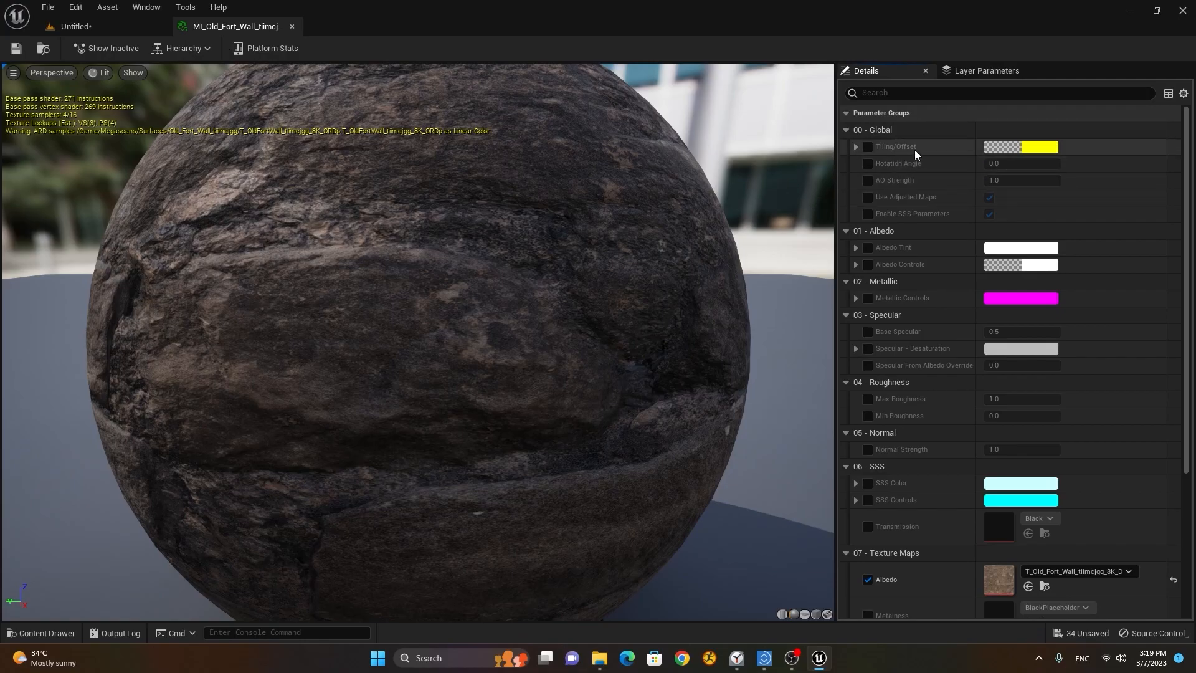
Enable the Tiling/Offset override, set Tiling X and Tiling Y to 0.3, and check the result on the staircase.
{"action": "left_click", "coordinate": [855, 147]}
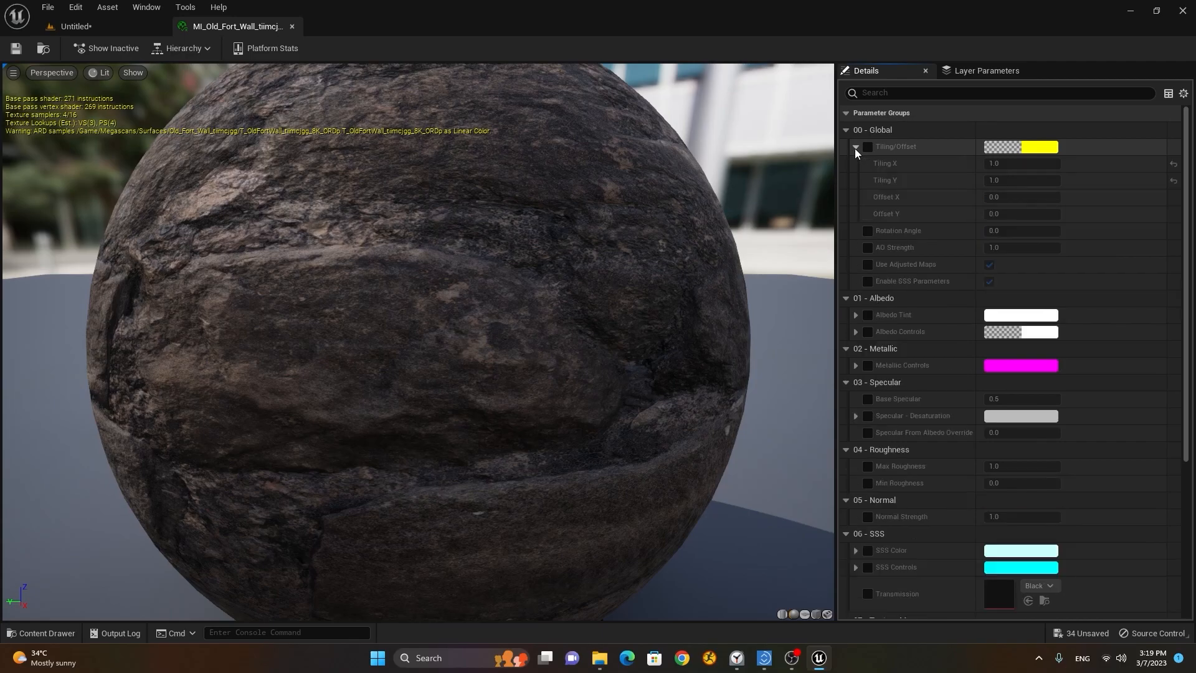
{"action": "left_click", "coordinate": [867, 147]}
{"action": "left_click", "coordinate": [1012, 165]}
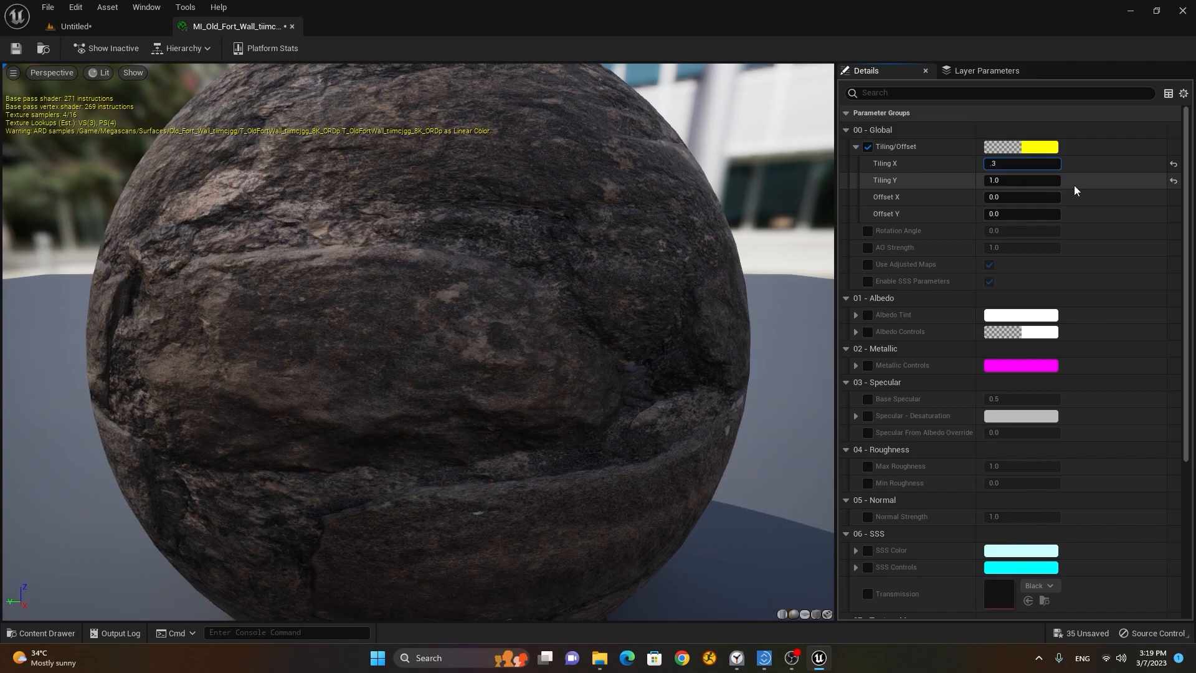
{"action": "left_click", "coordinate": [1041, 180]}
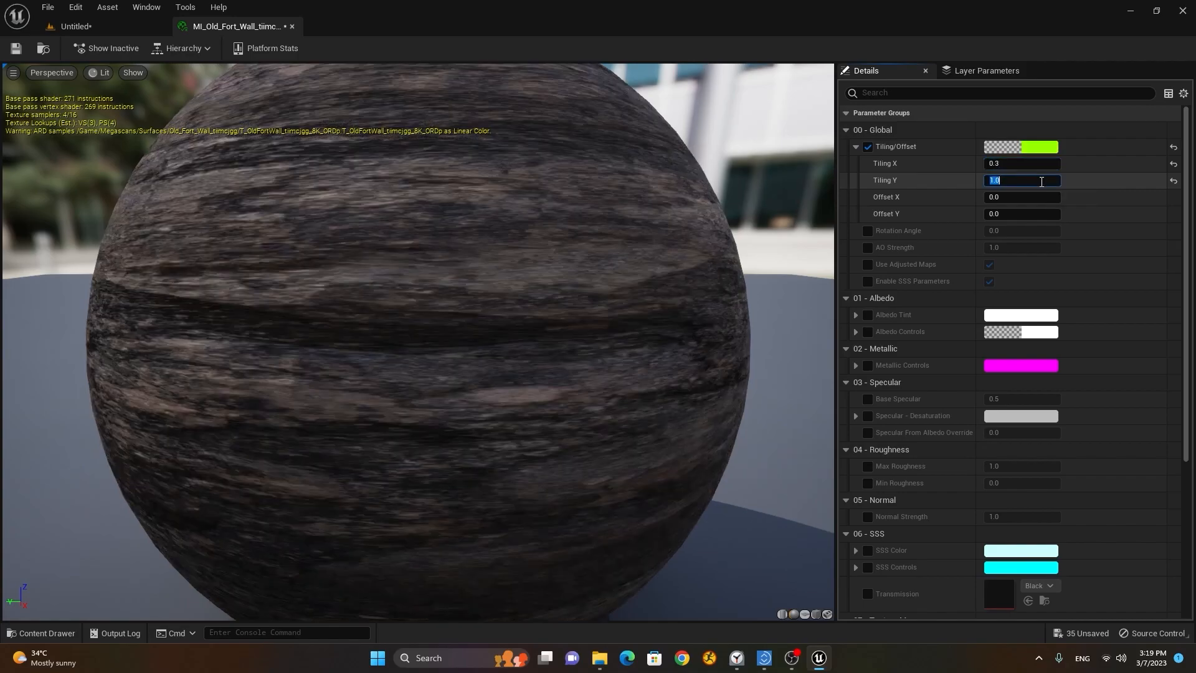
{"action": "key", "text": "Return"}
{"action": "left_click", "coordinate": [116, 31]}
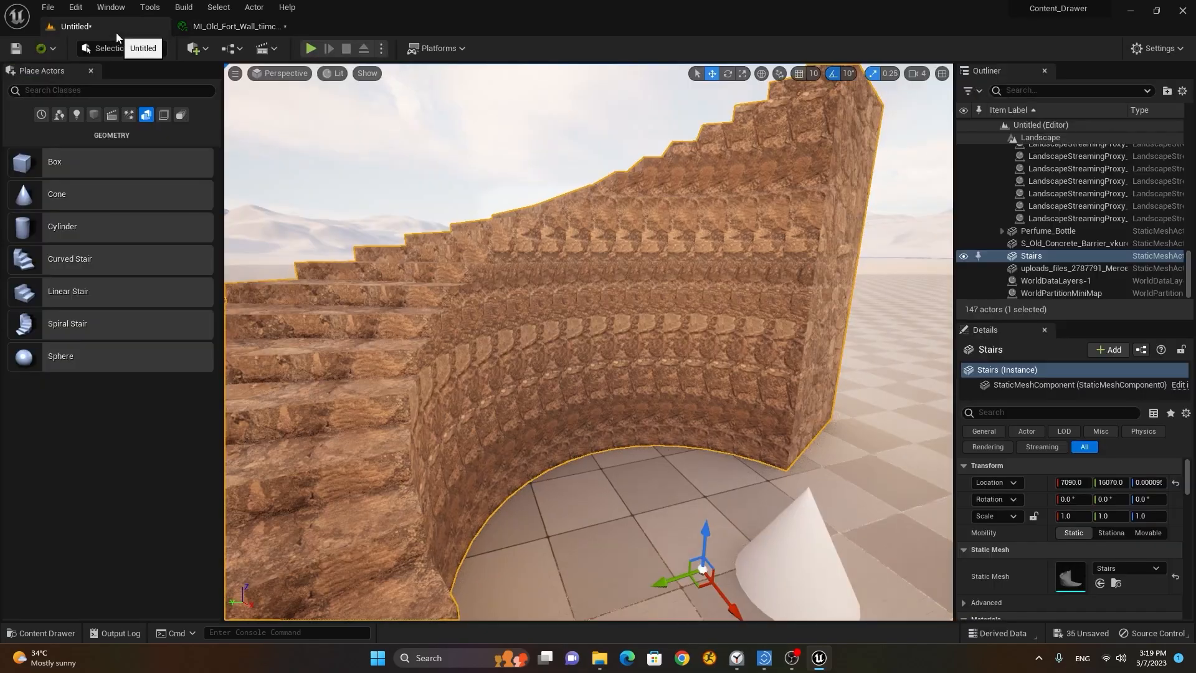
{"action": "scroll", "coordinate": [542, 258], "scroll_direction": "down", "scroll_amount": 3}
{"action": "left_click_drag", "start_coordinate": [542, 259], "coordinate": [729, 249], "text": "alt"}
{"action": "mouse_move", "coordinate": [456, 256]}
{"action": "left_mouse_down", "text": "alt"}
{"action": "mouse_move", "coordinate": [342, 271]}
{"action": "mouse_move", "coordinate": [386, 289]}
{"action": "mouse_move", "coordinate": [456, 256]}
{"action": "left_mouse_up", "text": "alt"}
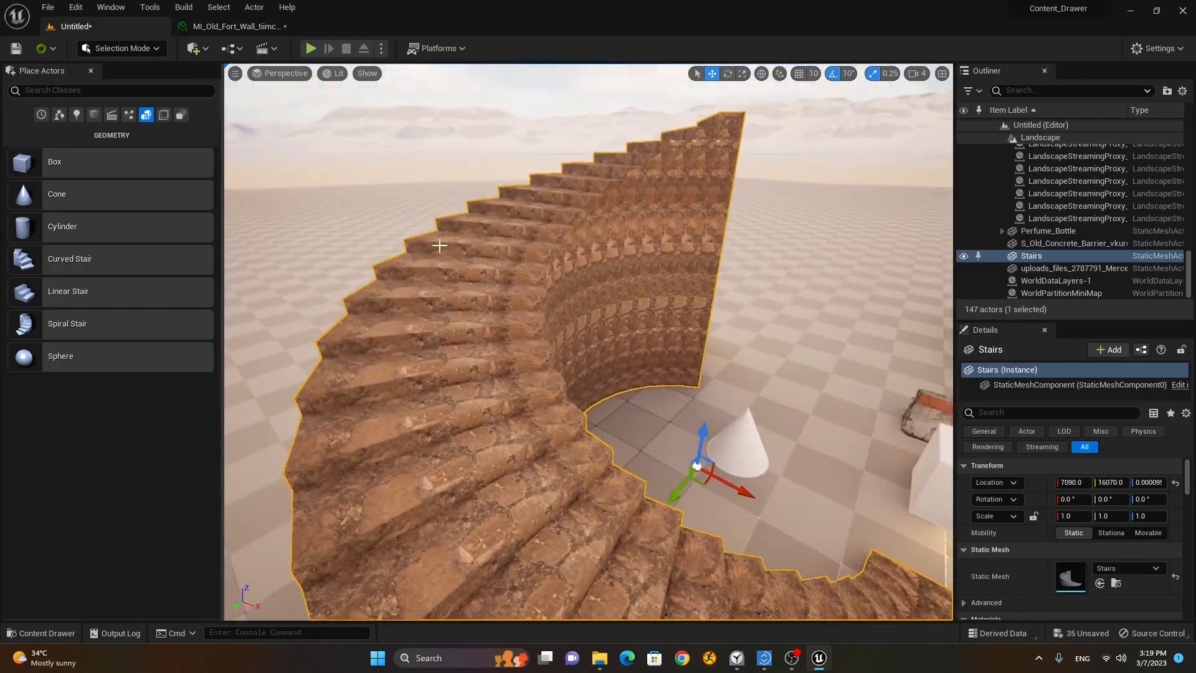
Set the material instance's Tiling X and Tiling Y to 1 and check the staircase again.
{"action": "left_click", "coordinate": [236, 26]}
{"action": "left_click", "coordinate": [1014, 164]}
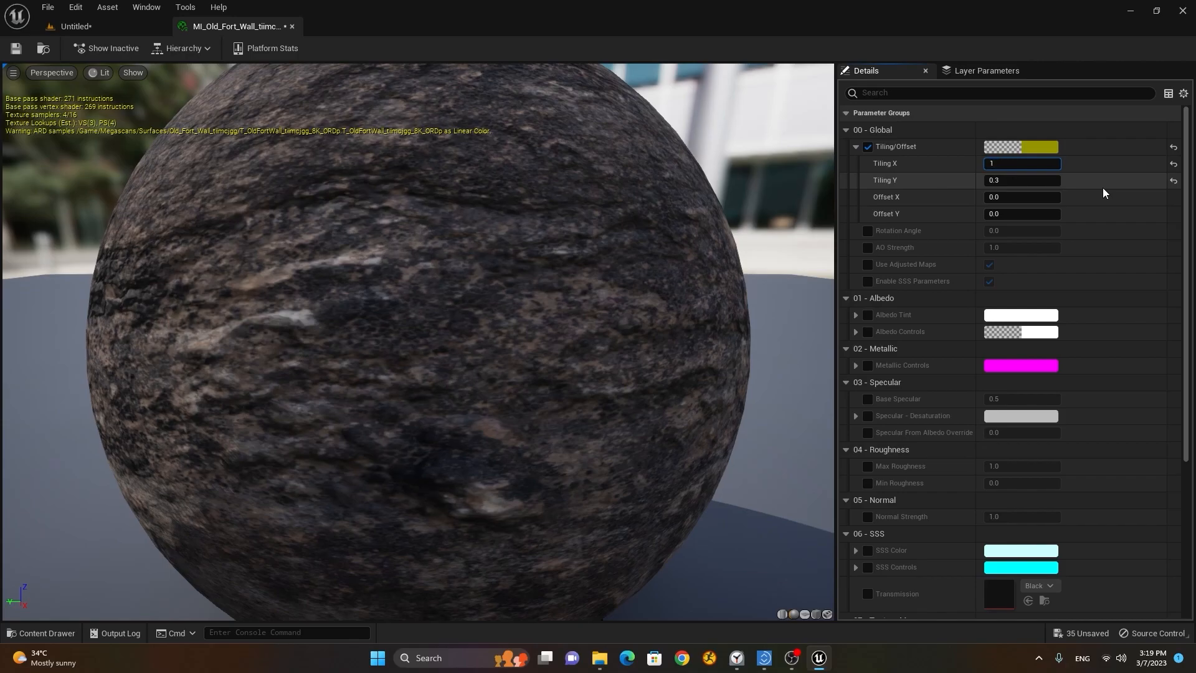
{"action": "left_click", "coordinate": [1053, 178]}
{"action": "type", "text": "1"}
{"action": "key", "text": "Return"}
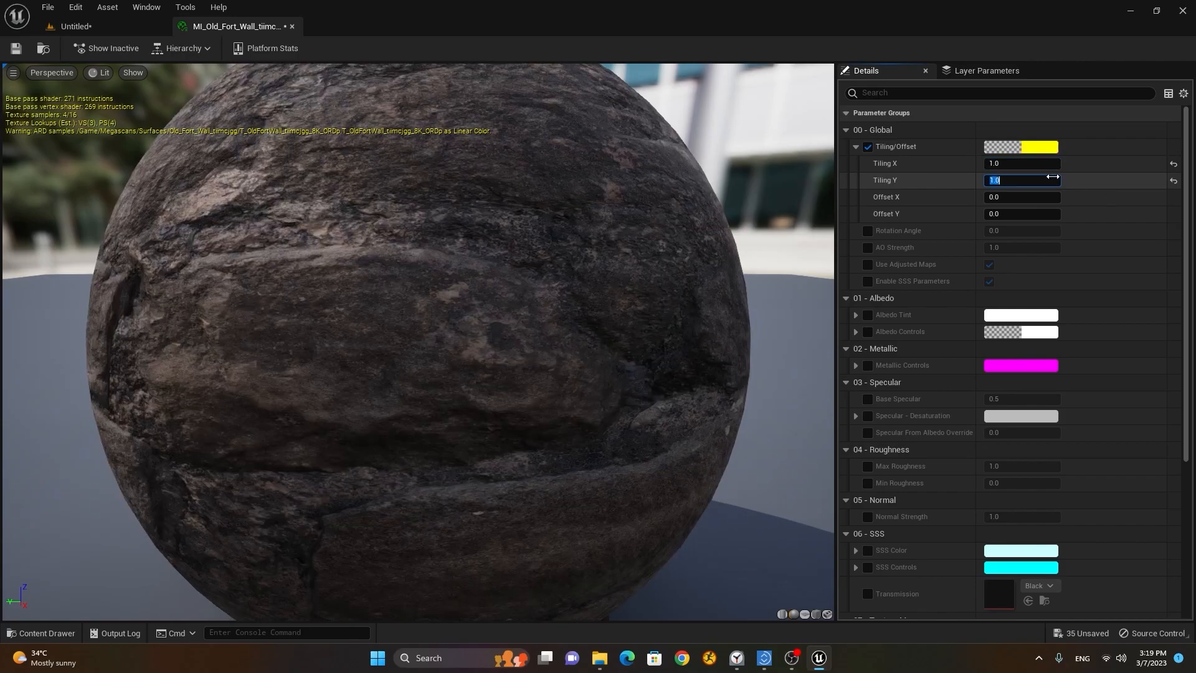
{"action": "left_click", "coordinate": [128, 28]}
{"action": "right_click_drag", "start_coordinate": [611, 339], "coordinate": [573, 336]}
{"action": "right_click_drag", "start_coordinate": [441, 348], "coordinate": [499, 323]}
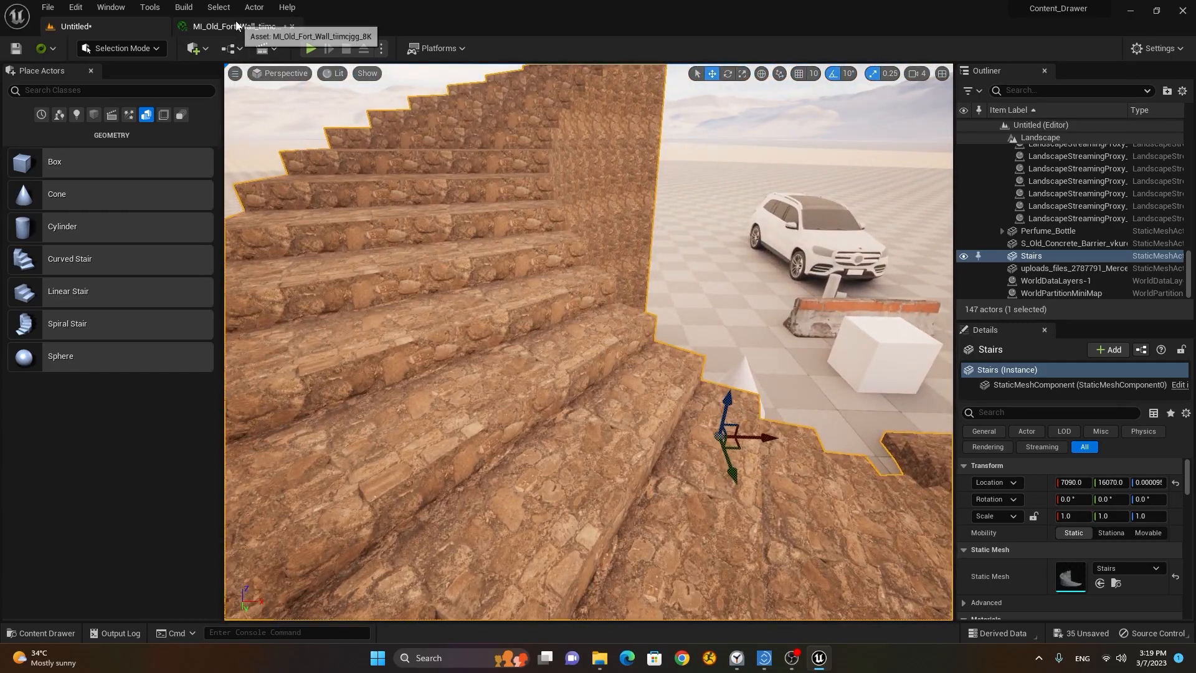
Look through the Old_Fort_Wall instance's parameter groups, from Global through Texture Maps to the General settings.
{"action": "left_click", "coordinate": [235, 26]}
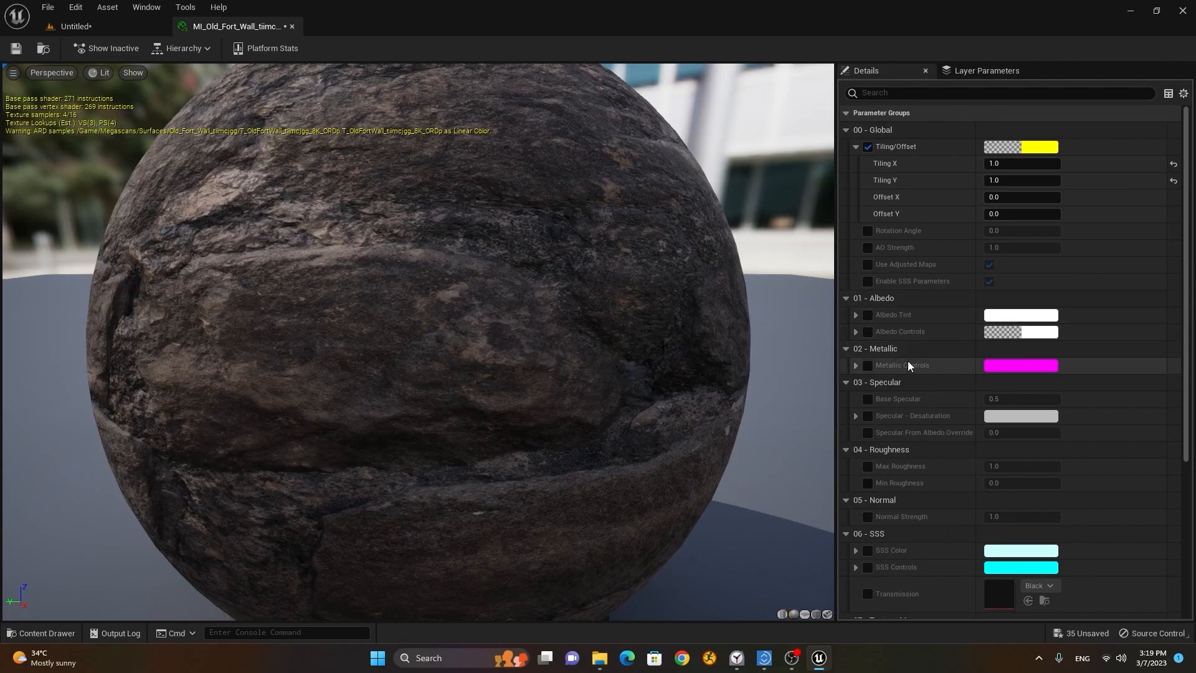
{"action": "scroll", "coordinate": [921, 452], "scroll_direction": "down", "scroll_amount": 4}
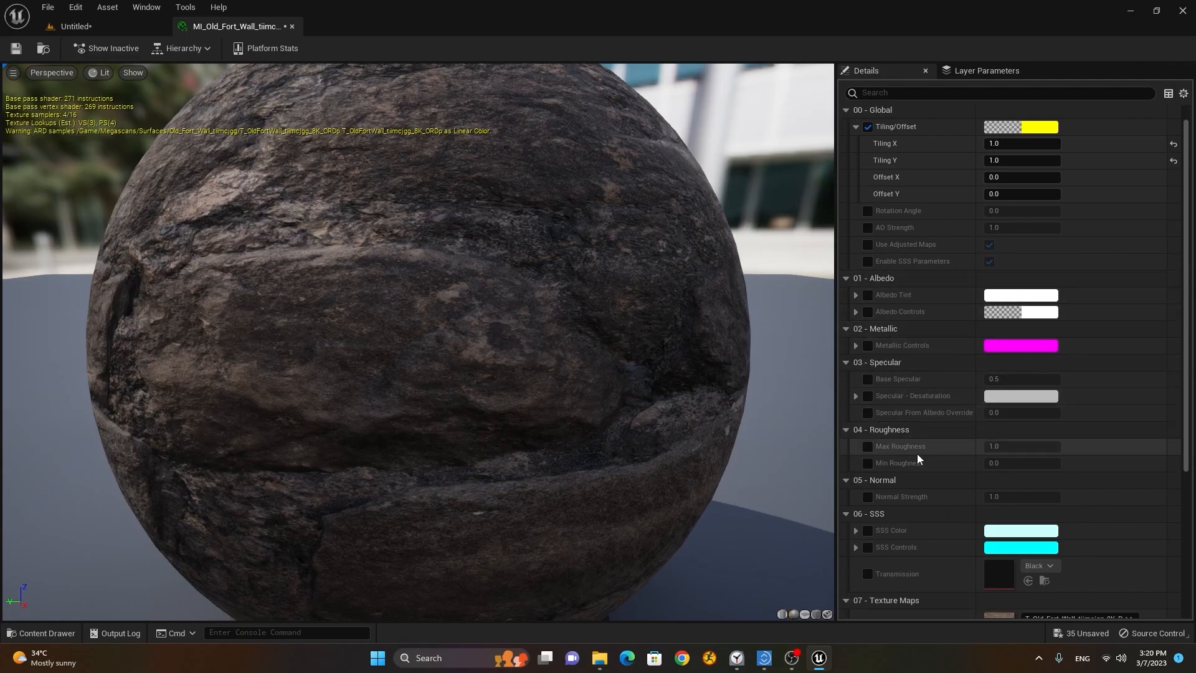
{"action": "scroll", "coordinate": [921, 457], "scroll_direction": "down", "scroll_amount": 3}
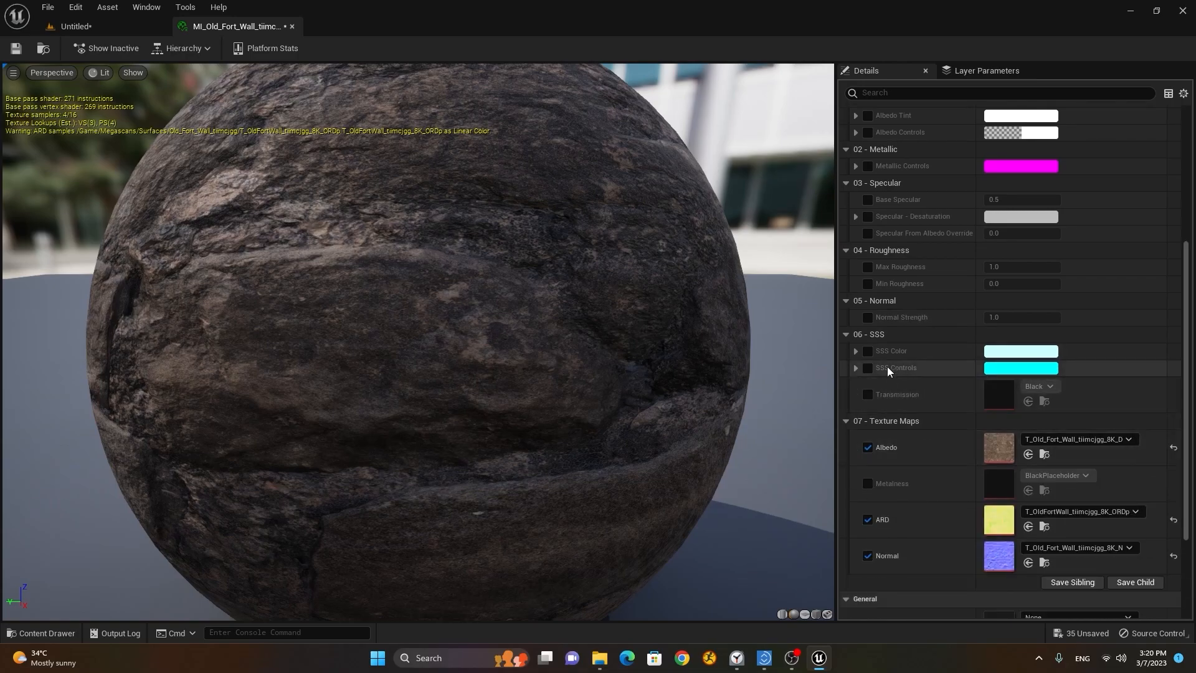
{"action": "scroll", "coordinate": [893, 335], "scroll_direction": "down", "scroll_amount": 3}
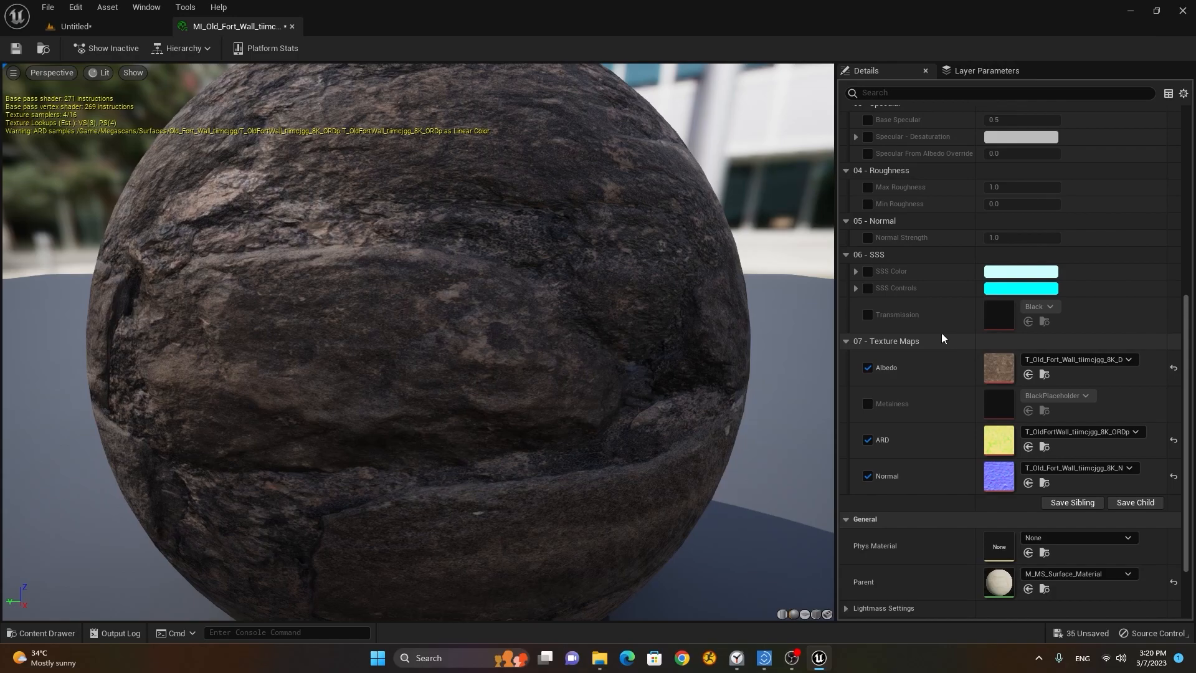
{"action": "scroll", "coordinate": [928, 281], "scroll_direction": "down", "scroll_amount": 3}
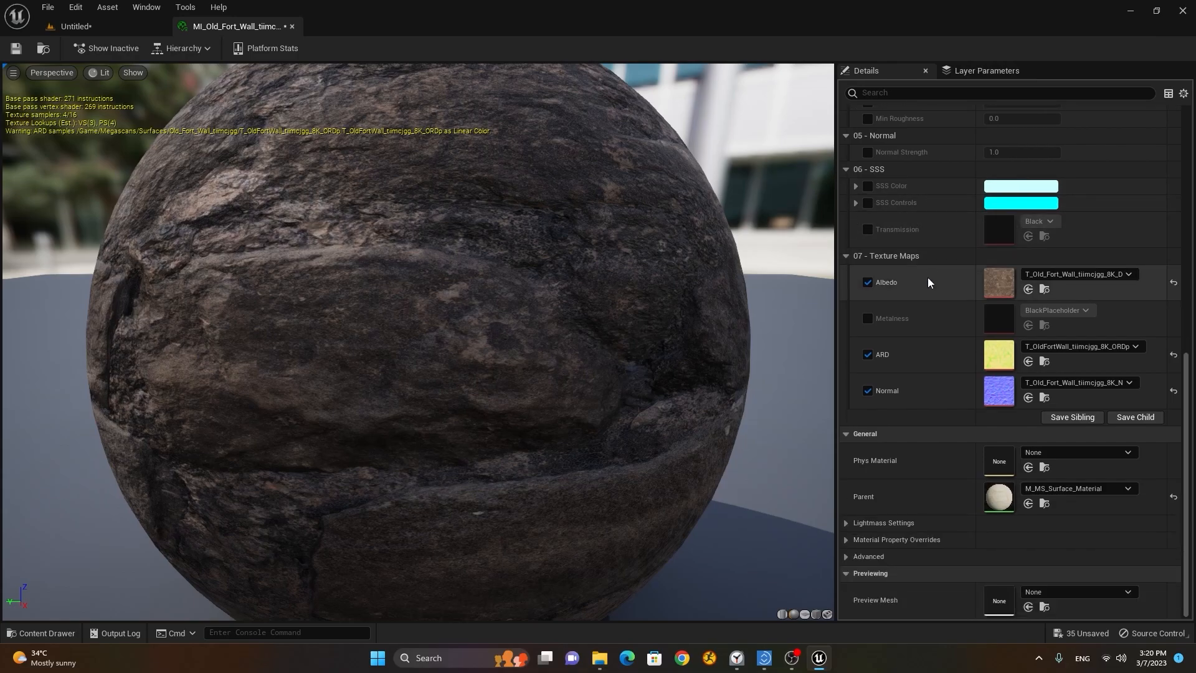
{"action": "scroll", "coordinate": [940, 492], "scroll_direction": "up", "scroll_amount": 13}
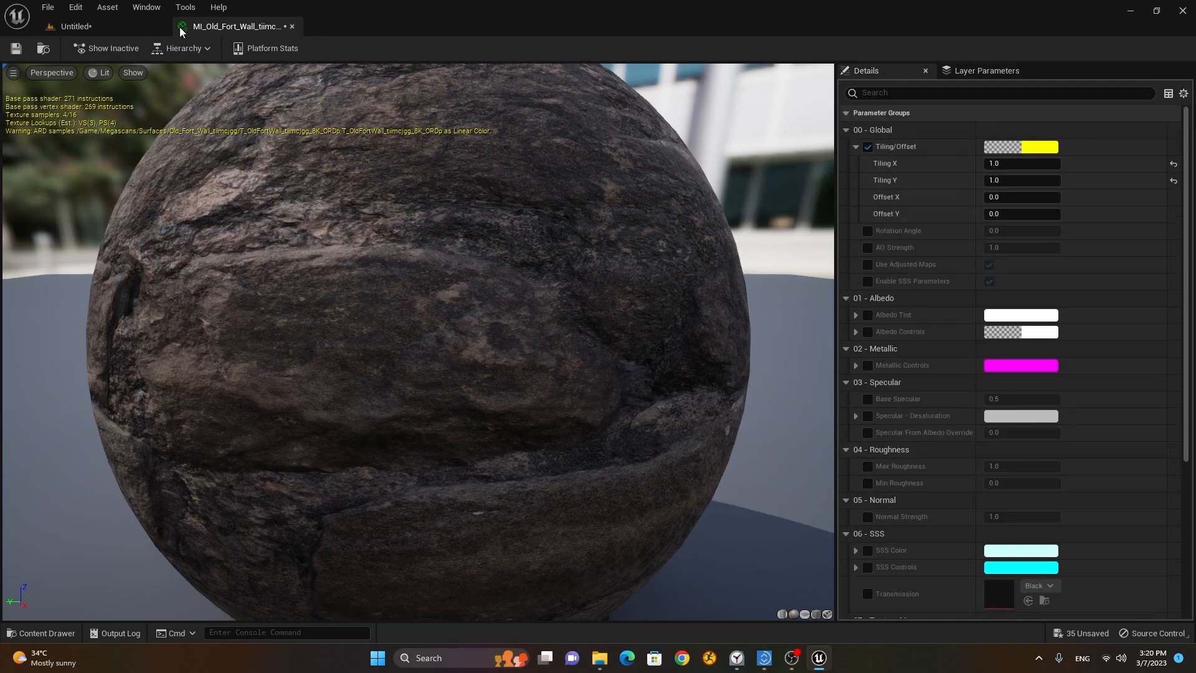
Back in the level, undo the recent tiling edits and the stone material assignment on the staircase.
{"action": "left_click", "coordinate": [163, 27]}
{"action": "scroll", "coordinate": [629, 313], "scroll_direction": "down", "scroll_amount": 6}
{"action": "left_click_drag", "start_coordinate": [906, 496], "coordinate": [729, 467], "text": "alt"}
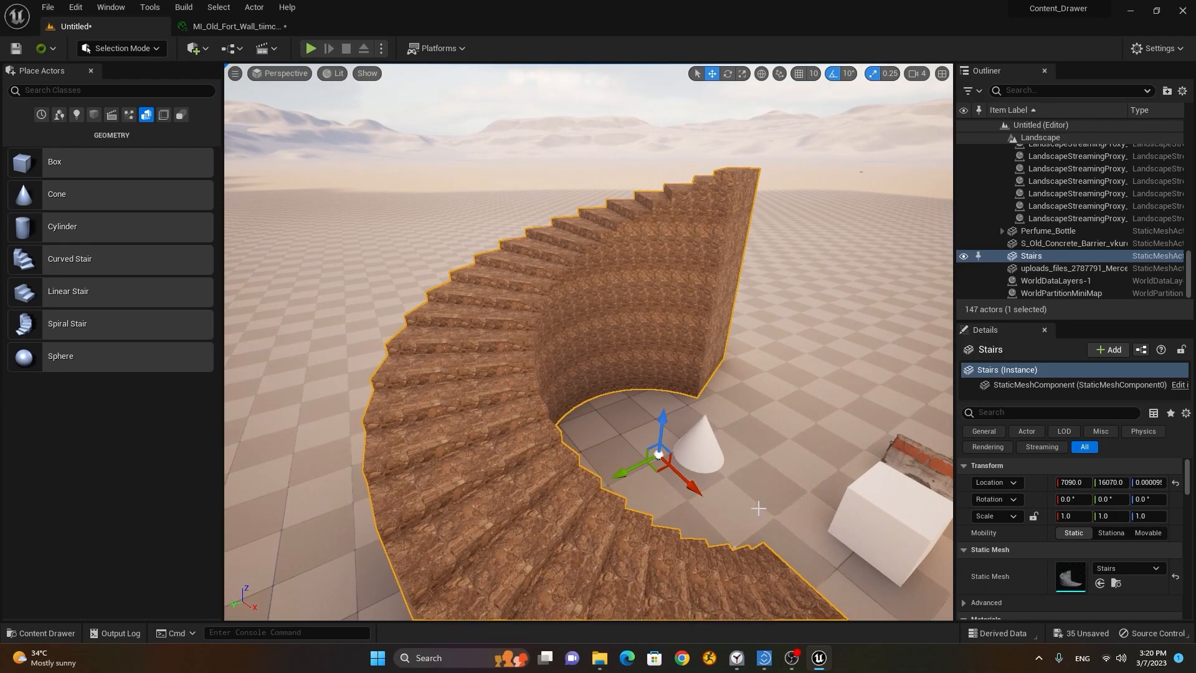
{"action": "key", "text": "ctrl+z"}
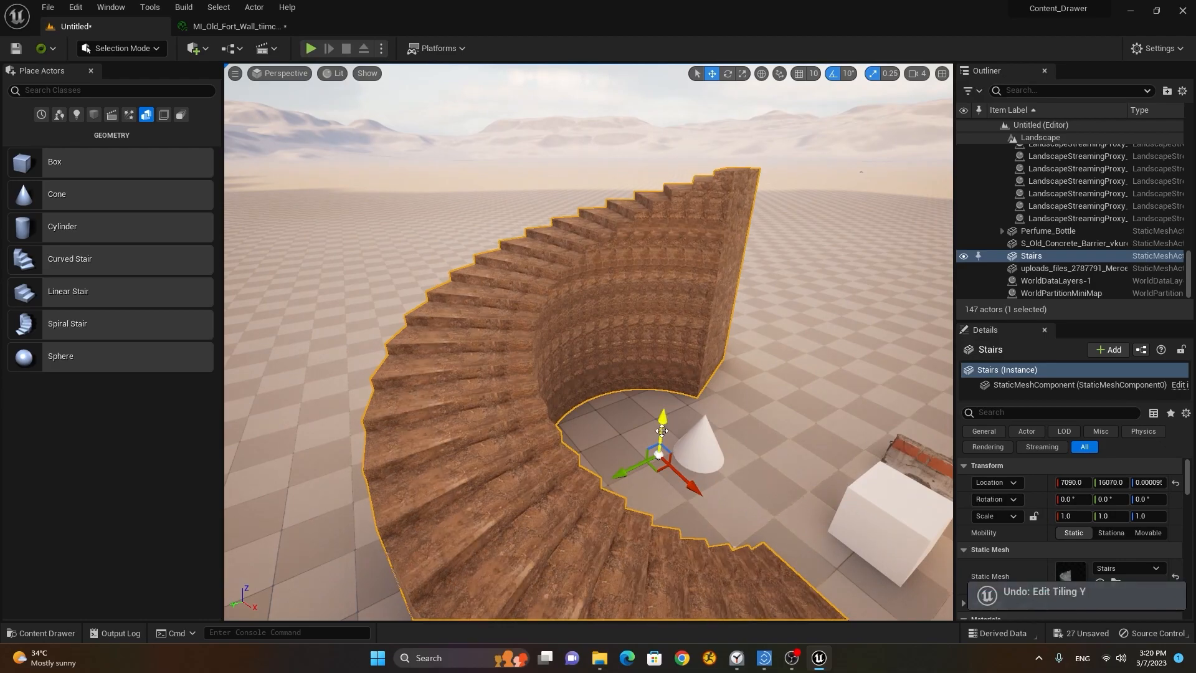
{"action": "key", "text": "ctrl+z"}
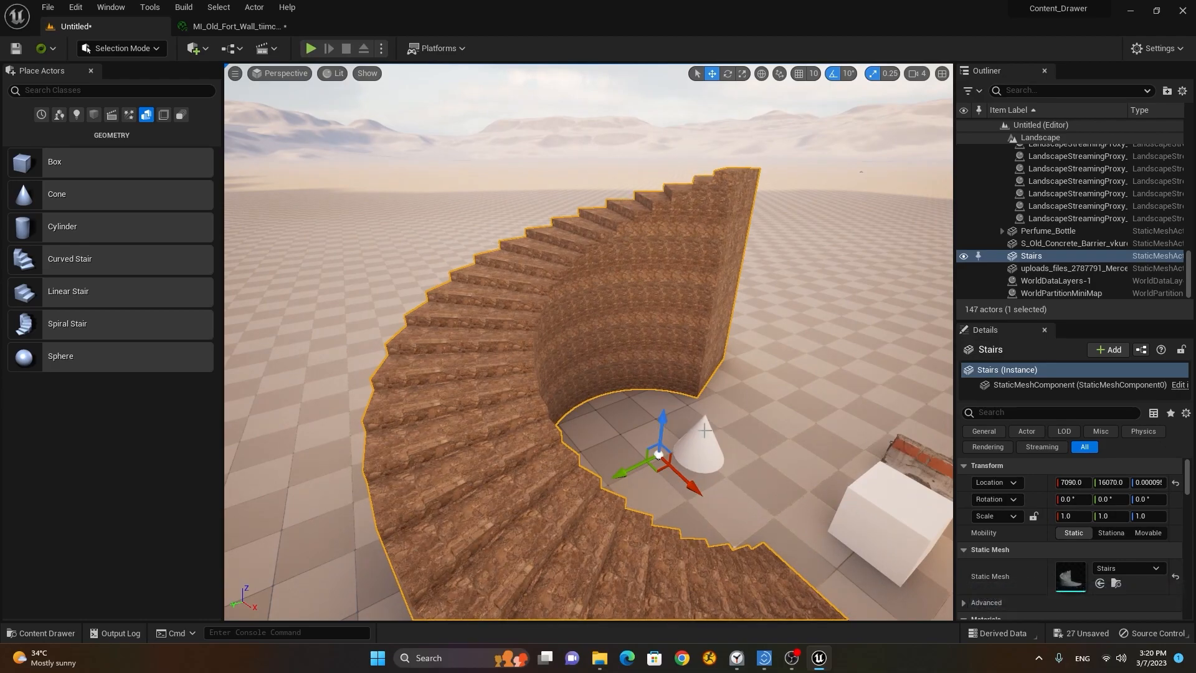
{"action": "key", "text": "ctrl+z"}
{"action": "key", "text": "ctrl+z"}
Apply the Old_Fort_Wall 8K material instance to the white cube near the concrete barrier.
{"action": "left_click", "coordinate": [46, 632]}
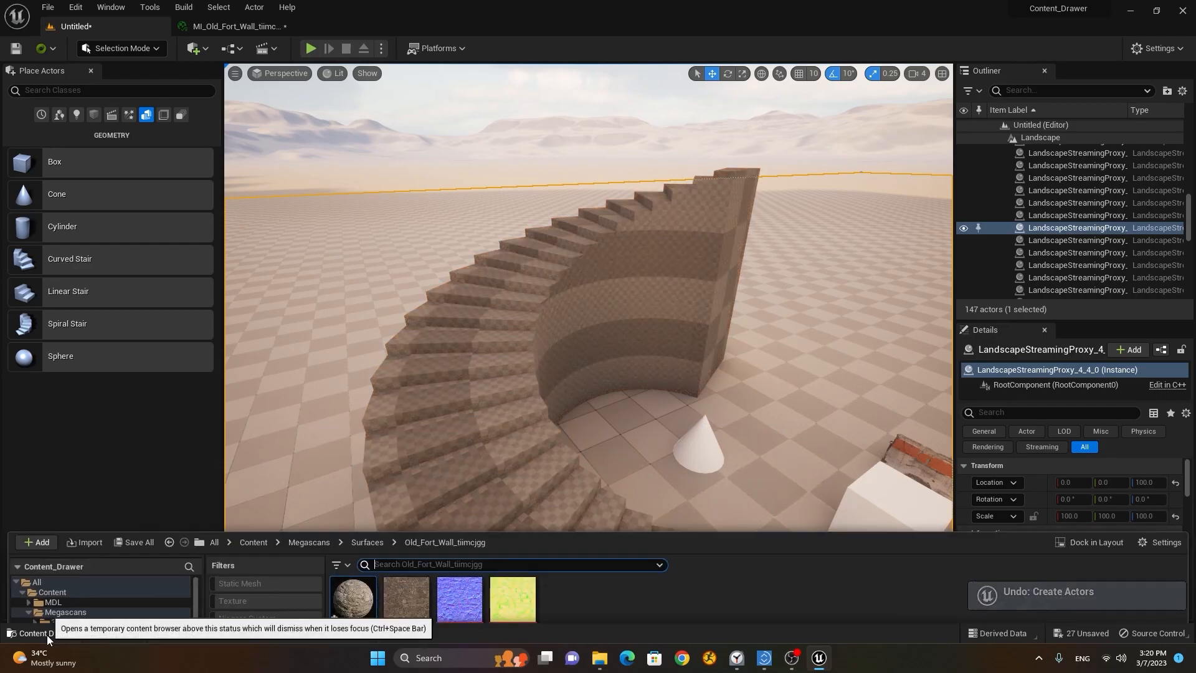
{"action": "right_click_drag", "start_coordinate": [758, 331], "coordinate": [862, 389]}
{"action": "key", "text": "w"}
{"action": "right_click_drag", "start_coordinate": [358, 584], "coordinate": [325, 563]}
{"action": "key", "text": "d"}
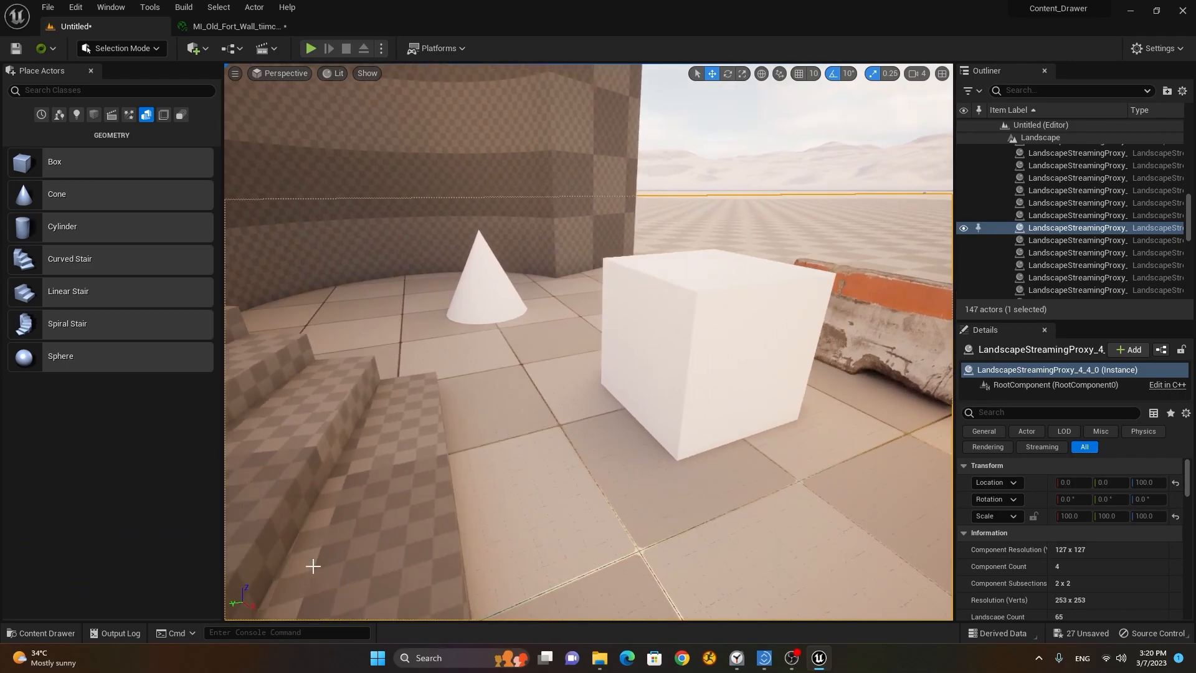
{"action": "left_click", "coordinate": [66, 631]}
{"action": "left_click_drag", "start_coordinate": [335, 526], "coordinate": [692, 349]}
Examine the Old Fort Wall material on the cube's sides up close from several angles.
{"action": "right_click_drag", "start_coordinate": [752, 438], "coordinate": [711, 441]}
{"action": "key", "text": "w"}
{"action": "key", "text": "d"}
{"action": "key", "text": "e"}
{"action": "key", "text": "a"}
{"action": "key", "text": "q"}
{"action": "key", "text": "d"}
{"action": "key", "text": "a"}
{"action": "key", "text": "s"}
{"action": "key", "text": "e"}
{"action": "key", "text": "d"}
{"action": "key", "text": "q"}
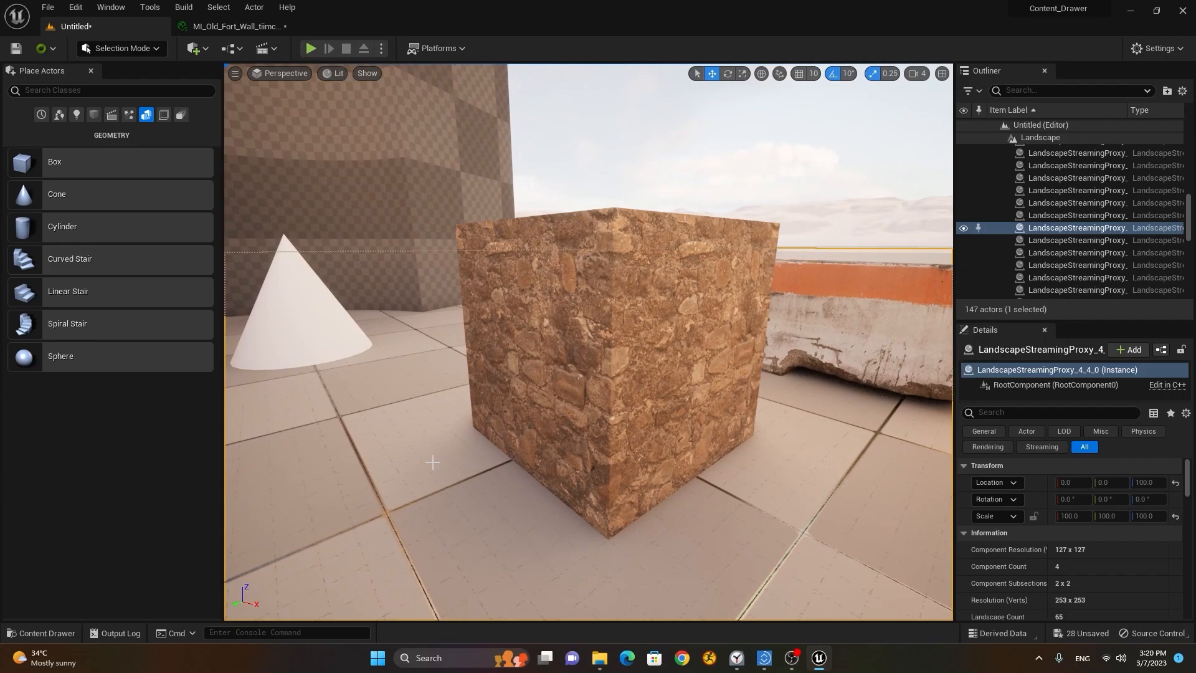
Enable the material instance's Normal Strength override, raise it to about 2, and check the effect on the cube.
{"action": "left_click", "coordinate": [234, 26]}
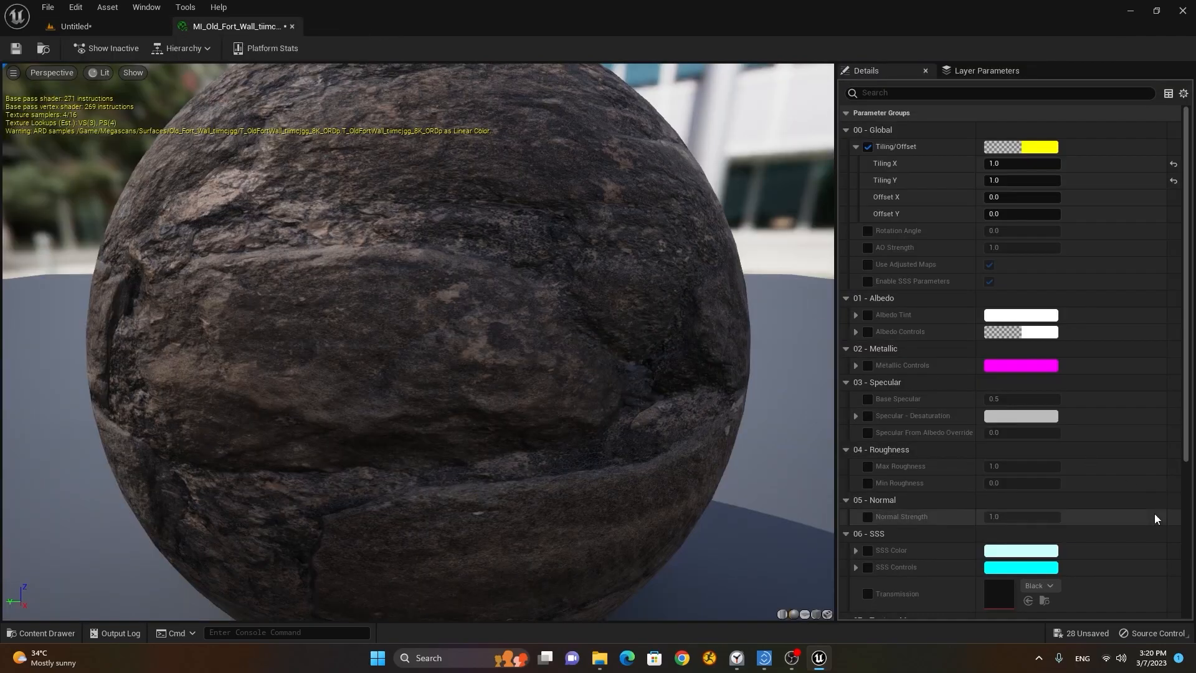
{"action": "scroll", "coordinate": [1150, 489], "scroll_direction": "down", "scroll_amount": 2}
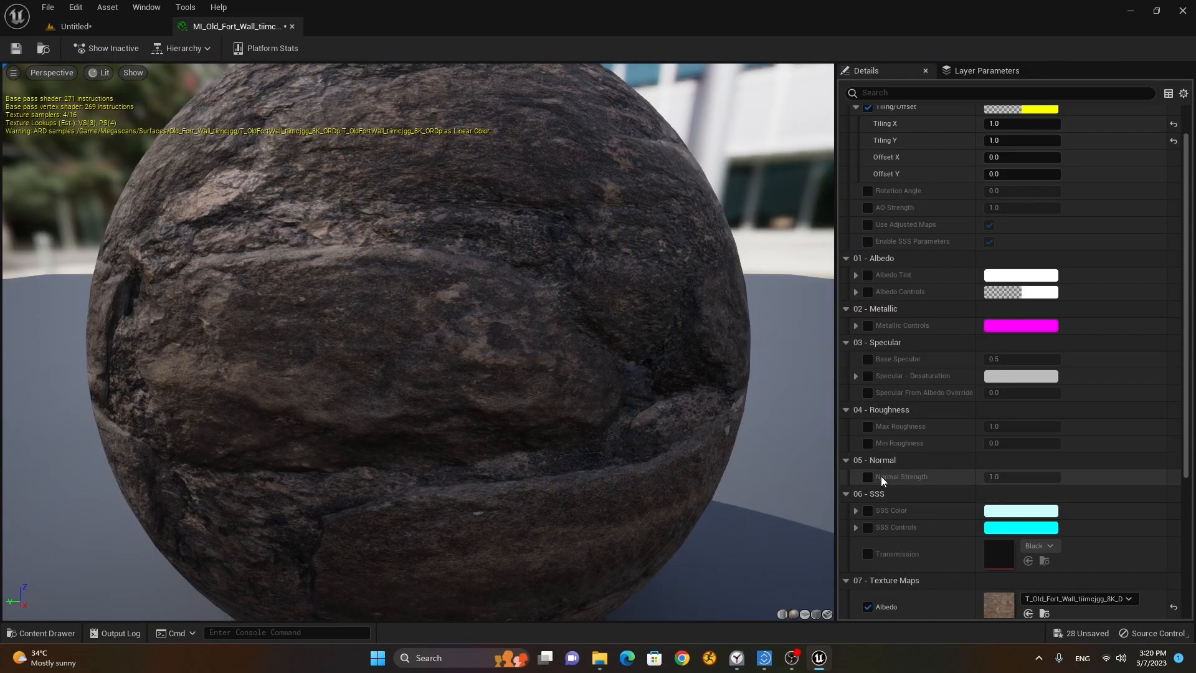
{"action": "scroll", "coordinate": [881, 480], "scroll_direction": "down", "scroll_amount": 2}
{"action": "left_click", "coordinate": [868, 437]}
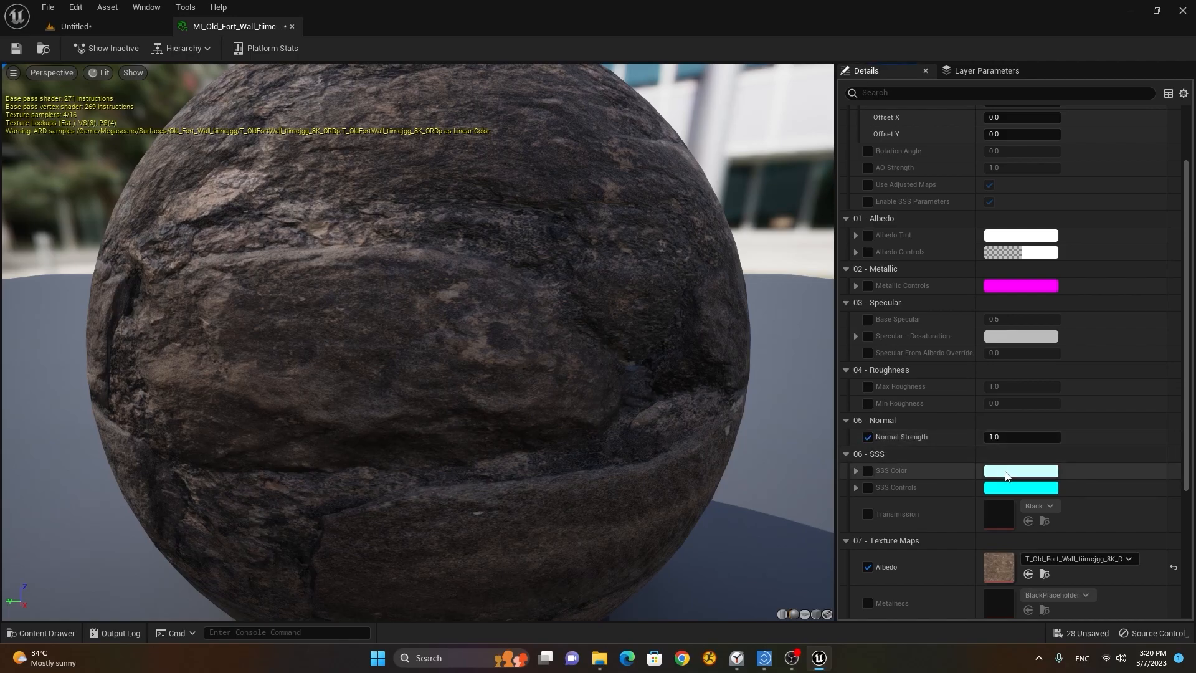
{"action": "left_click_drag", "start_coordinate": [1009, 438], "coordinate": [1067, 437]}
{"action": "left_click", "coordinate": [73, 26]}
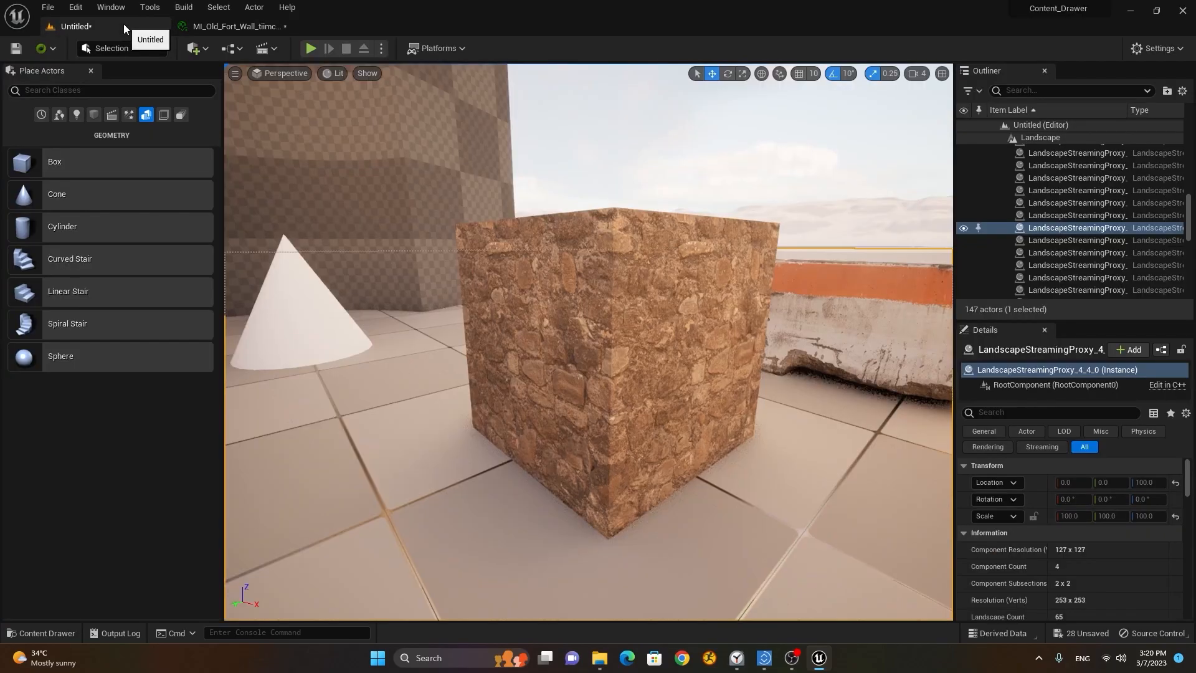
{"action": "scroll", "coordinate": [560, 297], "scroll_direction": "up", "scroll_amount": 3}
{"action": "left_click_drag", "start_coordinate": [610, 313], "coordinate": [582, 329], "text": "alt"}
{"action": "scroll", "coordinate": [634, 319], "scroll_direction": "down", "scroll_amount": 4}
Review the material instance's texture maps, General and Advanced settings, and return to the Global parameters.
{"action": "left_click", "coordinate": [237, 26]}
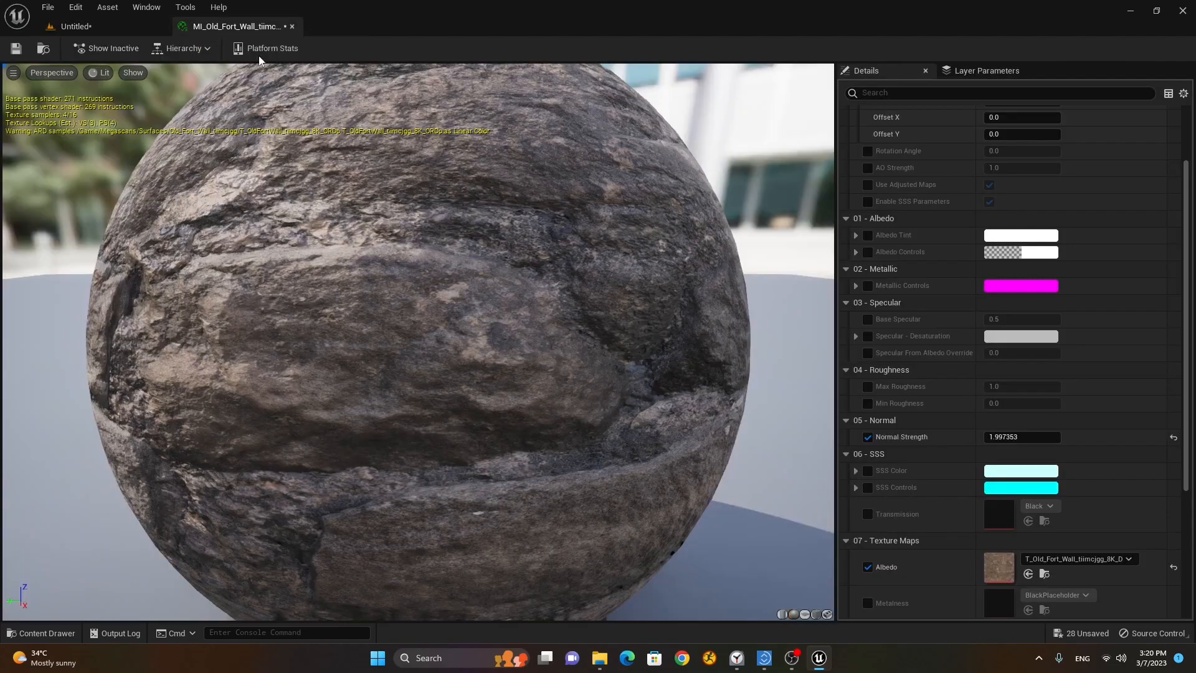
{"action": "scroll", "coordinate": [1059, 419], "scroll_direction": "down", "scroll_amount": 5}
{"action": "scroll", "coordinate": [1133, 466], "scroll_direction": "down", "scroll_amount": 3}
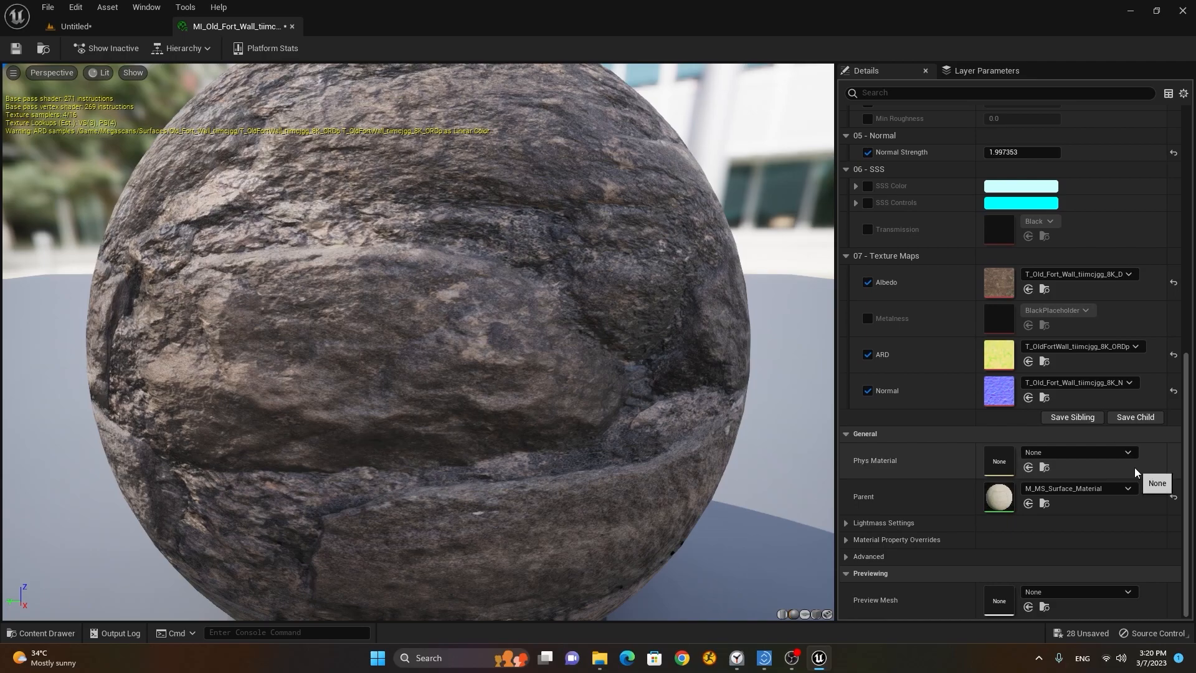
{"action": "left_click", "coordinate": [864, 558]}
{"action": "left_click", "coordinate": [867, 559]}
{"action": "scroll", "coordinate": [880, 531], "scroll_direction": "up", "scroll_amount": 5}
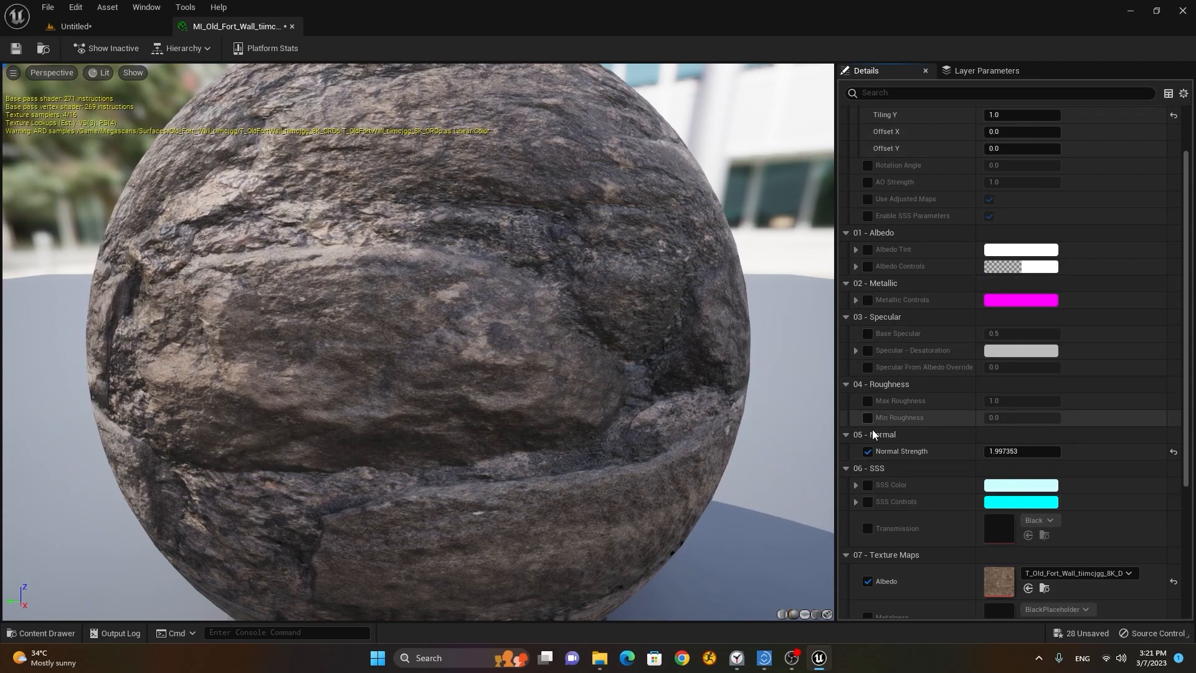
{"action": "scroll", "coordinate": [892, 400], "scroll_direction": "up", "scroll_amount": 5}
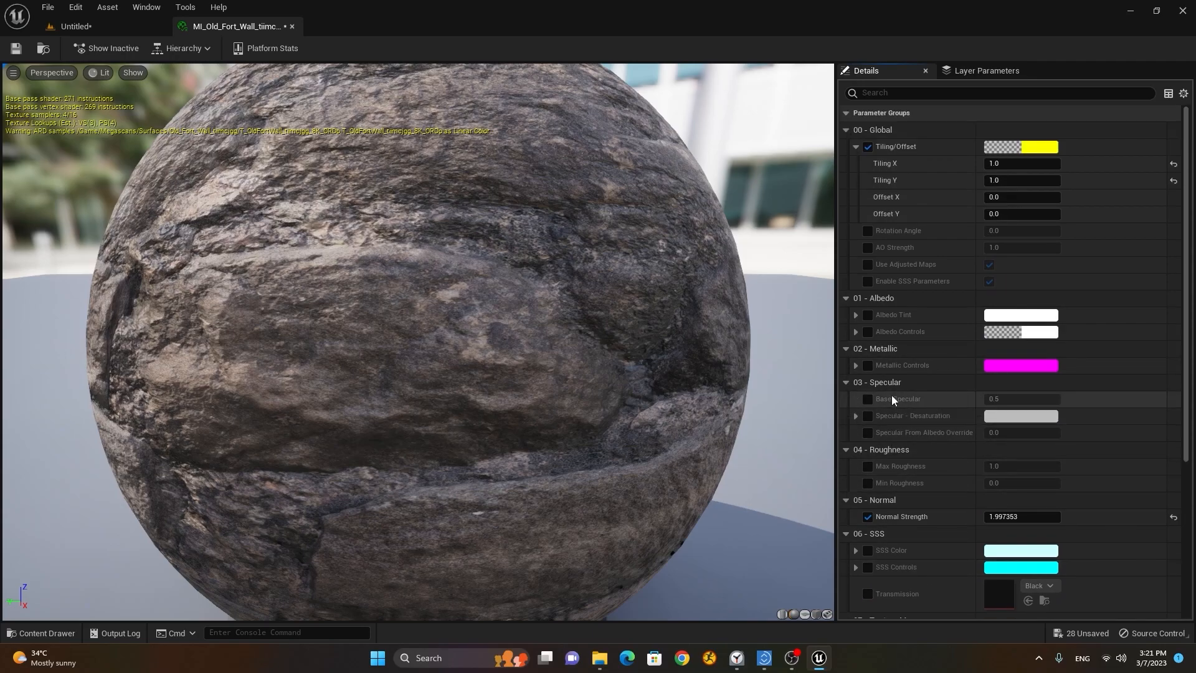
Return to the level and open the Dirty_Papers folder under Megascans Decals.
{"action": "left_click", "coordinate": [126, 27]}
{"action": "left_click", "coordinate": [42, 633]}
{"action": "left_click", "coordinate": [32, 550]}
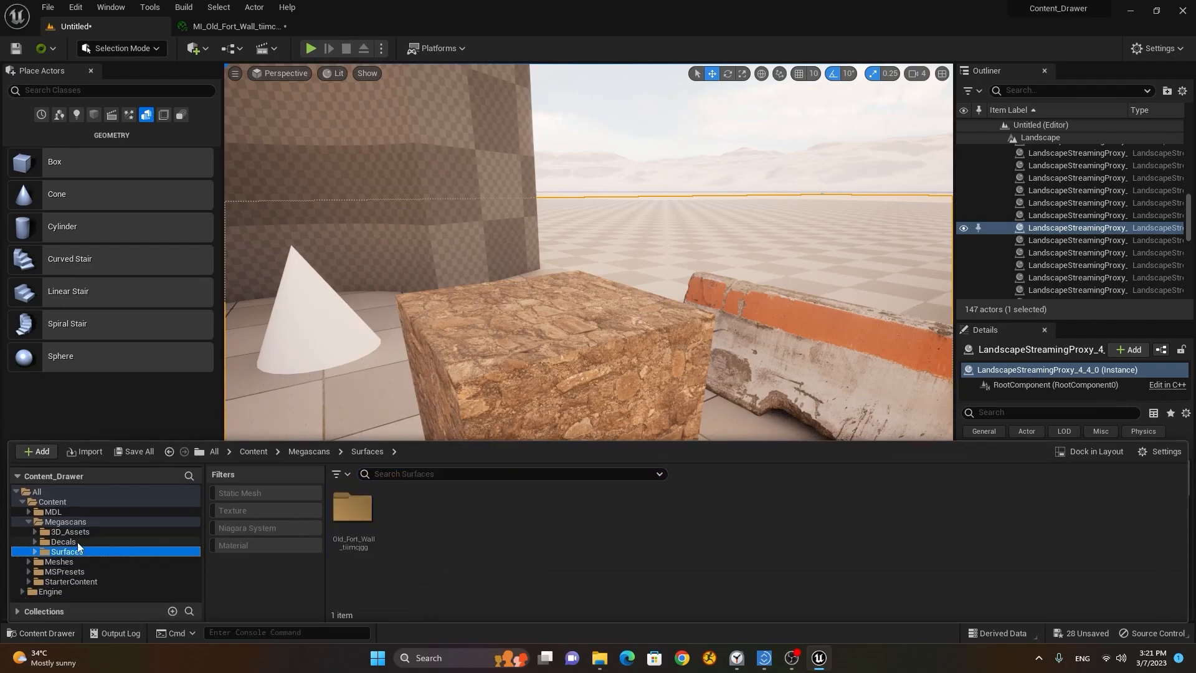
{"action": "left_click", "coordinate": [77, 542]}
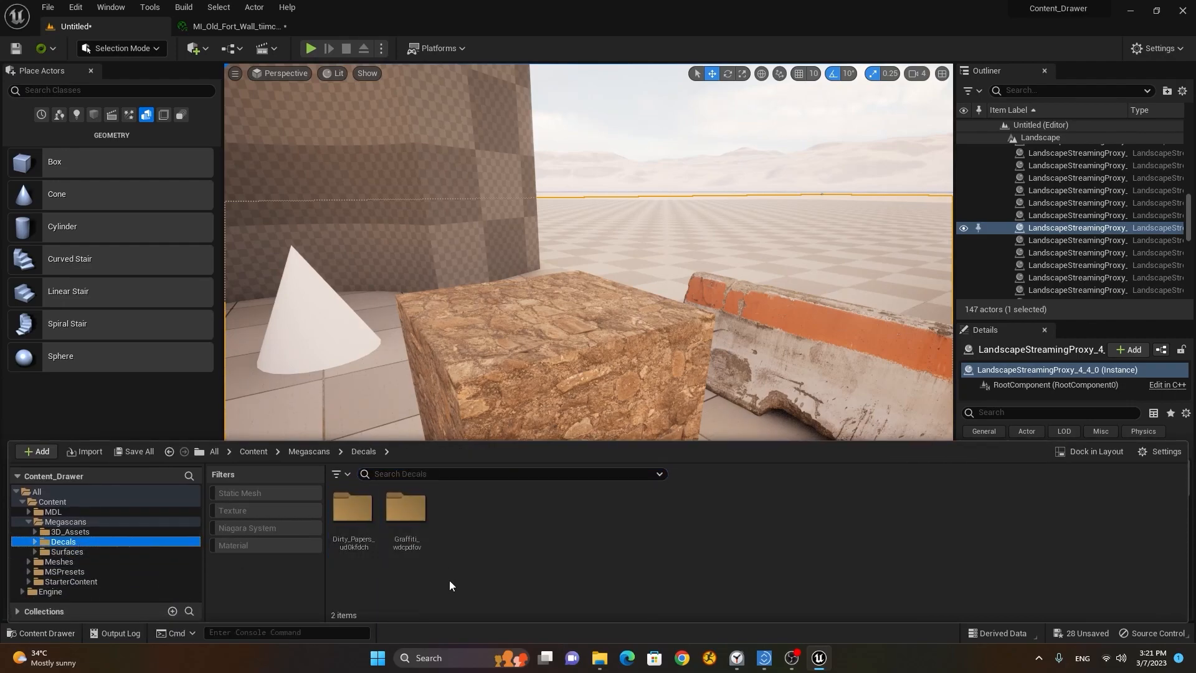
{"action": "double_click", "coordinate": [352, 509]}
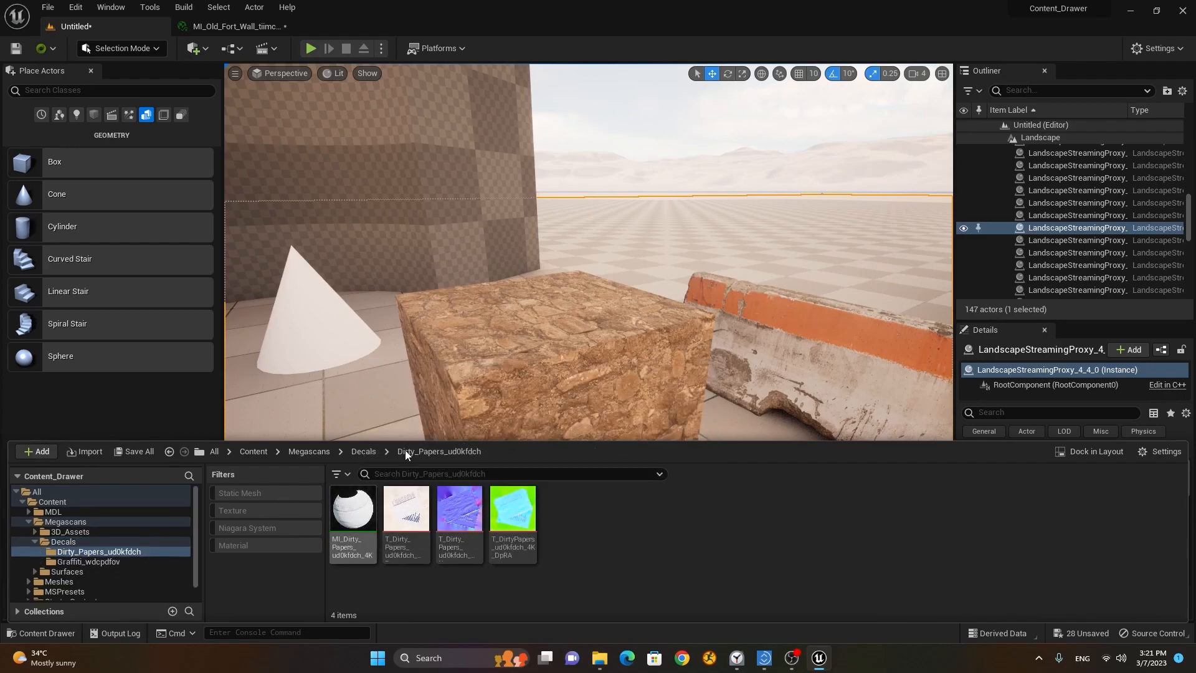
Place the MI_Dirty_Papers decal material on the floor around the stone cube.
{"action": "left_click_drag", "start_coordinate": [351, 511], "coordinate": [380, 513]}
{"action": "scroll", "coordinate": [737, 435], "scroll_direction": "down", "scroll_amount": 10}
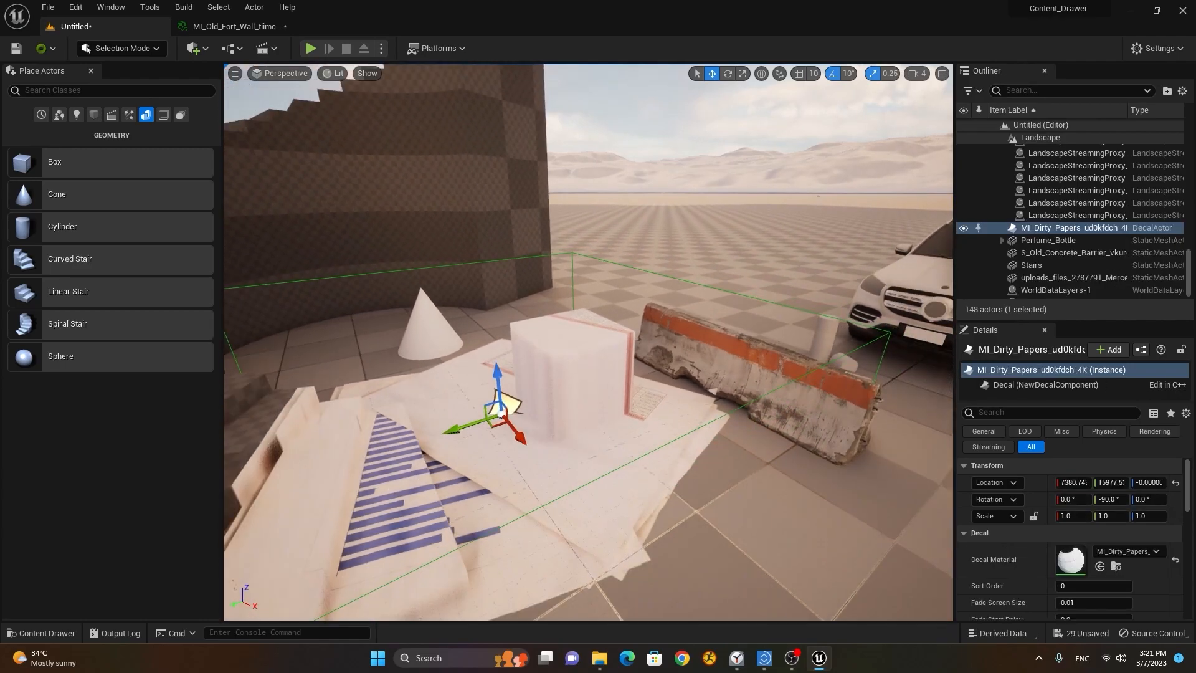
{"action": "left_click_drag", "start_coordinate": [686, 436], "coordinate": [686, 517], "text": "alt"}
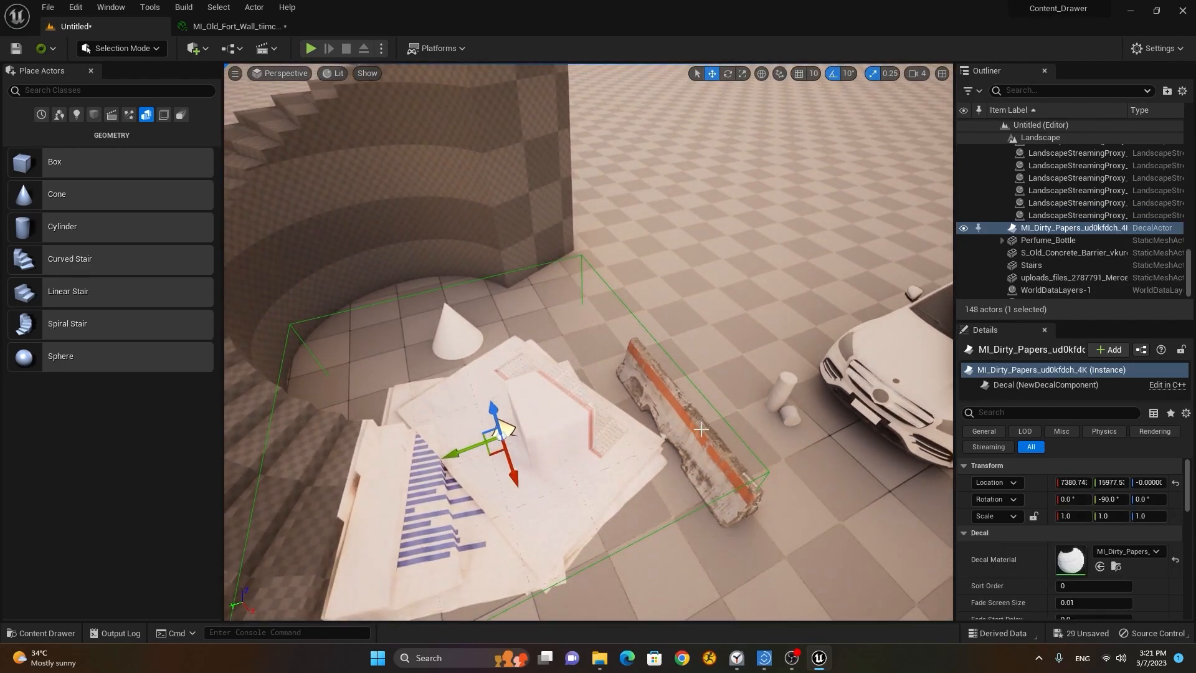
Turn off rotation snapping and scale the dirty papers decal down to about 0.07 × 0.29 × 0.29.
{"action": "key", "text": "r"}
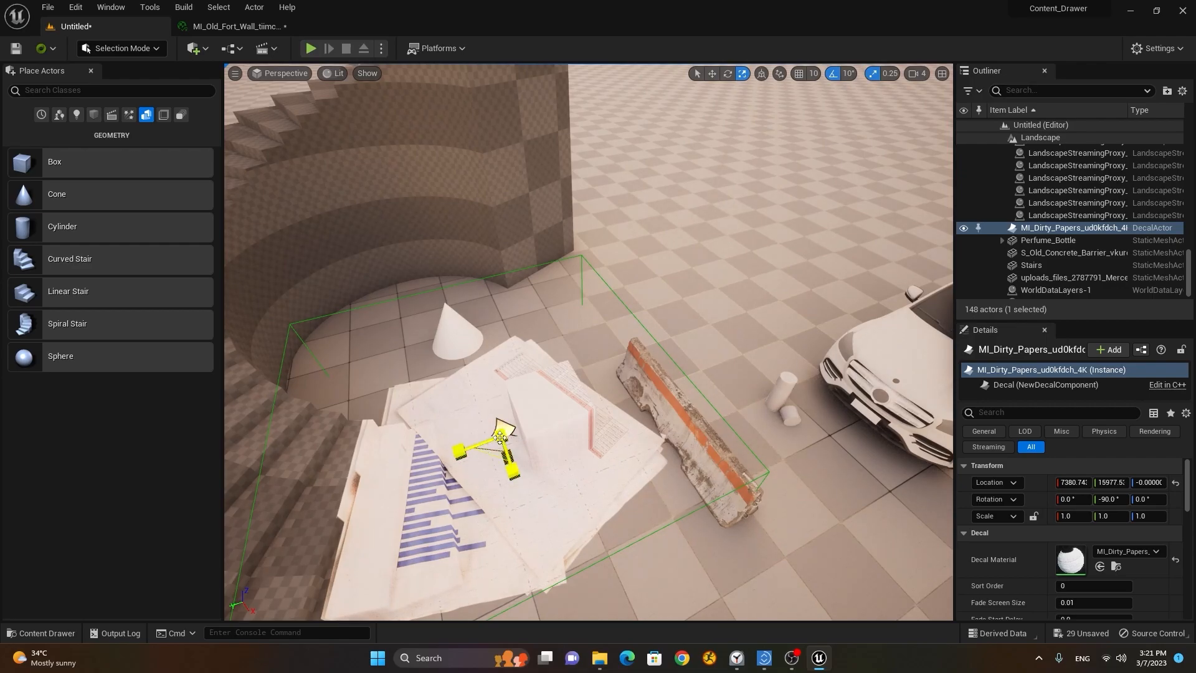
{"action": "mouse_move", "coordinate": [502, 428]}
{"action": "left_mouse_down"}
{"action": "mouse_move", "coordinate": [474, 450]}
{"action": "mouse_move", "coordinate": [502, 428]}
{"action": "left_mouse_up"}
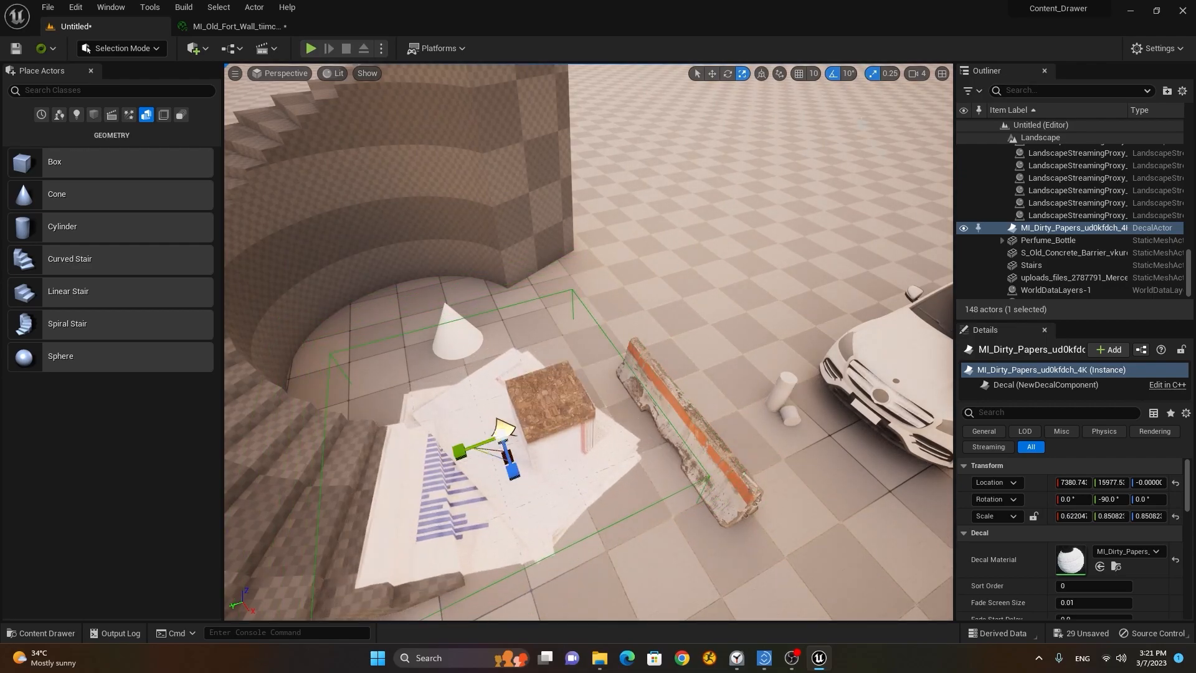
{"action": "left_click", "coordinate": [832, 75]}
{"action": "mouse_move", "coordinate": [503, 428]}
{"action": "left_mouse_down"}
{"action": "mouse_move", "coordinate": [482, 445]}
{"action": "mouse_move", "coordinate": [517, 419]}
{"action": "mouse_move", "coordinate": [503, 429]}
{"action": "left_mouse_up"}
{"action": "right_click_drag", "start_coordinate": [427, 511], "coordinate": [626, 478]}
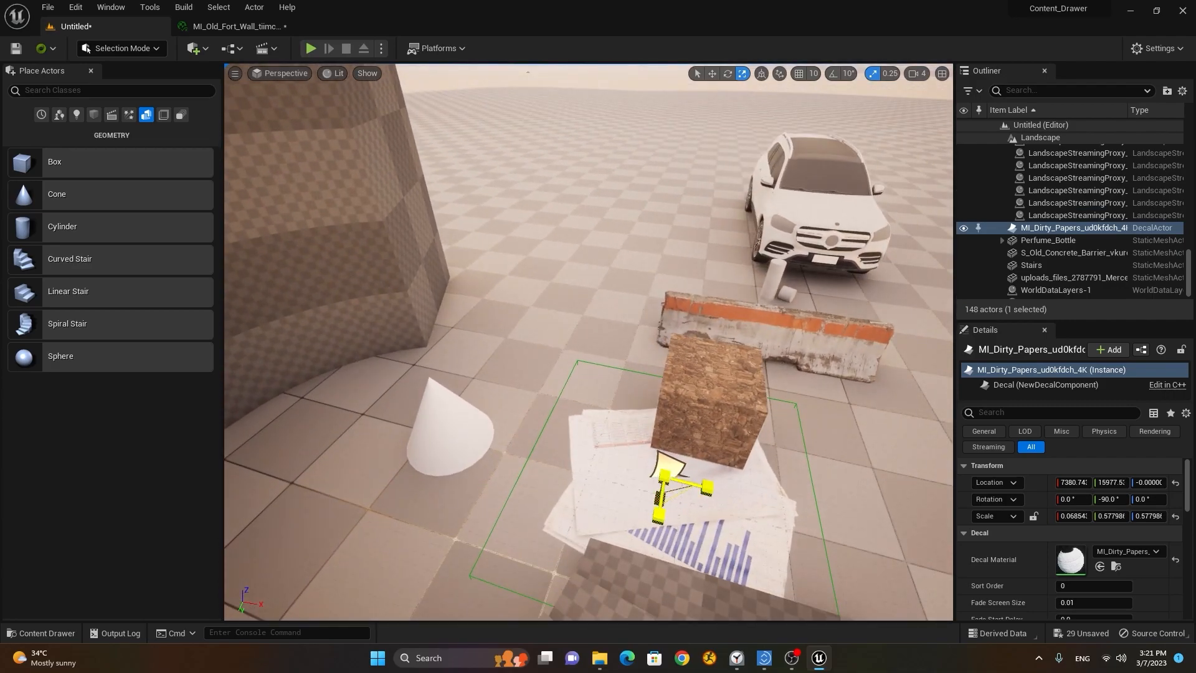
{"action": "left_click_drag", "start_coordinate": [664, 476], "coordinate": [659, 511]}
{"action": "right_click_drag", "start_coordinate": [737, 558], "coordinate": [716, 507]}
Move the dirty papers decal to the foot of the cube and raise it to a height of about 4.
{"action": "key", "text": "w"}
{"action": "left_click_drag", "start_coordinate": [667, 536], "coordinate": [604, 517]}
{"action": "mouse_move", "coordinate": [591, 454]}
{"action": "left_mouse_down"}
{"action": "mouse_move", "coordinate": [567, 472]}
{"action": "mouse_move", "coordinate": [589, 454]}
{"action": "left_mouse_up"}
{"action": "right_click_drag", "start_coordinate": [590, 455], "coordinate": [585, 423]}
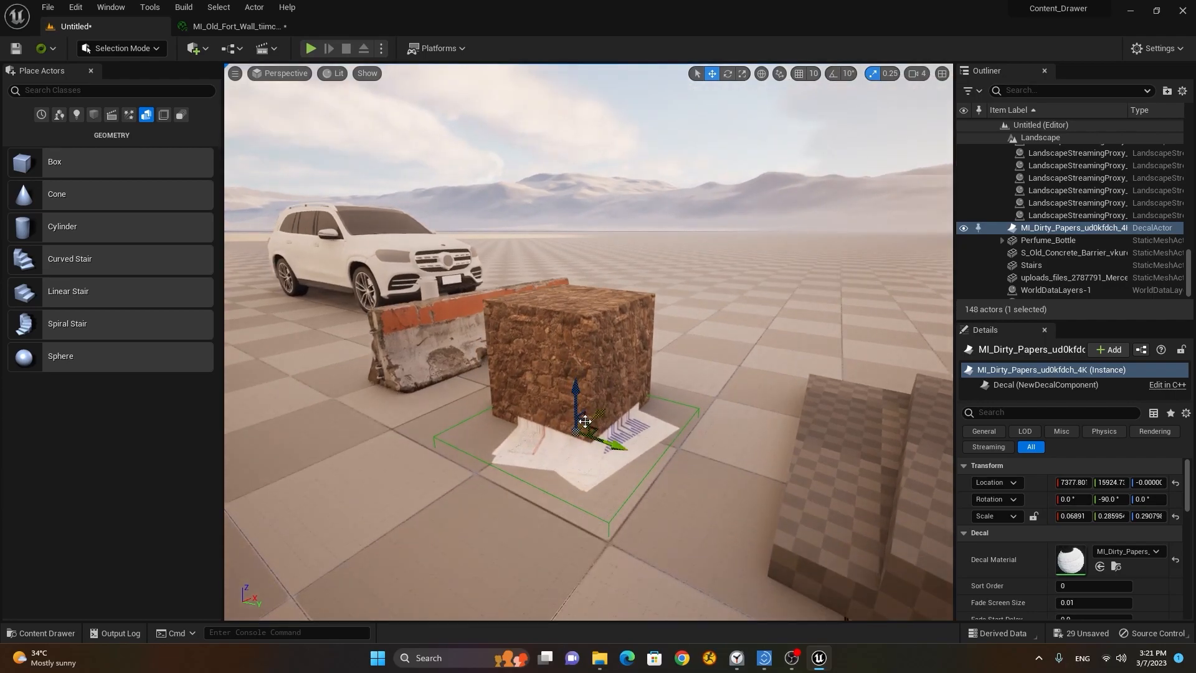
{"action": "scroll", "coordinate": [541, 463], "scroll_direction": "up", "scroll_amount": 4}
{"action": "right_click_drag", "start_coordinate": [541, 463], "coordinate": [570, 439]}
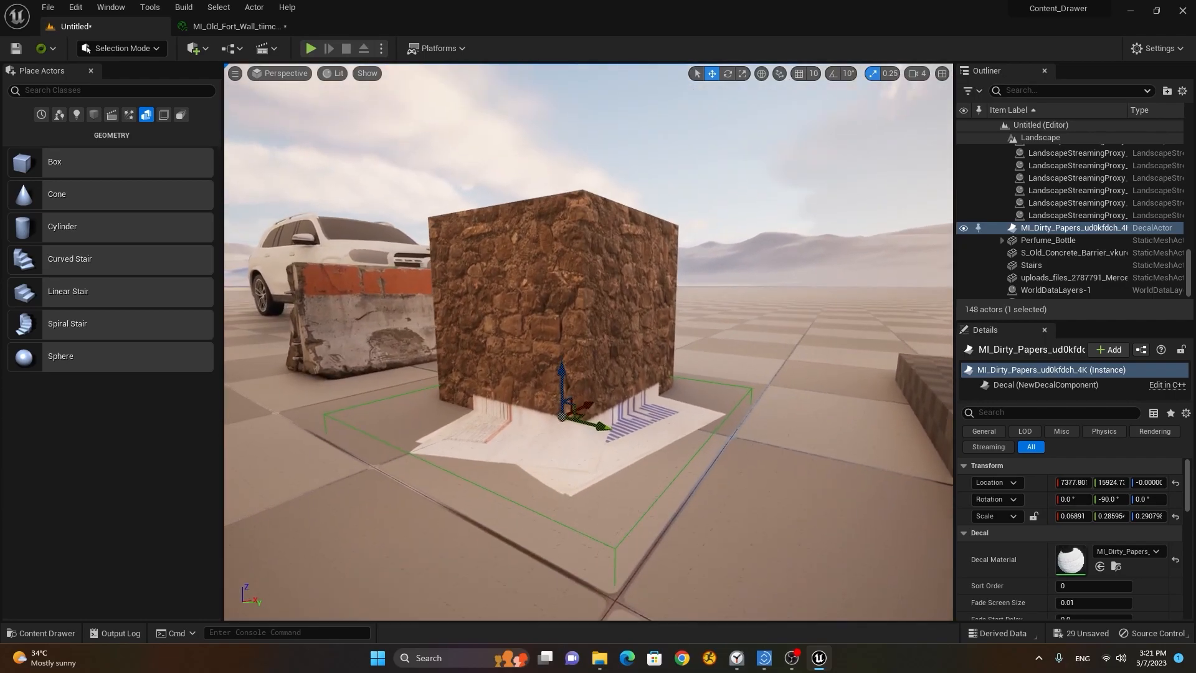
{"action": "scroll", "coordinate": [570, 439], "scroll_direction": "up", "scroll_amount": 1}
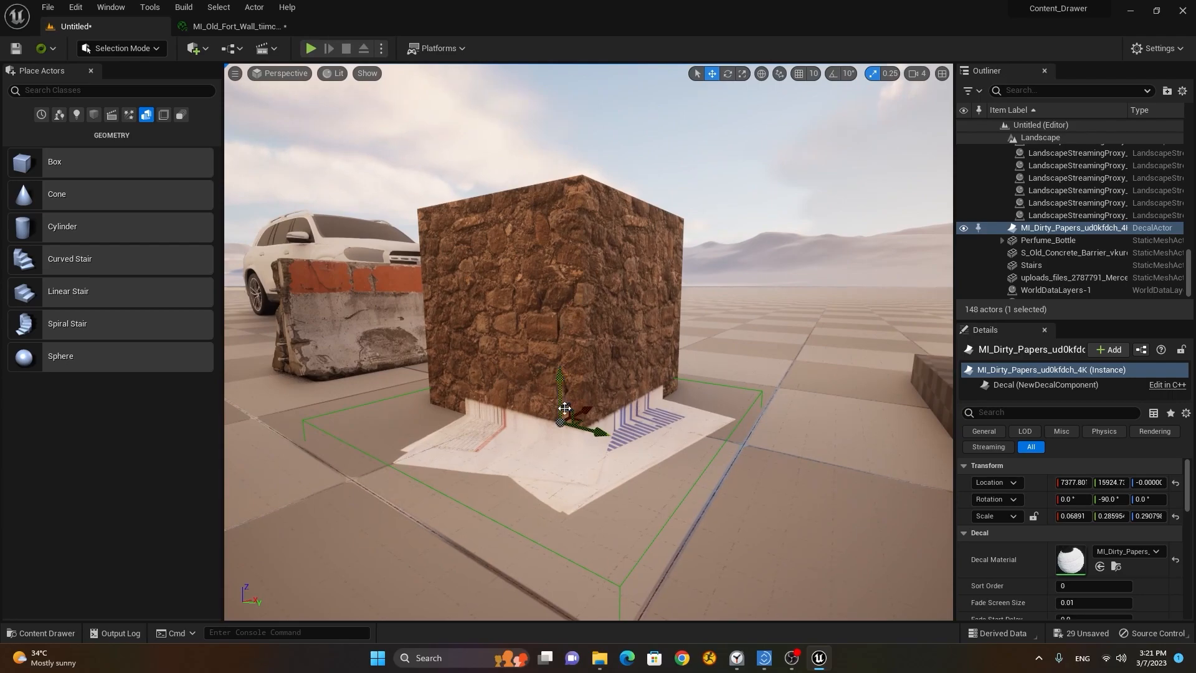
{"action": "mouse_move", "coordinate": [561, 399]}
{"action": "left_mouse_down"}
{"action": "mouse_move", "coordinate": [560, 252]}
{"action": "mouse_move", "coordinate": [547, 388]}
{"action": "left_mouse_up"}
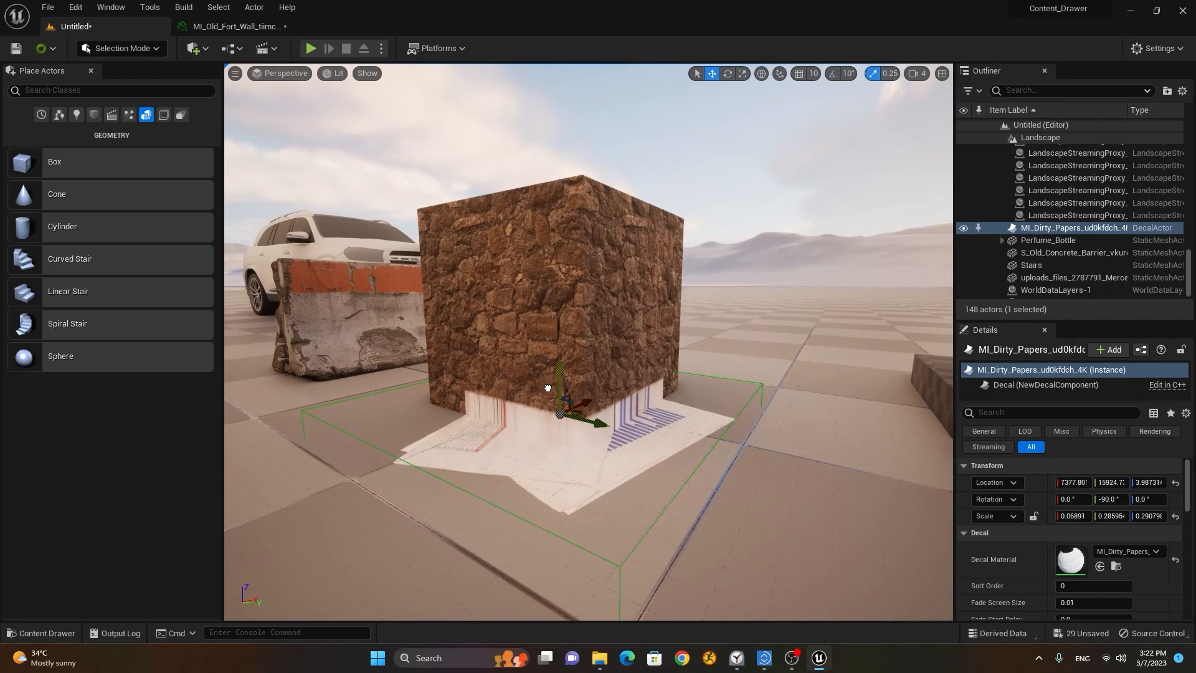
Move the papers decal between the concrete barrier and the cube, and shift the cube about 35 units along Y toward it.
{"action": "left_click_drag", "start_coordinate": [447, 478], "coordinate": [523, 504], "text": "alt"}
{"action": "left_click_drag", "start_coordinate": [804, 473], "coordinate": [544, 463]}
{"action": "left_click", "coordinate": [730, 419]}
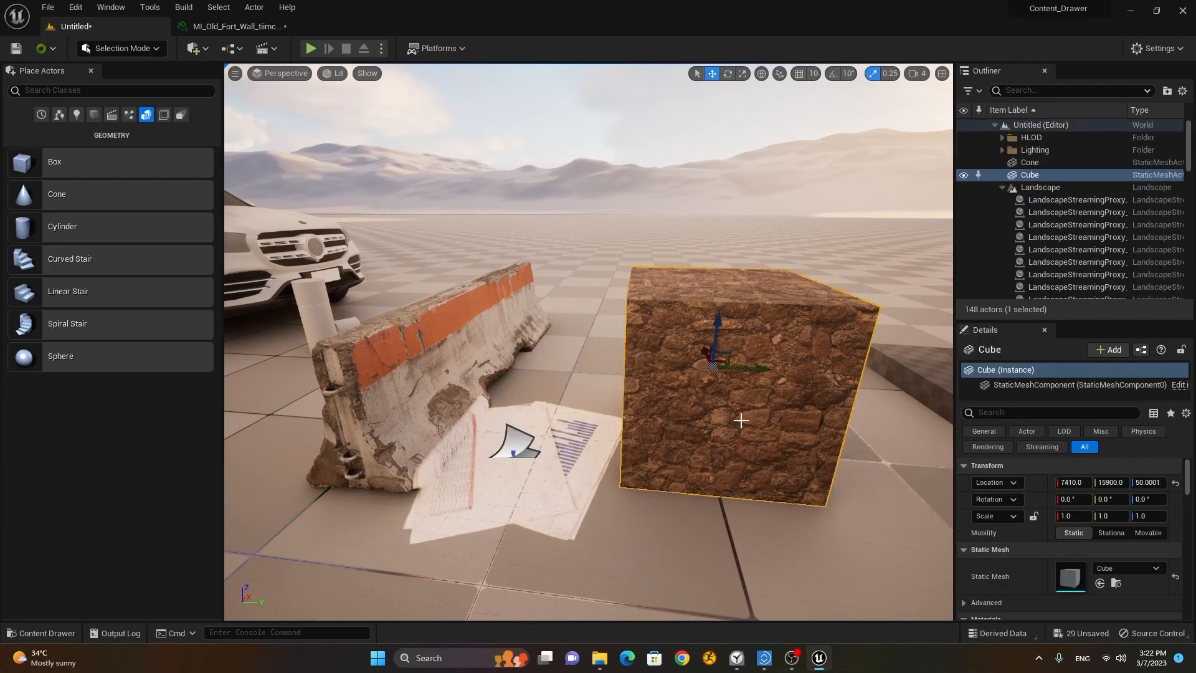
{"action": "left_click_drag", "start_coordinate": [755, 367], "coordinate": [691, 363]}
Filter the cube's details for "dec" and turn off Receives Decals so the papers do not project onto it.
{"action": "left_click_drag", "start_coordinate": [570, 477], "coordinate": [648, 496], "text": "alt"}
{"action": "scroll", "coordinate": [570, 478], "scroll_direction": "up", "scroll_amount": 3}
{"action": "right_click_drag", "start_coordinate": [570, 478], "coordinate": [569, 436]}
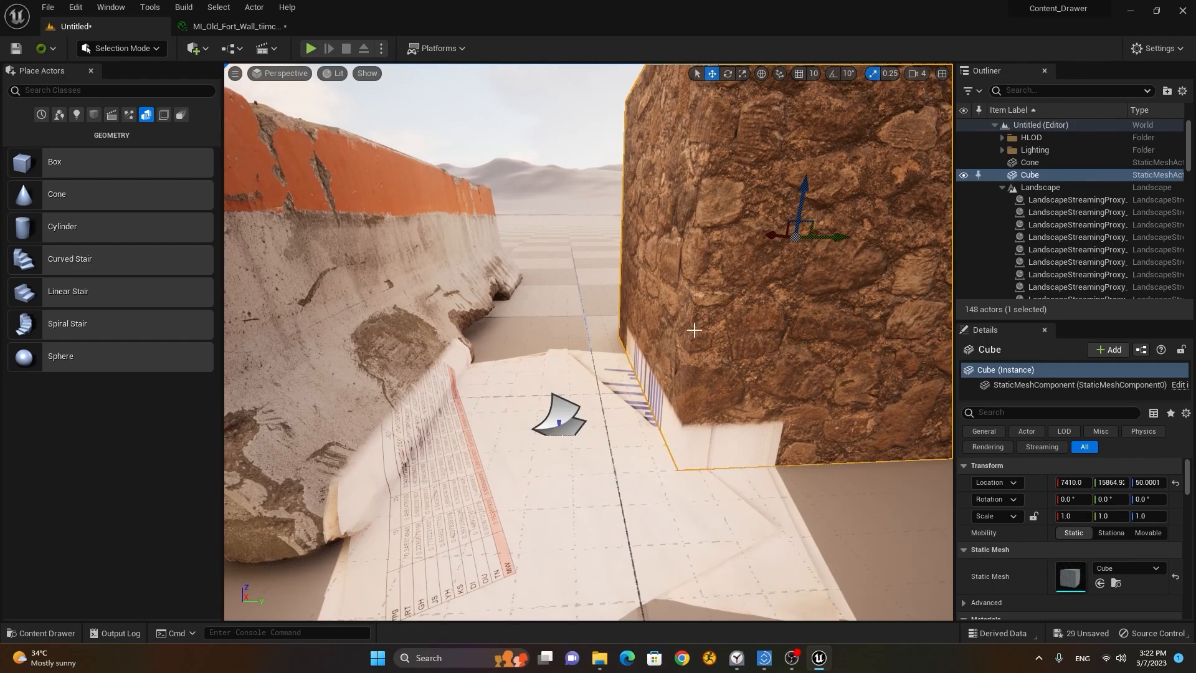
{"action": "left_click", "coordinate": [378, 318]}
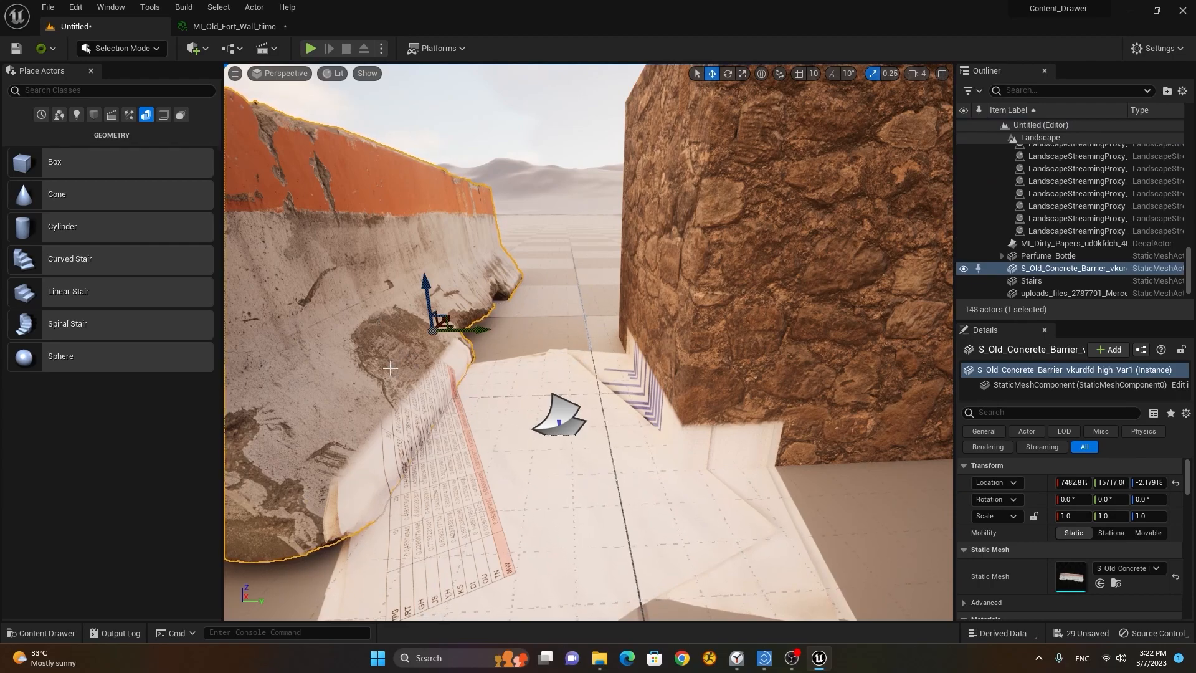
{"action": "left_click", "coordinate": [712, 320]}
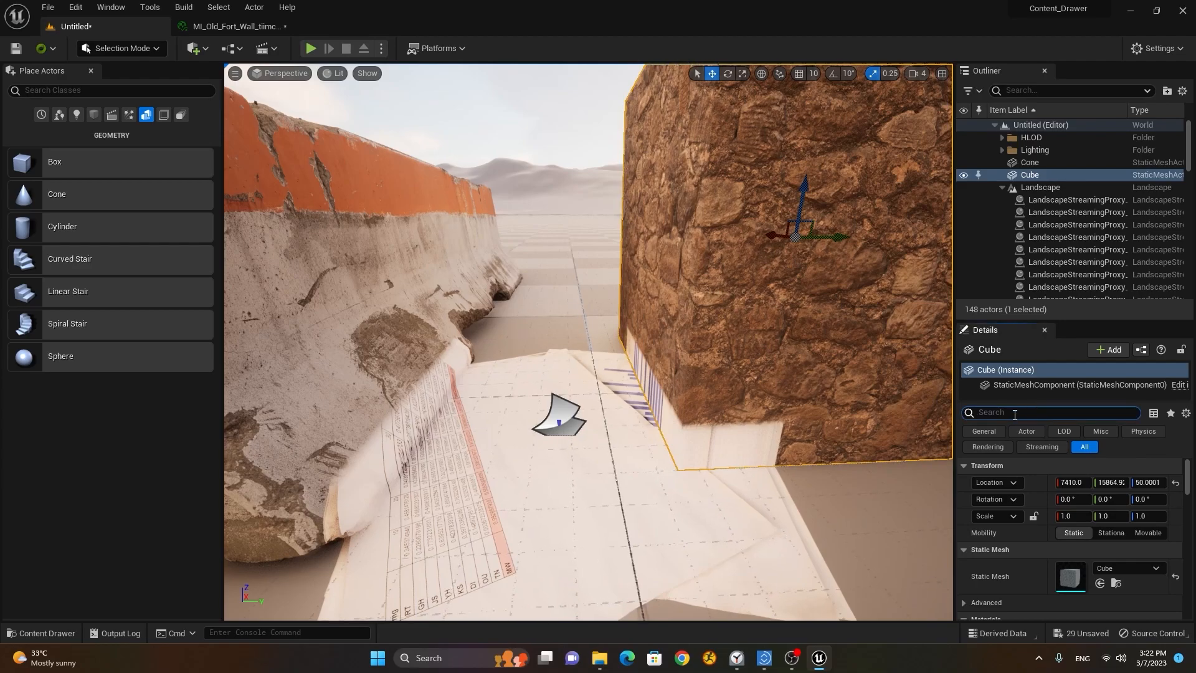
{"action": "type", "text": "dec"}
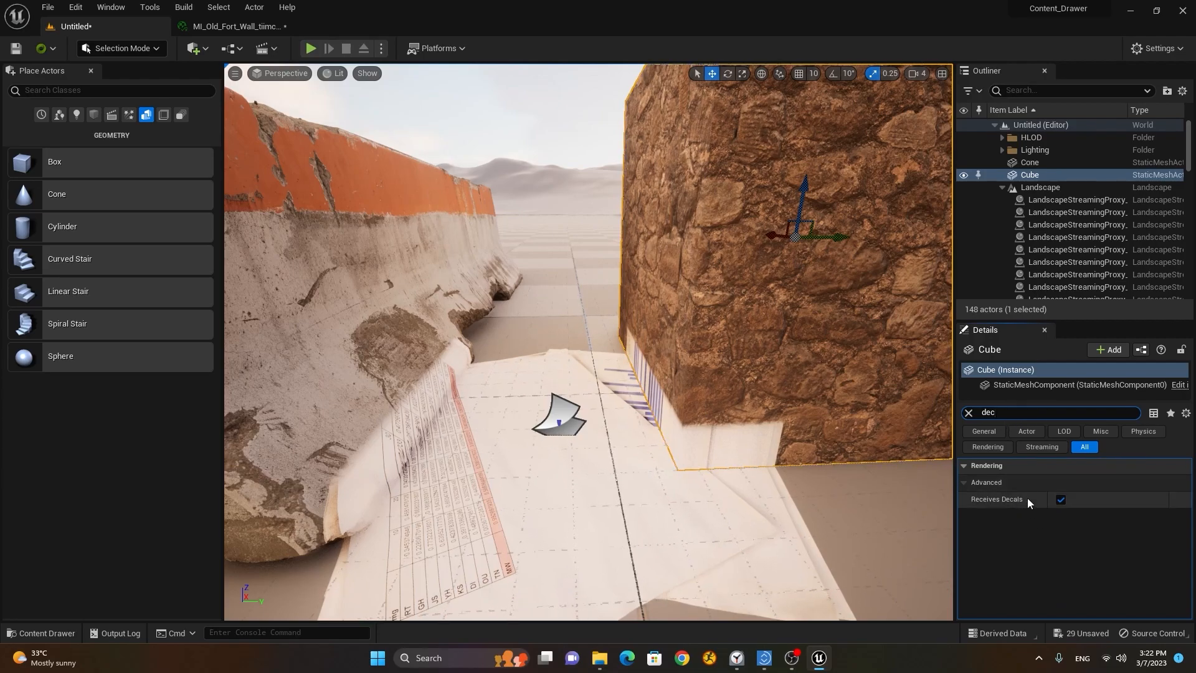
{"action": "left_click", "coordinate": [1061, 500]}
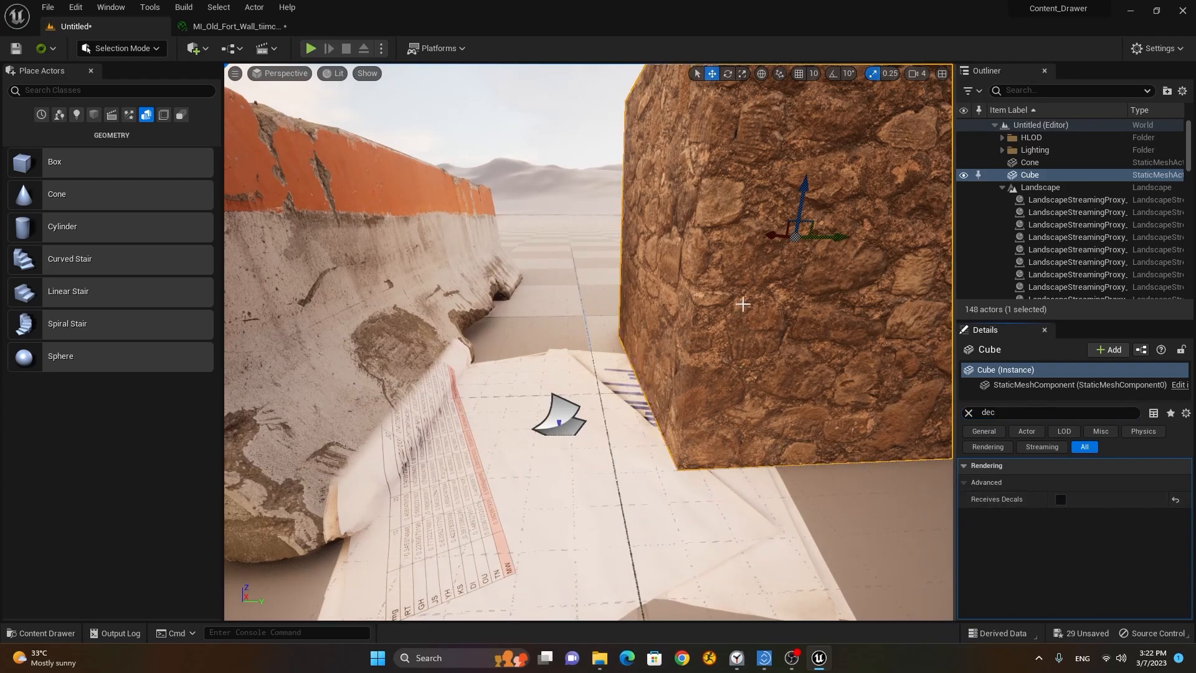
Turn off Receives Decals on the old concrete barrier as well.
{"action": "left_click", "coordinate": [366, 279]}
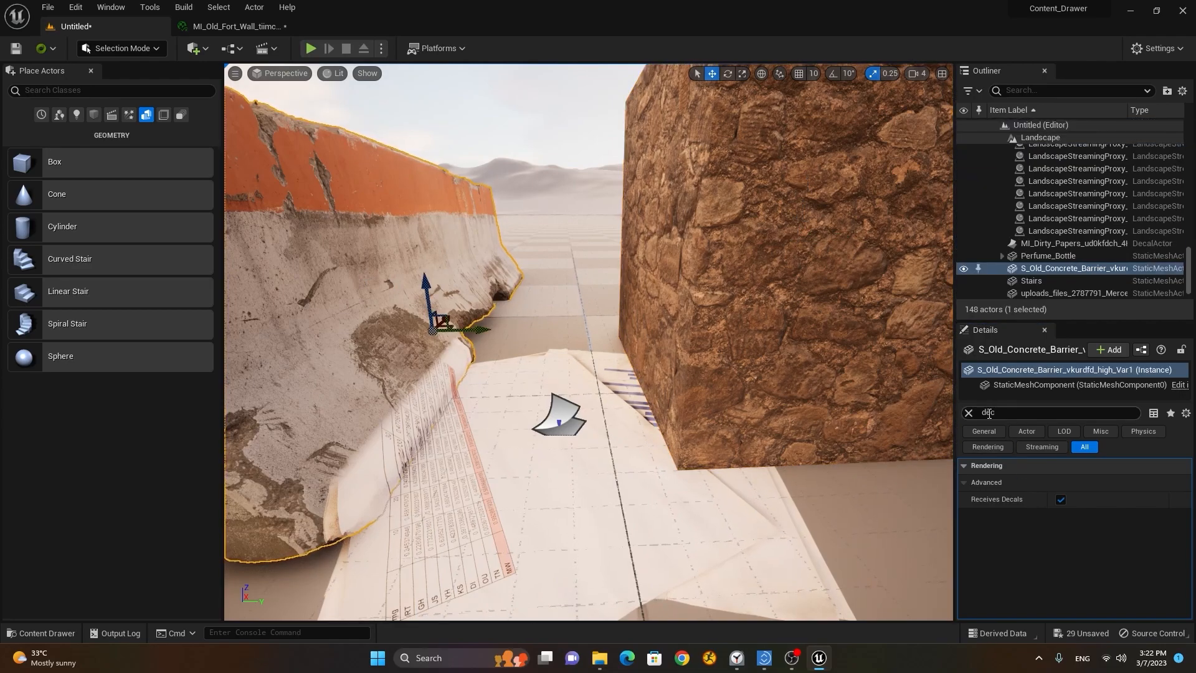
{"action": "left_click", "coordinate": [1006, 413]}
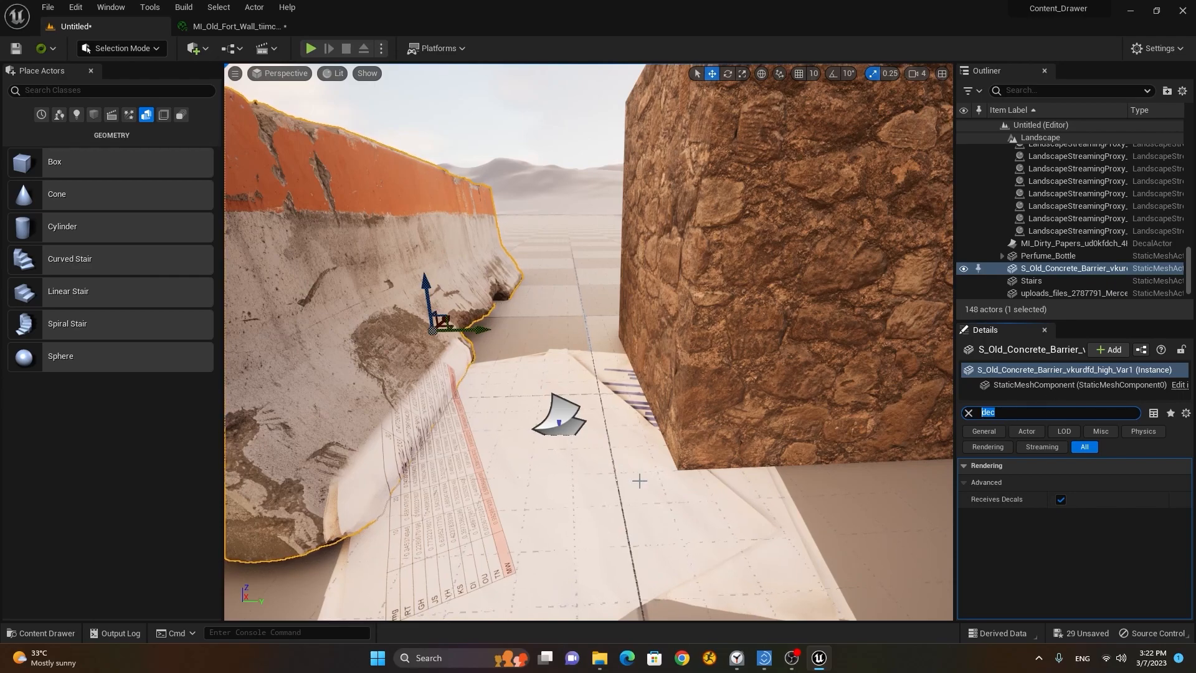
{"action": "left_click", "coordinate": [1060, 499]}
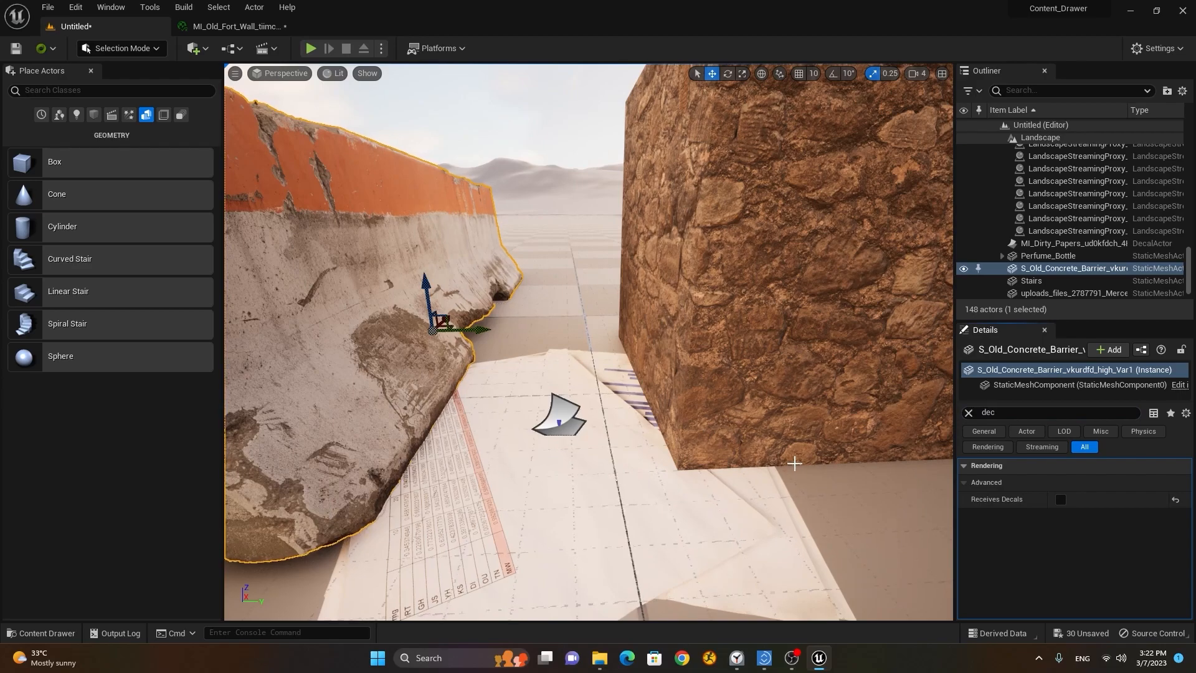
View the papers decal between the cube and barrier, toggling Game View to compare the scene with and without editor icons.
{"action": "scroll", "coordinate": [794, 462], "scroll_direction": "down", "scroll_amount": 10}
{"action": "right_click_drag", "start_coordinate": [599, 398], "coordinate": [599, 456]}
{"action": "left_click_drag", "start_coordinate": [599, 455], "coordinate": [890, 398], "text": "alt"}
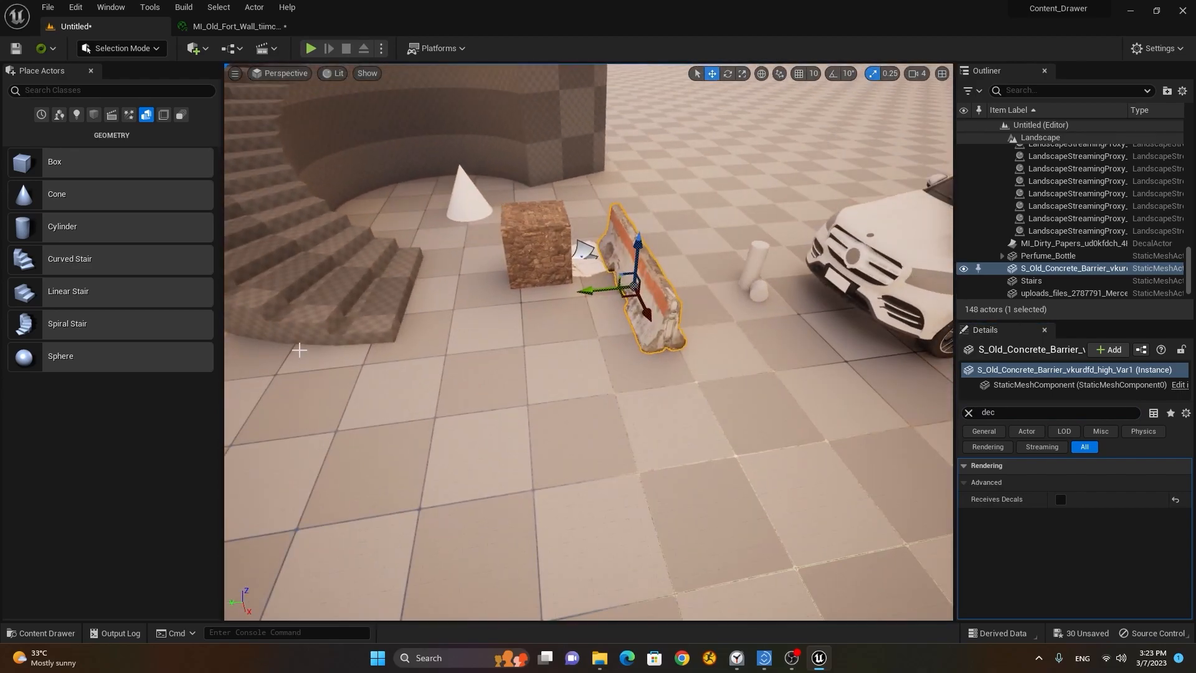
{"action": "right_click_drag", "start_coordinate": [598, 398], "coordinate": [529, 414]}
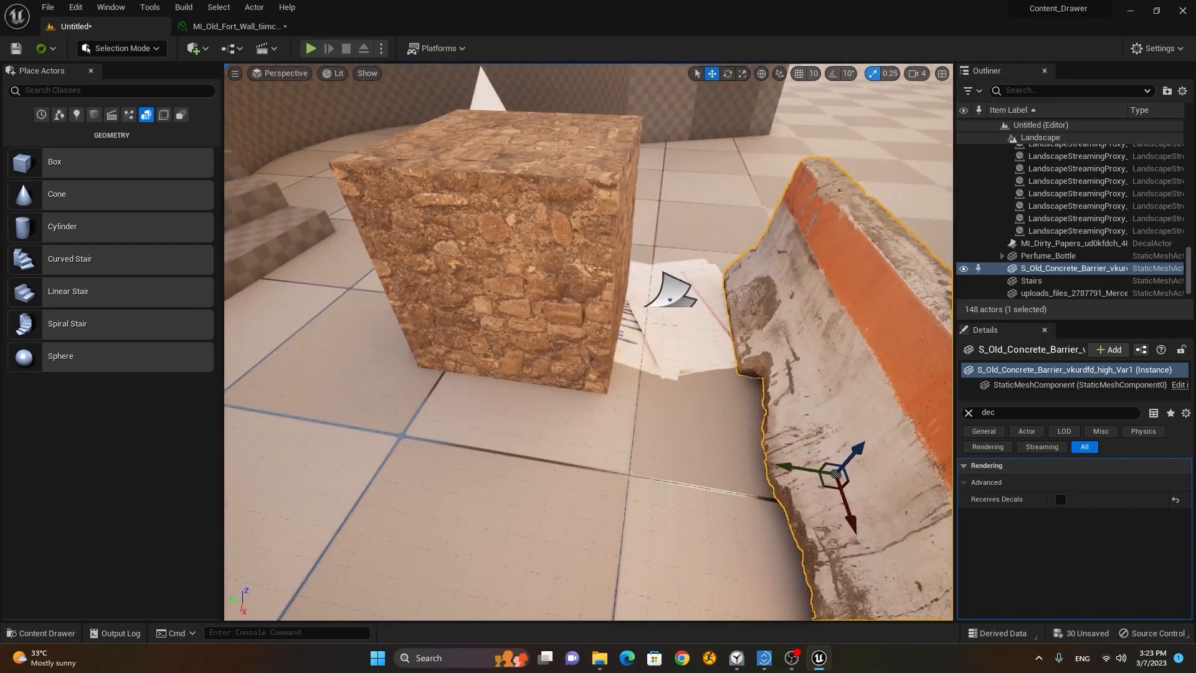
{"action": "right_click_drag", "start_coordinate": [563, 288], "coordinate": [529, 280]}
{"action": "right_click_drag", "start_coordinate": [413, 245], "coordinate": [463, 218]}
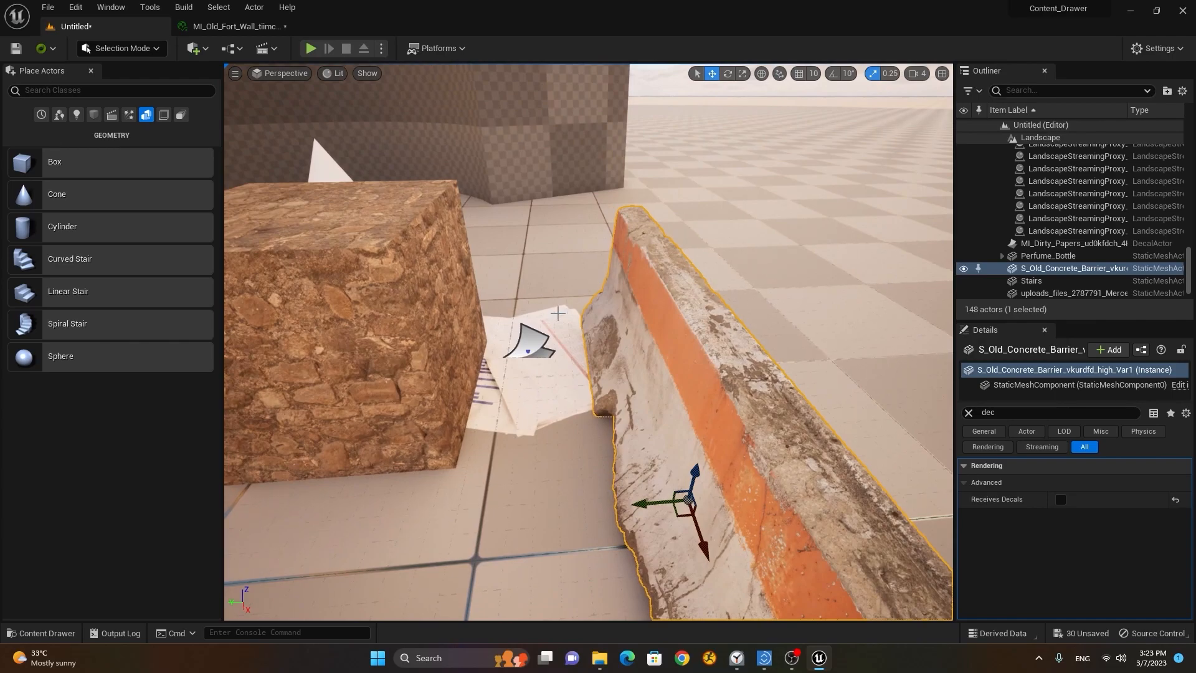
{"action": "left_click", "coordinate": [235, 74]}
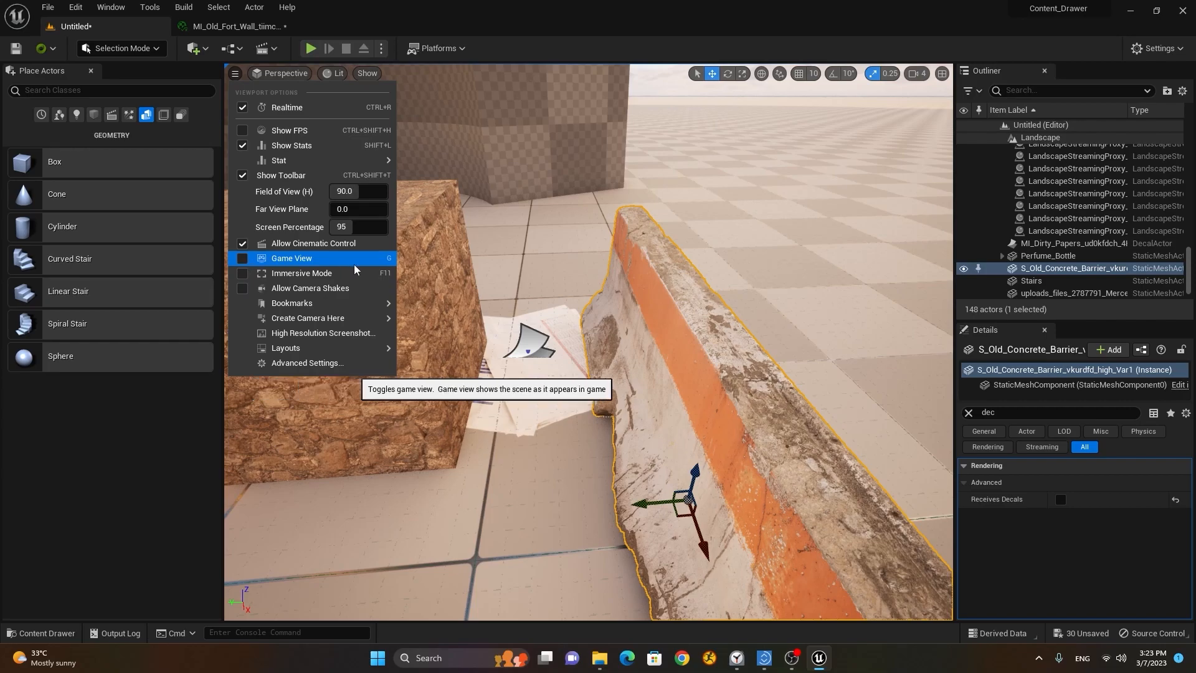
{"action": "left_click", "coordinate": [243, 258]}
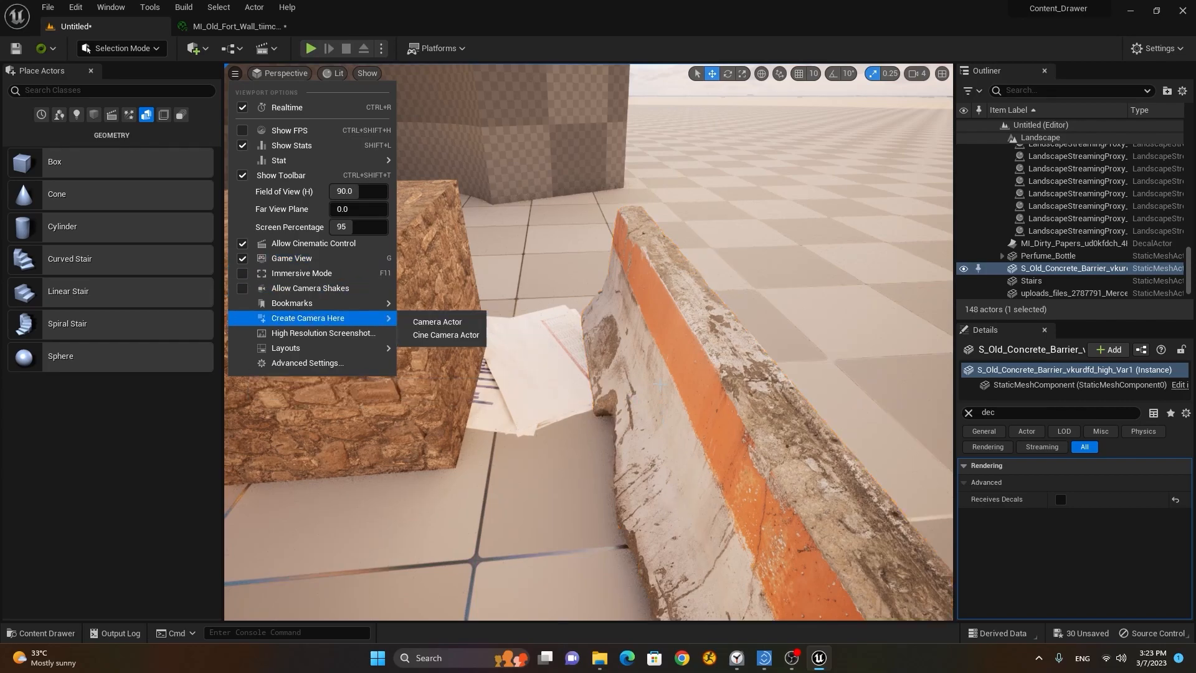
{"action": "key", "text": "Escape"}
{"action": "key", "text": "g"}
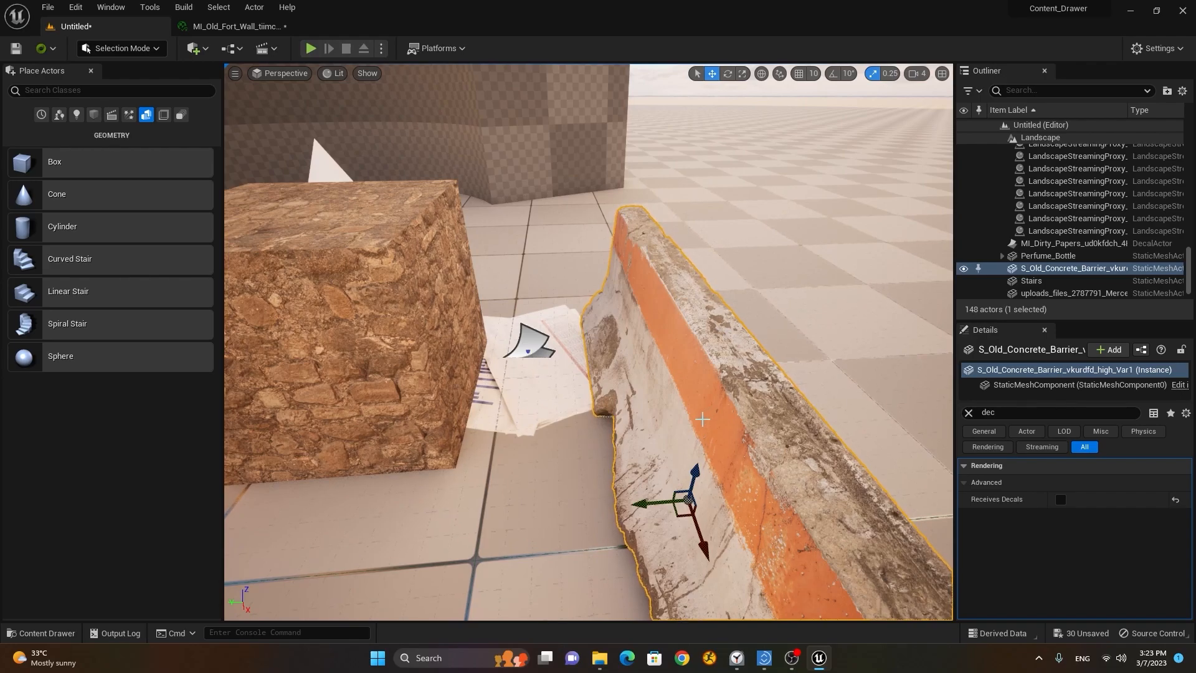
{"action": "key", "text": "g"}
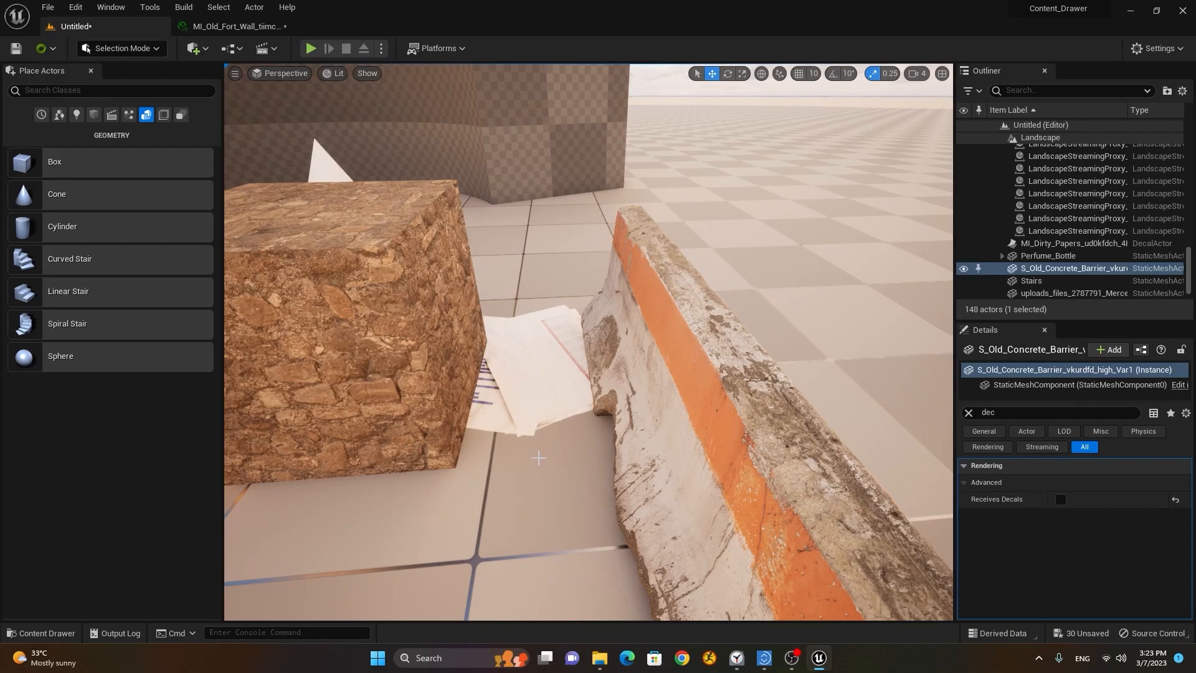
Look over the cube, papers and barrier in Game View from other angles, and return to the normal editor view.
{"action": "key", "text": "super"}
{"action": "key", "text": "super"}
{"action": "left_click_drag", "start_coordinate": [596, 360], "coordinate": [623, 345], "text": "alt"}
{"action": "right_click_drag", "start_coordinate": [521, 430], "coordinate": [547, 417]}
{"action": "scroll", "coordinate": [548, 417], "scroll_direction": "down", "scroll_amount": 3}
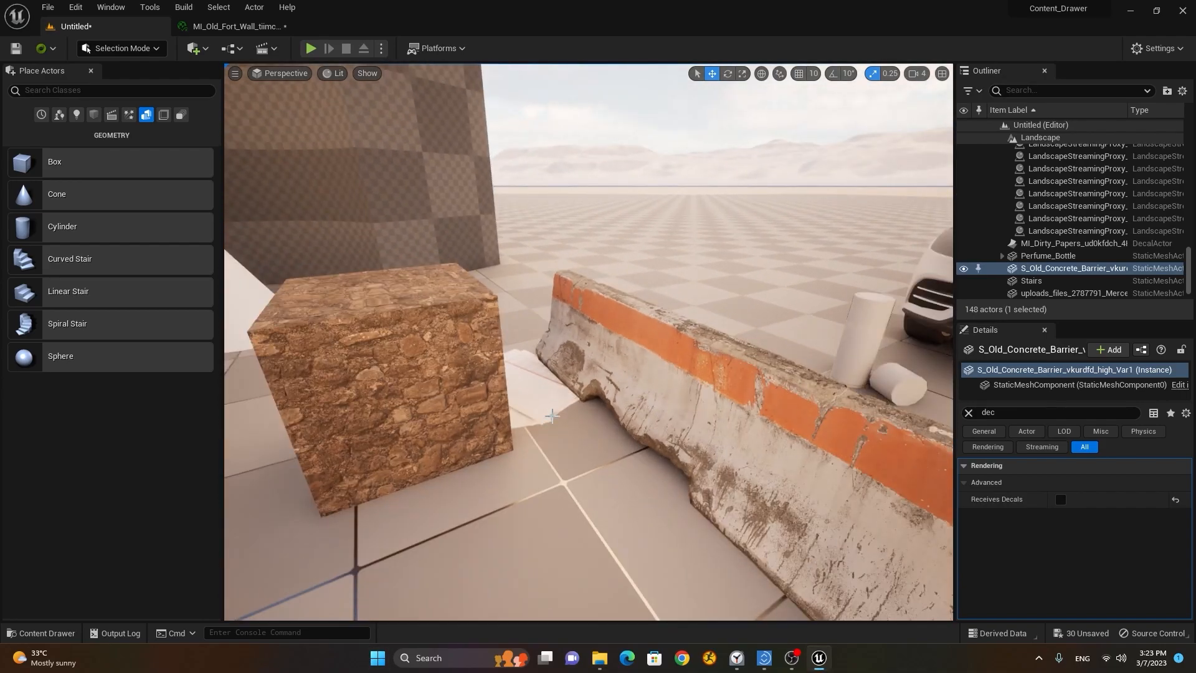
{"action": "key", "text": "g"}
{"action": "left_click_drag", "start_coordinate": [509, 458], "coordinate": [592, 445], "text": "alt"}
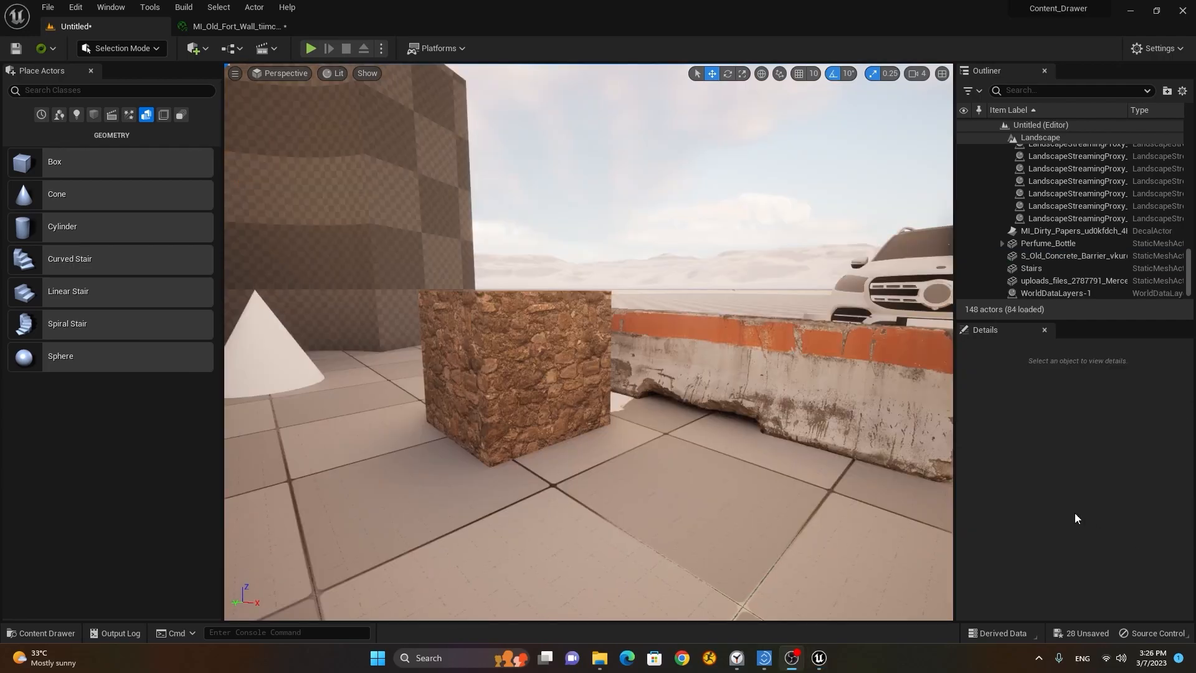
Show the Graffiti_wdcpdfov folder under Megascans Decals in the Content Drawer.
{"action": "left_click", "coordinate": [41, 632]}
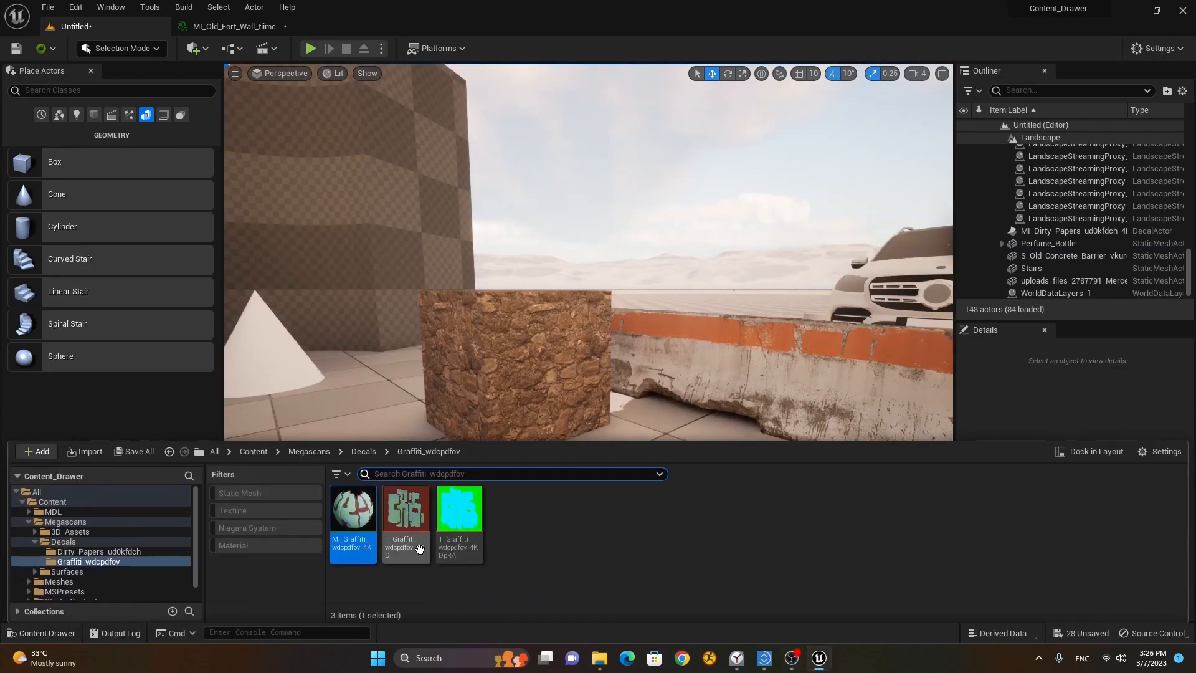
{"action": "left_click", "coordinate": [100, 560]}
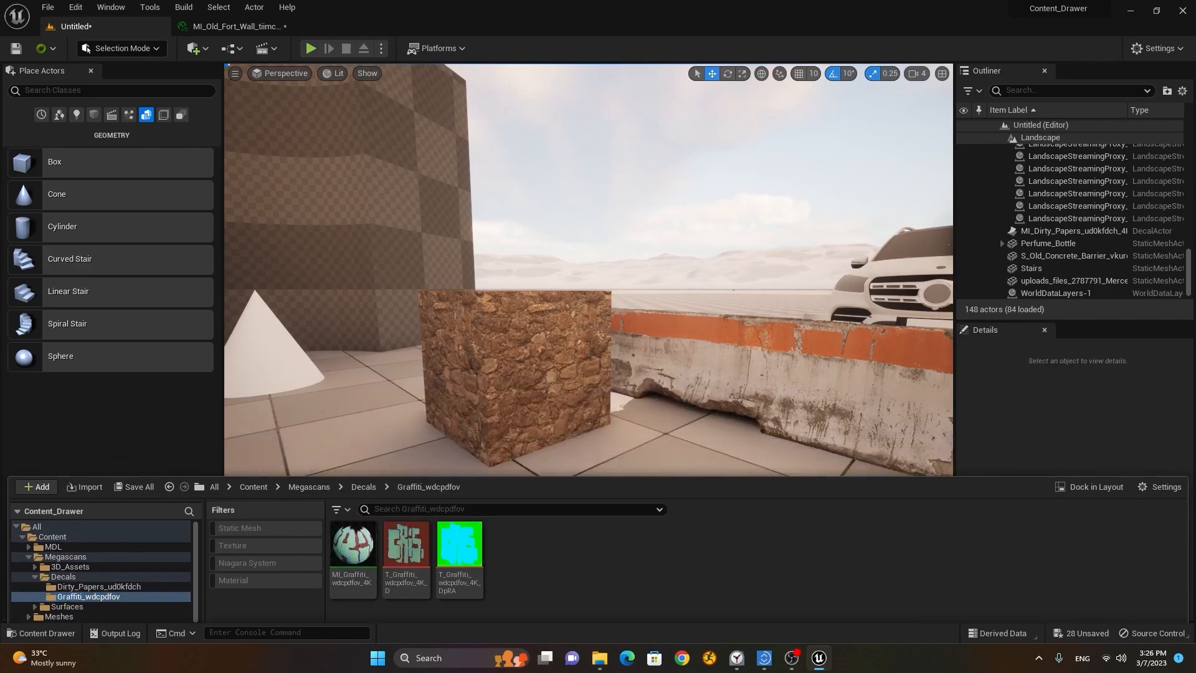
Duplicate the stone cube along Y and move the copy along X onto the open floor in front.
{"action": "left_click", "coordinate": [508, 357]}
{"action": "right_click_drag", "start_coordinate": [543, 381], "coordinate": [539, 414]}
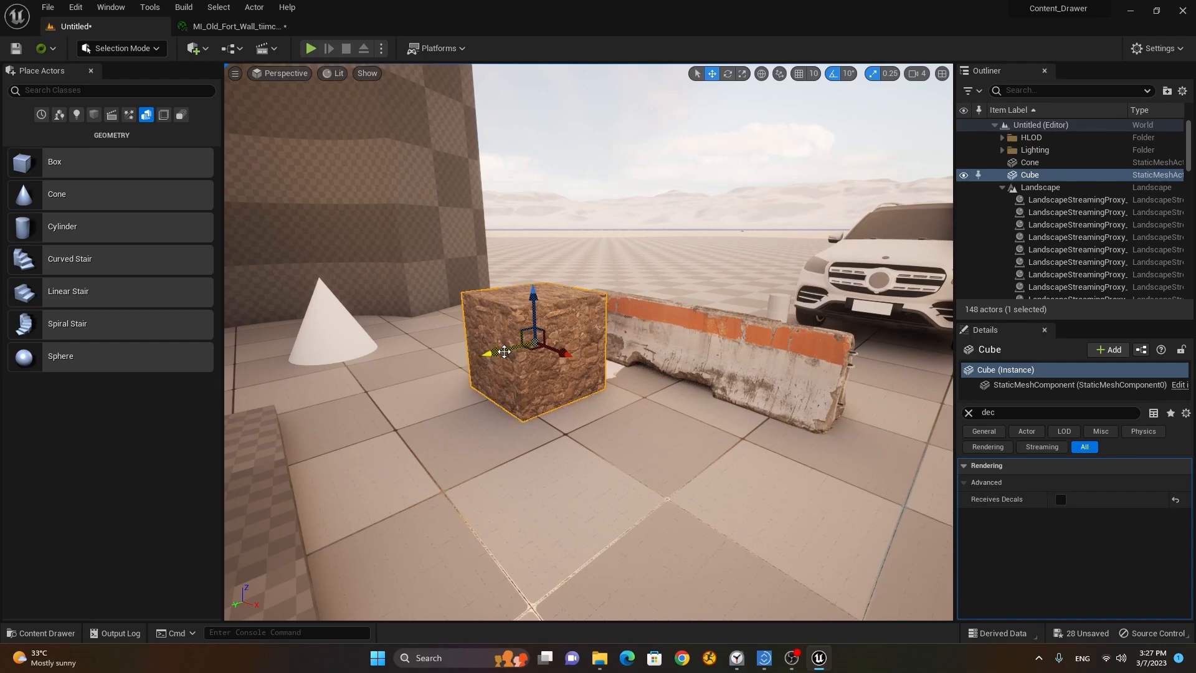
{"action": "left_click_drag", "start_coordinate": [503, 352], "coordinate": [336, 372], "text": "alt"}
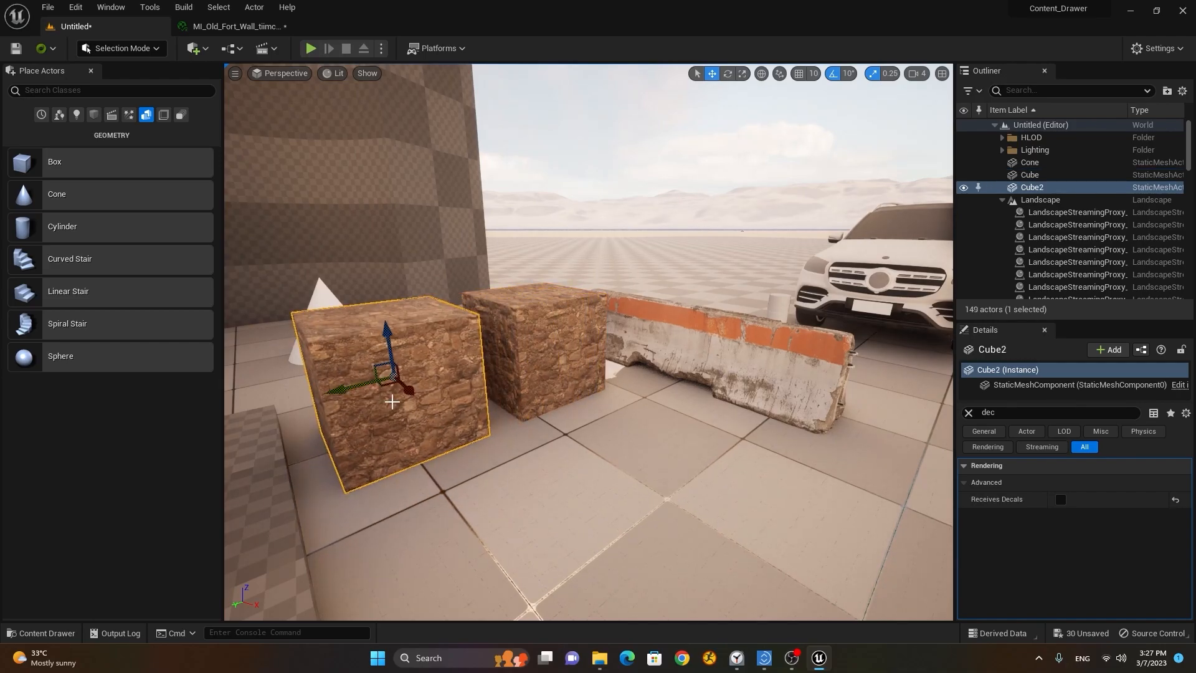
{"action": "left_click_drag", "start_coordinate": [408, 390], "coordinate": [464, 449]}
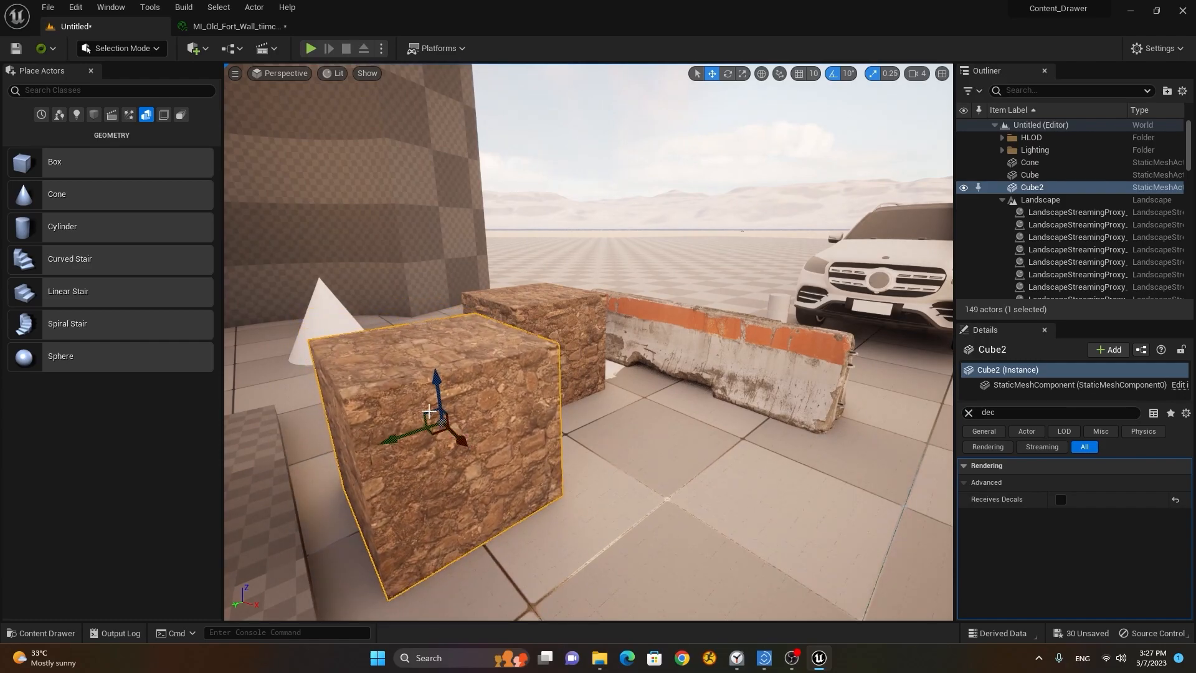
{"action": "left_click_drag", "start_coordinate": [448, 500], "coordinate": [957, 267], "text": "alt"}
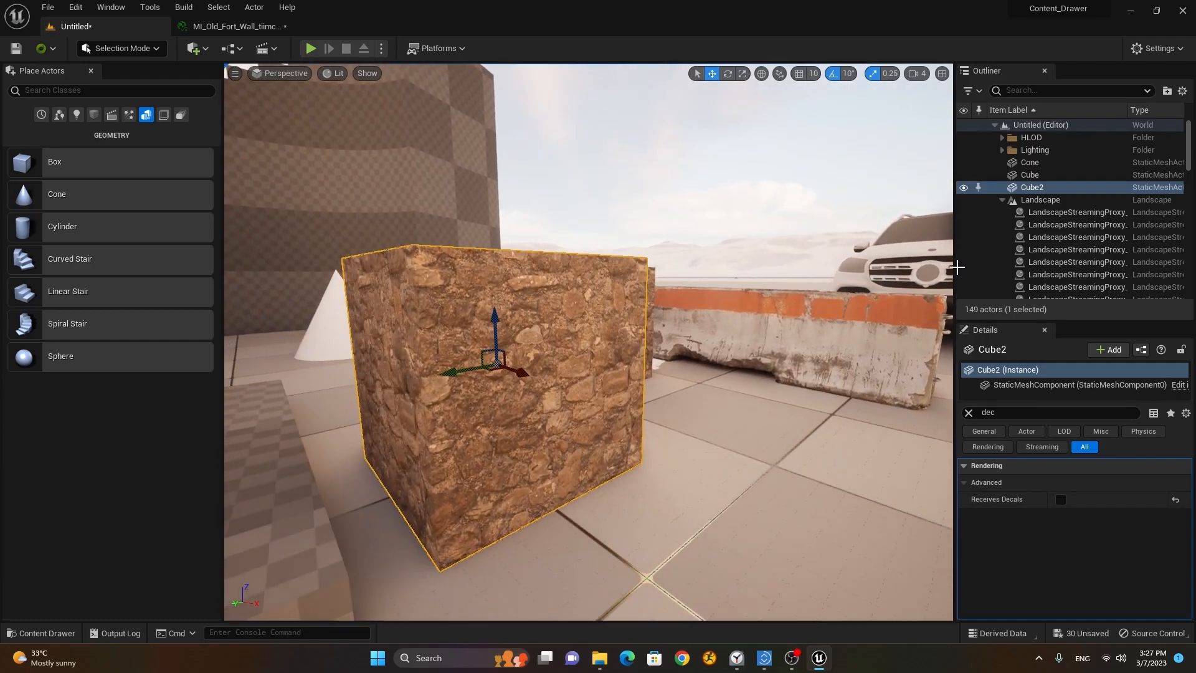
Collapse the Landscape group in the Outliner and turn on Receives Decals for the duplicated cube.
{"action": "left_click", "coordinate": [1001, 200]}
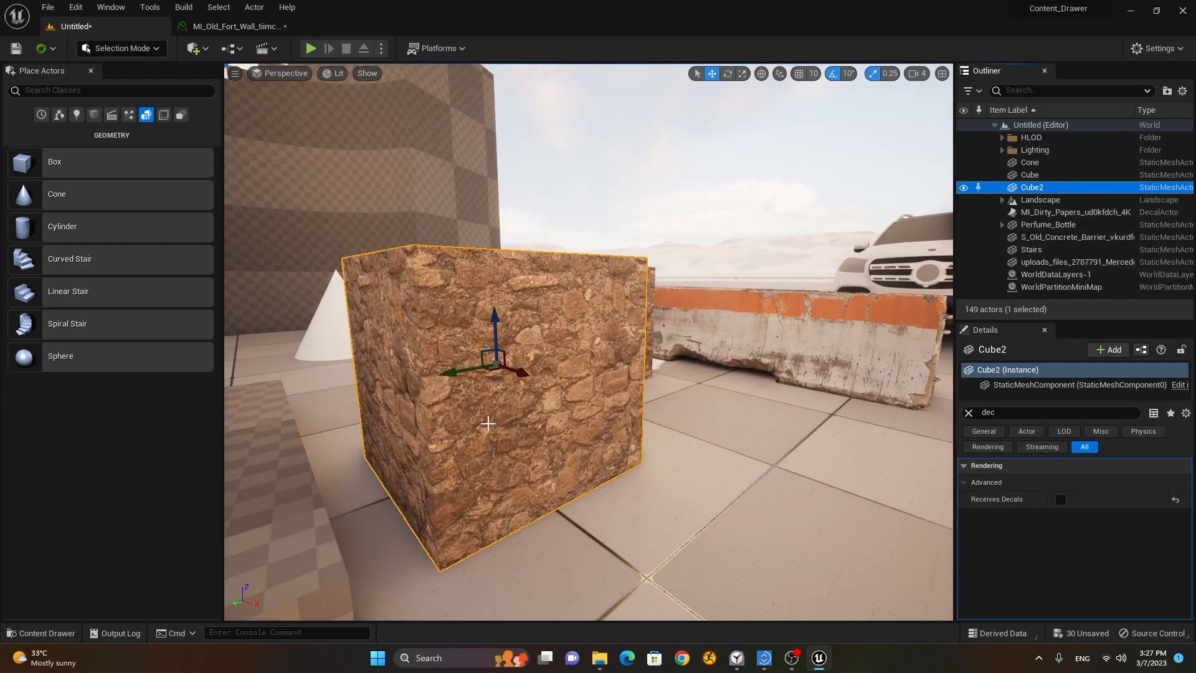
{"action": "left_click", "coordinate": [1060, 502]}
{"action": "left_click", "coordinate": [1060, 499]}
{"action": "right_click_drag", "start_coordinate": [566, 412], "coordinate": [566, 412]}
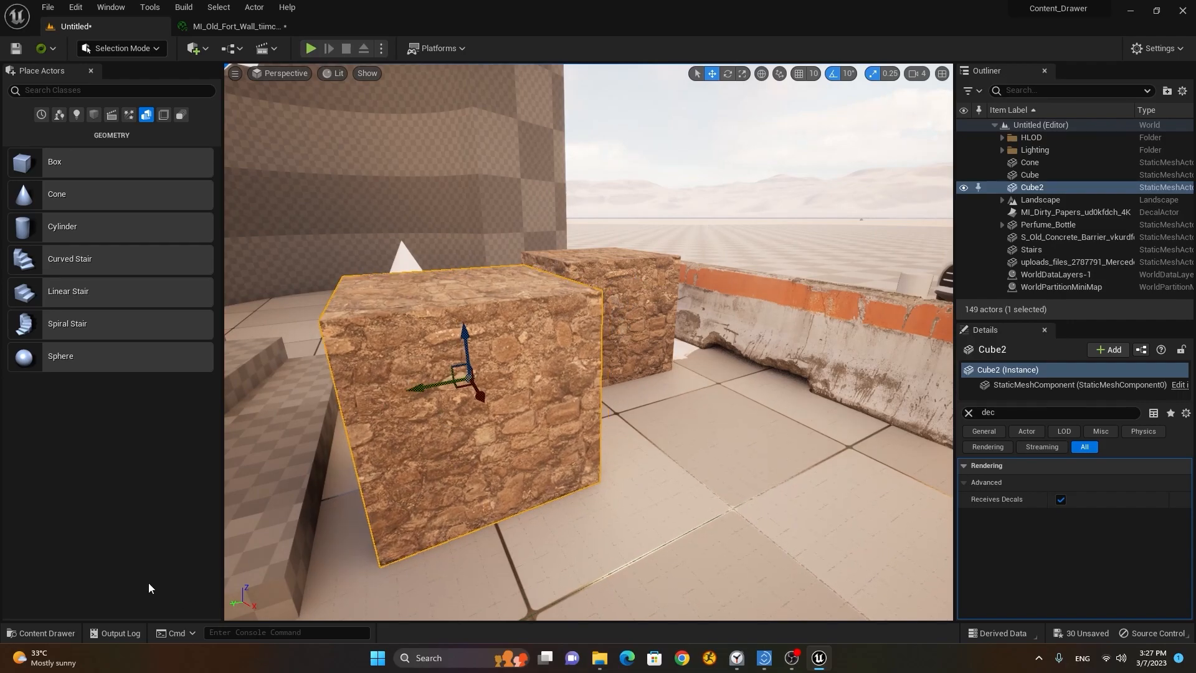
Place the MI_Graffiti_wdcpdfov_4K decal from the Megascans Graffiti folder onto the duplicated stone cube.
{"action": "left_click", "coordinate": [48, 633]}
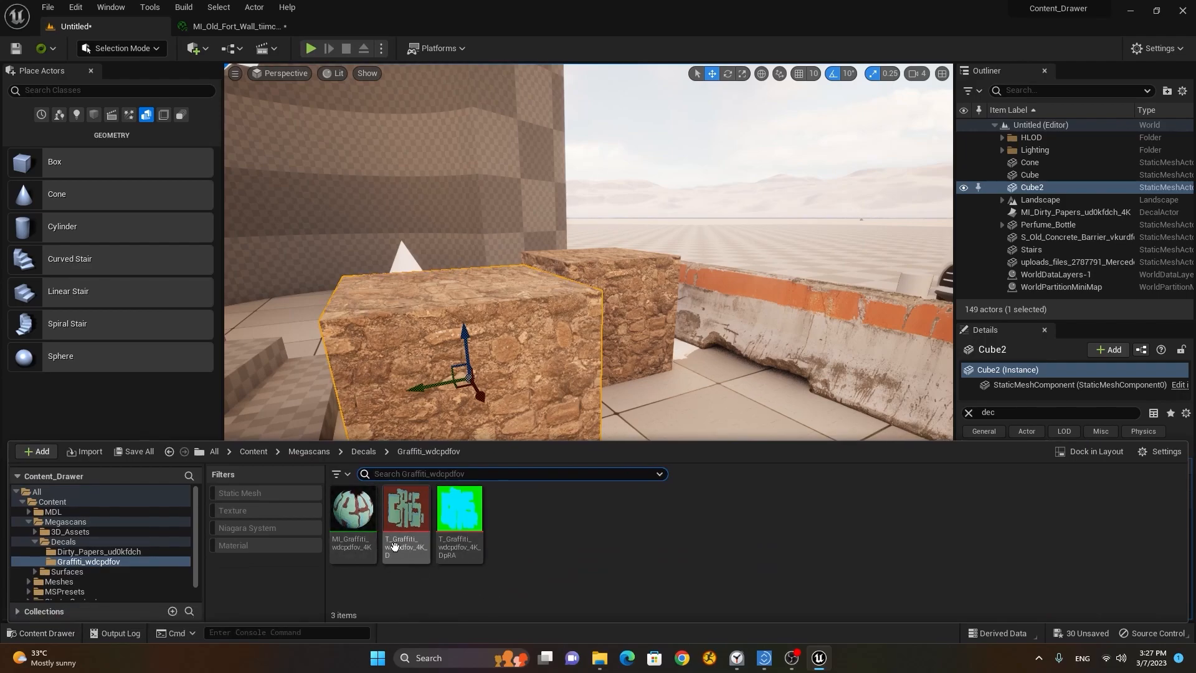
{"action": "left_click", "coordinate": [352, 520]}
{"action": "left_click_drag", "start_coordinate": [352, 520], "coordinate": [526, 339]}
{"action": "scroll", "coordinate": [526, 340], "scroll_direction": "down", "scroll_amount": 6}
{"action": "left_click_drag", "start_coordinate": [697, 390], "coordinate": [747, 461], "text": "alt"}
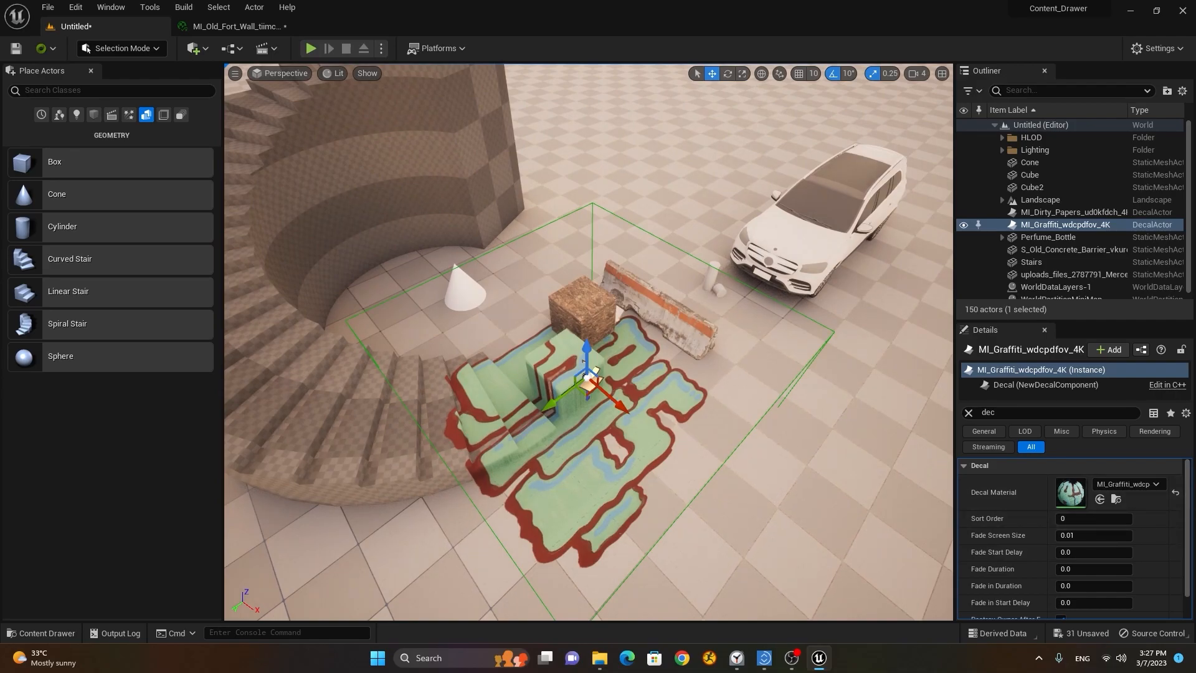
Shrink the graffiti decal by setting its Decal Size to about 26.921 × 53.843 × 53.843.
{"action": "left_click_drag", "start_coordinate": [1186, 511], "coordinate": [1187, 548]}
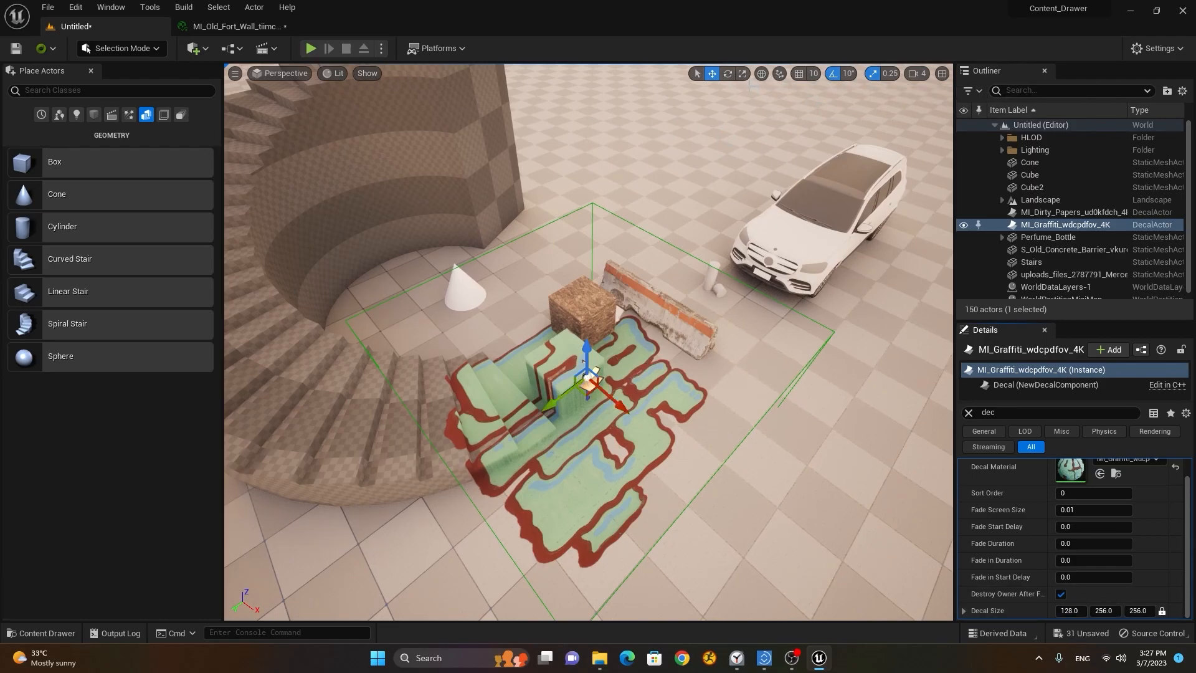
{"action": "left_click", "coordinate": [741, 74]}
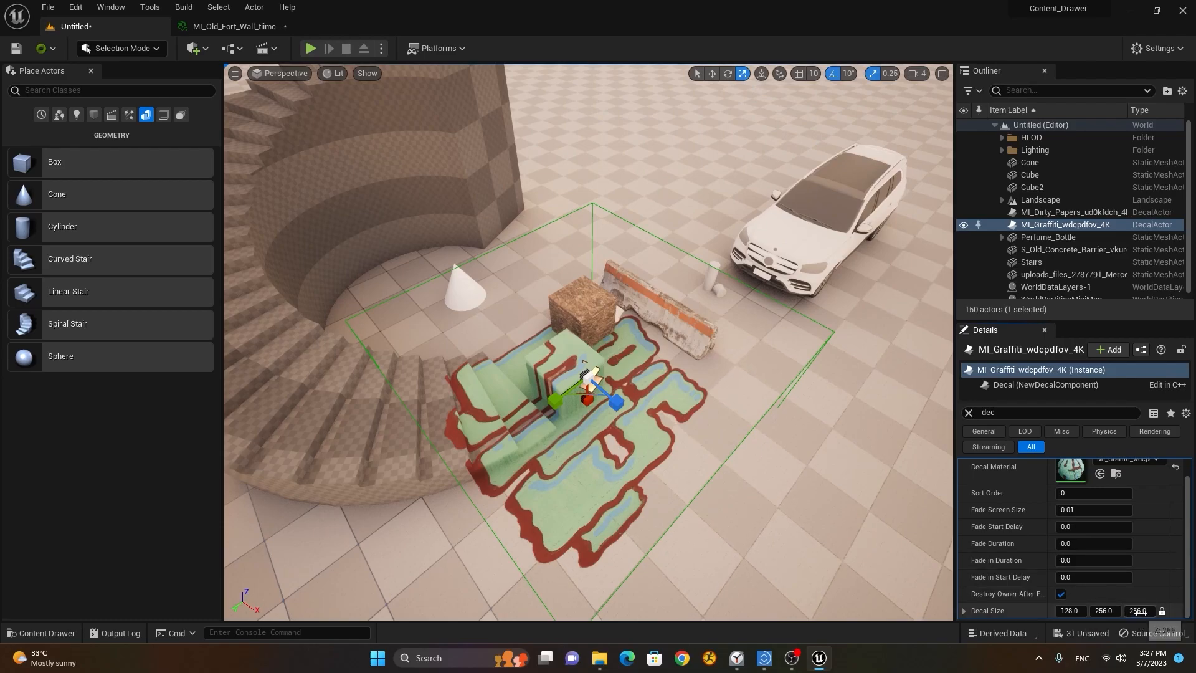
{"action": "left_click", "coordinate": [712, 74]}
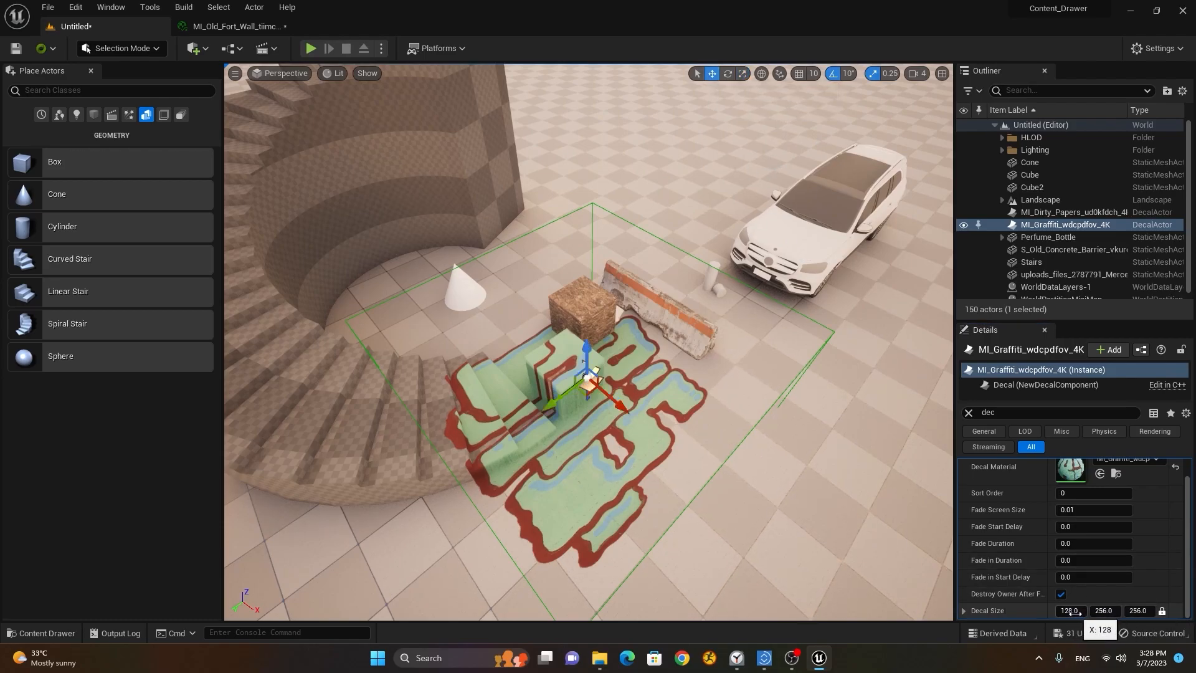
{"action": "left_click_drag", "start_coordinate": [1069, 612], "coordinate": [1009, 612]}
{"action": "key", "text": "f"}
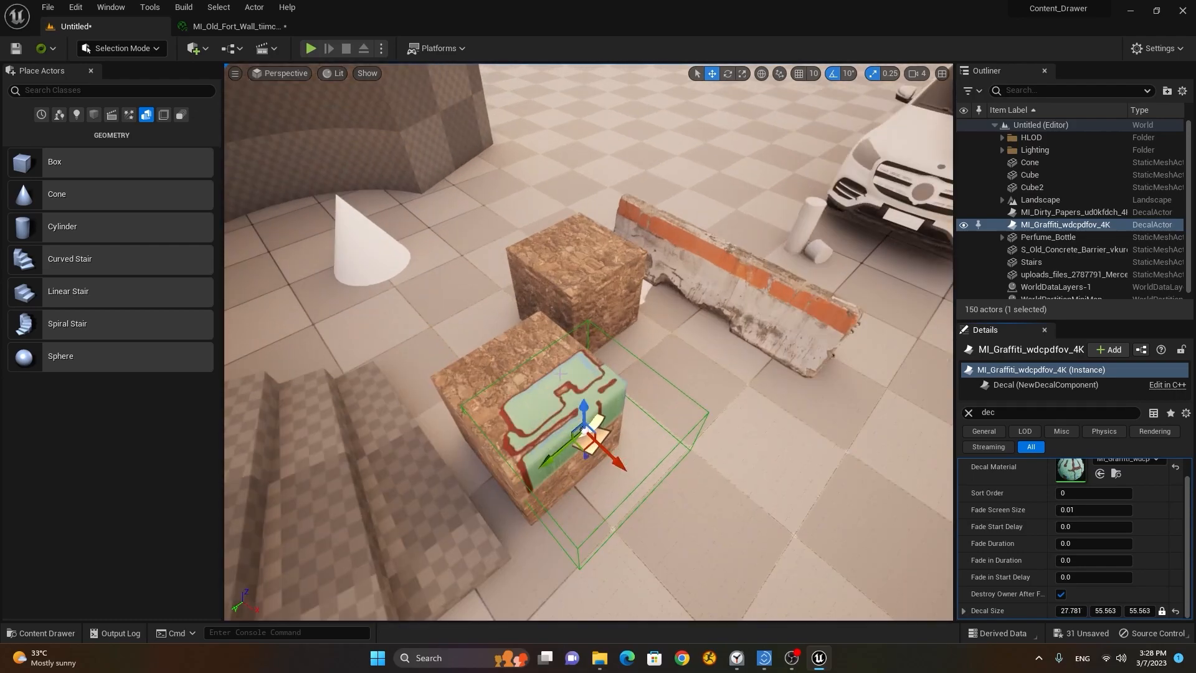
{"action": "left_click_drag", "start_coordinate": [1070, 610], "coordinate": [1065, 610]}
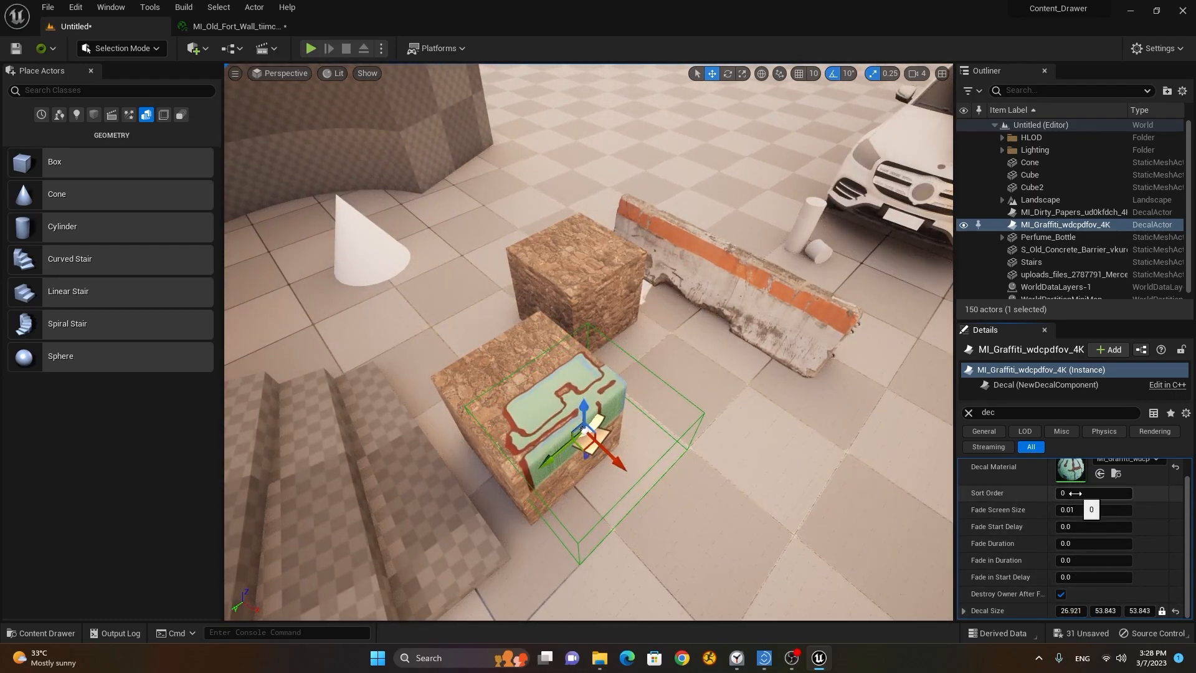
Try Sort Order 5 and Fade Screen Size 0.826 on the graffiti decal, and undo both changes.
{"action": "left_click_drag", "start_coordinate": [1065, 493], "coordinate": [1074, 493]}
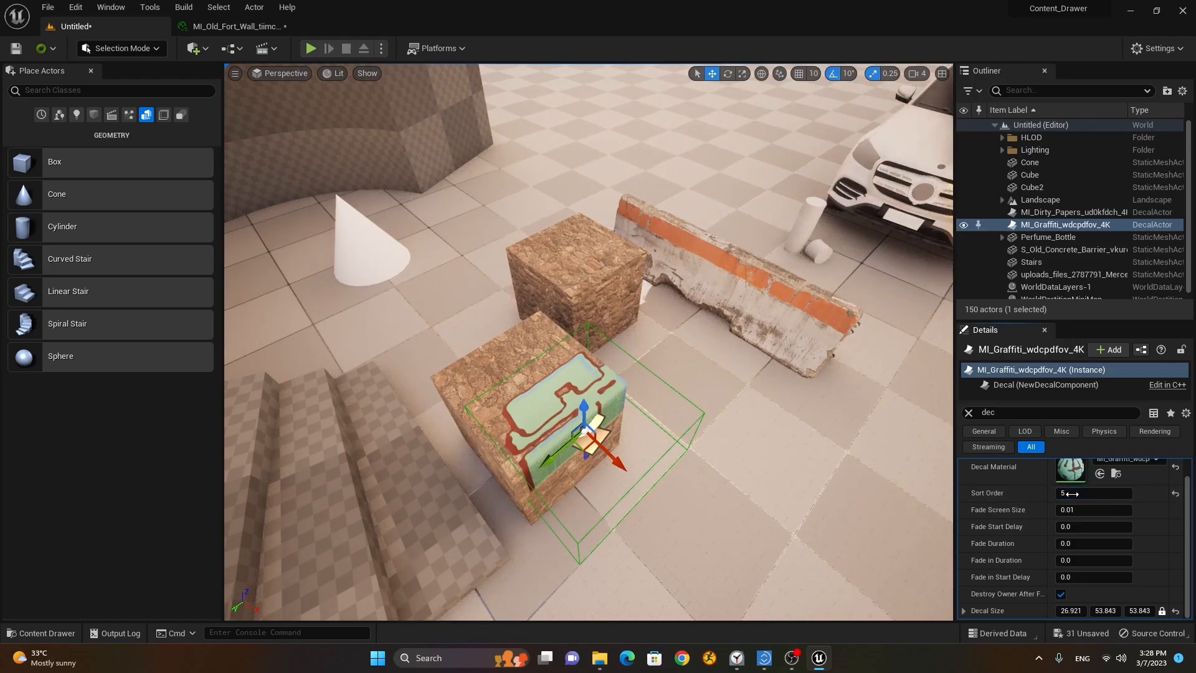
{"action": "key", "text": "ctrl+z"}
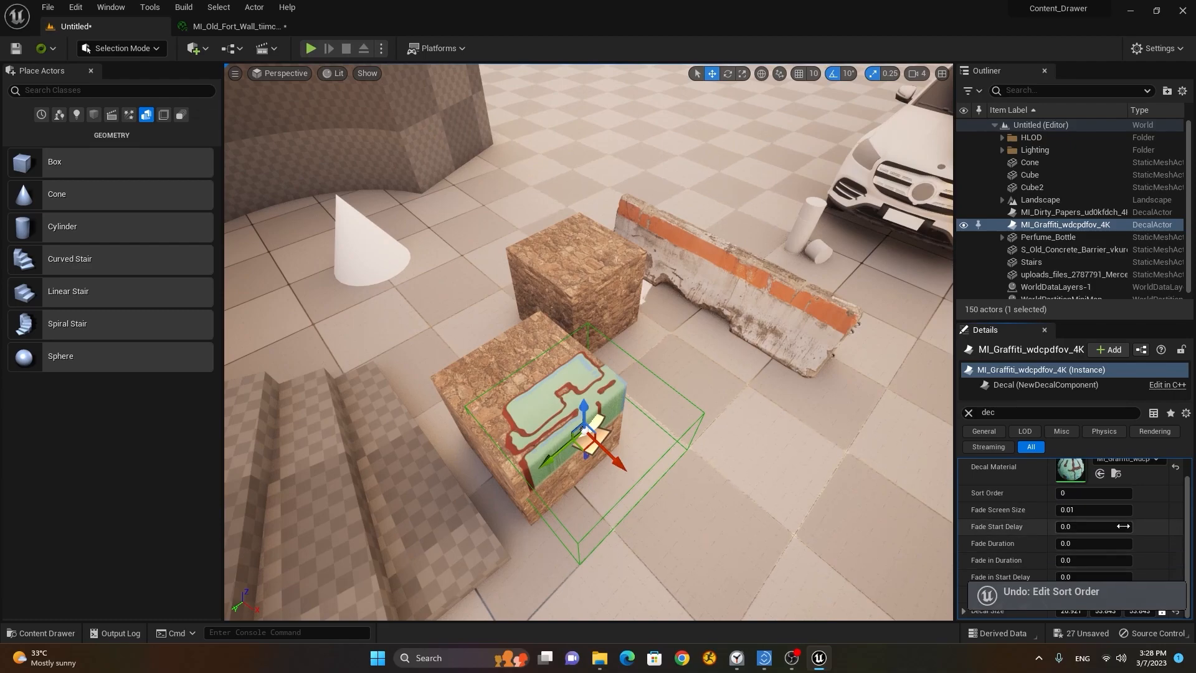
{"action": "left_click_drag", "start_coordinate": [1076, 510], "coordinate": [1115, 510]}
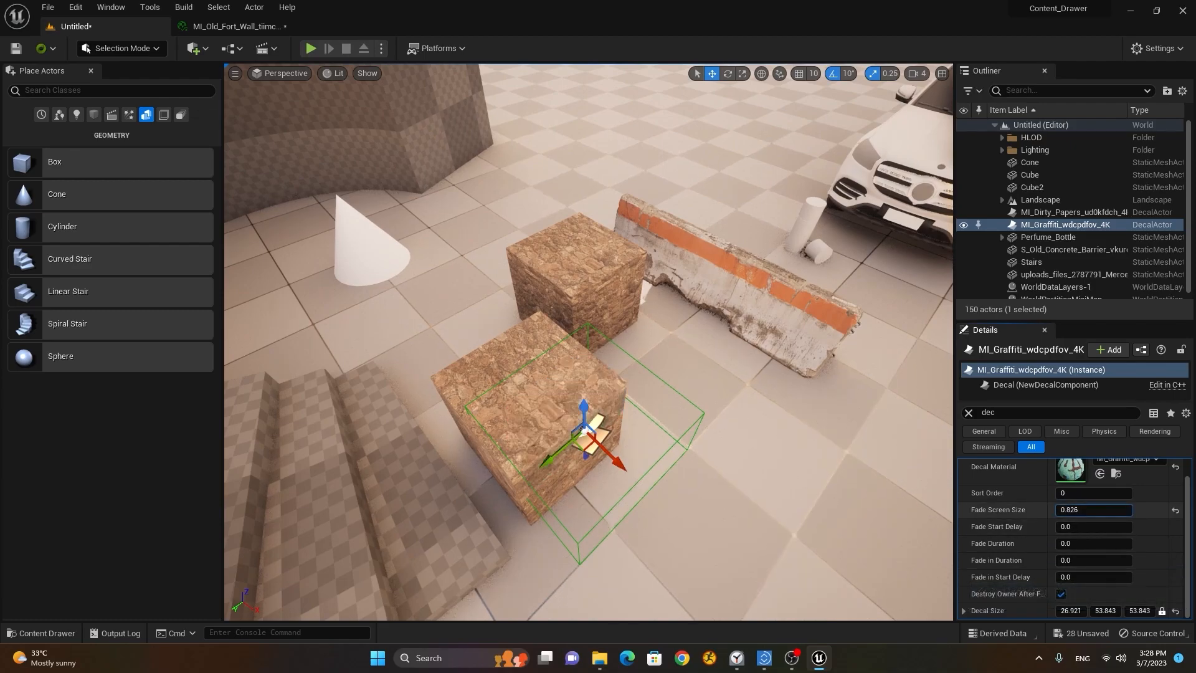
{"action": "key", "text": "ctrl+z"}
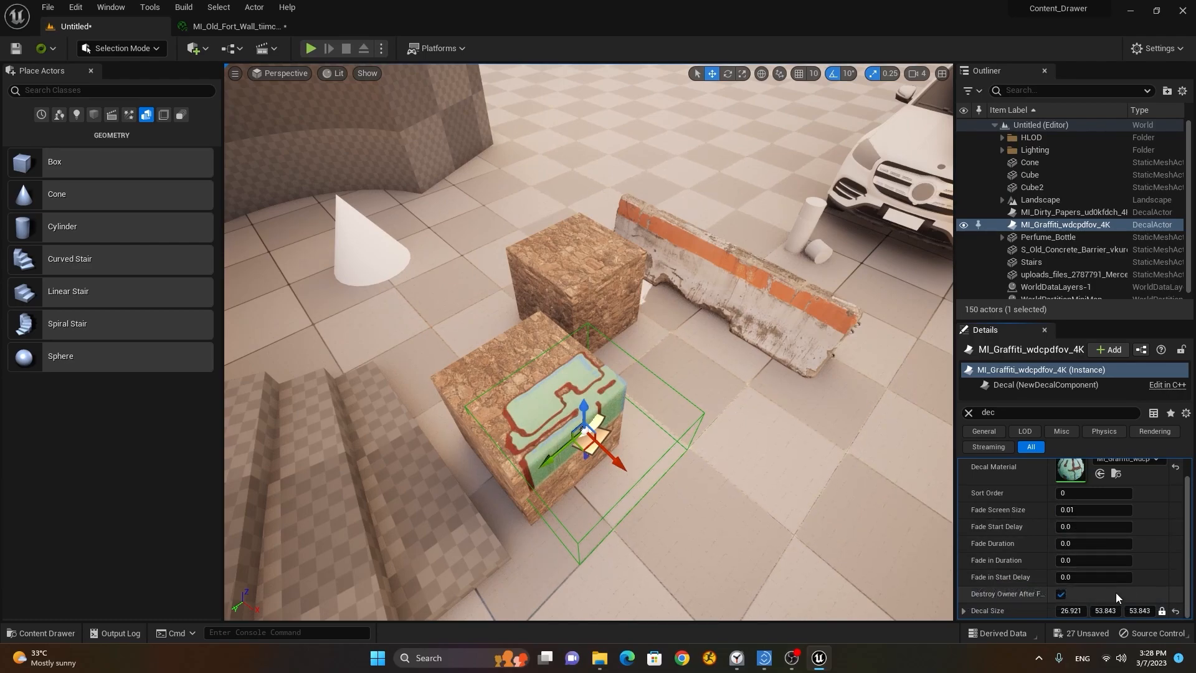
{"action": "scroll", "coordinate": [1112, 552], "scroll_direction": "up", "scroll_amount": 1}
{"action": "scroll", "coordinate": [1110, 547], "scroll_direction": "down", "scroll_amount": 1}
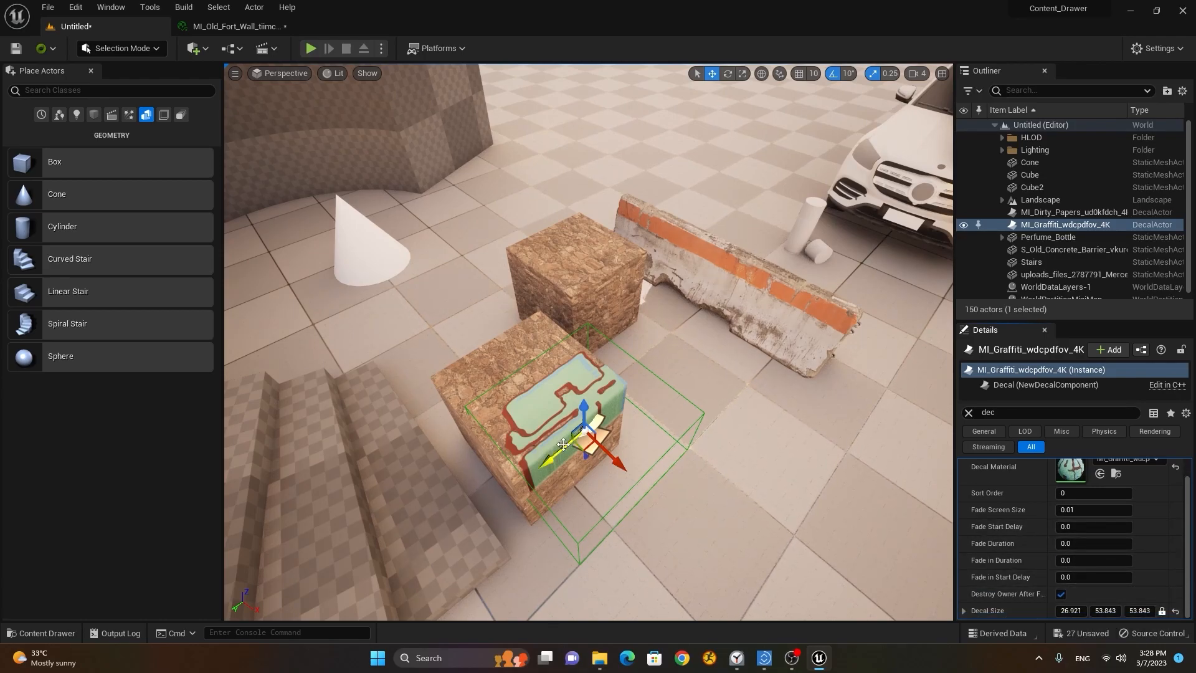
Rotate the graffiti decal 90° upright and turn it so it projects onto the duplicated cube's front face.
{"action": "key", "text": "e"}
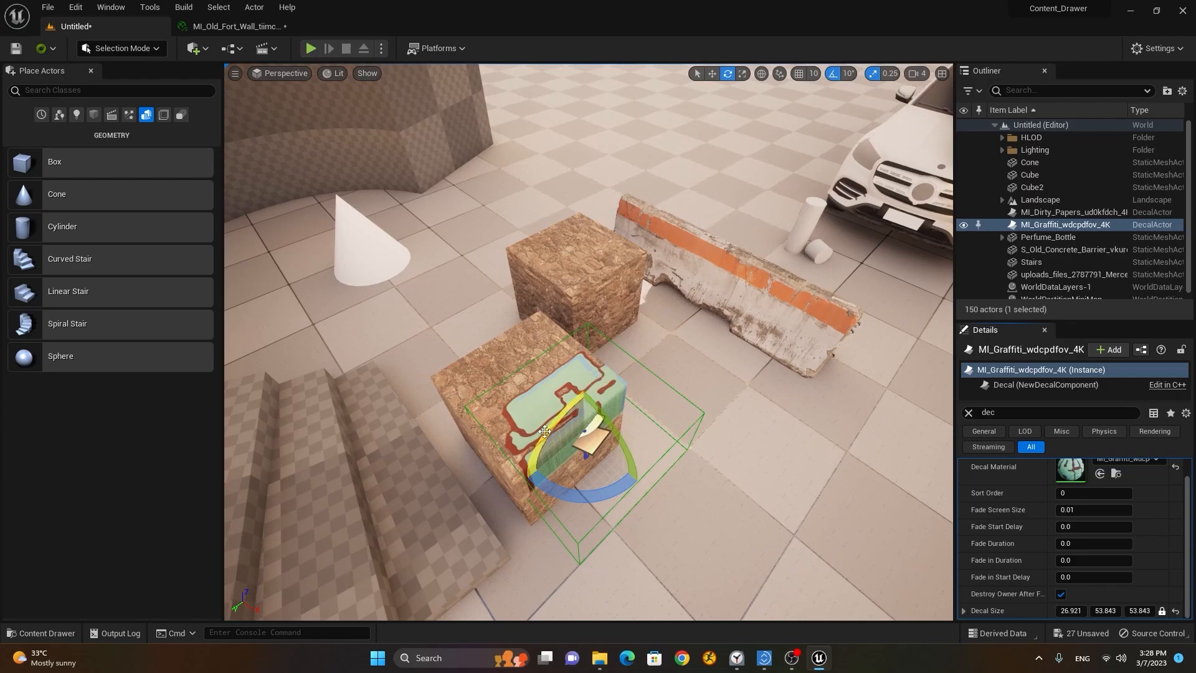
{"action": "left_click_drag", "start_coordinate": [551, 425], "coordinate": [523, 489]}
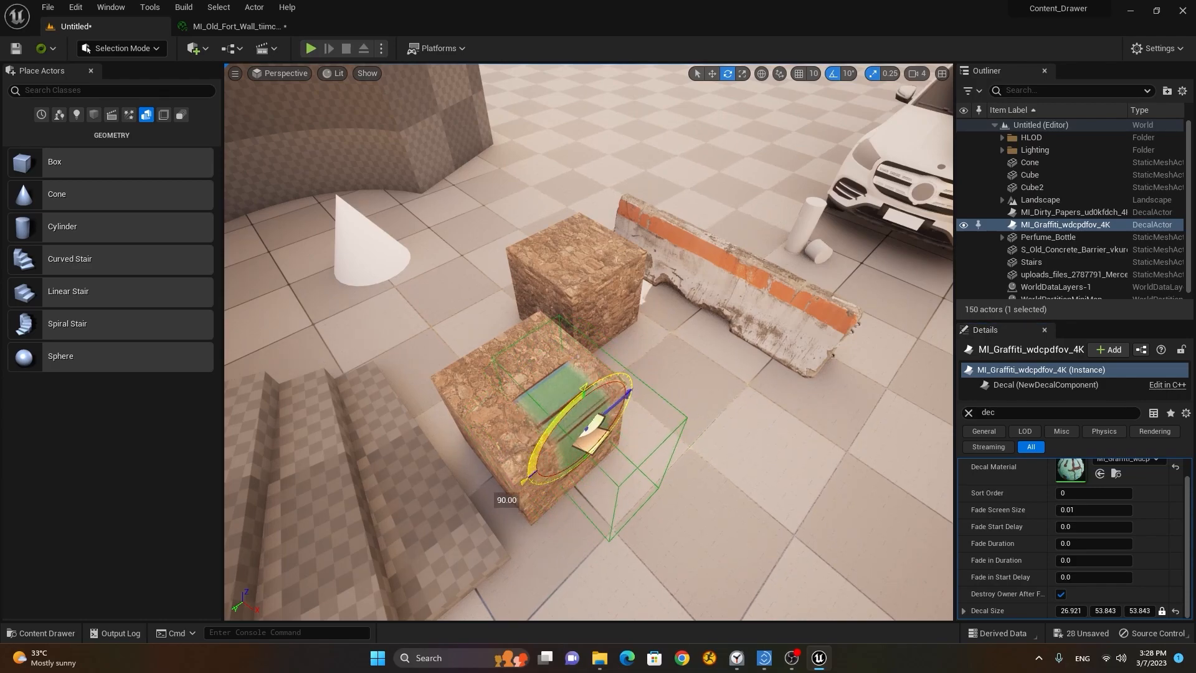
{"action": "left_click_drag", "start_coordinate": [536, 402], "coordinate": [542, 349], "text": "alt"}
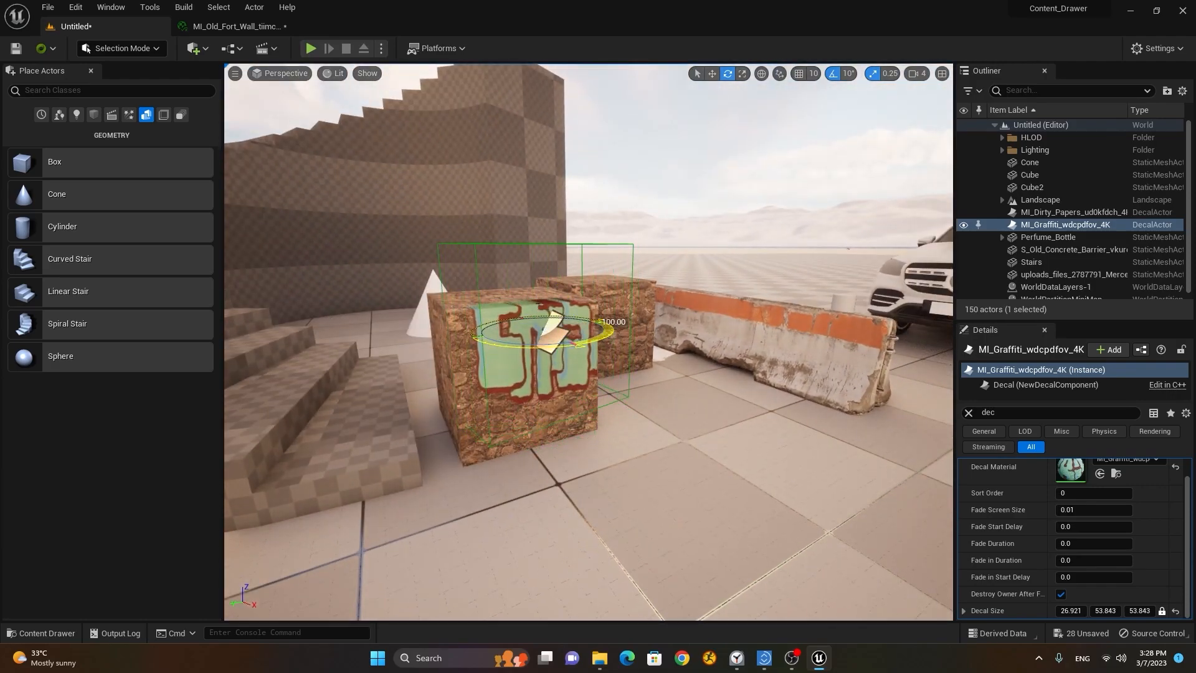
{"action": "left_click_drag", "start_coordinate": [401, 416], "coordinate": [492, 473], "text": "alt"}
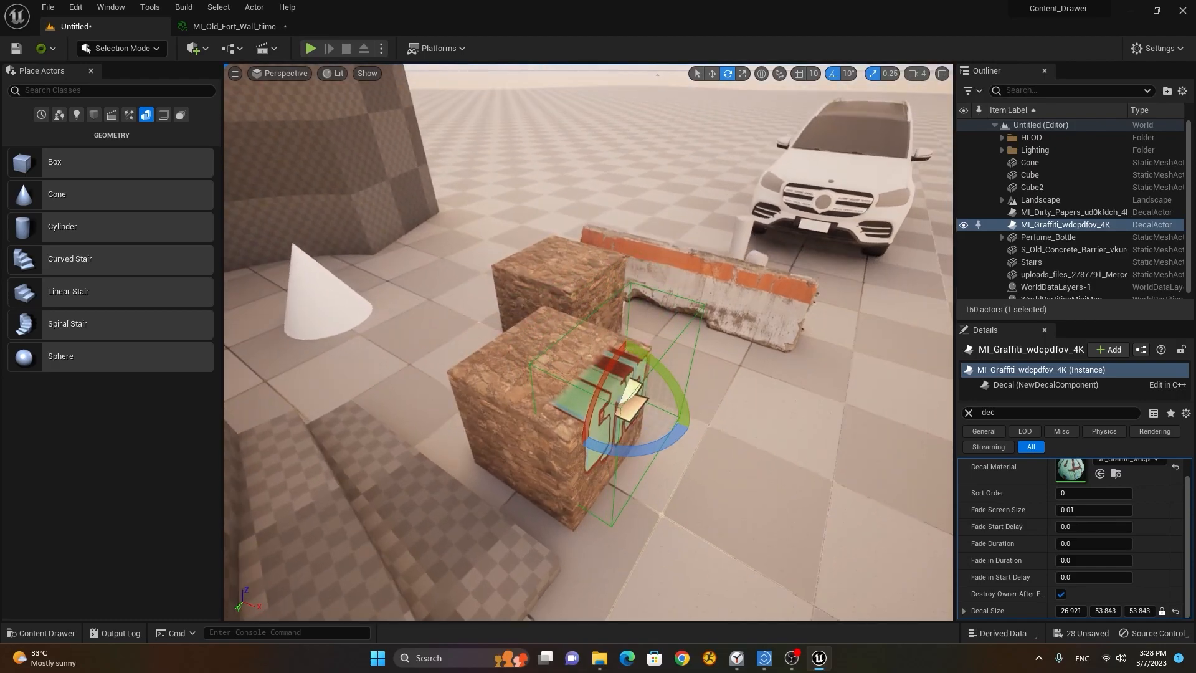
Move the graffiti decal so it sits centred on the front face of the duplicated cube.
{"action": "key", "text": "w"}
{"action": "mouse_move", "coordinate": [652, 414]}
{"action": "left_mouse_down"}
{"action": "mouse_move", "coordinate": [708, 436]}
{"action": "mouse_move", "coordinate": [639, 413]}
{"action": "left_mouse_up"}
{"action": "left_click_drag", "start_coordinate": [741, 449], "coordinate": [629, 361]}
{"action": "left_click_drag", "start_coordinate": [585, 288], "coordinate": [560, 338]}
{"action": "right_click_drag", "start_coordinate": [571, 349], "coordinate": [511, 320]}
{"action": "left_click_drag", "start_coordinate": [624, 465], "coordinate": [605, 467]}
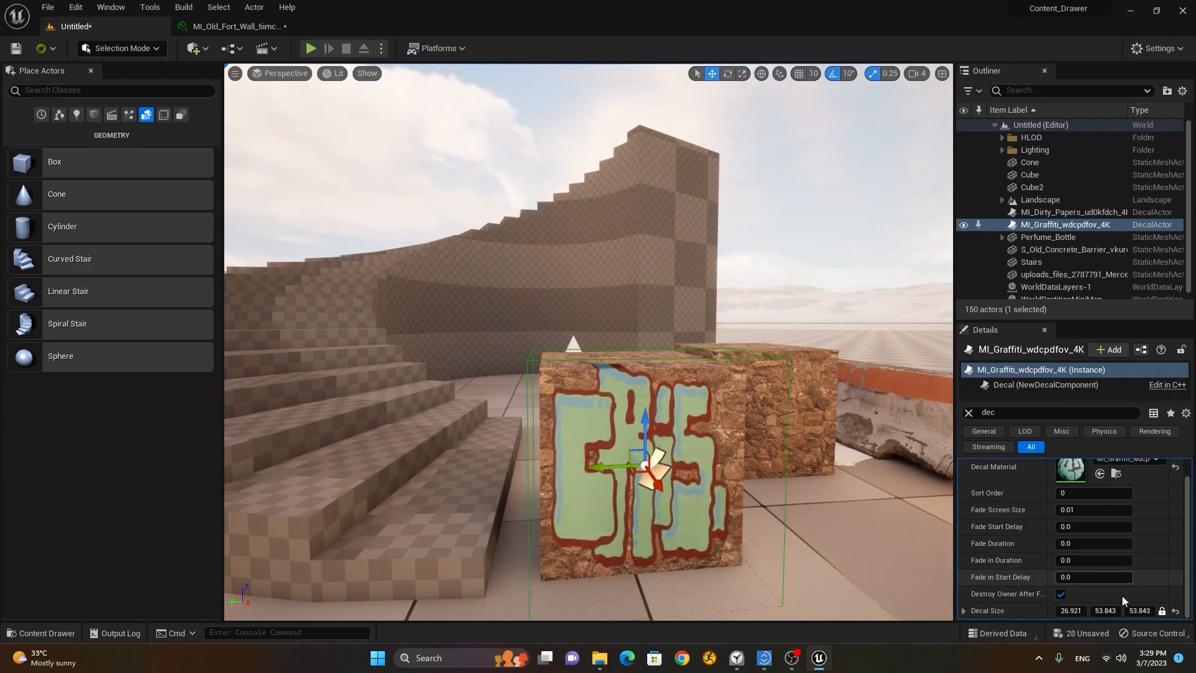
Reduce the graffiti decal's Decal Size to about 18.917 × 37.834 × 37.834 so it fits within the cube face.
{"action": "left_click_drag", "start_coordinate": [1105, 611], "coordinate": [1072, 611]}
{"action": "scroll", "coordinate": [685, 436], "scroll_direction": "up", "scroll_amount": 2}
{"action": "left_click_drag", "start_coordinate": [751, 536], "coordinate": [760, 430], "text": "alt"}
{"action": "scroll", "coordinate": [718, 508], "scroll_direction": "up", "scroll_amount": 5}
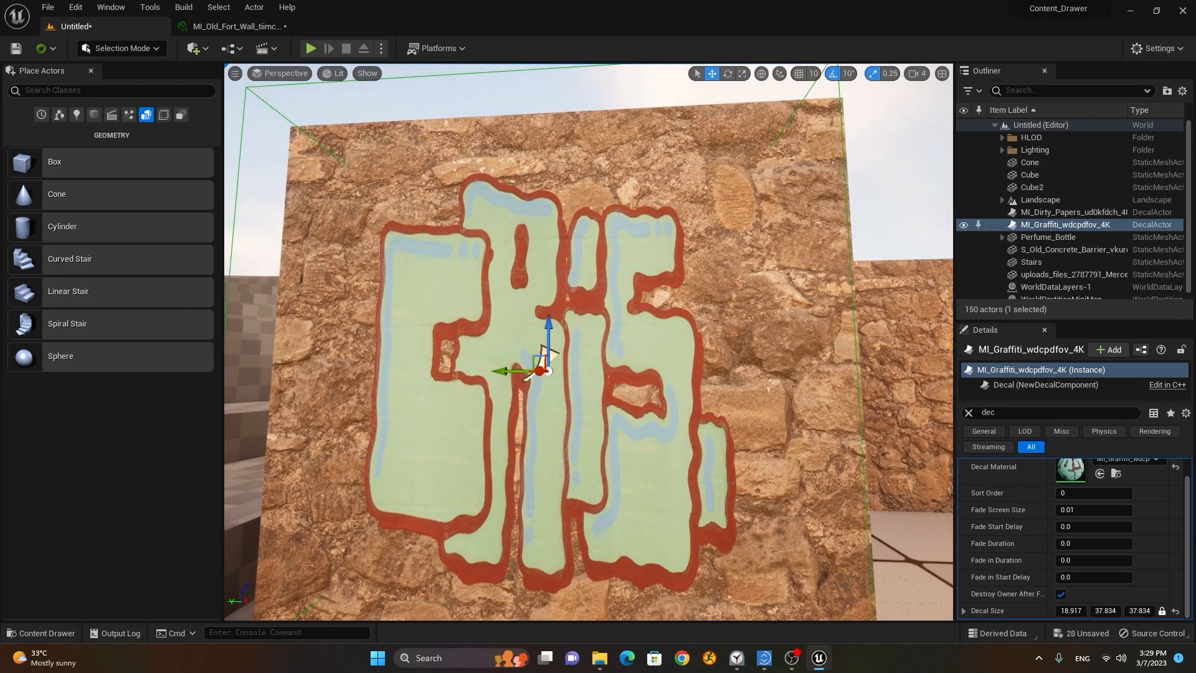
Try different Fade Duration, Fade in Duration and Fade in Start Delay values on the graffiti decal, and undo them.
{"action": "left_click_drag", "start_coordinate": [1187, 542], "coordinate": [1187, 515]}
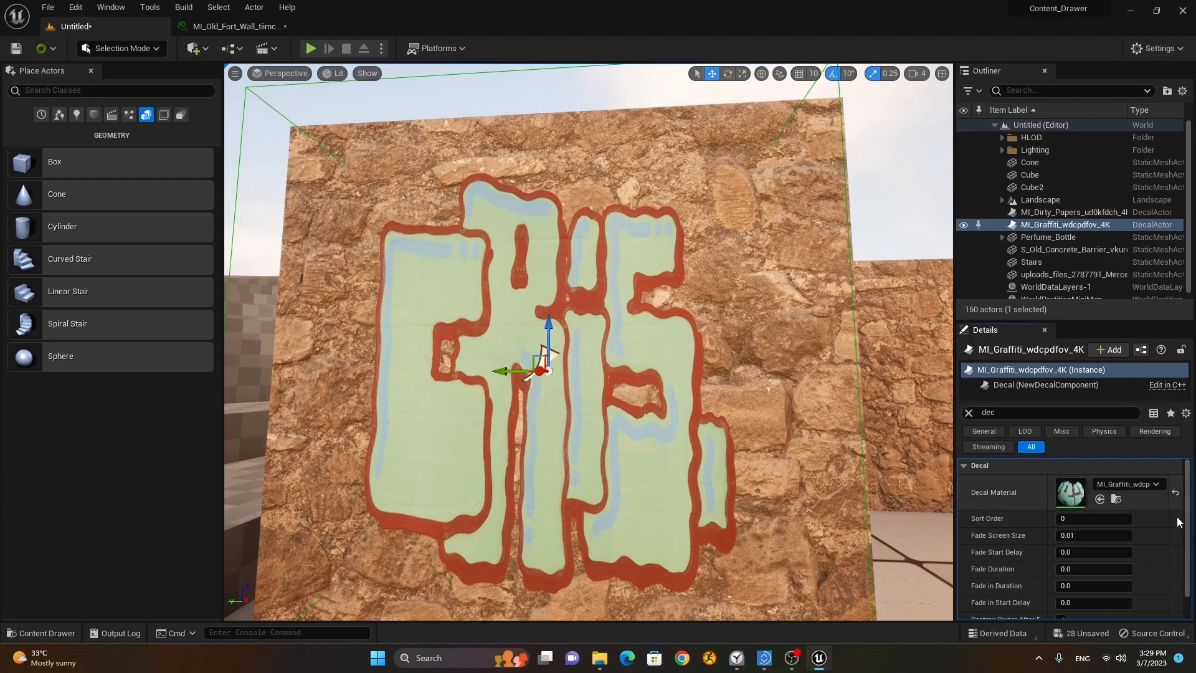
{"action": "scroll", "coordinate": [1185, 560], "scroll_direction": "down", "scroll_amount": 1}
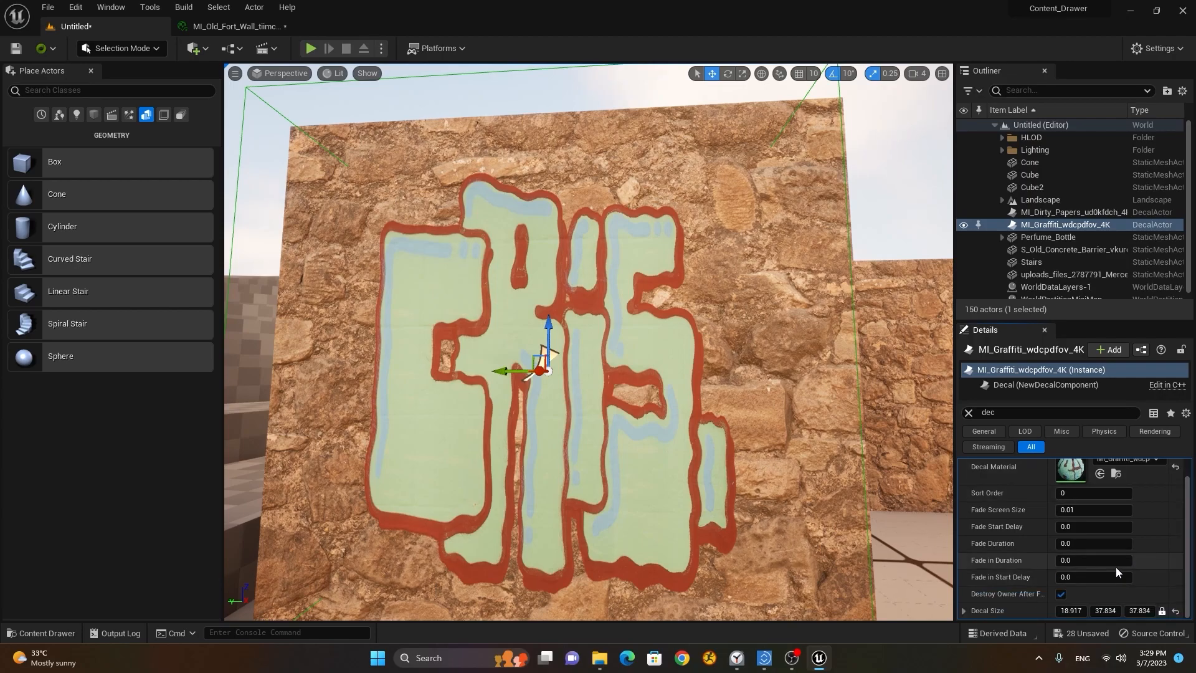
{"action": "left_click_drag", "start_coordinate": [1079, 543], "coordinate": [1086, 544]}
{"action": "key", "text": "ctrl+z"}
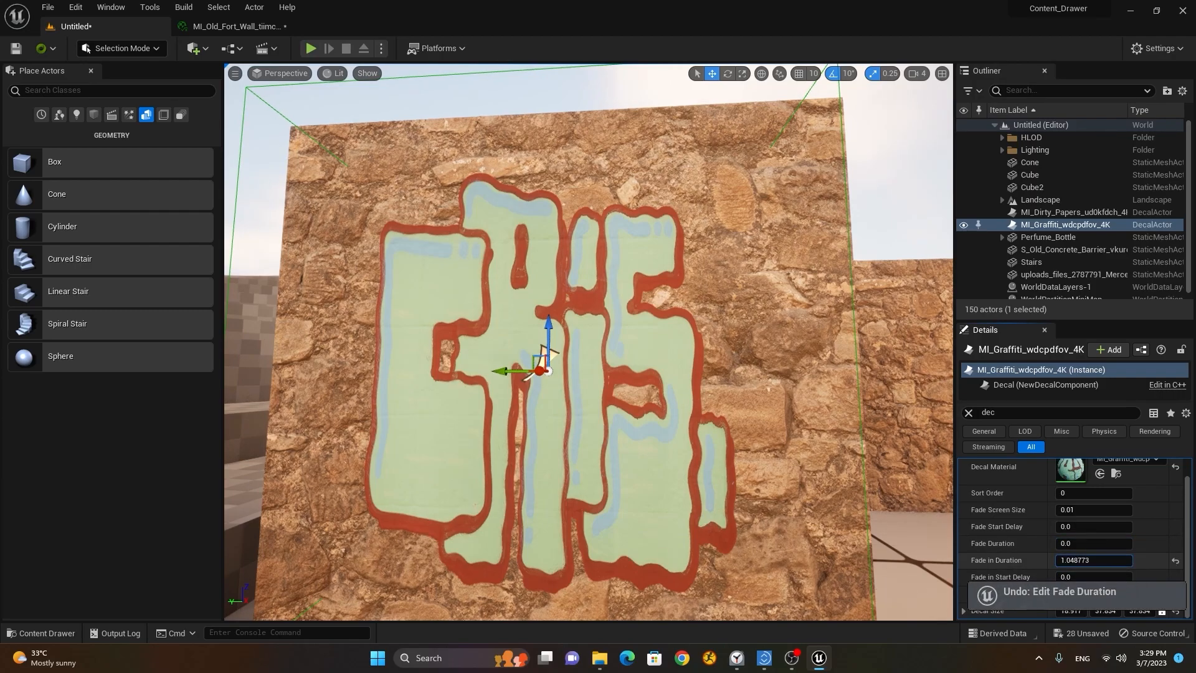
{"action": "key", "text": "ctrl+z"}
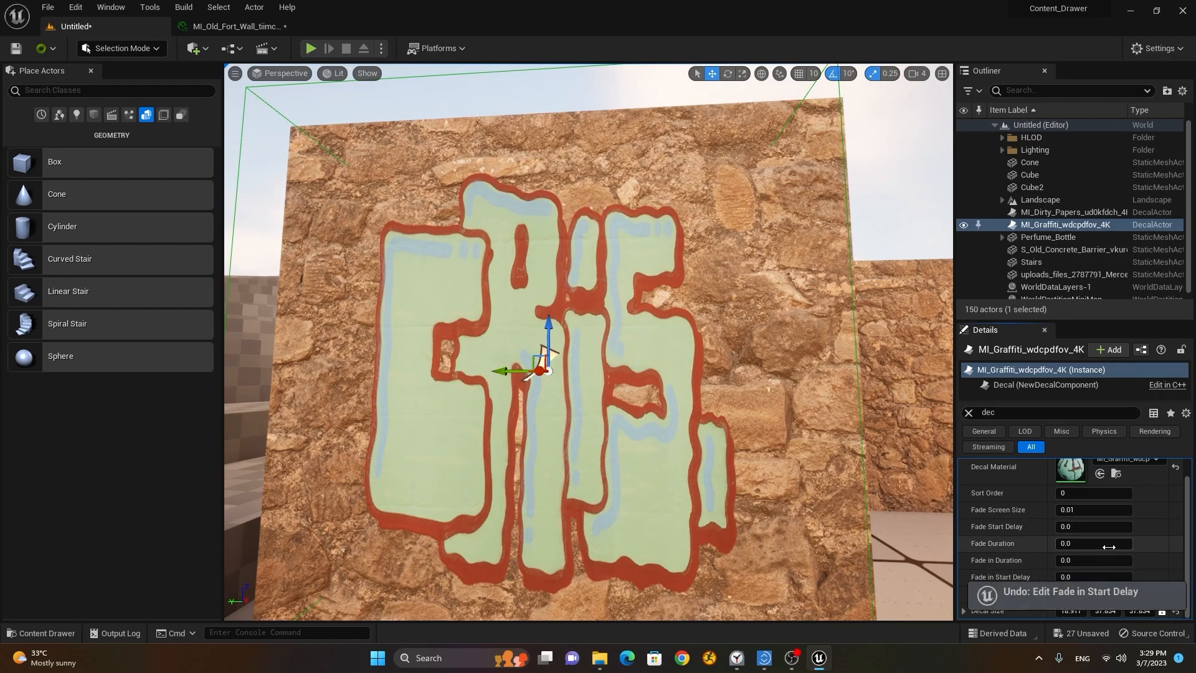
Adjust the graffiti decal's position and depth along X against the cube's front face.
{"action": "scroll", "coordinate": [695, 465], "scroll_direction": "down", "scroll_amount": 5}
{"action": "scroll", "coordinate": [695, 464], "scroll_direction": "down", "scroll_amount": 7}
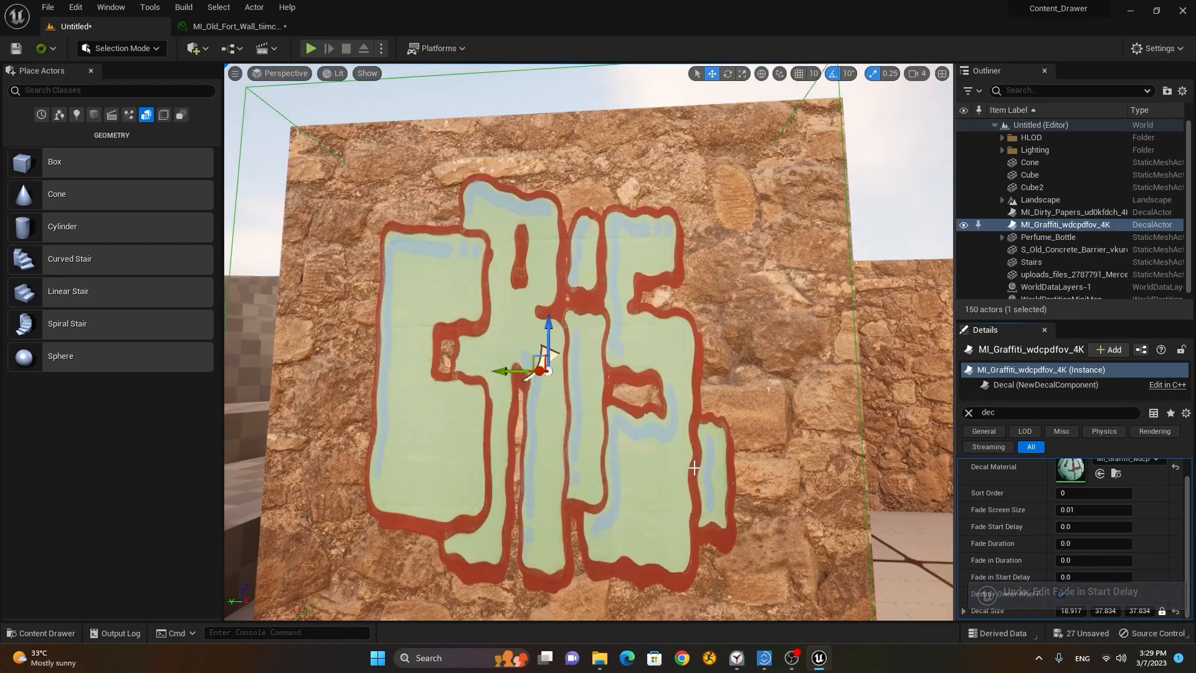
{"action": "scroll", "coordinate": [534, 407], "scroll_direction": "up", "scroll_amount": 3}
{"action": "right_click_drag", "start_coordinate": [535, 407], "coordinate": [498, 392]}
{"action": "left_click_drag", "start_coordinate": [630, 443], "coordinate": [604, 395]}
{"action": "left_click_drag", "start_coordinate": [758, 518], "coordinate": [931, 407], "text": "alt"}
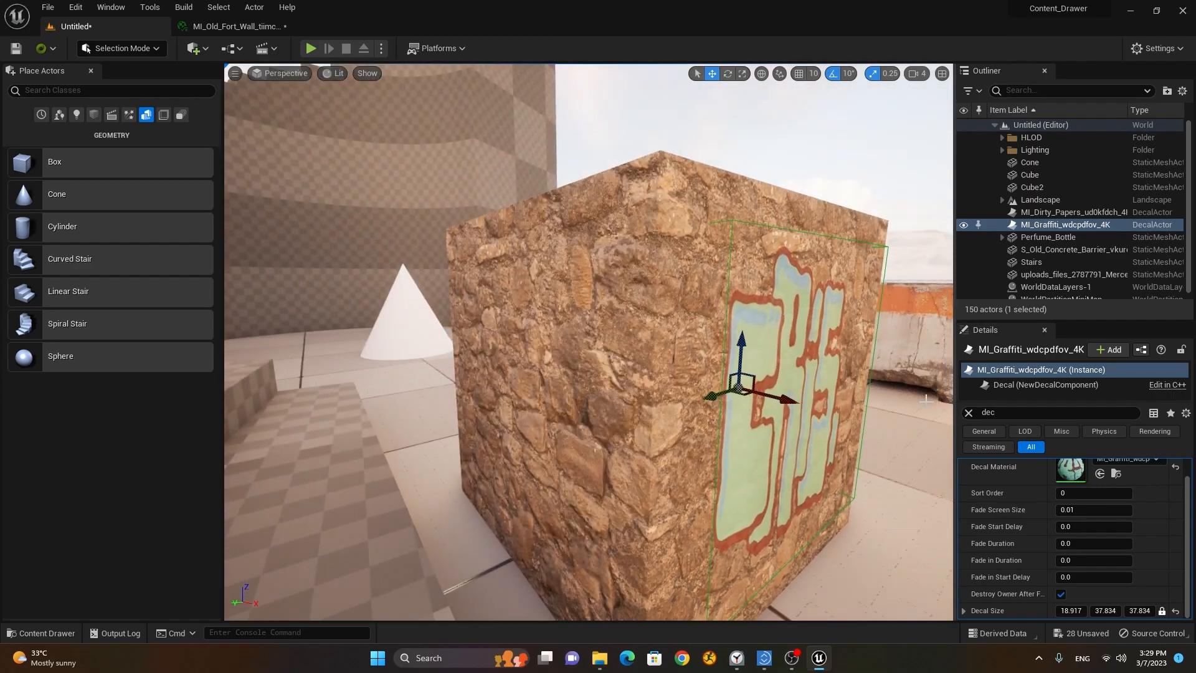
{"action": "mouse_move", "coordinate": [788, 404]}
{"action": "left_mouse_down"}
{"action": "mouse_move", "coordinate": [866, 442]}
{"action": "mouse_move", "coordinate": [769, 399]}
{"action": "mouse_move", "coordinate": [790, 404]}
{"action": "left_mouse_up"}
Examine the graffiti on the stone cube from near and far, then deselect the decal.
{"action": "right_click_drag", "start_coordinate": [815, 474], "coordinate": [634, 423]}
{"action": "key", "text": "w"}
{"action": "key", "text": "s"}
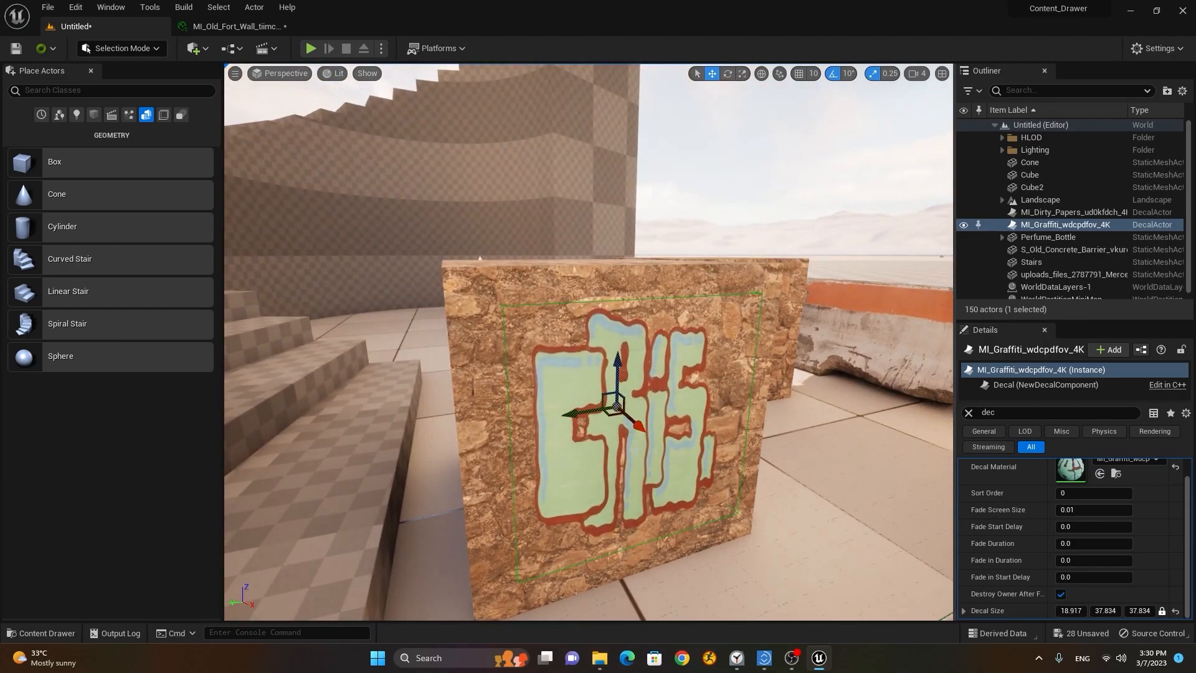
{"action": "scroll", "coordinate": [646, 442], "scroll_direction": "up", "scroll_amount": 3}
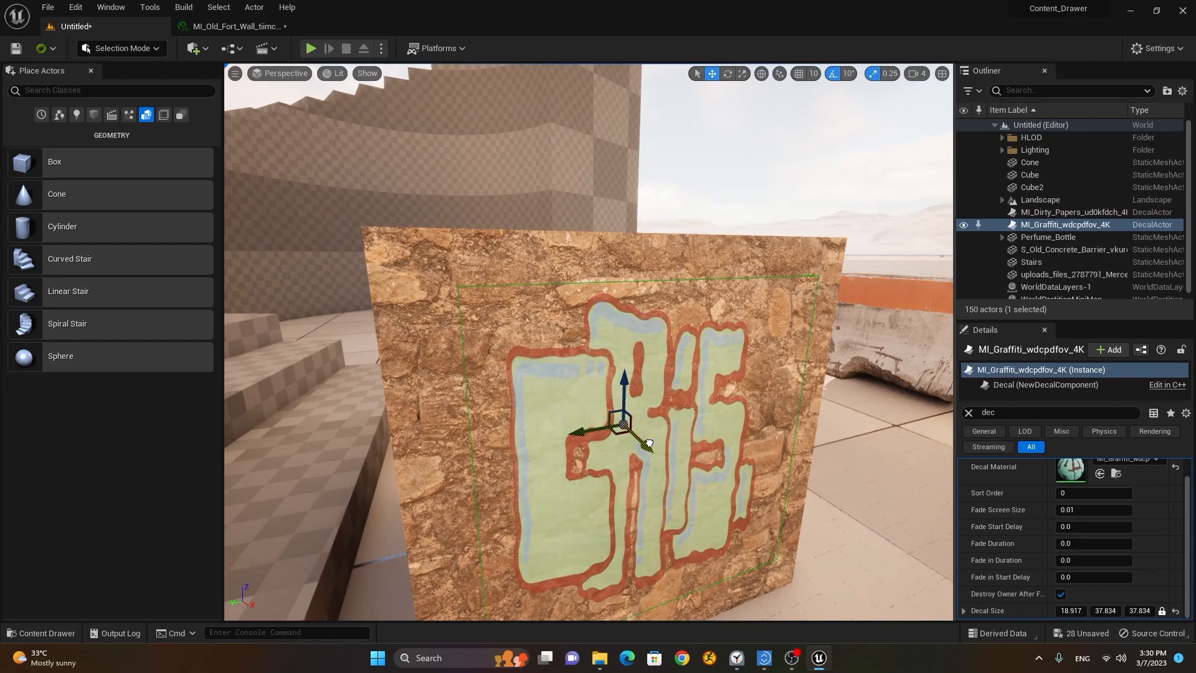
{"action": "scroll", "coordinate": [652, 444], "scroll_direction": "down", "scroll_amount": 5}
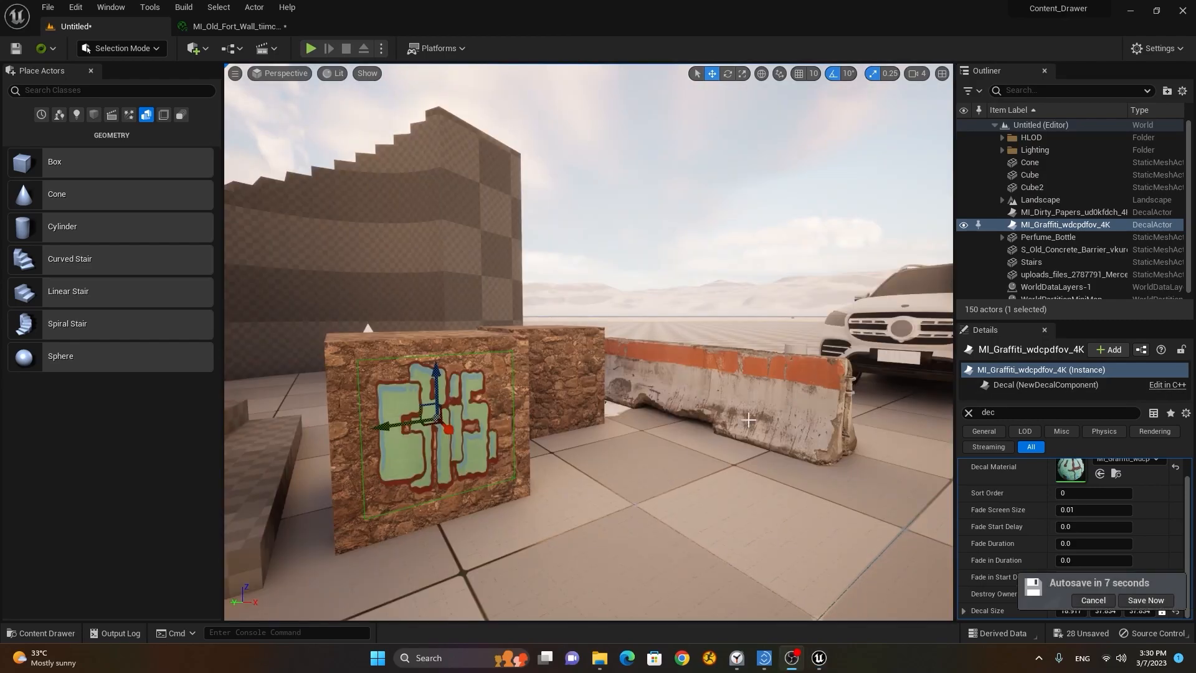
{"action": "mouse_move", "coordinate": [555, 421]}
{"action": "right_mouse_down"}
{"action": "mouse_move", "coordinate": [564, 429]}
{"action": "mouse_move", "coordinate": [532, 458]}
{"action": "mouse_move", "coordinate": [660, 420]}
{"action": "mouse_move", "coordinate": [572, 416]}
{"action": "right_mouse_up"}
{"action": "right_click_drag", "start_coordinate": [652, 422], "coordinate": [586, 426]}
{"action": "left_click", "coordinate": [709, 431]}
{"action": "scroll", "coordinate": [711, 417], "scroll_direction": "down", "scroll_amount": 6}
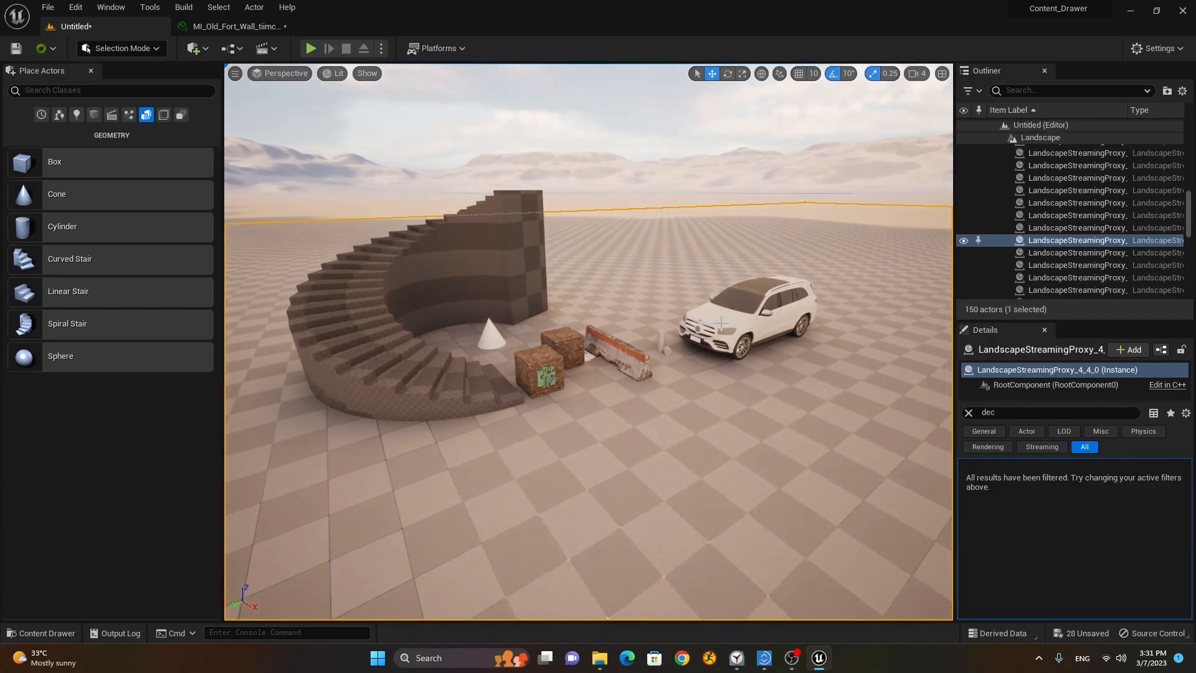
Place a second MI_Graffiti_wdcpdfov_4K decal on the car's hood and set its Decal Size to about 21.386 × 42.773 × 42.773.
{"action": "left_click", "coordinate": [716, 321]}
{"action": "scroll", "coordinate": [716, 320], "scroll_direction": "up", "scroll_amount": 5}
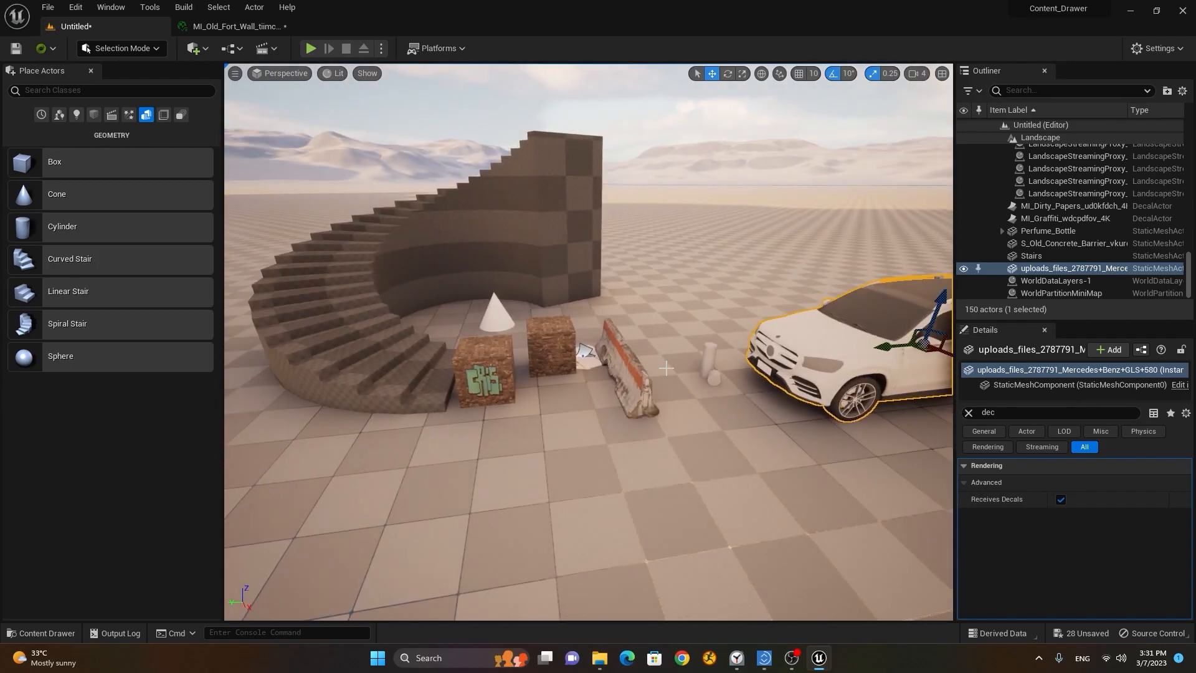
{"action": "key", "text": "f"}
{"action": "left_click_drag", "start_coordinate": [666, 368], "coordinate": [546, 307], "text": "alt"}
{"action": "left_click", "coordinate": [44, 632]}
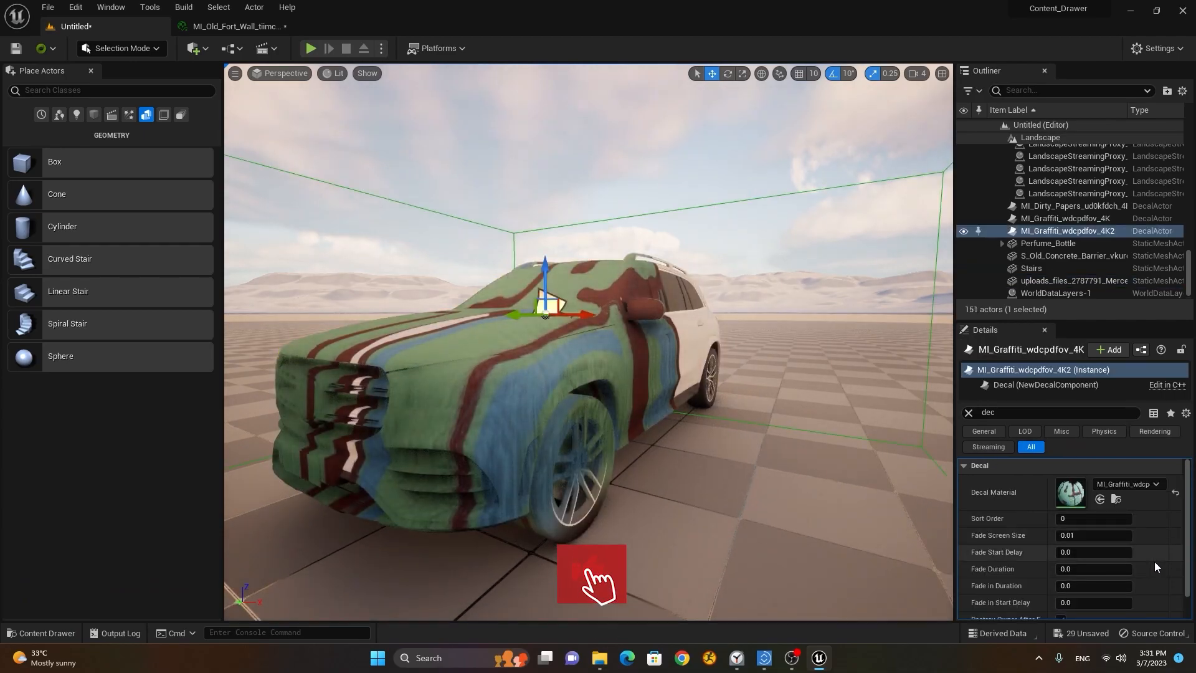
{"action": "scroll", "coordinate": [1159, 565], "scroll_direction": "down", "scroll_amount": 1}
{"action": "left_click_drag", "start_coordinate": [1104, 614], "coordinate": [1047, 615]}
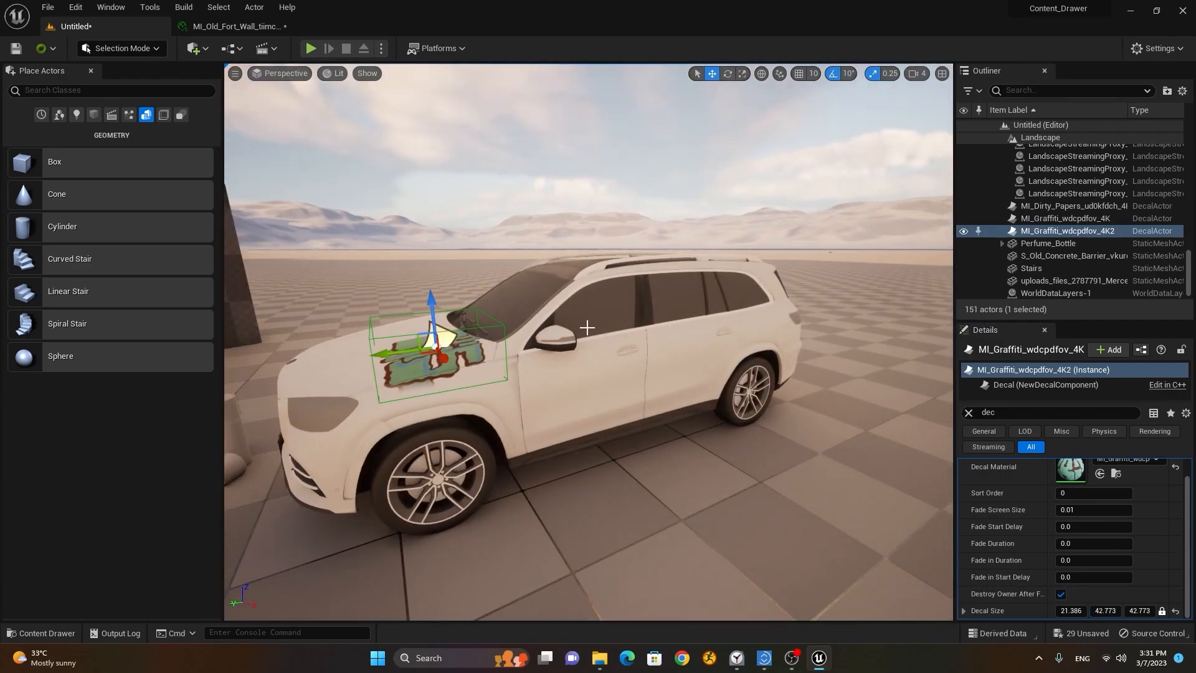
Rotate the second graffiti decal upright so it projects onto the side of the car.
{"action": "key", "text": "e"}
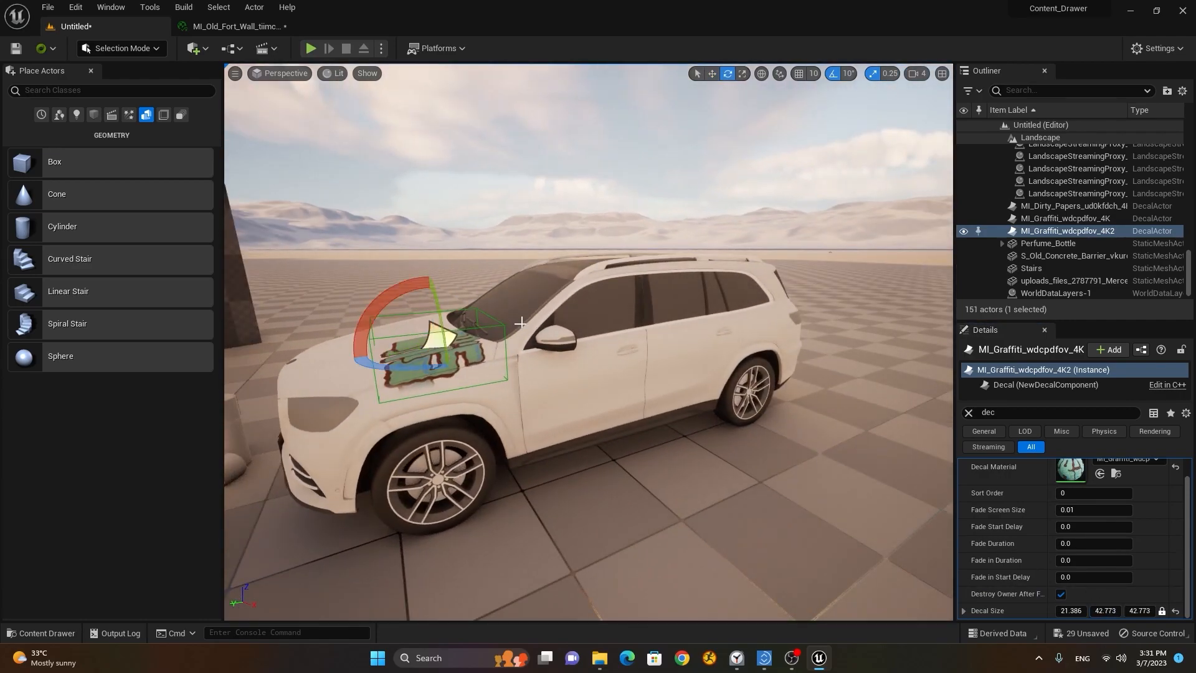
{"action": "left_click_drag", "start_coordinate": [374, 292], "coordinate": [349, 359]}
{"action": "left_click_drag", "start_coordinate": [389, 308], "coordinate": [389, 308]}
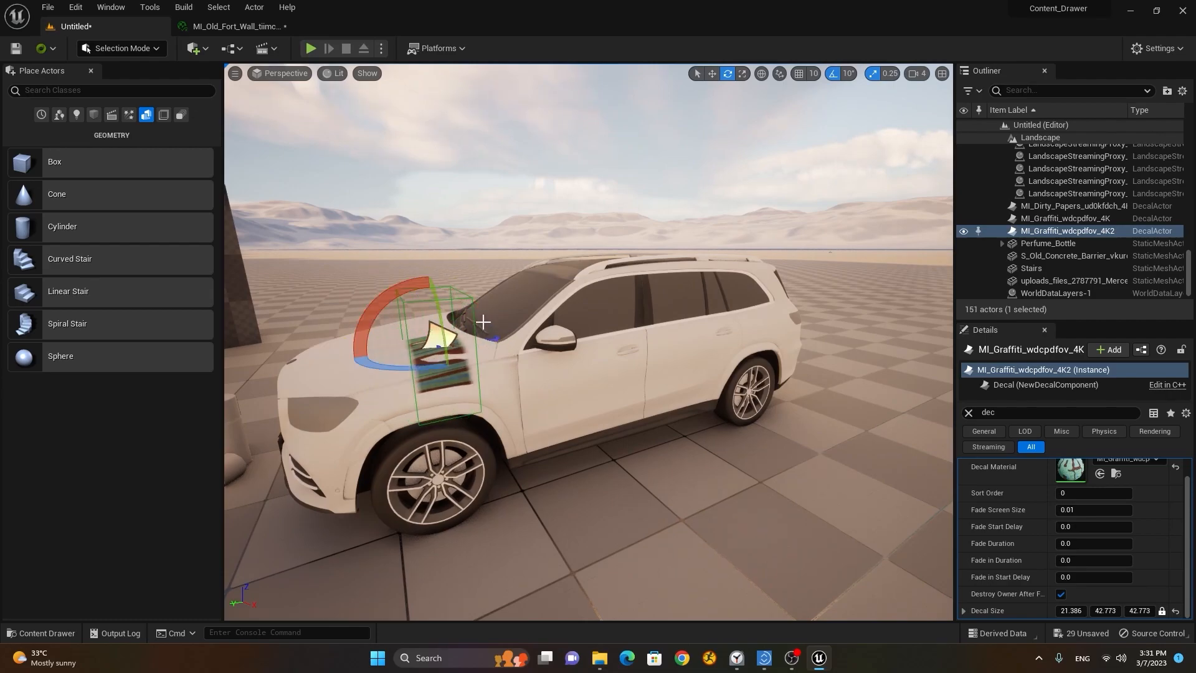
{"action": "left_click_drag", "start_coordinate": [424, 368], "coordinate": [508, 340]}
Move the second graffiti decal onto the car's front door and centre it on the door panel.
{"action": "key", "text": "w"}
{"action": "left_click_drag", "start_coordinate": [395, 350], "coordinate": [573, 374]}
{"action": "left_click_drag", "start_coordinate": [579, 428], "coordinate": [595, 436]}
{"action": "left_click_drag", "start_coordinate": [581, 393], "coordinate": [582, 368]}
{"action": "scroll", "coordinate": [591, 371], "scroll_direction": "up", "scroll_amount": 4}
{"action": "mouse_move", "coordinate": [585, 399]}
{"action": "right_mouse_down"}
{"action": "mouse_move", "coordinate": [563, 414]}
{"action": "mouse_move", "coordinate": [576, 405]}
{"action": "right_mouse_up"}
{"action": "left_click_drag", "start_coordinate": [581, 408], "coordinate": [577, 403]}
{"action": "right_click_drag", "start_coordinate": [577, 404], "coordinate": [523, 414]}
{"action": "left_click_drag", "start_coordinate": [516, 371], "coordinate": [526, 342]}
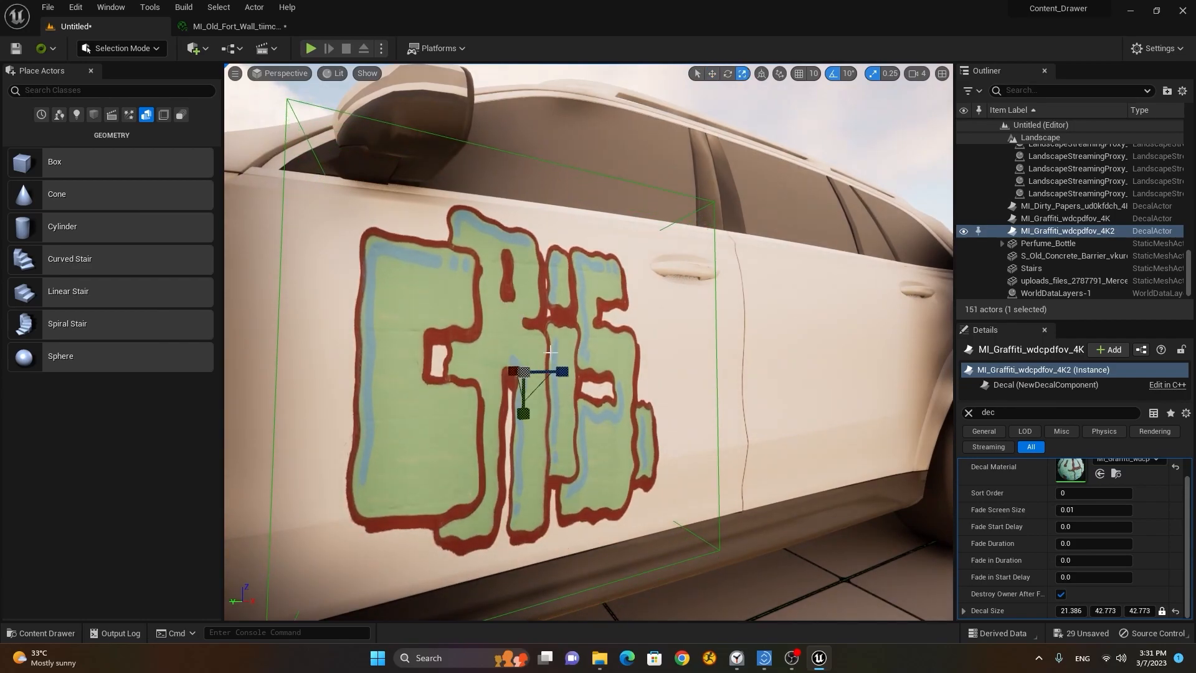
Turn off scale snapping and reduce the graffiti decal's height freely on the car door.
{"action": "left_click_drag", "start_coordinate": [528, 415], "coordinate": [529, 395]}
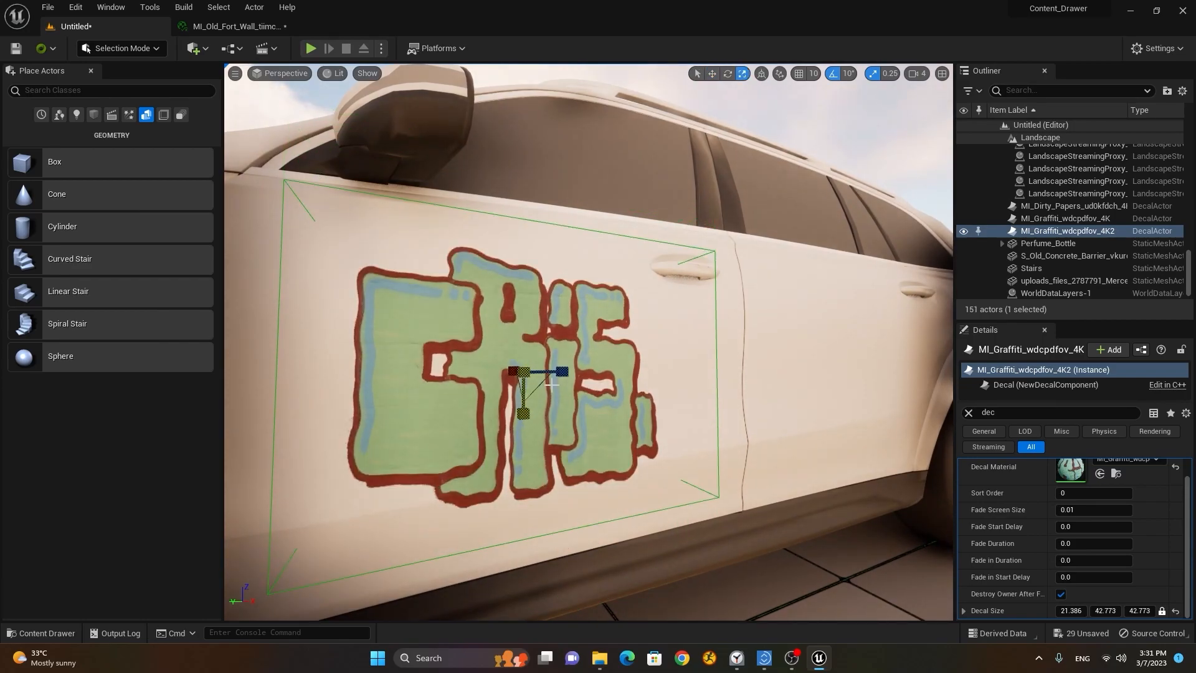
{"action": "left_click", "coordinate": [847, 76]}
{"action": "mouse_move", "coordinate": [523, 413]}
{"action": "left_mouse_down"}
{"action": "mouse_move", "coordinate": [523, 395]}
{"action": "mouse_move", "coordinate": [523, 420]}
{"action": "left_mouse_up"}
{"action": "left_click", "coordinate": [872, 74]}
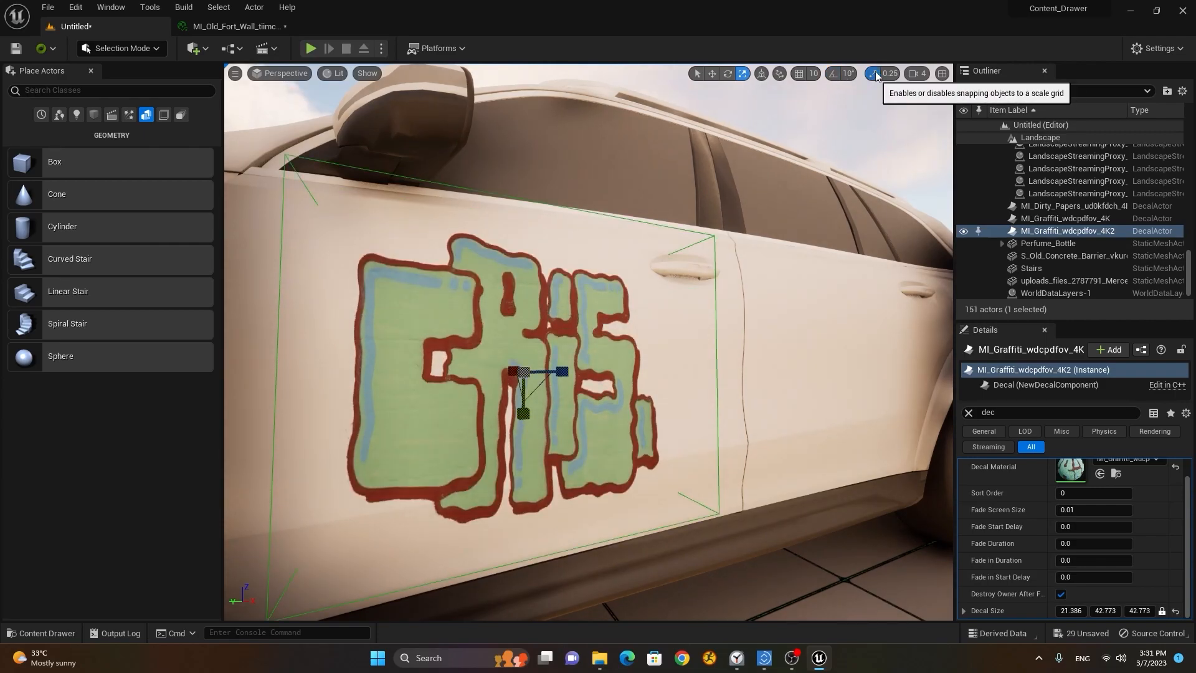
{"action": "left_click_drag", "start_coordinate": [525, 424], "coordinate": [550, 374]}
{"action": "key", "text": "s"}
{"action": "mouse_move", "coordinate": [686, 375]}
{"action": "right_mouse_down"}
{"action": "mouse_move", "coordinate": [598, 374]}
{"action": "mouse_move", "coordinate": [708, 374]}
{"action": "right_mouse_up"}
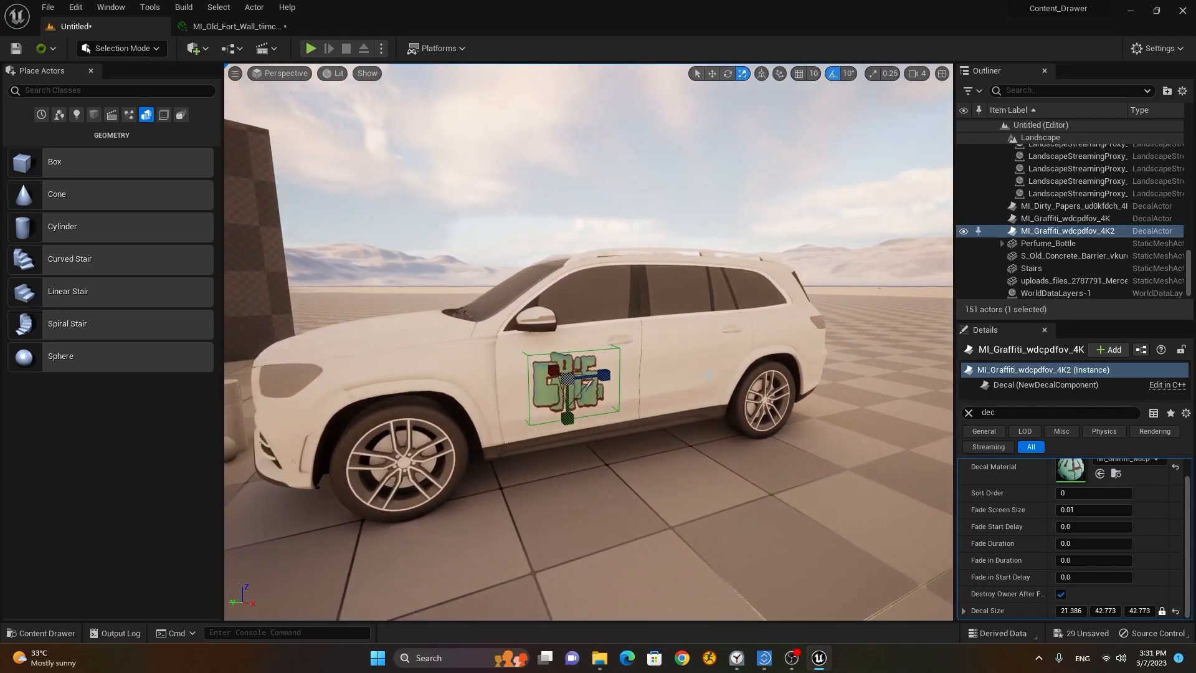